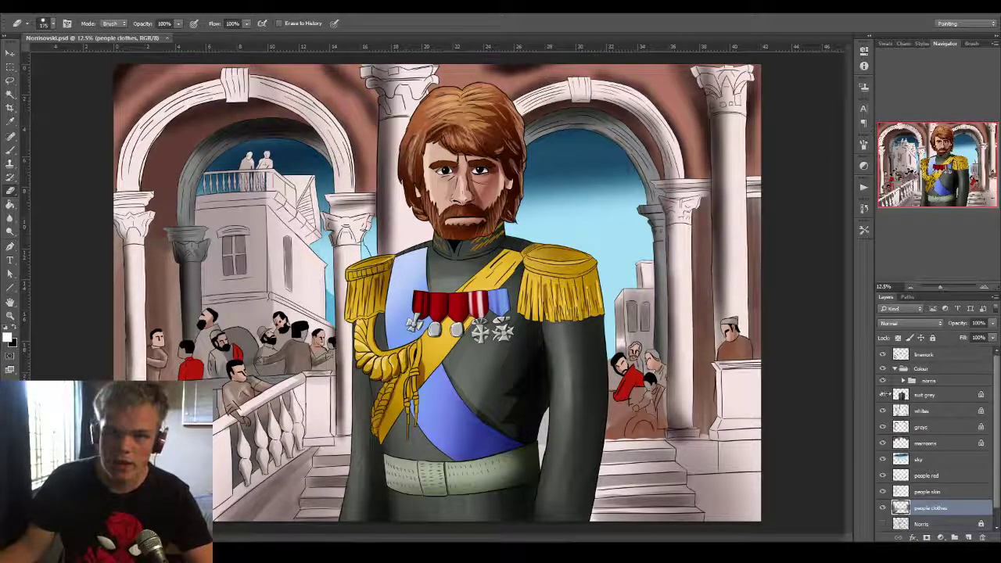
# Select the linework layer and toggle its visibility off and on to inspect the line art.
pyautogui.click(931, 356)
pyautogui.click(884, 355)
pyautogui.click(884, 355)
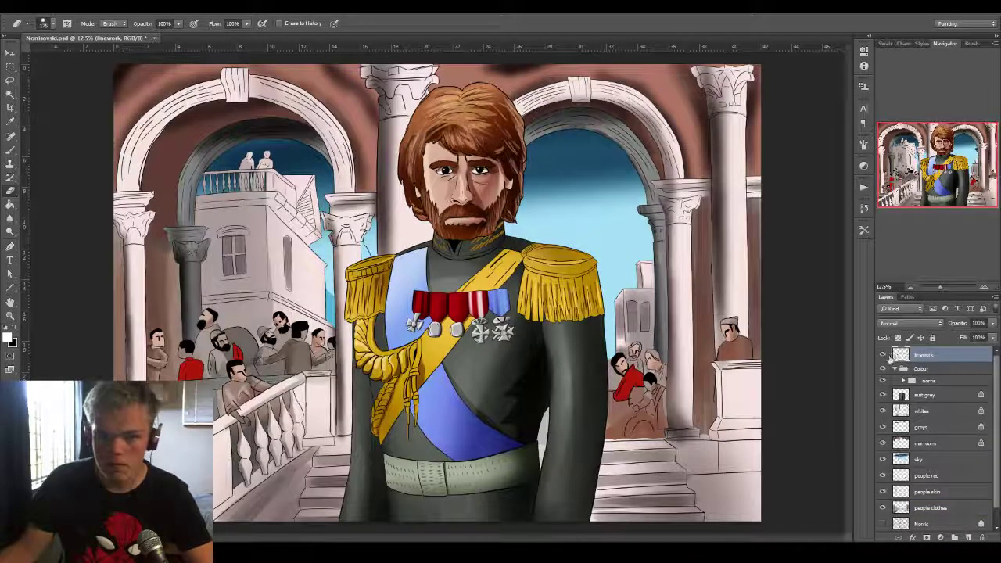
pyautogui.click(883, 356)
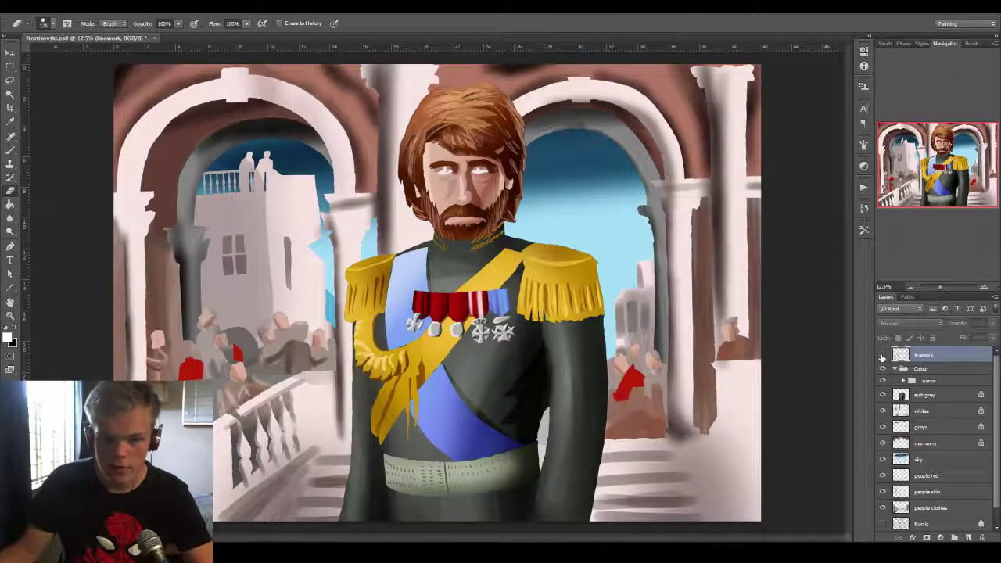
pyautogui.click(882, 356)
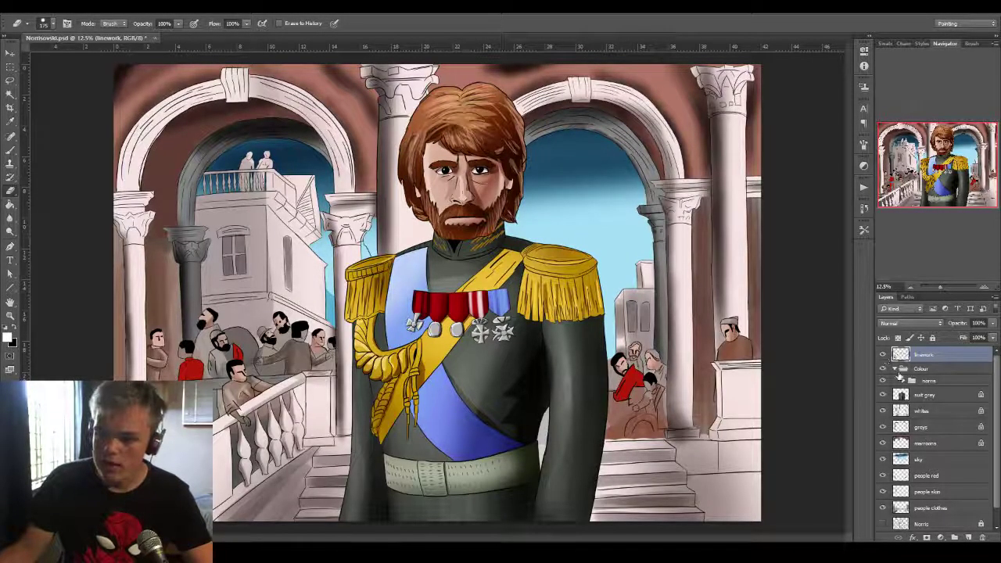
# Toggle the Colour group's visibility off and on to inspect what it contributes to the figure.
pyautogui.click(883, 368)
pyautogui.click(883, 369)
pyautogui.click(883, 368)
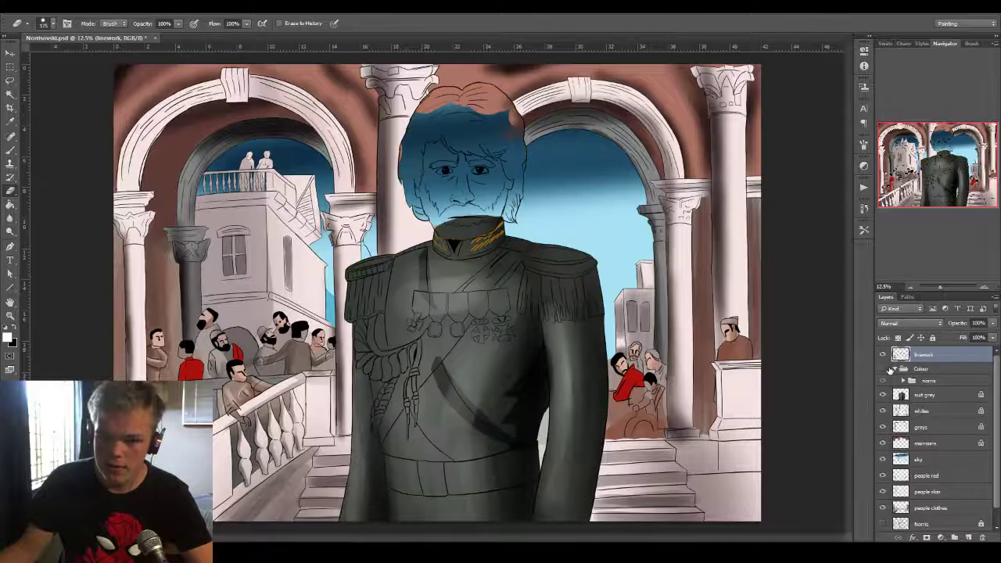
pyautogui.click(884, 368)
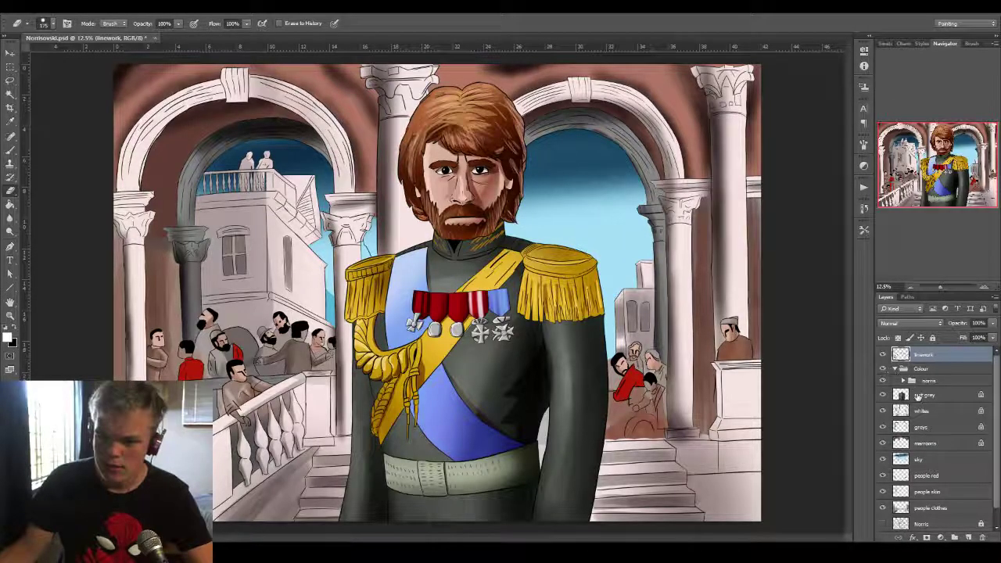
# Select the suit grey layer and hide and show it to inspect the suit's colouring.
pyautogui.click(915, 395)
pyautogui.click(884, 394)
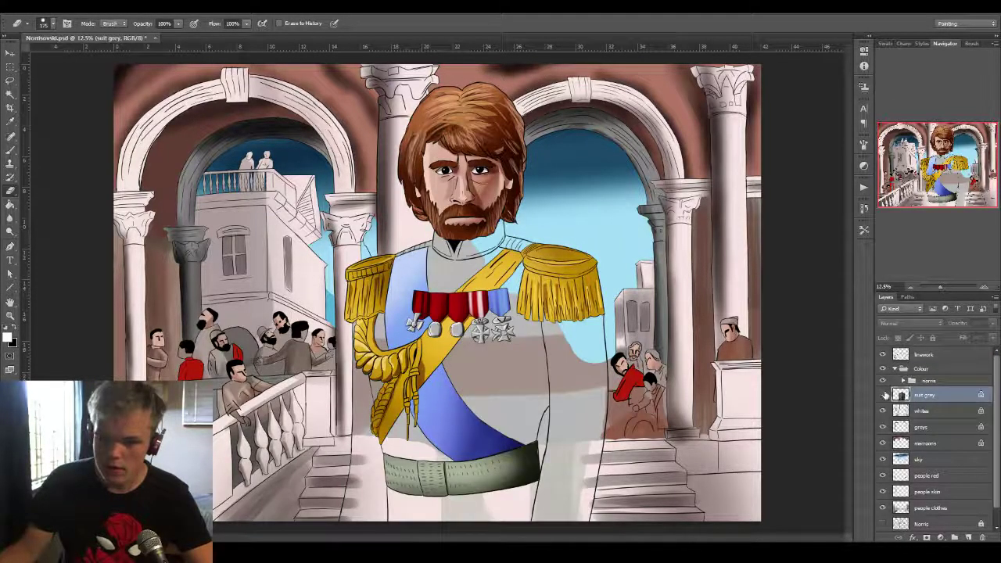
pyautogui.click(884, 394)
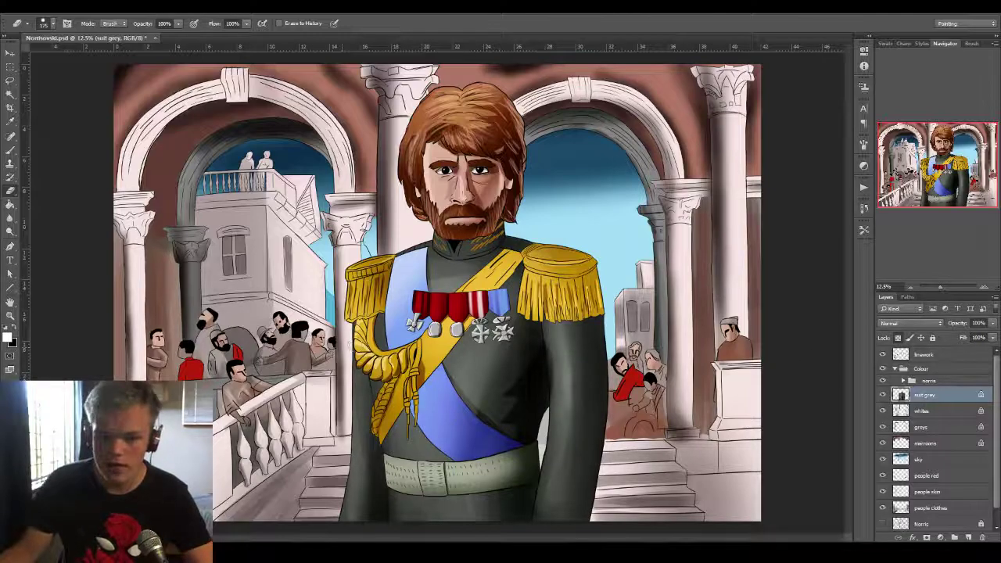
# Go through the background layers one by one, from whites, greys and maroons down to people clothes and Norris.
pyautogui.scroll(-1, 997, 403)
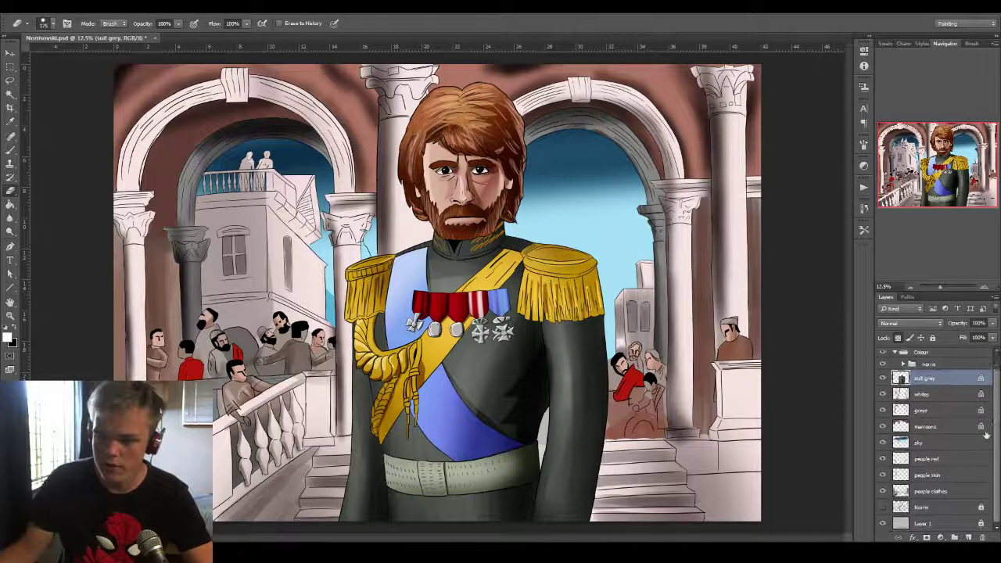
pyautogui.click(932, 398)
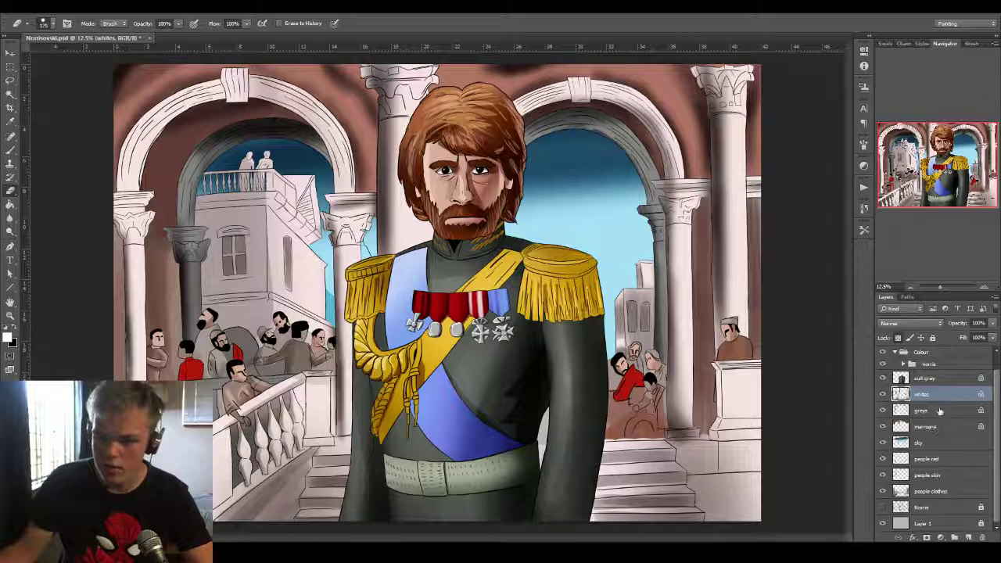
pyautogui.click(941, 412)
pyautogui.click(942, 428)
pyautogui.click(945, 445)
pyautogui.click(948, 460)
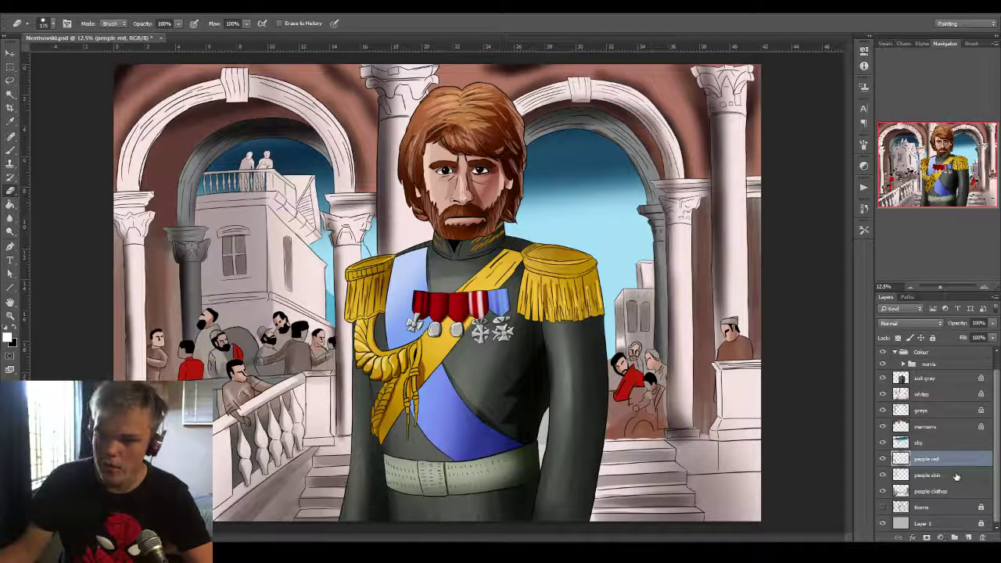
pyautogui.click(955, 475)
pyautogui.click(959, 491)
pyautogui.click(962, 508)
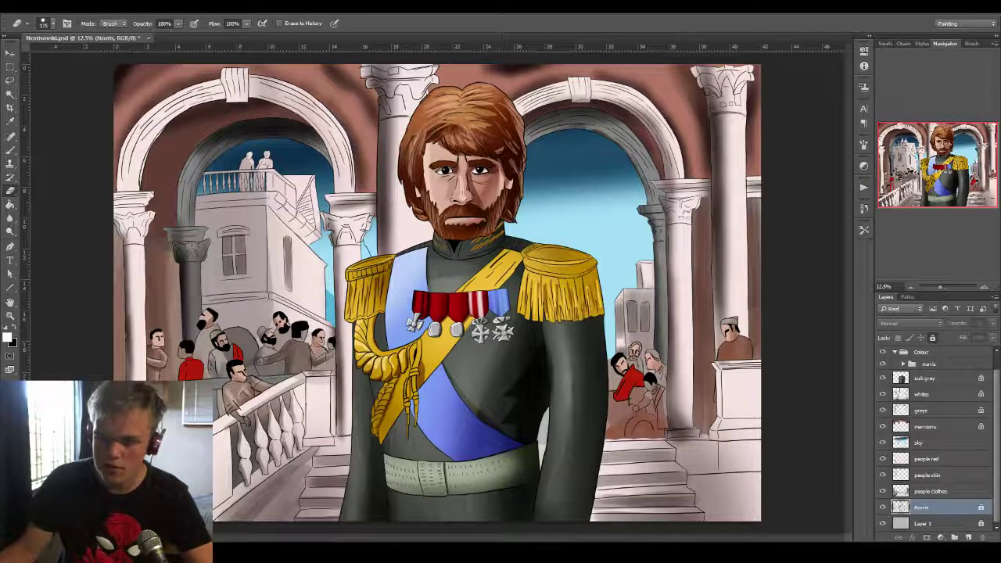
# Hide and show the norris group inside Colour, and expand it to list its layers.
pyautogui.scroll(2, 995, 444)
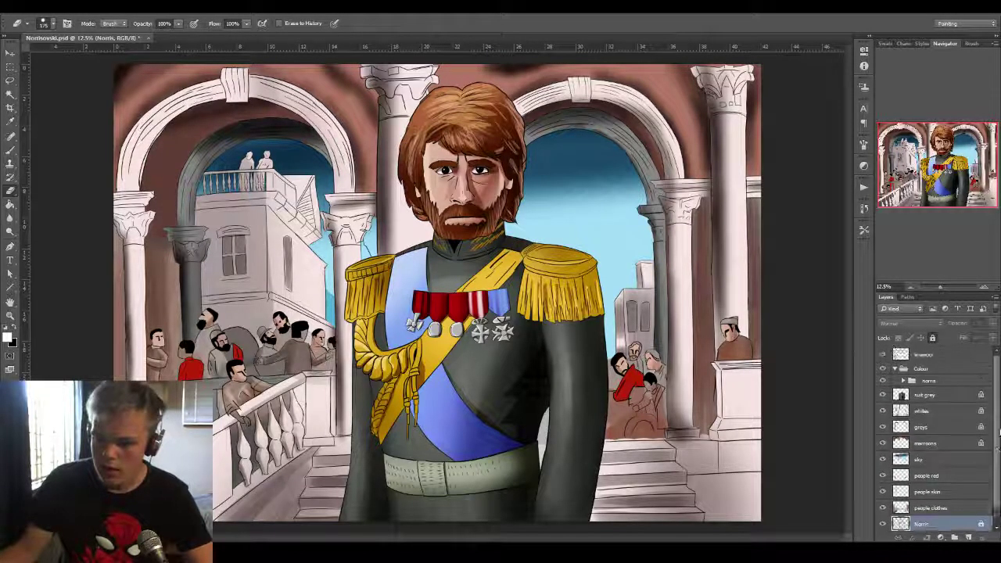
pyautogui.click(883, 380)
pyautogui.click(883, 380)
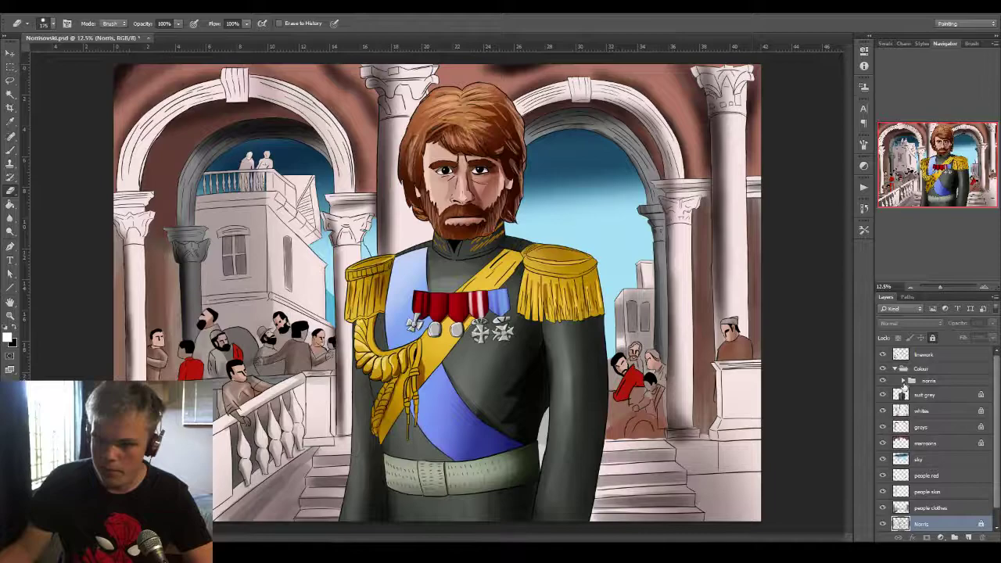
pyautogui.click(904, 380)
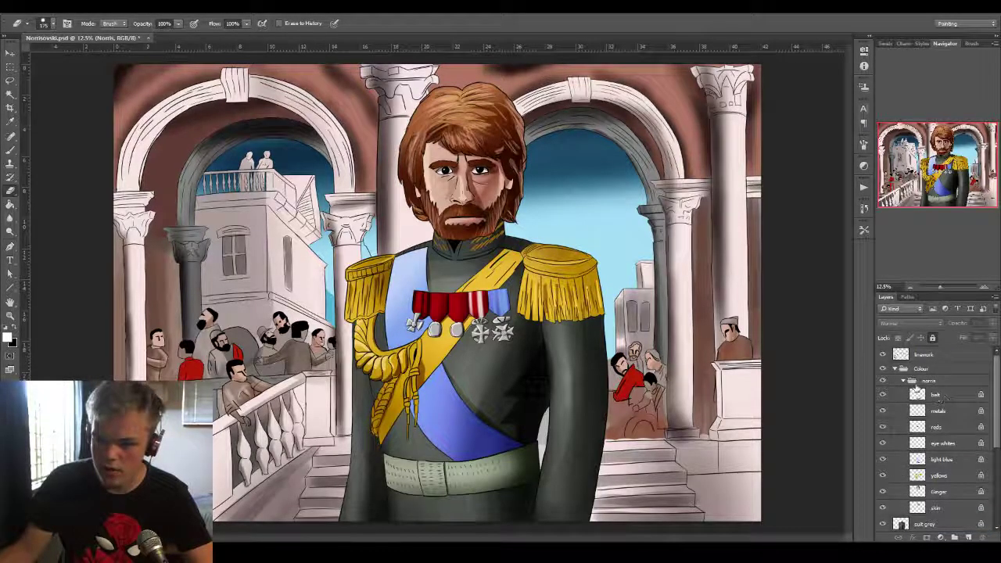
# Select the belt layer in the norris group and toggle its visibility off and on.
pyautogui.click(940, 398)
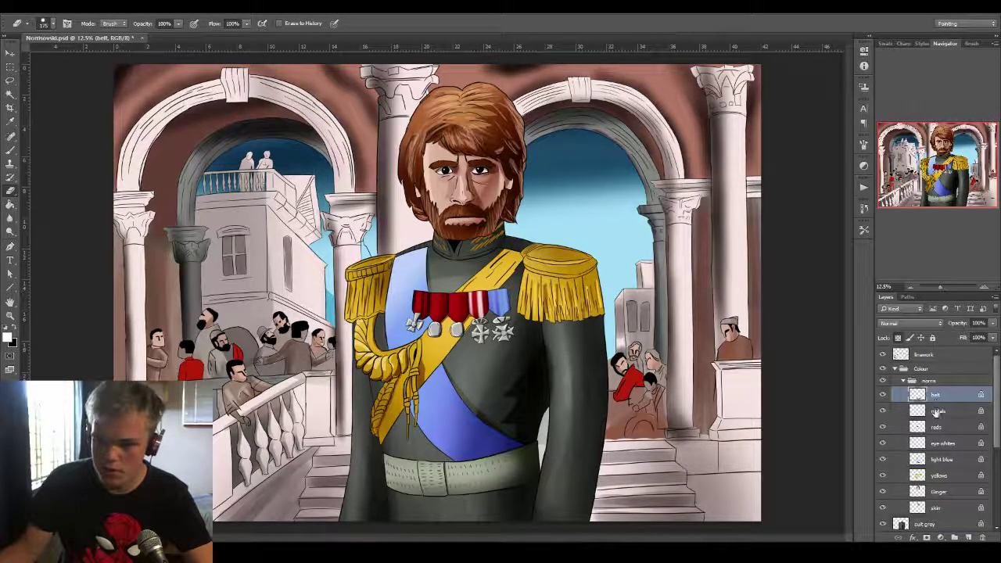
pyautogui.click(883, 395)
pyautogui.click(884, 395)
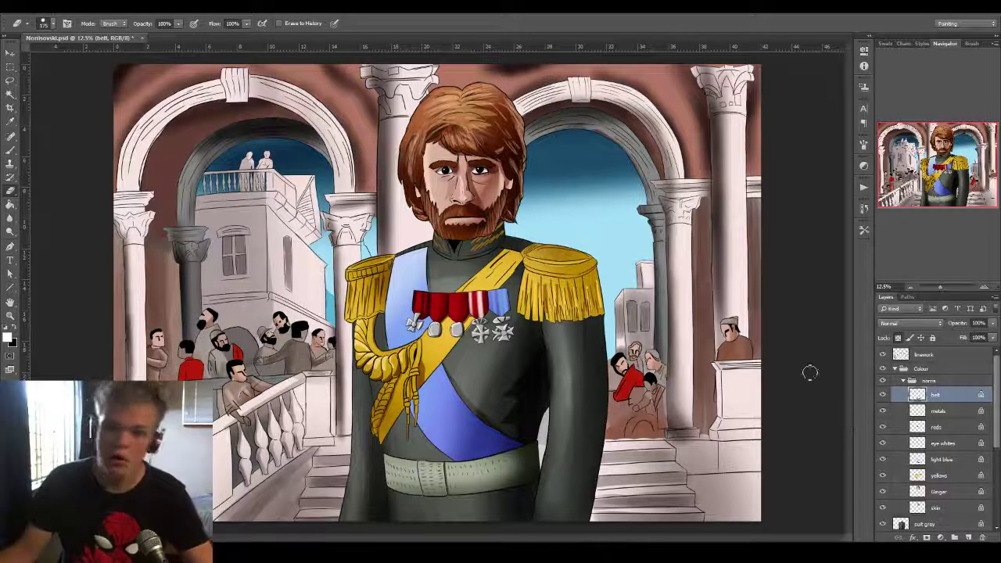
# Show the brush presets and choose the textured 2500 px brush for the Eraser.
pyautogui.click(974, 45)
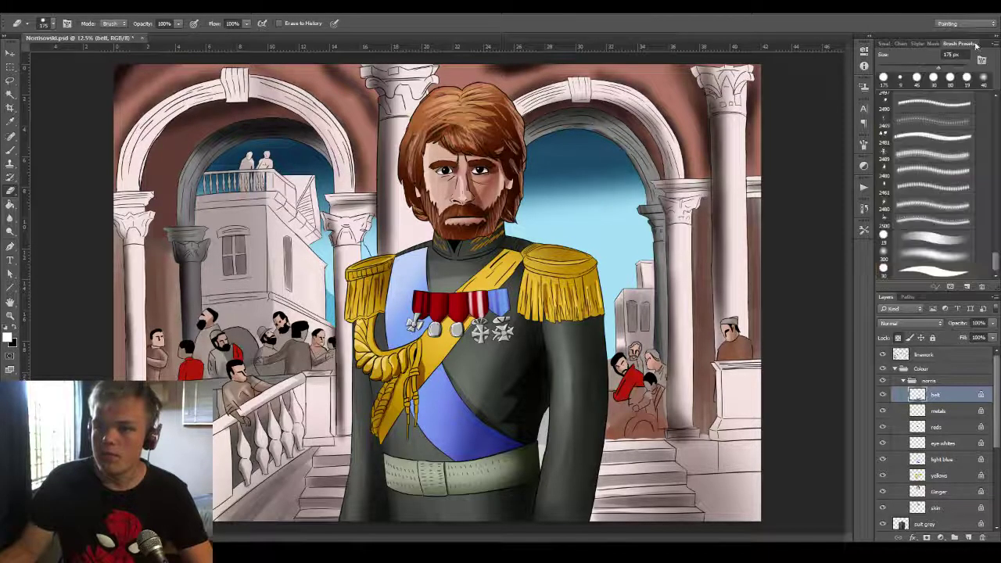
pyautogui.moveTo(995, 264); pyautogui.dragTo(988, 248)
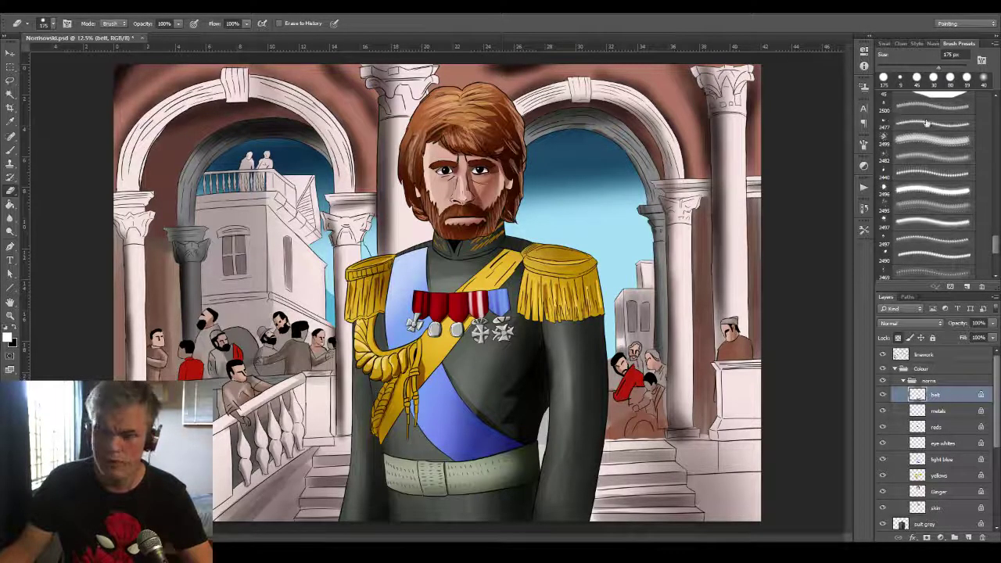
pyautogui.click(939, 110)
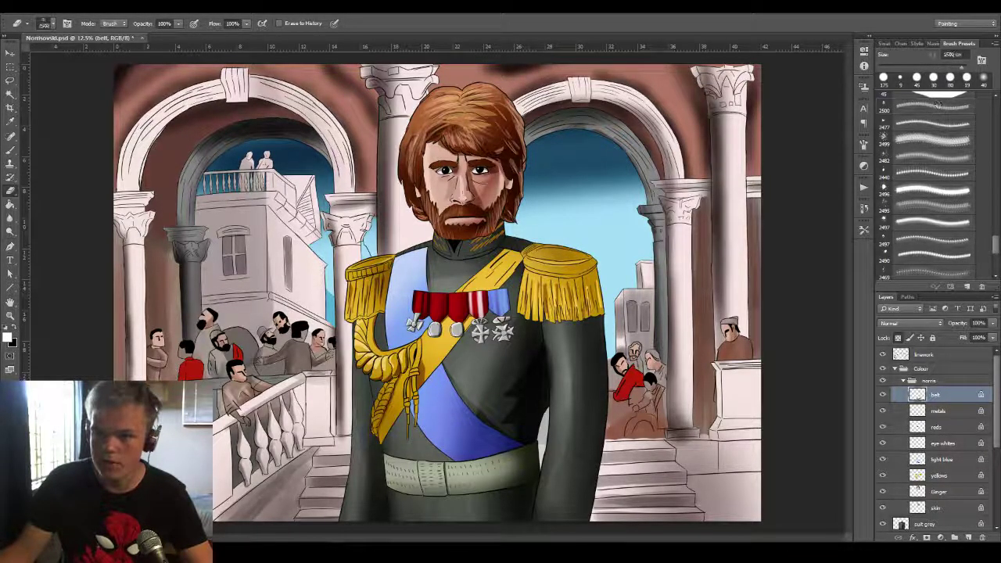
# Set the foreground colour to bright red (fb0000).
pyautogui.click(7, 338)
pyautogui.moveTo(706, 306); pyautogui.dragTo(805, 216)
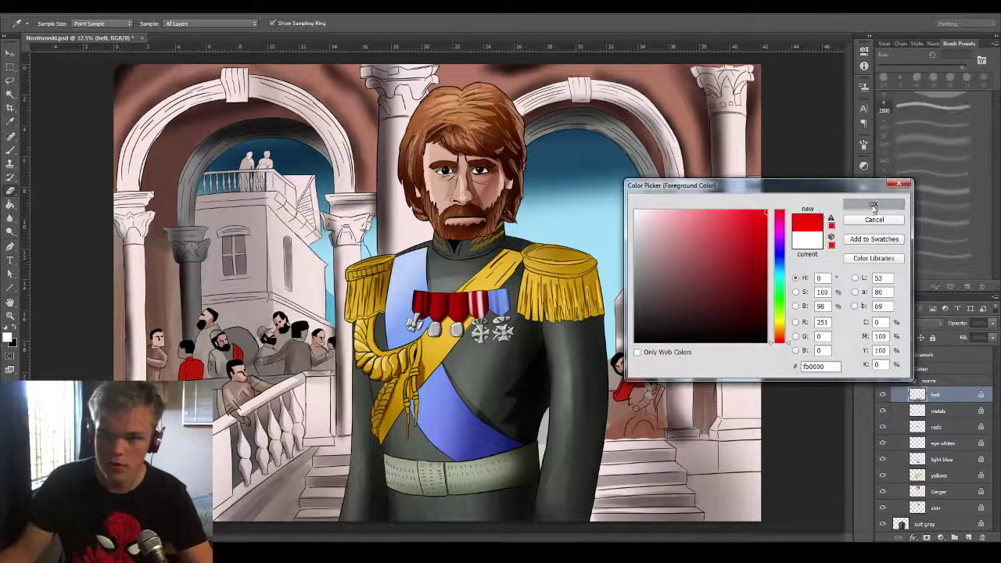
pyautogui.click(874, 204)
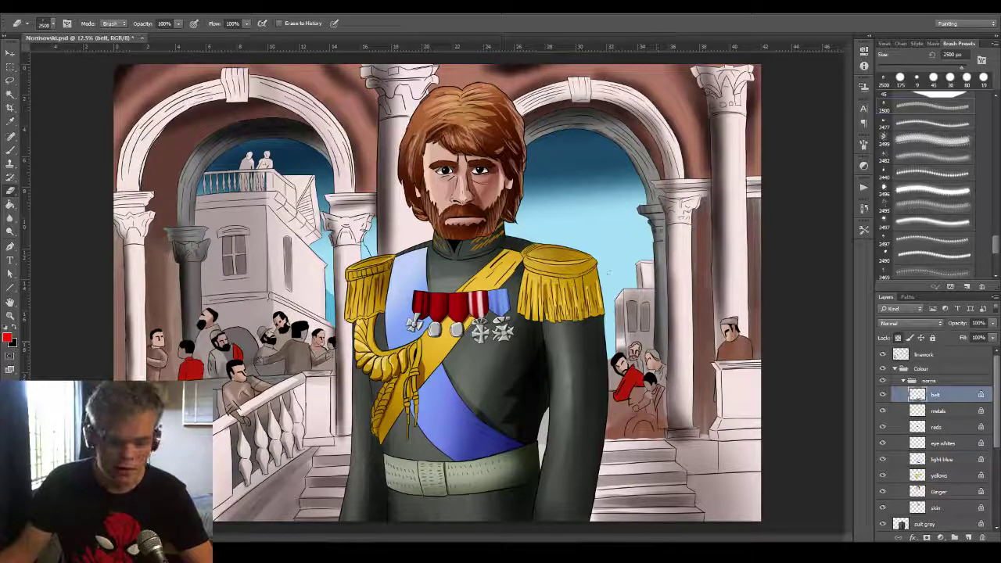
# Select the entire canvas on the linework layer and clear the selection again.
pyautogui.click(948, 356)
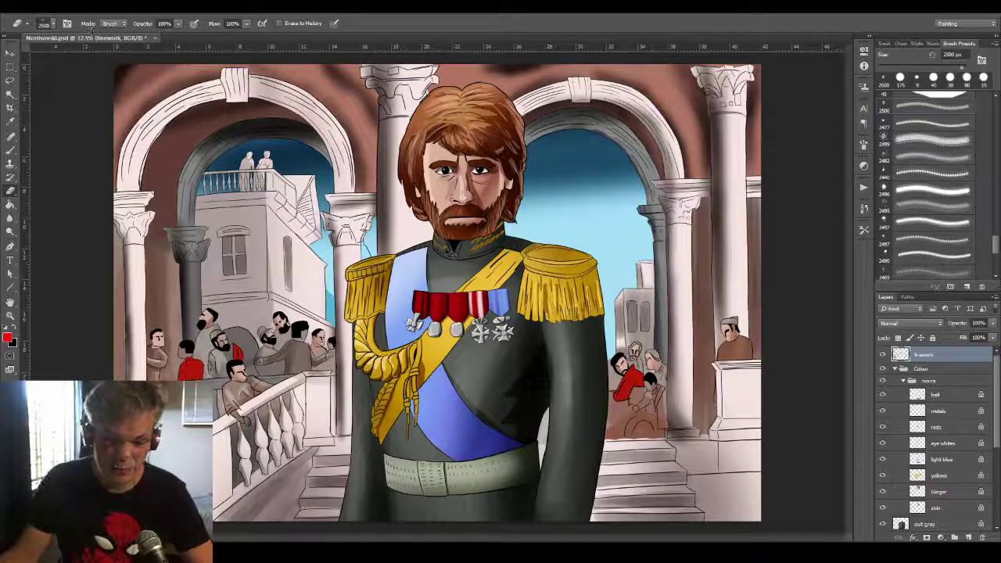
pyautogui.hotkey('ctrl', 'a')
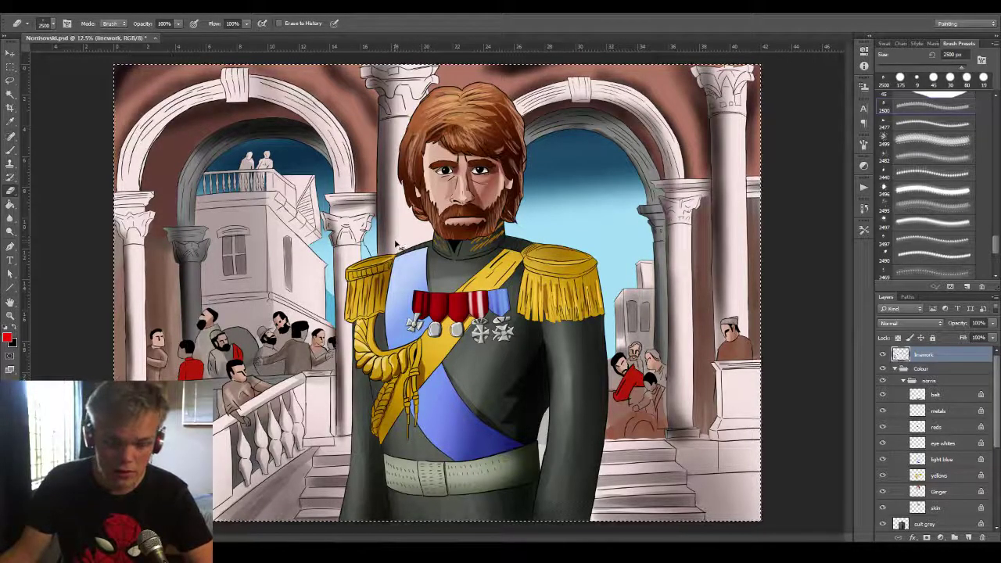
pyautogui.hotkey('ctrl', 'd')
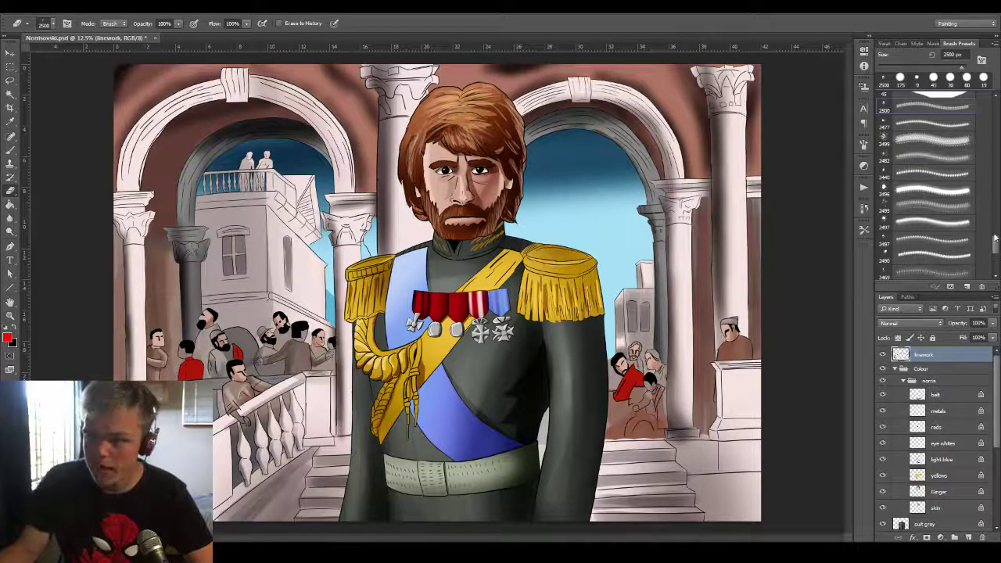
# Choose the 19 px soft round brush preset for the Eraser and resize it to 500 px.
pyautogui.moveTo(995, 238); pyautogui.dragTo(995, 268)
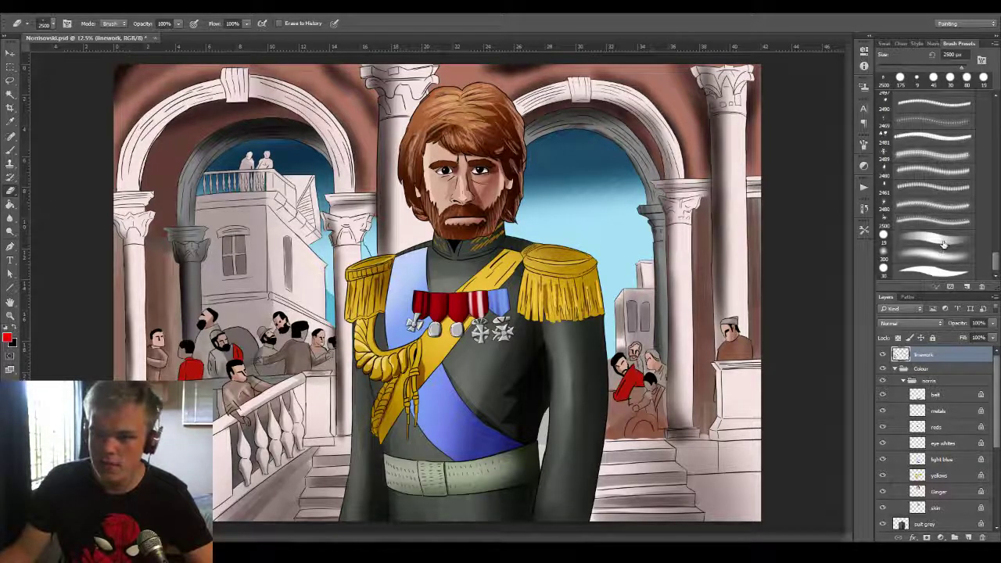
pyautogui.click(984, 78)
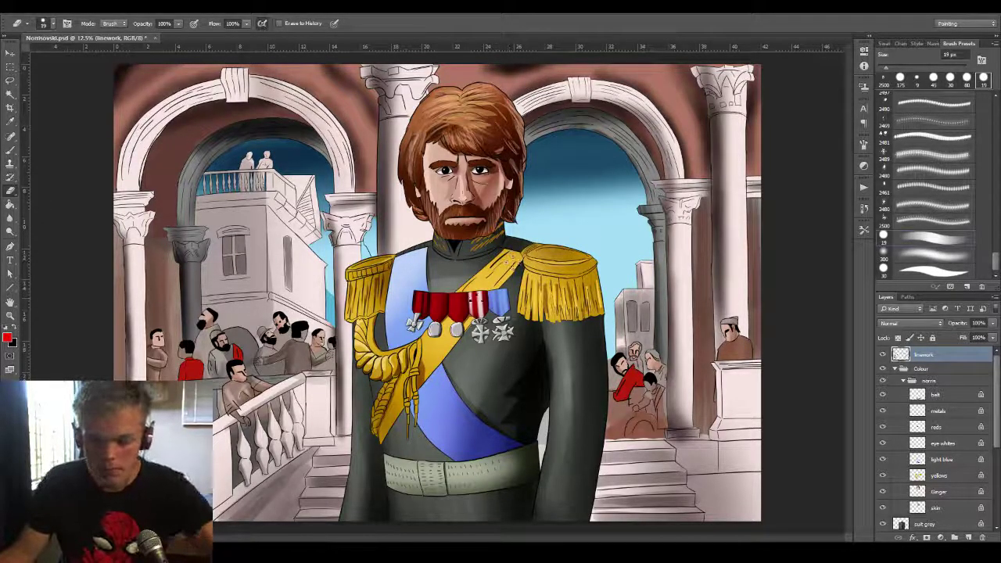
pyautogui.press(']')
pyautogui.press(']')
pyautogui.press(']')
pyautogui.press(']')
pyautogui.press(']')
pyautogui.press(']')
pyautogui.press(']')
pyautogui.press(']')
pyautogui.press(']')
pyautogui.press(']')
pyautogui.press(']')
pyautogui.press(']')
pyautogui.press(']')
pyautogui.press(']')
pyautogui.press(']')
pyautogui.press(']')
pyautogui.press(']')
pyautogui.press(']')
pyautogui.press(']')
pyautogui.press(']')
pyautogui.press(']')
pyautogui.press(']')
pyautogui.press(']')
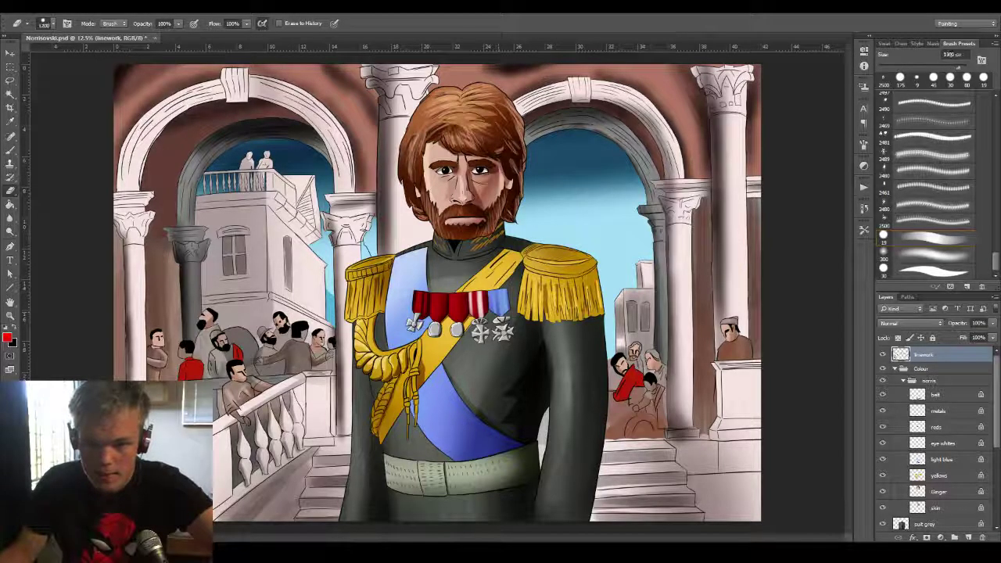
pyautogui.press('[')
pyautogui.press('[')
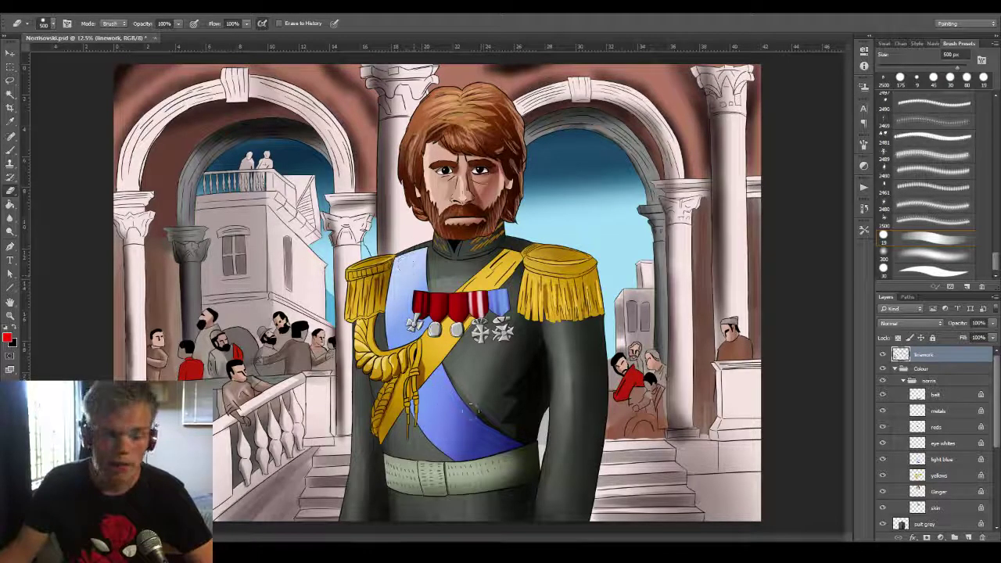
# Find the light blue layer in the norris group and toggle its visibility to inspect the sash colouring.
pyautogui.moveTo(998, 404); pyautogui.dragTo(999, 469)
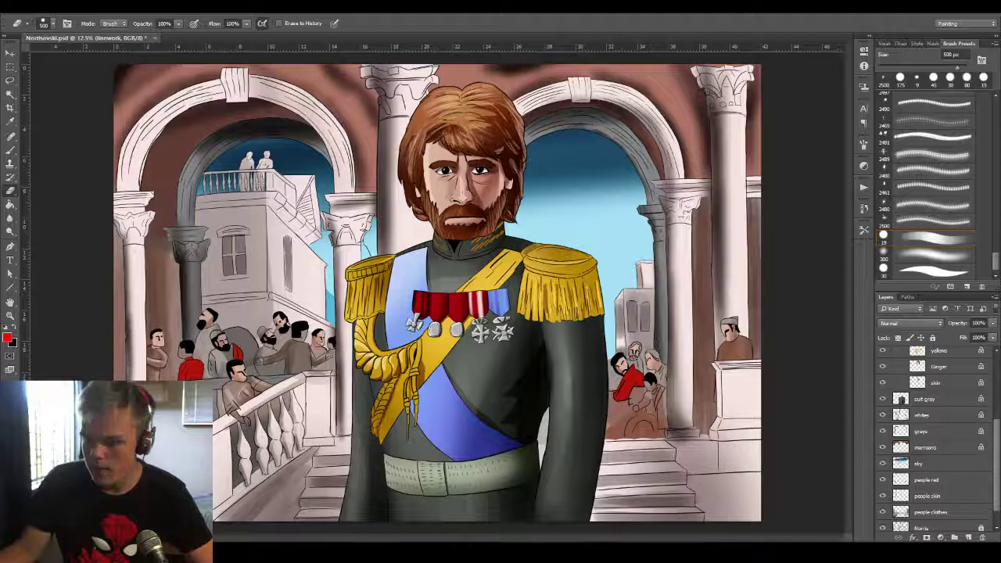
pyautogui.moveTo(999, 456); pyautogui.dragTo(999, 429)
pyautogui.scroll(2, 892, 414)
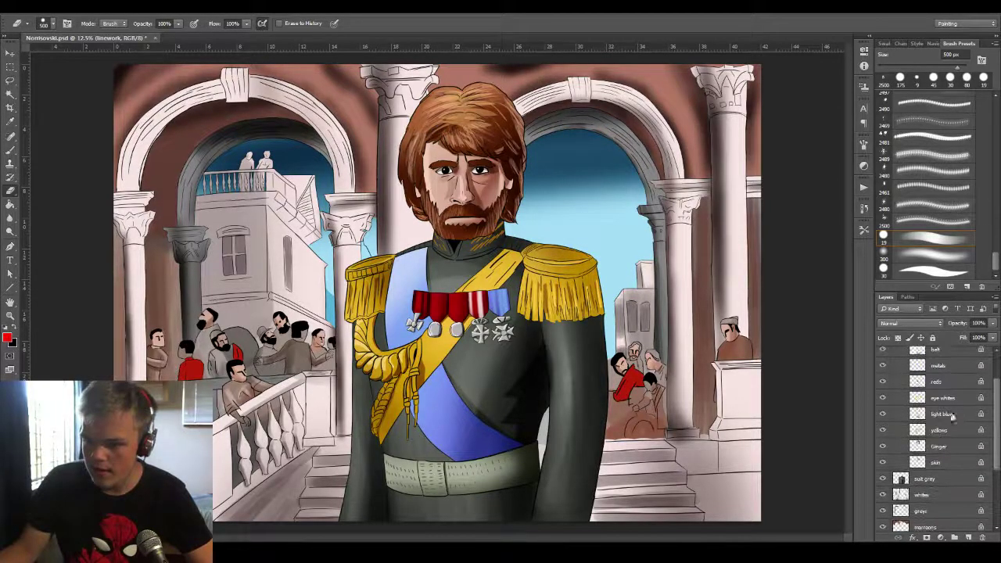
pyautogui.click(883, 414)
pyautogui.click(883, 414)
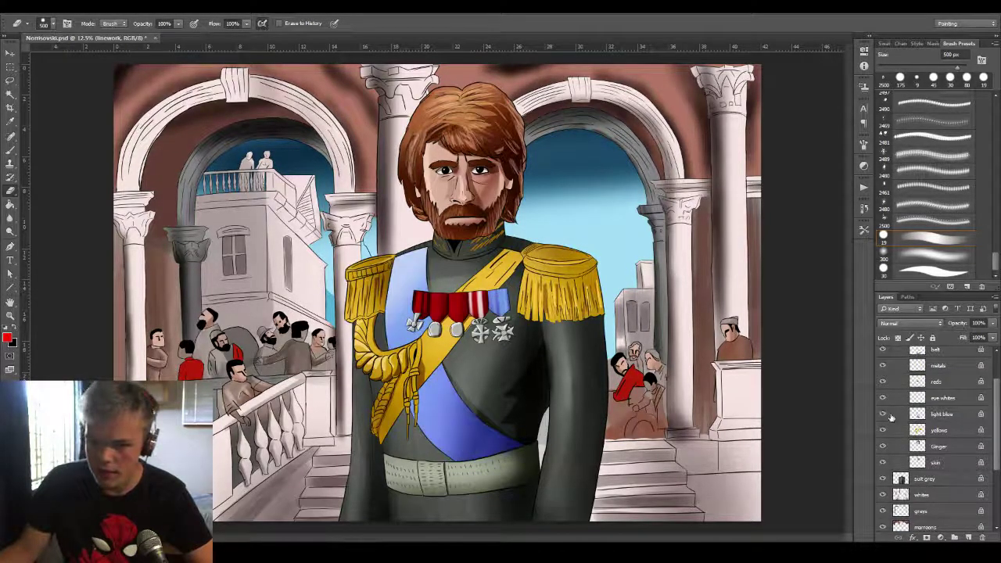
# On the light blue layer, set up the Brush tool at 400 px with the blue sampled from the lower sash.
pyautogui.click(935, 415)
pyautogui.press('z')
pyautogui.moveTo(438, 414)
pyautogui.mouseDown()
pyautogui.moveTo(477, 406)
pyautogui.moveTo(466, 420)
pyautogui.mouseUp()
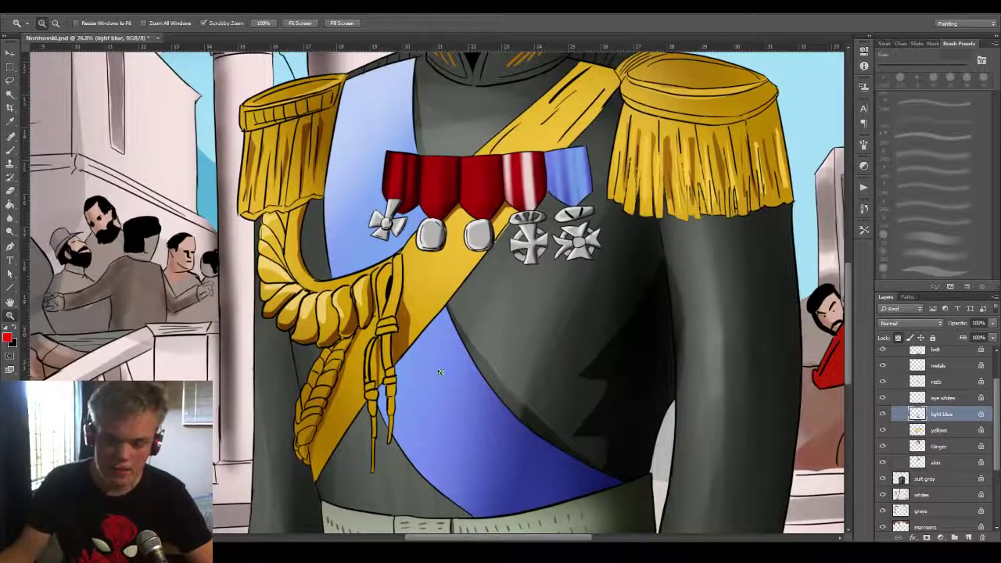
pyautogui.press('b')
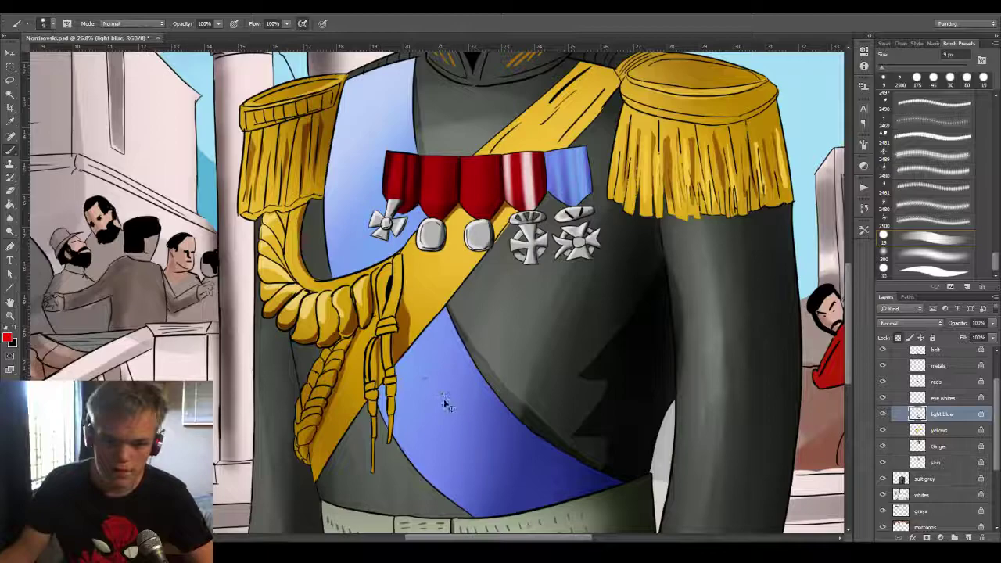
pyautogui.keyDown('alt'); pyautogui.click(456, 384); pyautogui.keyUp('alt')
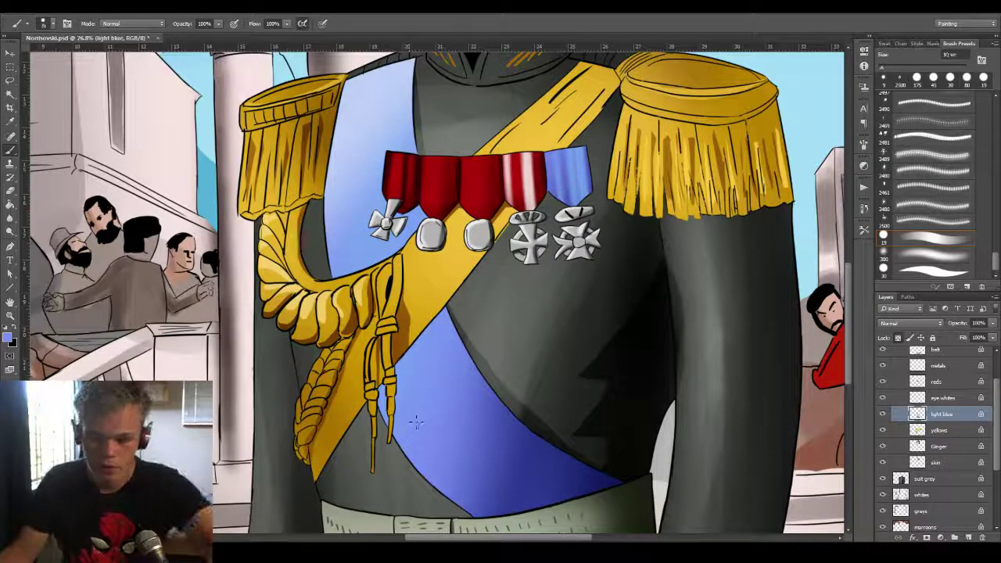
pyautogui.press(']')
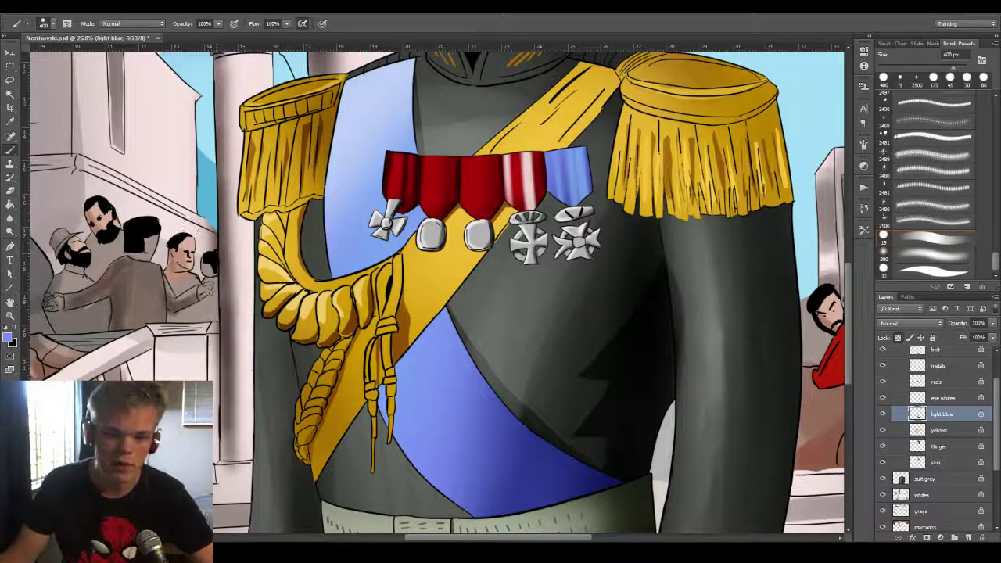
# Set the brush's blending mode to Multiply and try strokes on the lower blue sash, undoing each one.
pyautogui.click(150, 23)
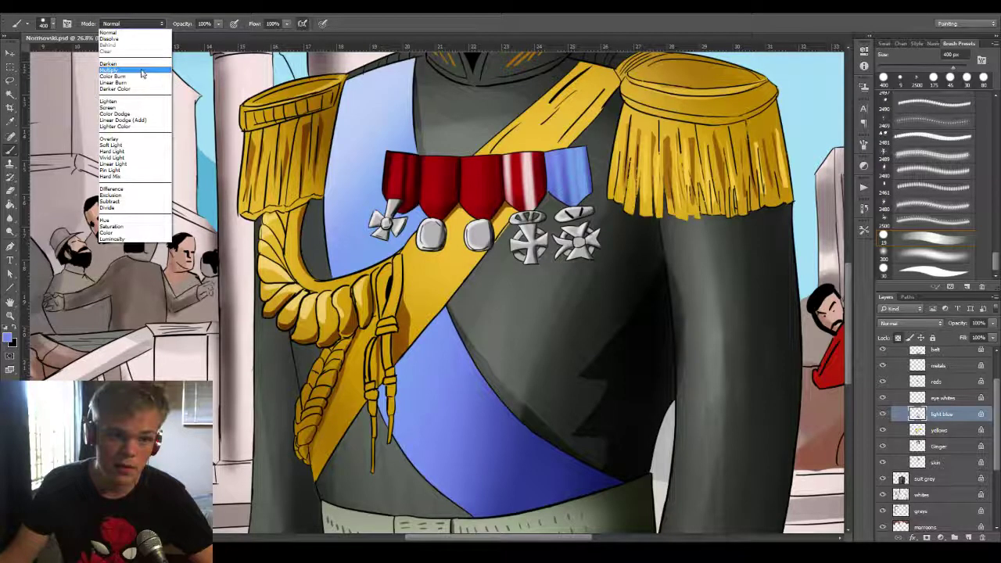
pyautogui.click(142, 71)
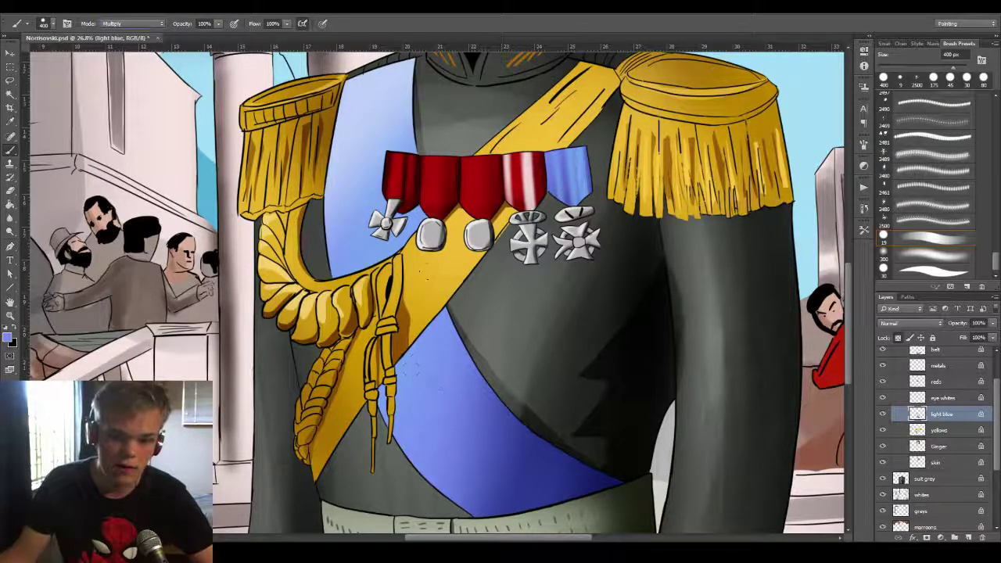
pyautogui.moveTo(422, 316); pyautogui.dragTo(389, 414)
pyautogui.hotkey('ctrl', 'z')
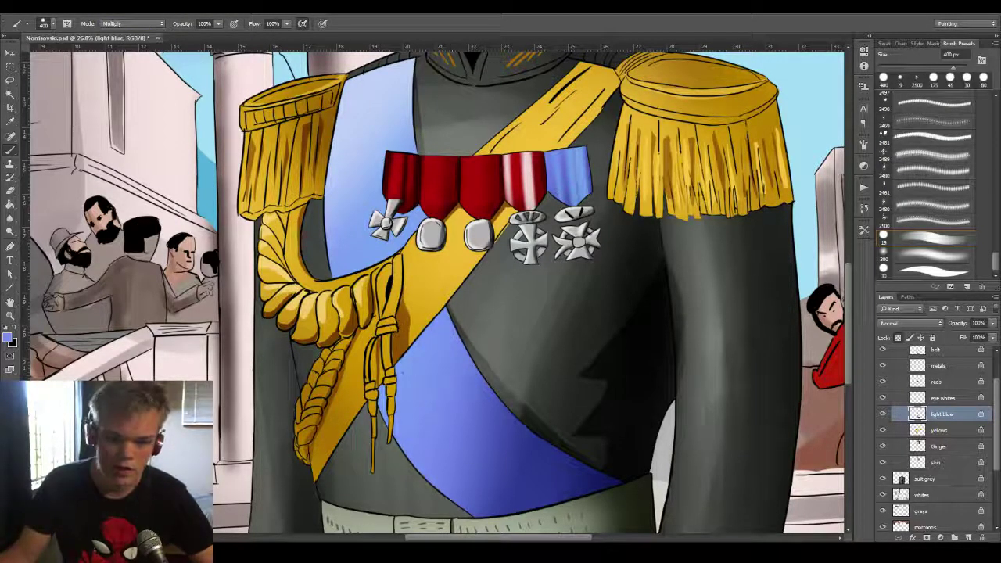
pyautogui.moveTo(458, 313); pyautogui.dragTo(387, 419)
pyautogui.hotkey('ctrl', 'z')
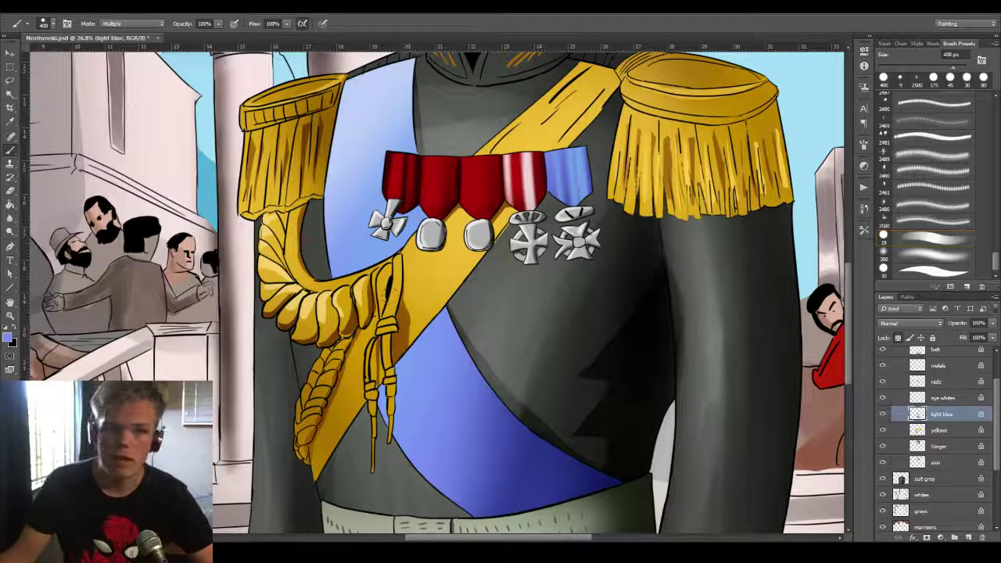
# Reduce the brush opacity to 30% and test a stroke on the lower sash, then undo it.
pyautogui.click(218, 24)
pyautogui.moveTo(222, 35); pyautogui.dragTo(180, 35)
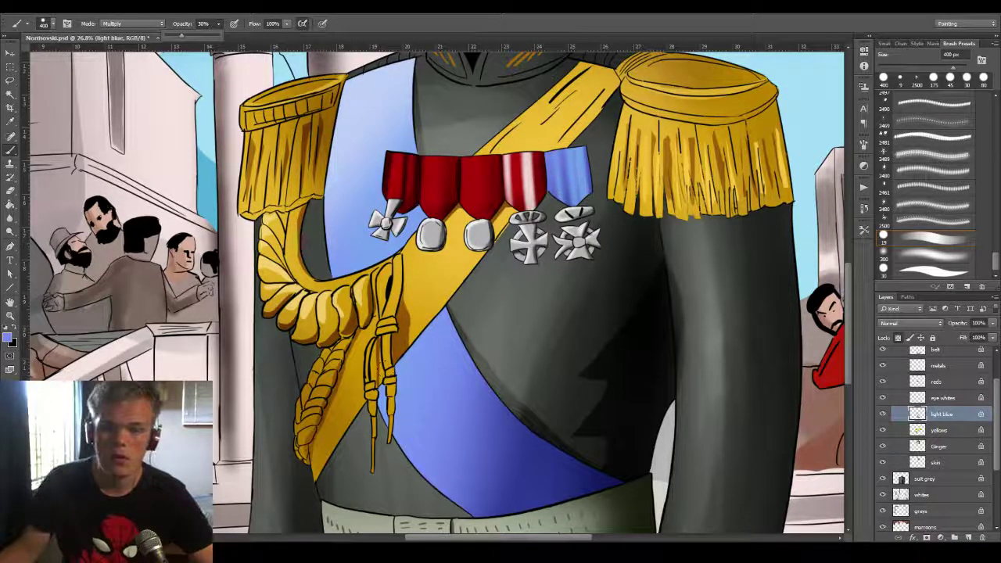
pyautogui.moveTo(435, 332); pyautogui.dragTo(387, 403)
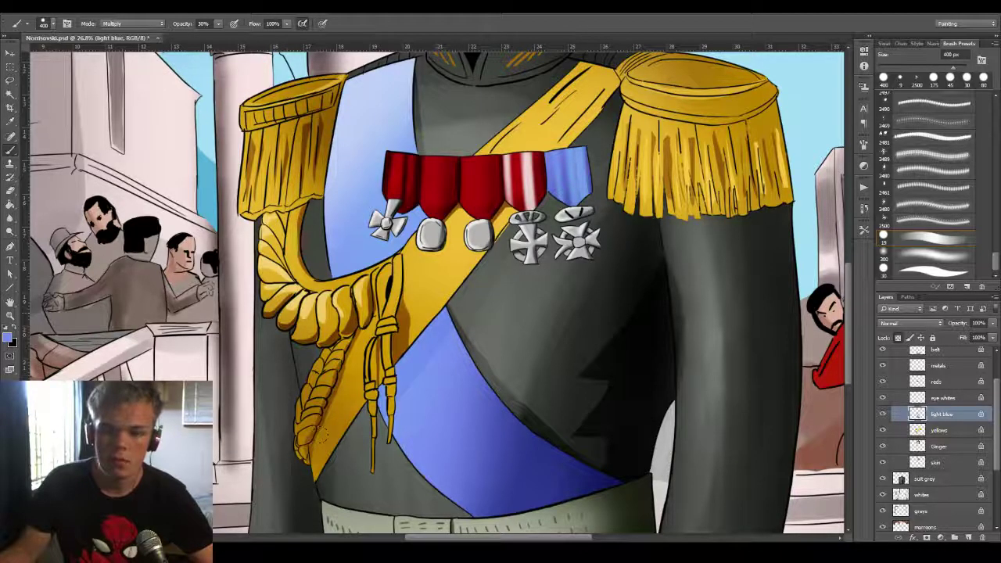
pyautogui.hotkey('ctrl', 'z')
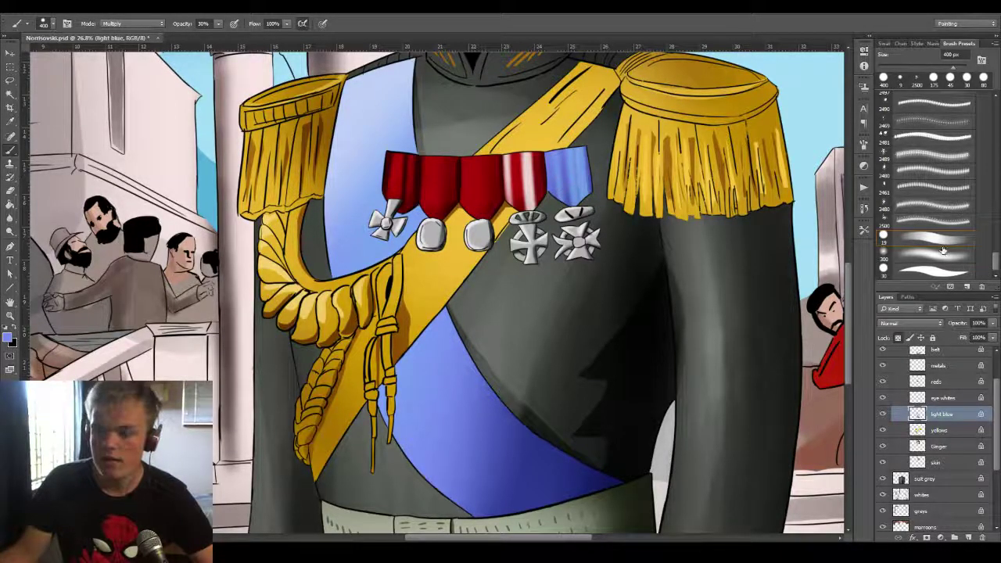
# Choose the 19 px soft round brush preset and enlarge it to 175 px.
pyautogui.click(943, 249)
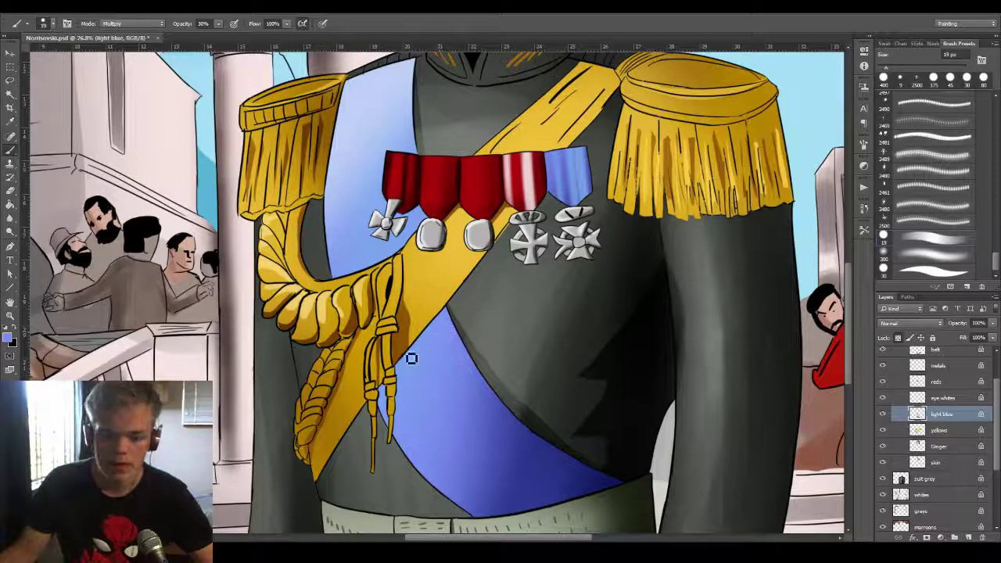
pyautogui.press(']')
pyautogui.press(']')
pyautogui.press(']')
pyautogui.press(']')
pyautogui.press(']')
pyautogui.press(']')
pyautogui.press(']')
pyautogui.press(']')
pyautogui.press(']')
pyautogui.press(']')
pyautogui.press(']')
pyautogui.press(']')
pyautogui.press(']')
pyautogui.press(']')
pyautogui.press(']')
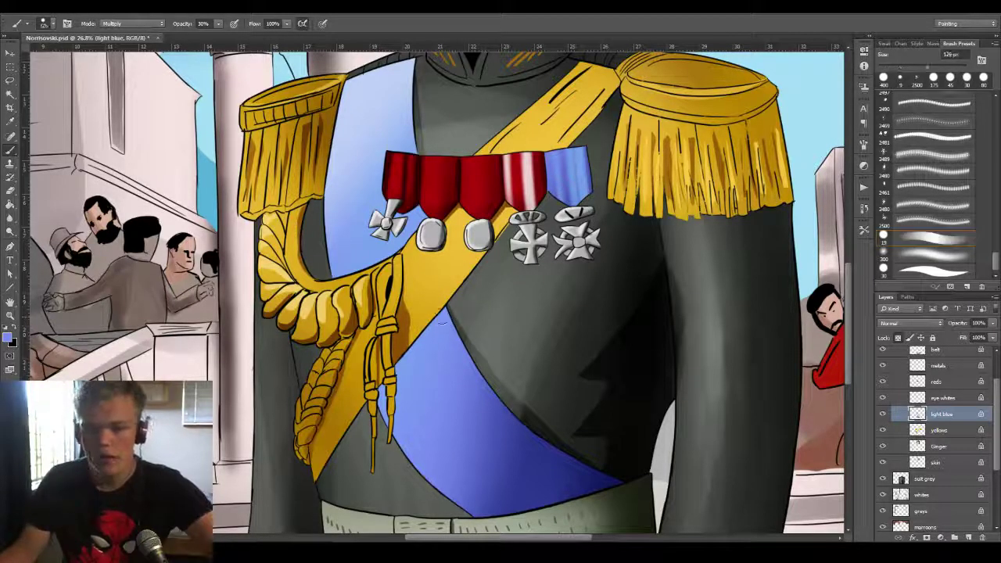
pyautogui.press(']')
pyautogui.press(']')
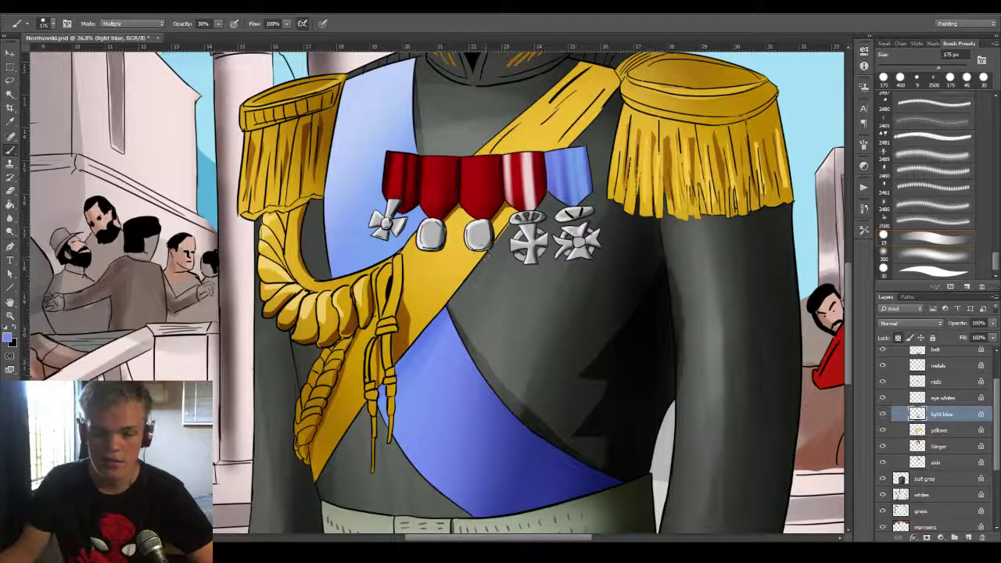
# Paint soft Multiply shading along the outer edge of the upper sash and the lower edge of the lower sash.
pyautogui.moveTo(338, 269); pyautogui.dragTo(324, 187)
pyautogui.moveTo(382, 394)
pyautogui.mouseDown()
pyautogui.moveTo(388, 422)
pyautogui.moveTo(455, 498)
pyautogui.mouseUp()
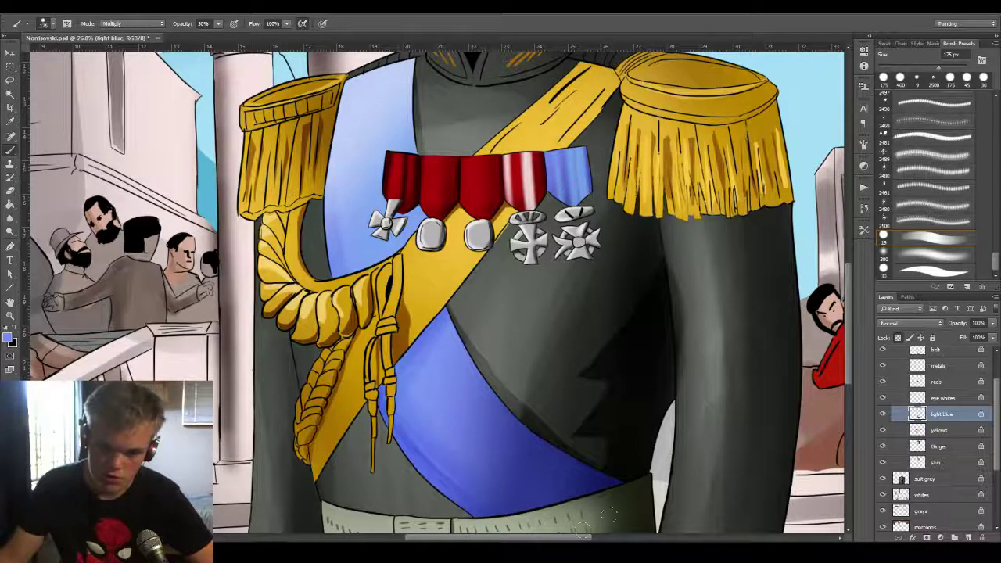
pyautogui.moveTo(399, 390); pyautogui.dragTo(461, 464)
pyautogui.moveTo(419, 419); pyautogui.dragTo(481, 471)
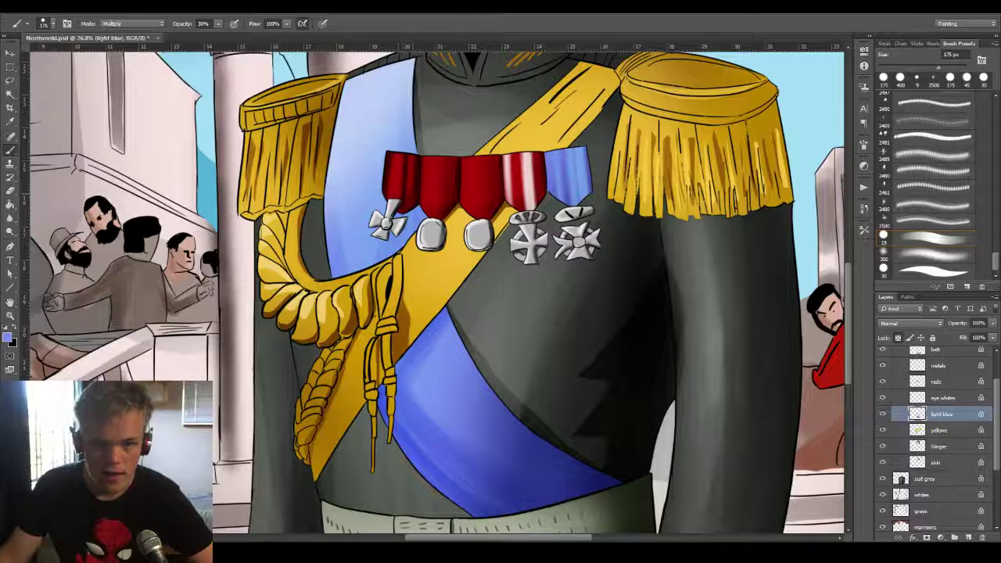
pyautogui.moveTo(422, 47); pyautogui.dragTo(422, 279)
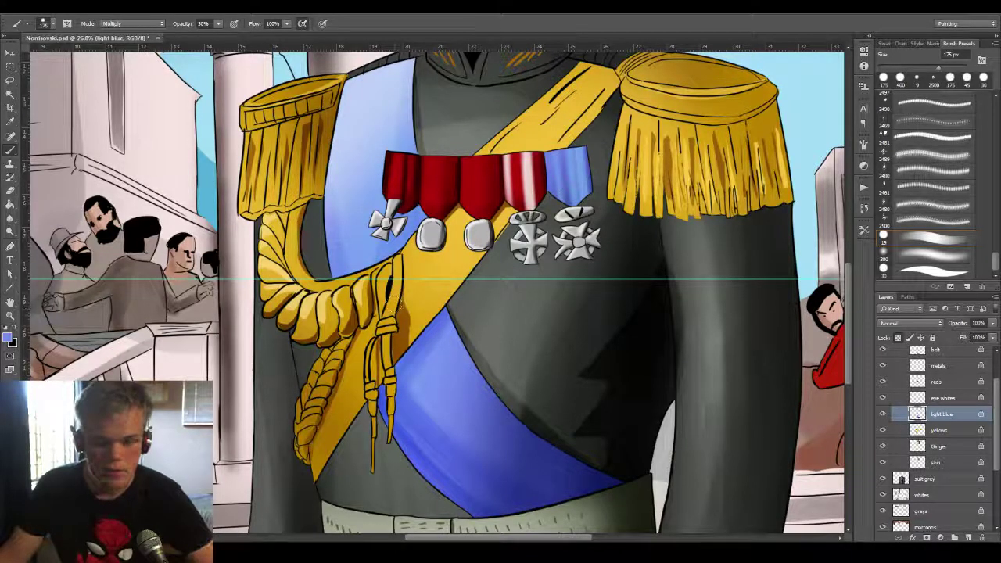
pyautogui.press('v')
pyautogui.press('b')
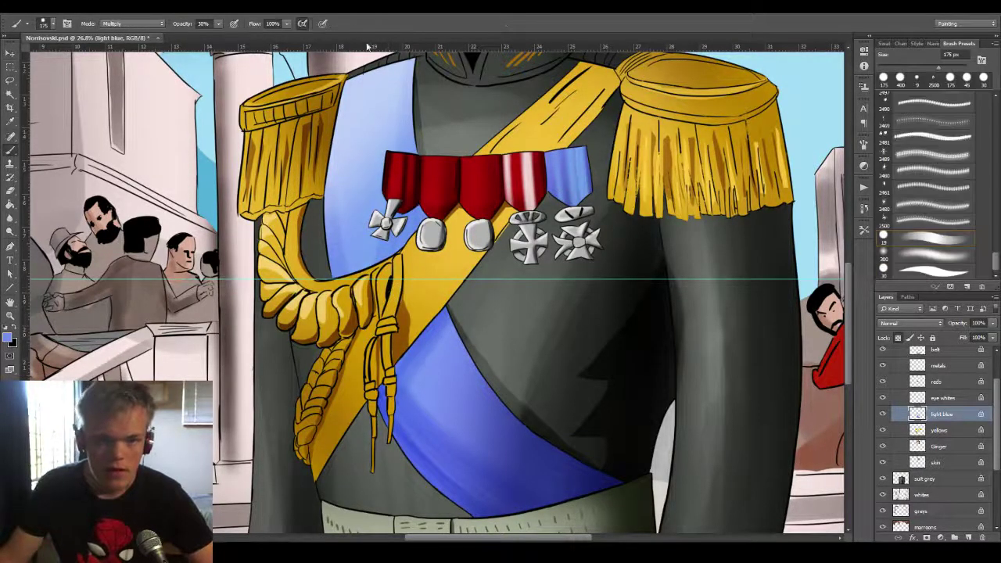
pyautogui.press('r')
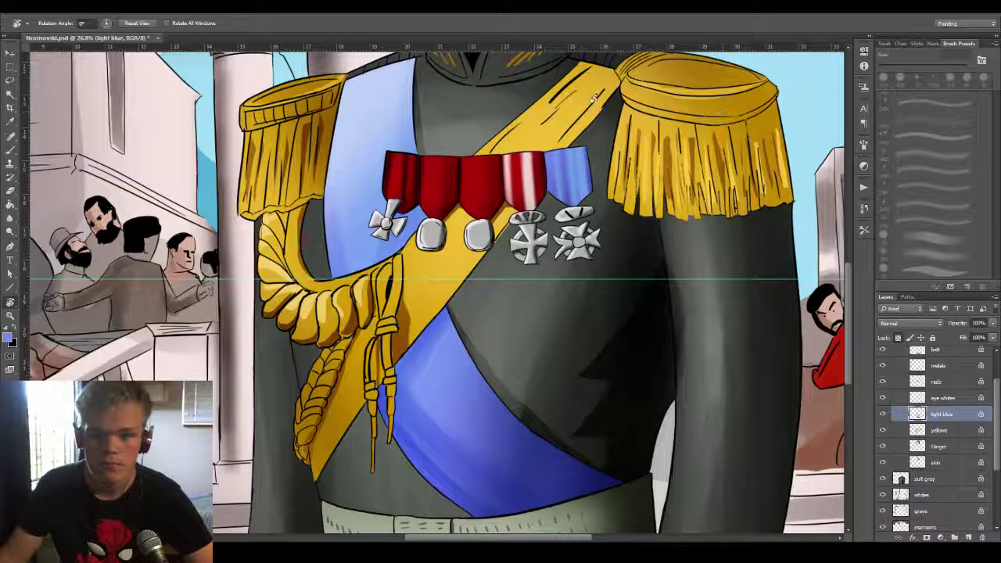
pyautogui.doubleClick(540, 16)
pyautogui.doubleClick(547, 14)
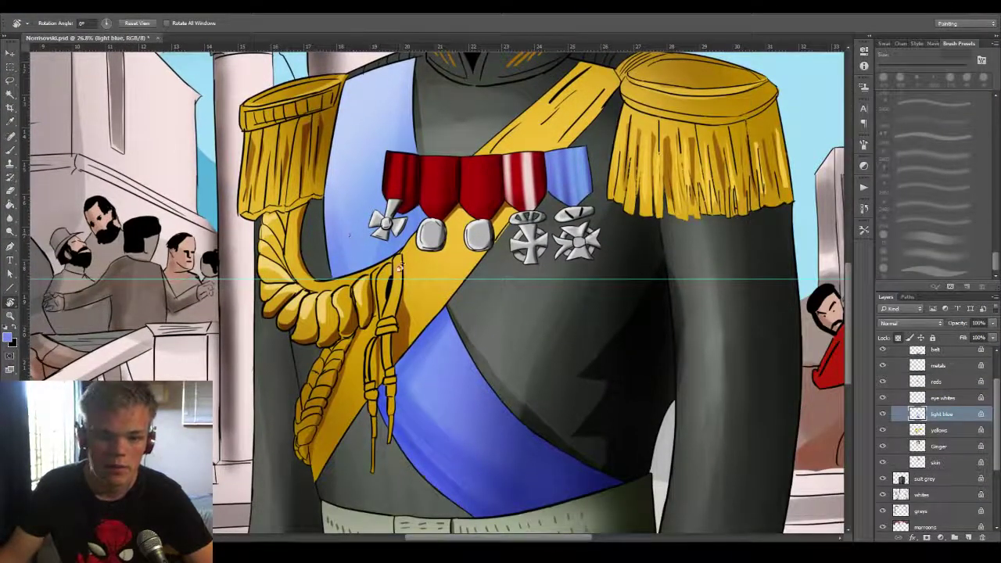
pyautogui.click(11, 54)
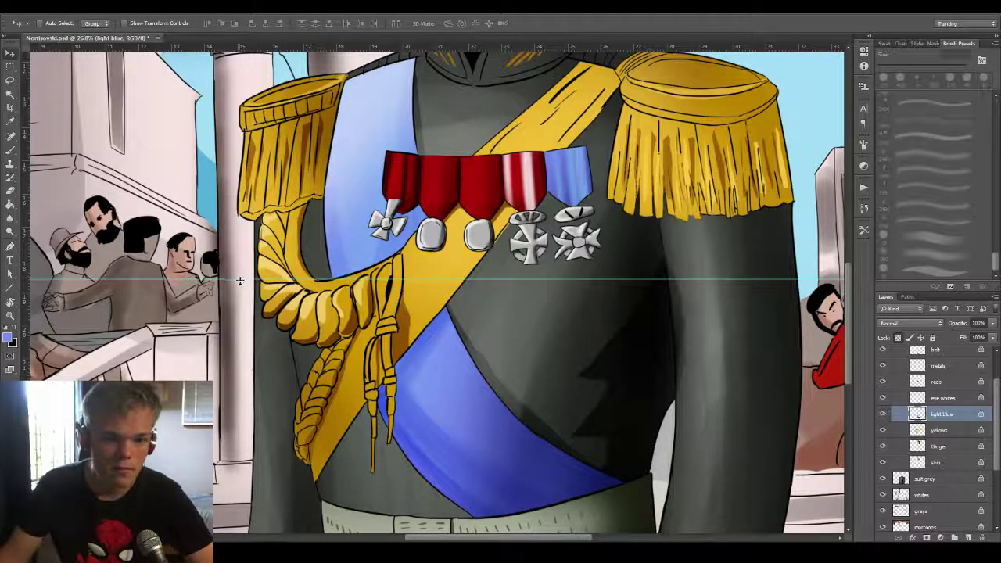
pyautogui.moveTo(242, 279)
pyautogui.mouseDown()
pyautogui.moveTo(278, 109)
pyautogui.moveTo(260, 45)
pyautogui.mouseUp()
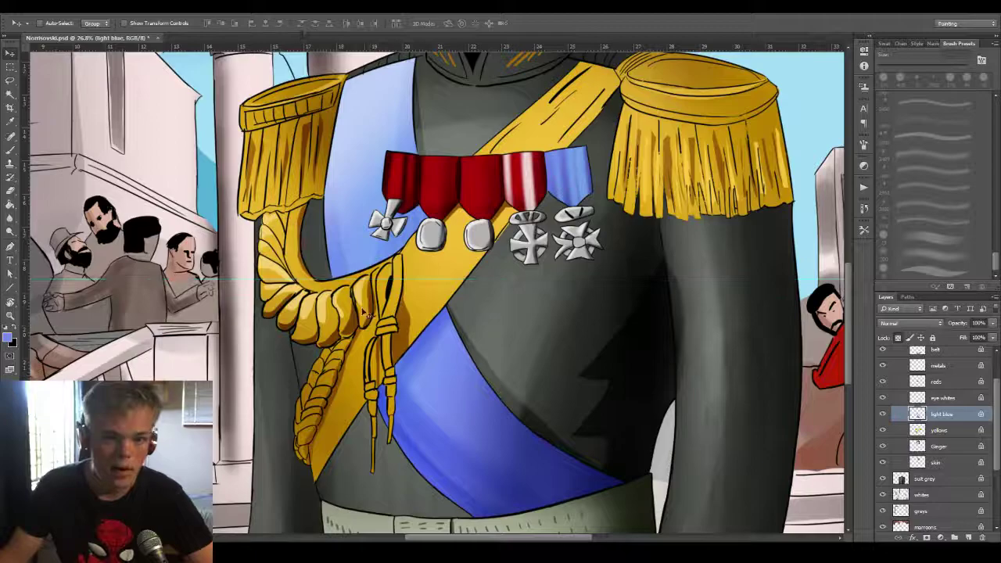
# Deepen the blue shading along the edges of the lower sash with the Brush tool.
pyautogui.press('b')
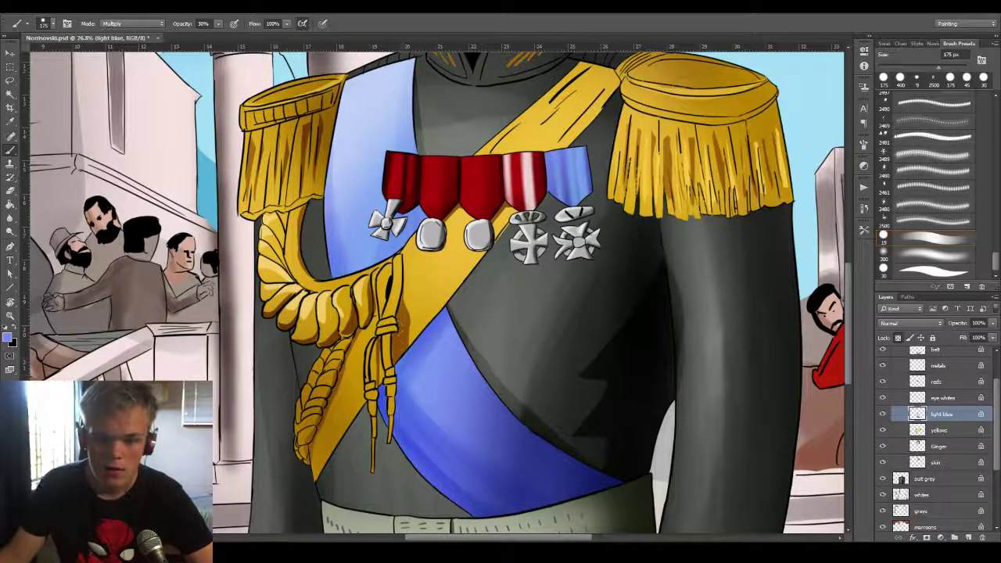
pyautogui.moveTo(407, 365)
pyautogui.mouseDown()
pyautogui.moveTo(429, 338)
pyautogui.moveTo(528, 522)
pyautogui.mouseUp()
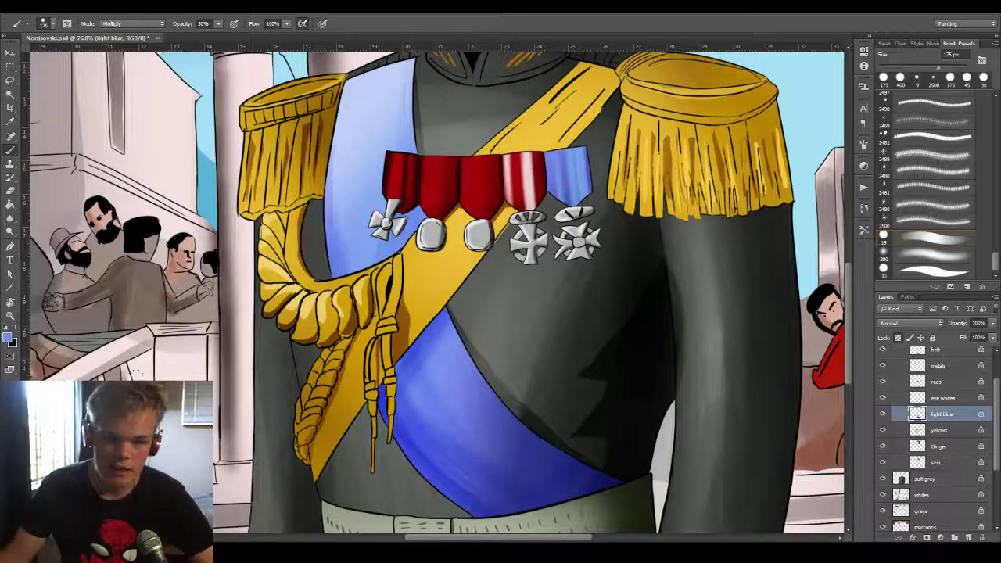
# Sample the dark blue at the lower sash's tip, shade the upper sash's inner edge, and show the Navigator.
pyautogui.keyDown('alt'); pyautogui.click(616, 477); pyautogui.keyUp('alt')
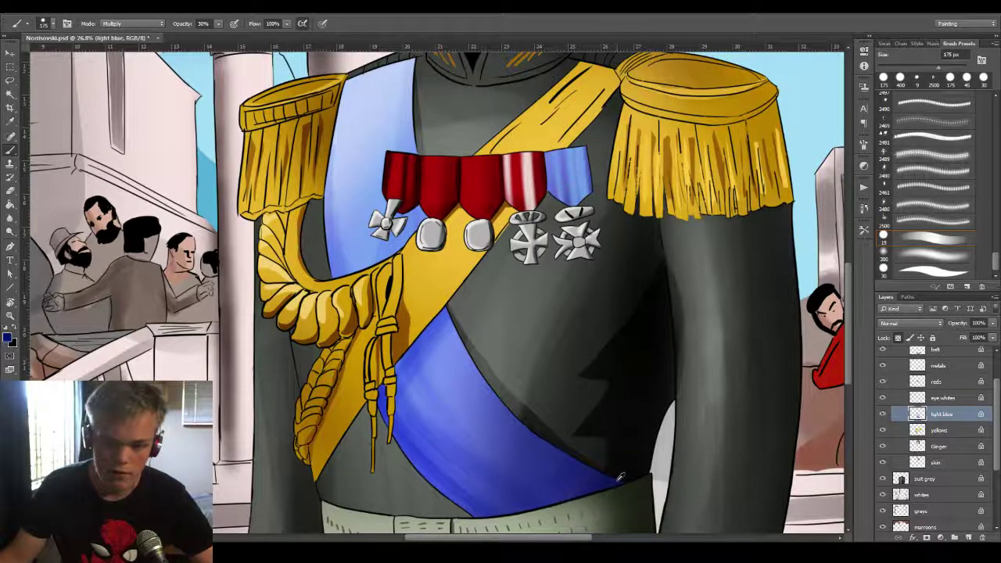
pyautogui.keyDown('alt'); pyautogui.click(614, 481); pyautogui.keyUp('alt')
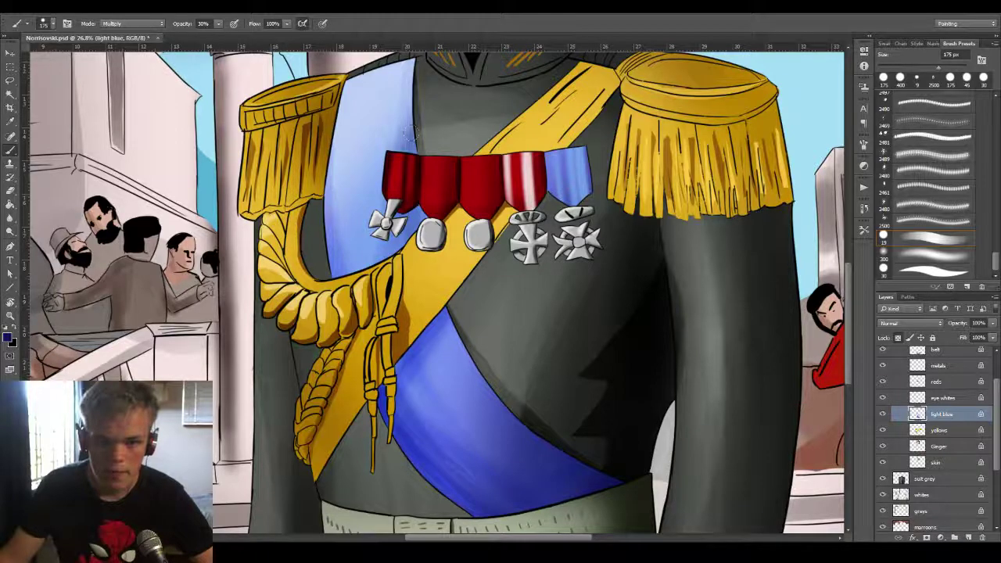
pyautogui.moveTo(410, 133)
pyautogui.mouseDown()
pyautogui.moveTo(387, 203)
pyautogui.moveTo(395, 86)
pyautogui.moveTo(403, 227)
pyautogui.mouseUp()
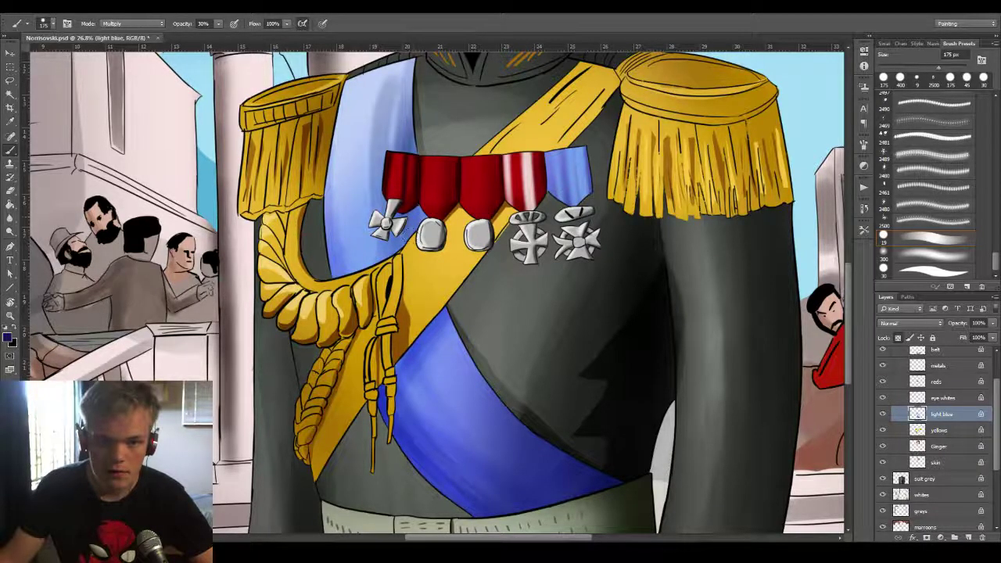
pyautogui.click(938, 43)
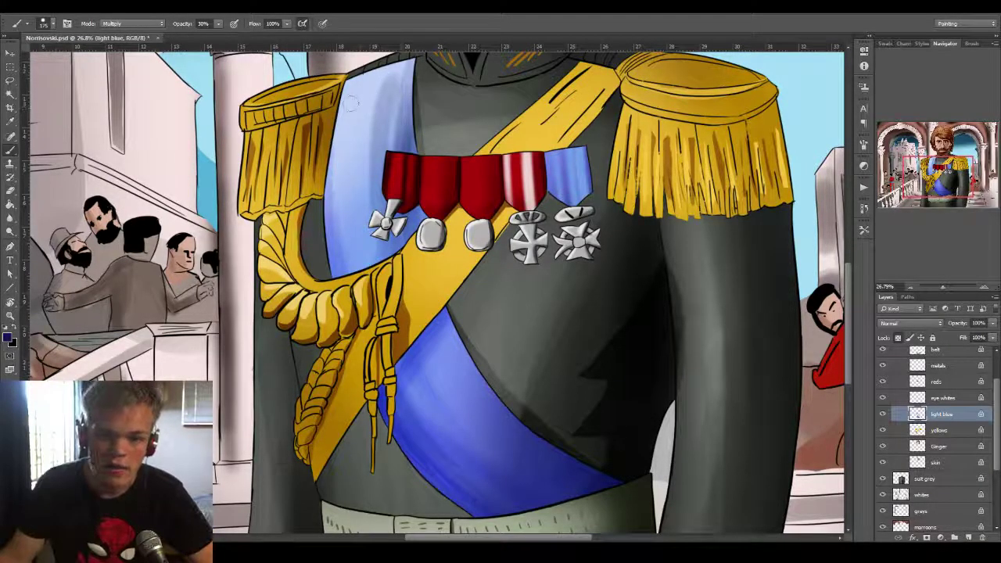
pyautogui.moveTo(399, 69)
pyautogui.mouseDown()
pyautogui.moveTo(391, 147)
pyautogui.moveTo(405, 119)
pyautogui.mouseUp()
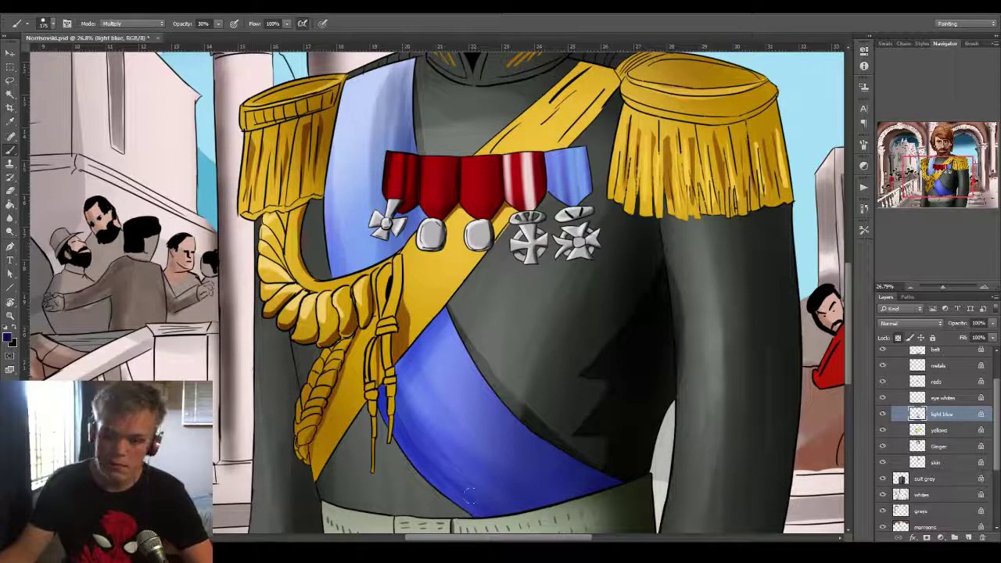
# Paint vertical dark blue fold shadows down the upper sash beside the medals.
pyautogui.moveTo(341, 126); pyautogui.dragTo(338, 272)
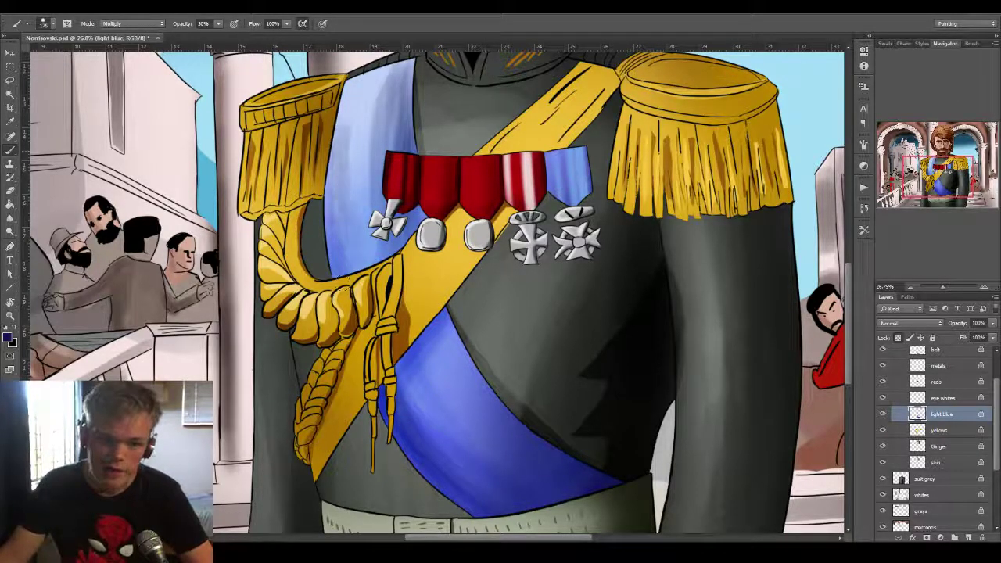
pyautogui.moveTo(367, 141); pyautogui.dragTo(369, 255)
pyautogui.moveTo(404, 127); pyautogui.dragTo(379, 257)
pyautogui.moveTo(361, 148); pyautogui.dragTo(366, 198)
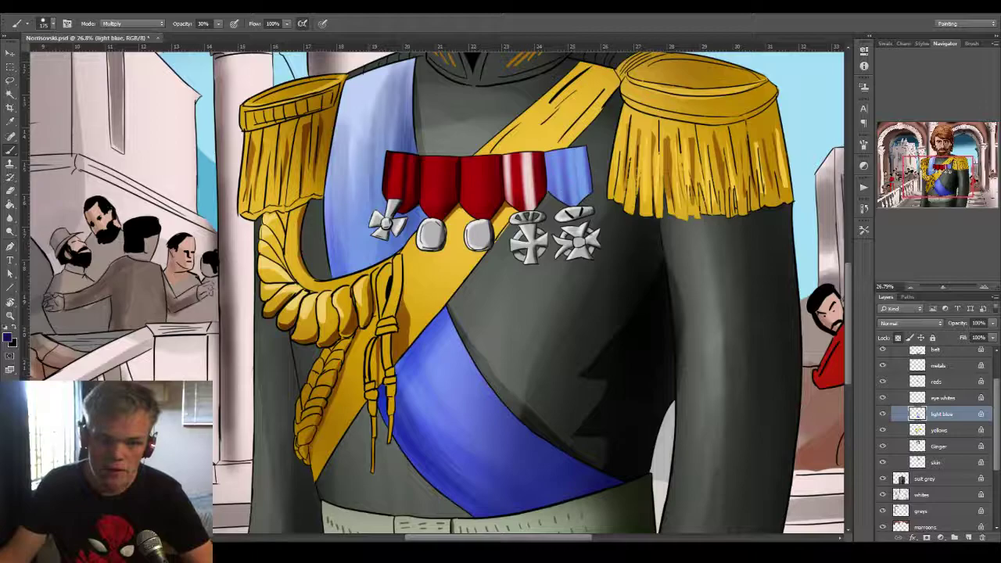
pyautogui.moveTo(354, 130); pyautogui.dragTo(352, 196)
pyautogui.moveTo(332, 160); pyautogui.dragTo(333, 224)
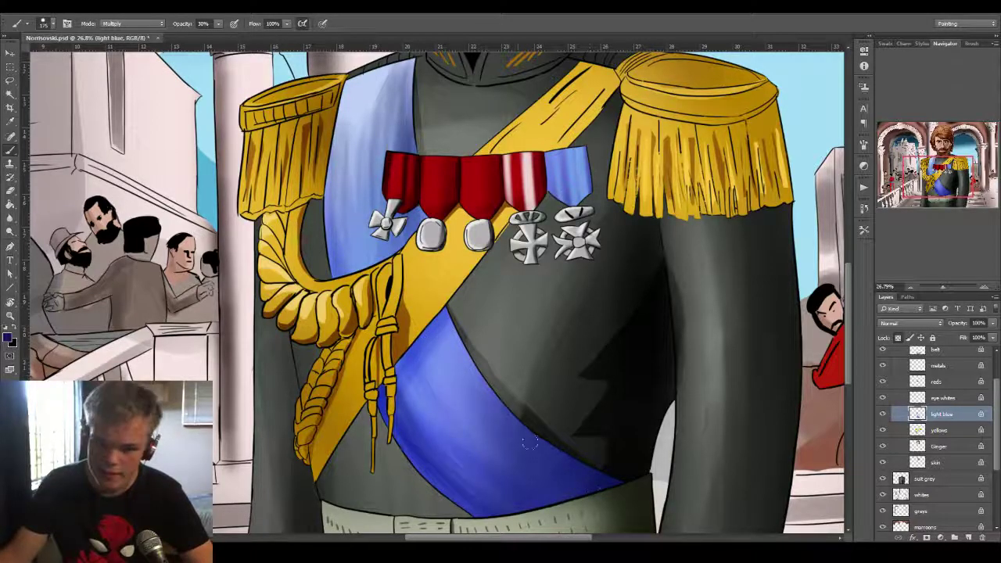
# Paint dark blue fold shadows across the middle and lower edge of the lower sash.
pyautogui.moveTo(485, 461); pyautogui.dragTo(449, 432)
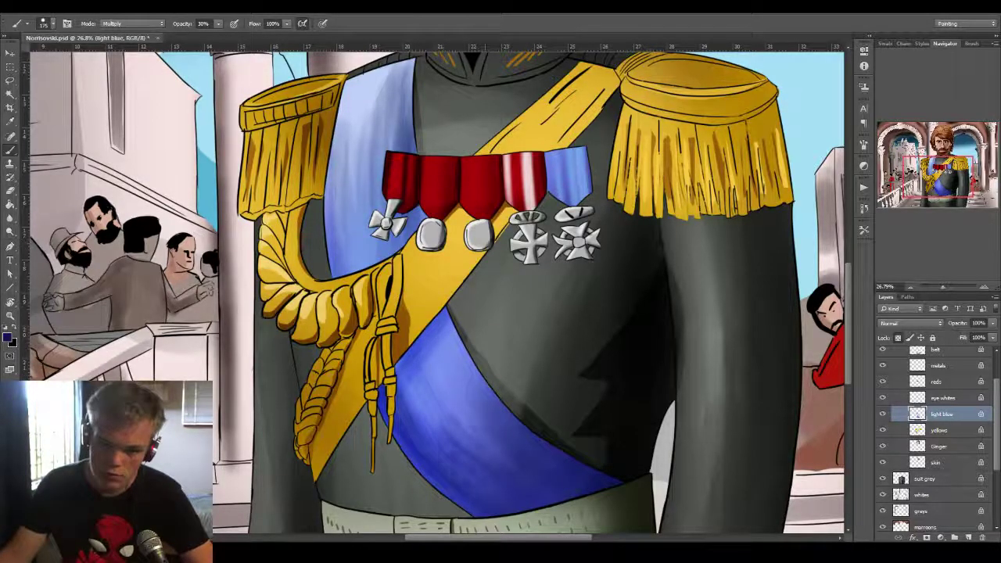
pyautogui.moveTo(504, 415); pyautogui.dragTo(473, 454)
pyautogui.moveTo(490, 382); pyautogui.dragTo(474, 402)
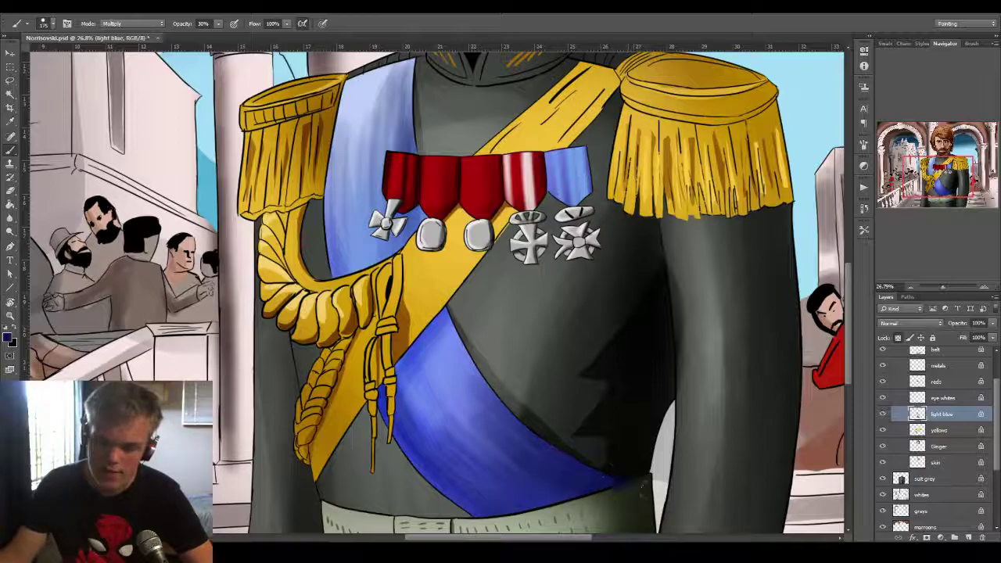
pyautogui.moveTo(441, 464); pyautogui.dragTo(428, 485)
# Review the sash shading against the whole illustration and add another shading stroke down the upper sash.
pyautogui.press('z')
pyautogui.moveTo(574, 345); pyautogui.dragTo(518, 391)
pyautogui.click(432, 291)
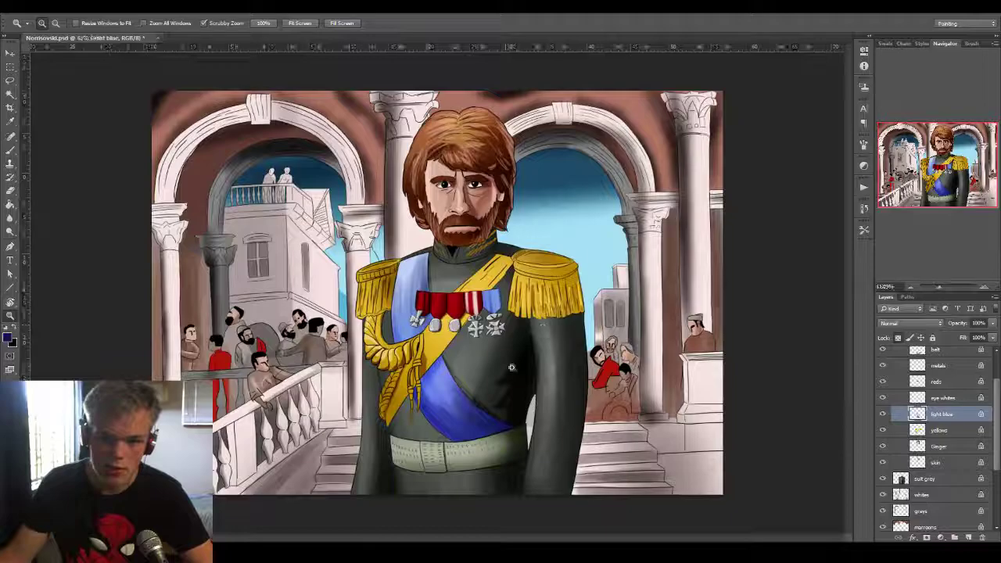
pyautogui.moveTo(431, 291); pyautogui.dragTo(477, 289)
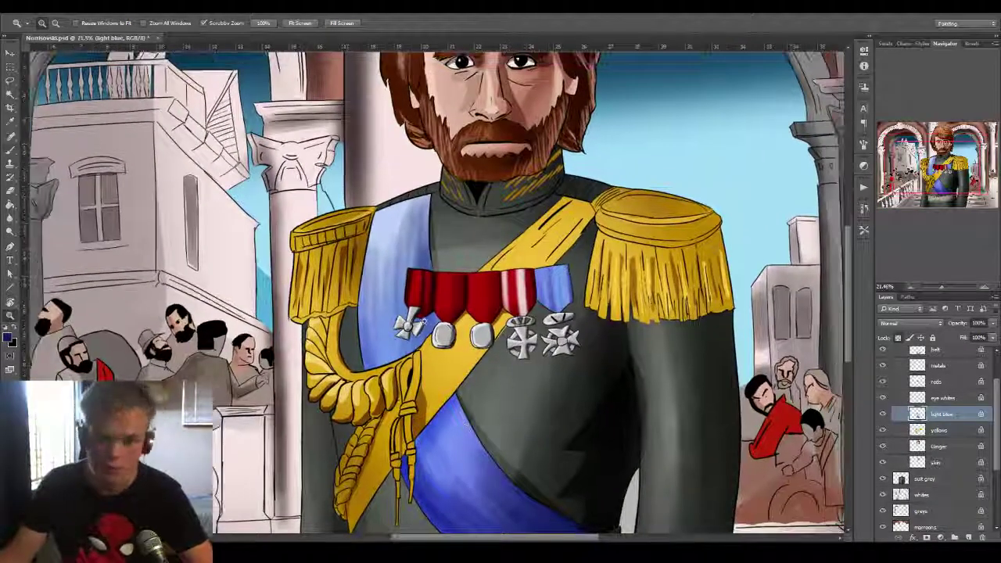
pyautogui.press('b')
pyautogui.moveTo(411, 206)
pyautogui.mouseDown()
pyautogui.moveTo(406, 313)
pyautogui.moveTo(382, 332)
pyautogui.mouseUp()
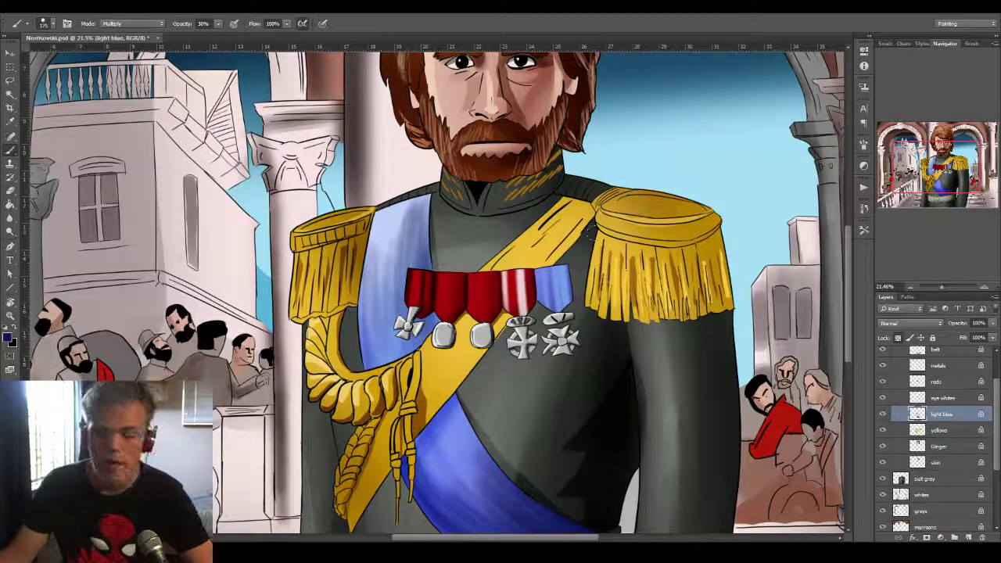
# Make the eye whites layer in the norris group the active layer.
pyautogui.scroll(2, 987, 403)
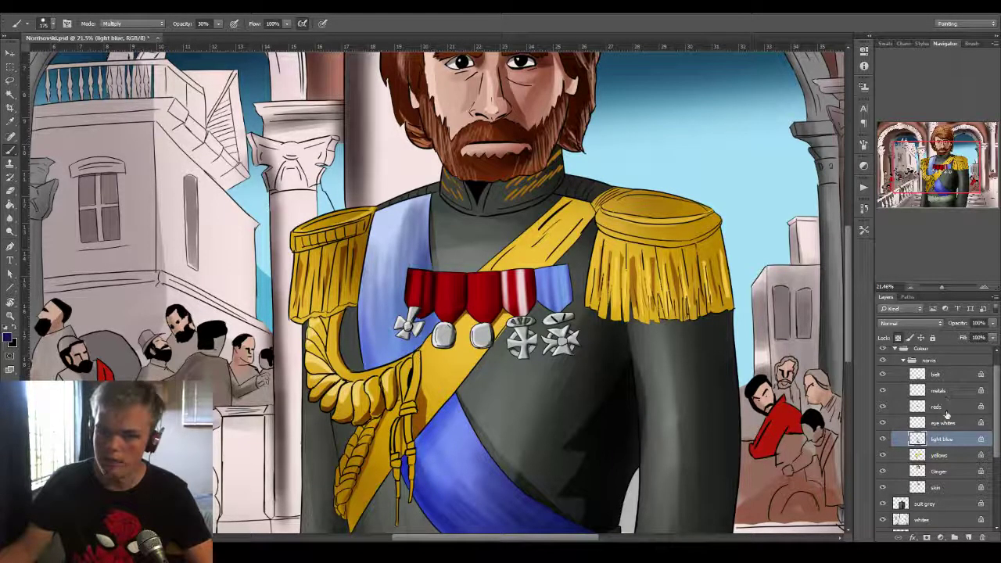
pyautogui.click(946, 424)
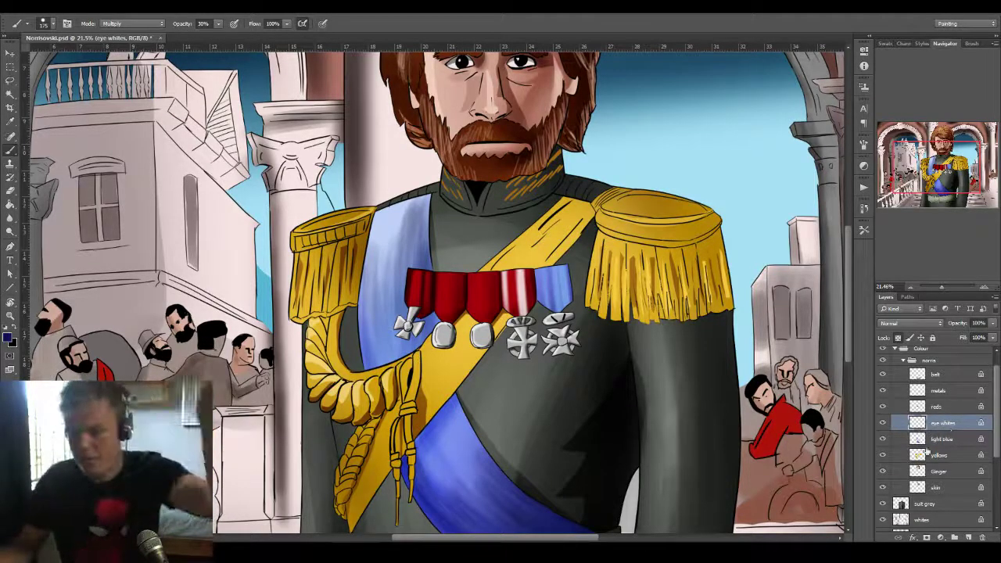
# Make the yellows layer active and paint orange-brown shadow strokes with a smaller brush on the fringe of the epaulette beside the light blue sash.
pyautogui.click(942, 457)
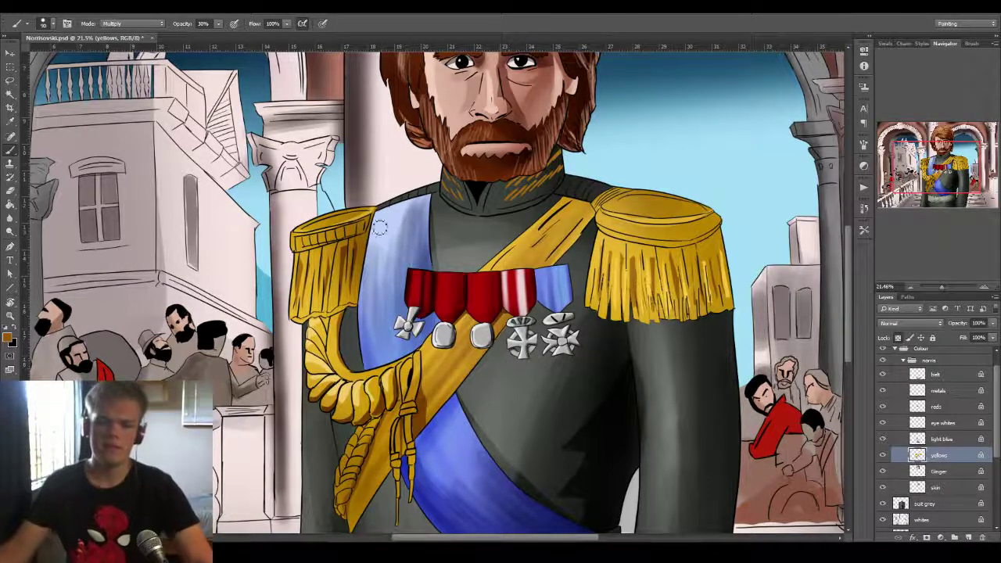
pyautogui.scroll(5, 307, 300)
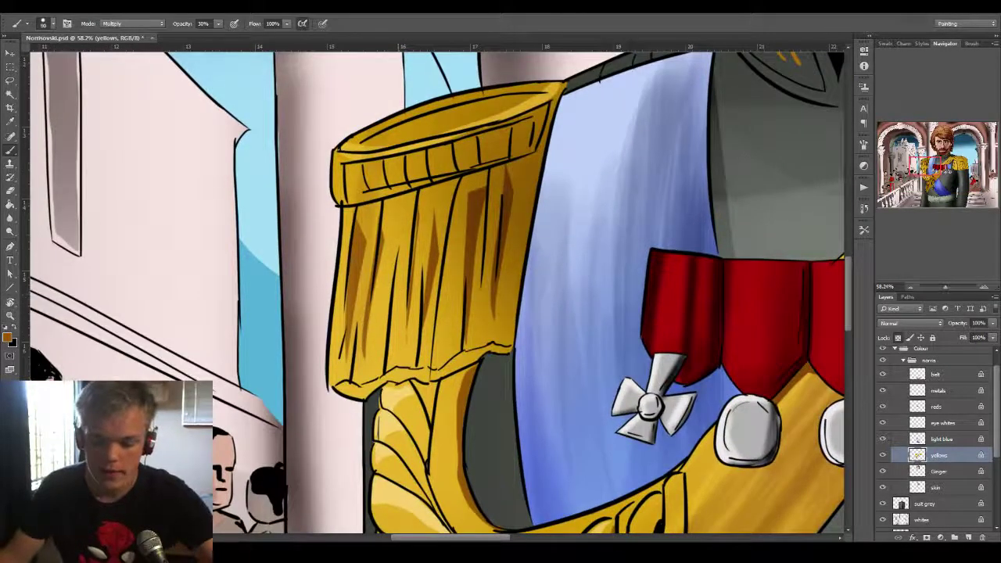
pyautogui.moveTo(404, 211); pyautogui.dragTo(402, 294)
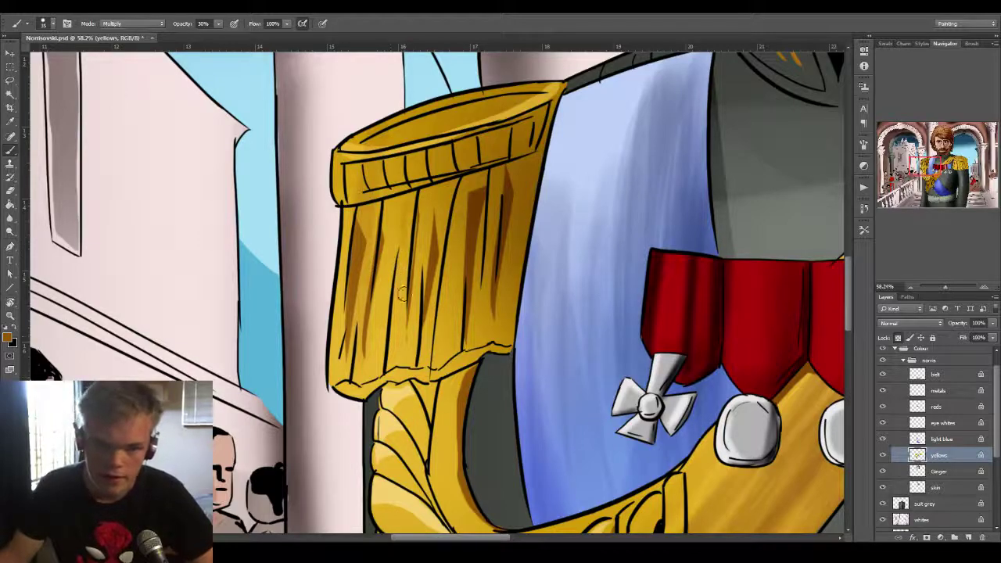
pyautogui.press('[')
pyautogui.press('[')
pyautogui.press('[')
pyautogui.press('[')
pyautogui.press('[')
pyautogui.moveTo(392, 192); pyautogui.dragTo(364, 371)
pyautogui.moveTo(374, 207)
pyautogui.mouseDown()
pyautogui.moveTo(349, 374)
pyautogui.moveTo(352, 255)
pyautogui.mouseUp()
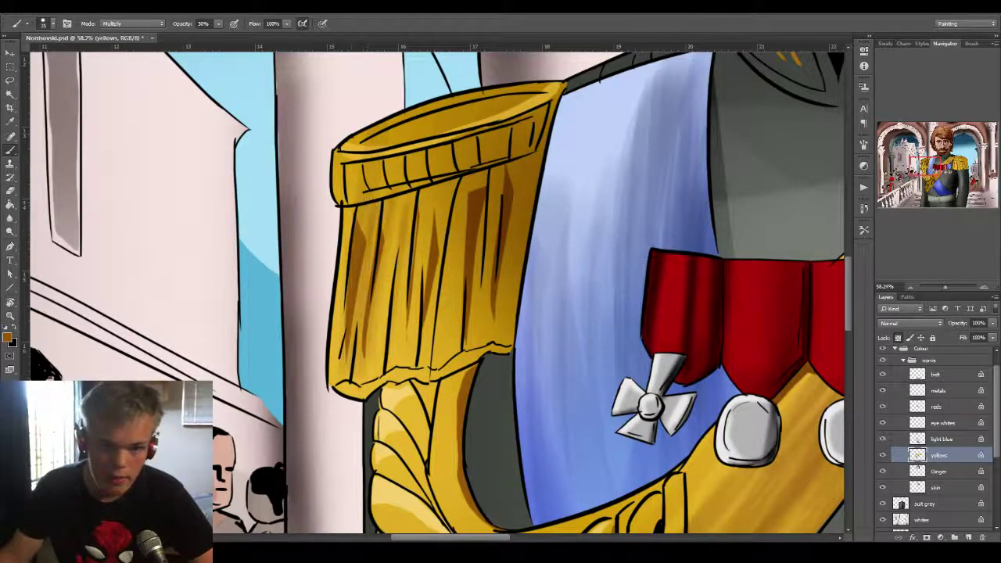
# Extend the brown shadow strokes down the remaining fringe strands to the epaulette's outer edge.
pyautogui.moveTo(447, 263); pyautogui.dragTo(444, 356)
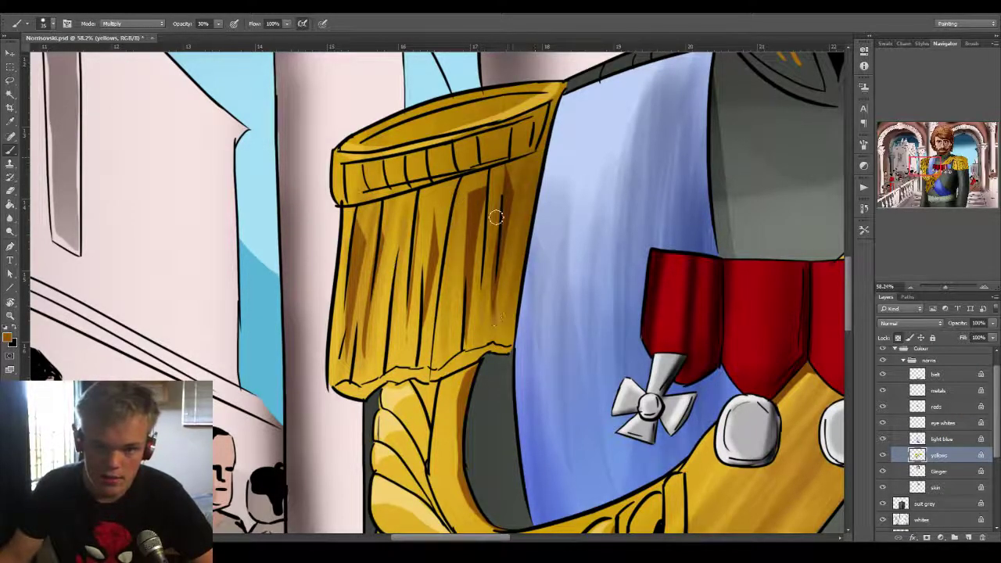
pyautogui.moveTo(501, 170); pyautogui.dragTo(472, 337)
pyautogui.moveTo(440, 205); pyautogui.dragTo(425, 367)
pyautogui.moveTo(395, 218); pyautogui.dragTo(369, 373)
pyautogui.moveTo(366, 252); pyautogui.dragTo(344, 380)
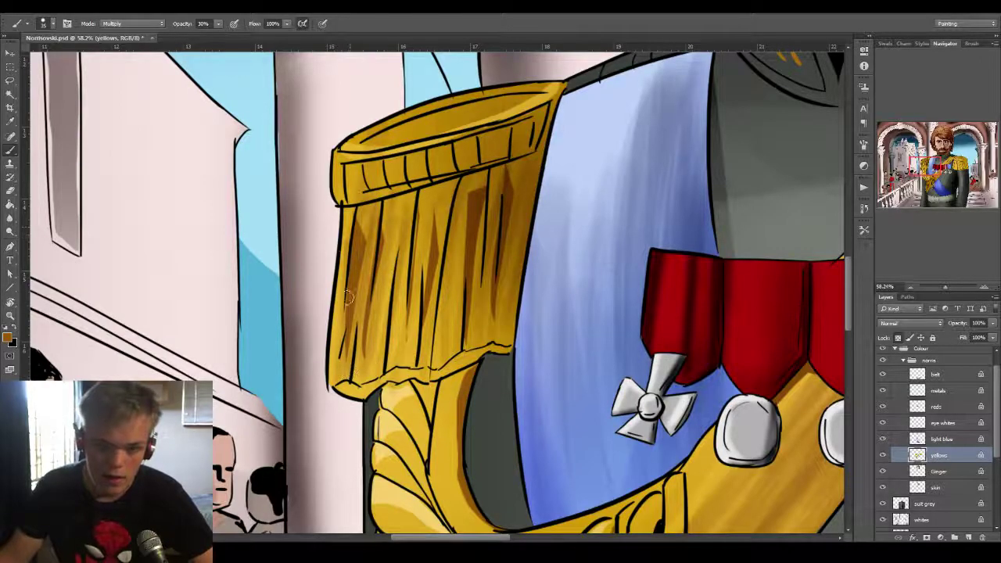
pyautogui.moveTo(348, 233); pyautogui.dragTo(341, 301)
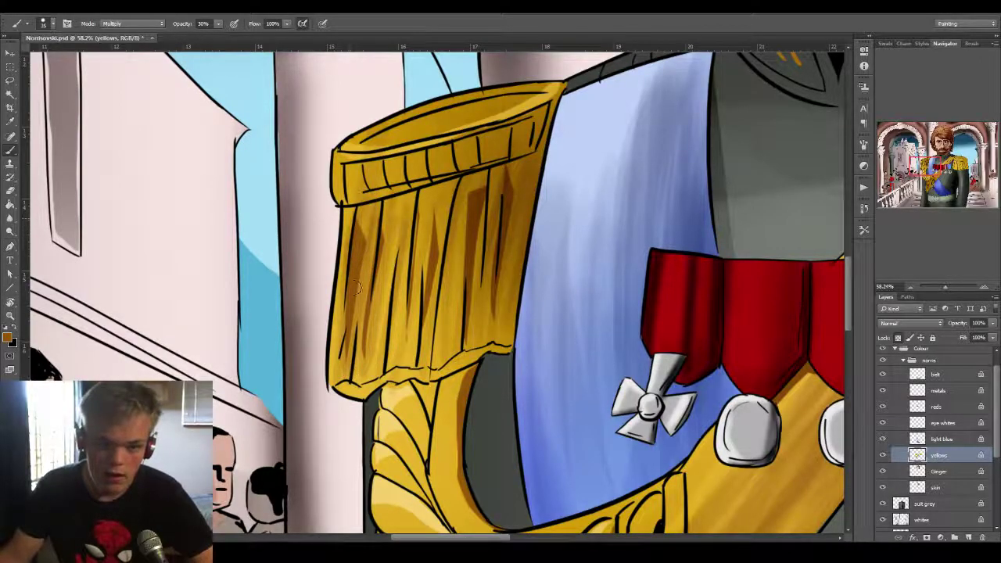
# Sample a light yellow, set the brush to Lighten mode at size 15, and paint a highlight low on the fringe.
pyautogui.keyDown('alt'); pyautogui.click(533, 100); pyautogui.keyUp('alt')
pyautogui.click(133, 23)
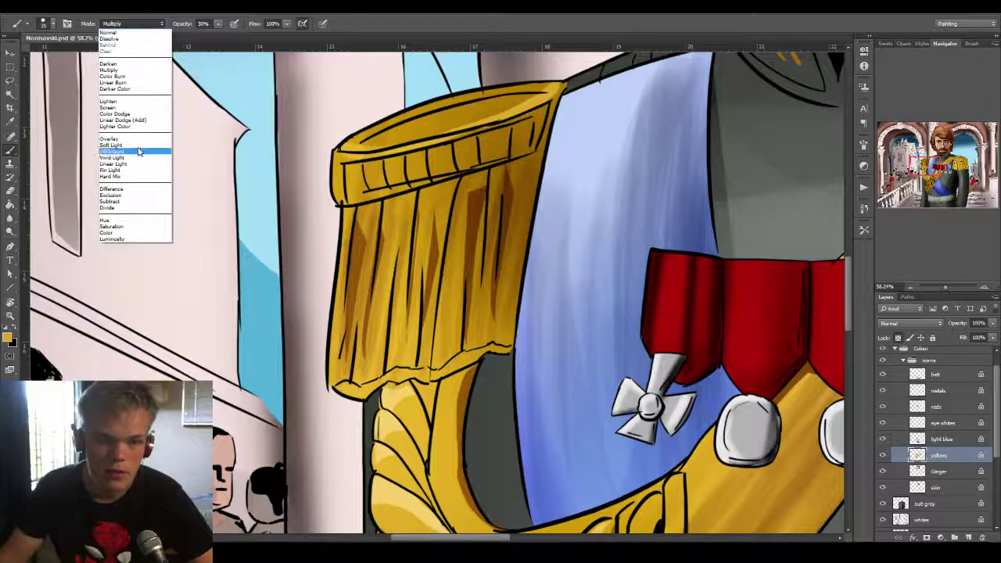
pyautogui.click(152, 104)
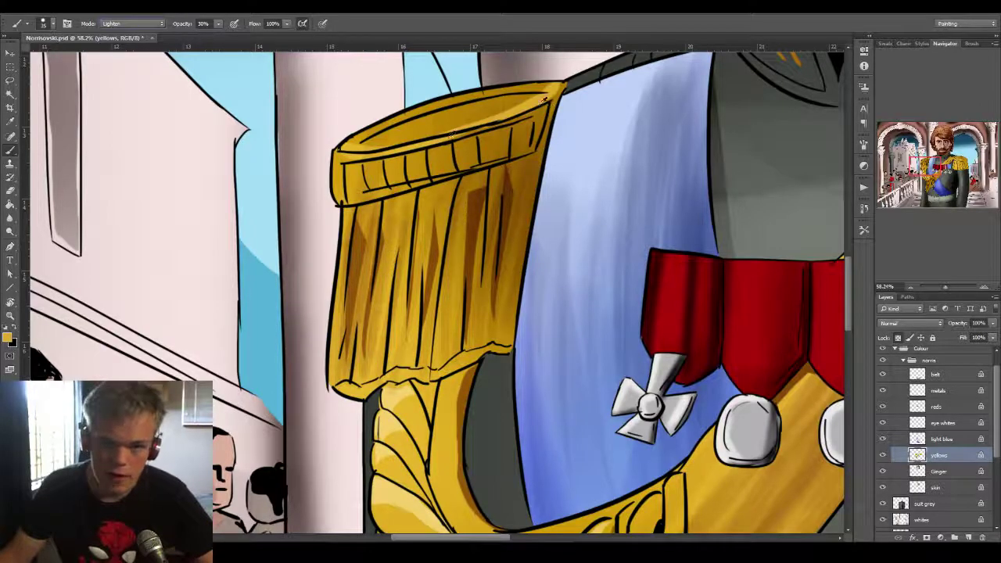
pyautogui.keyDown('alt'); pyautogui.click(451, 432); pyautogui.keyUp('alt')
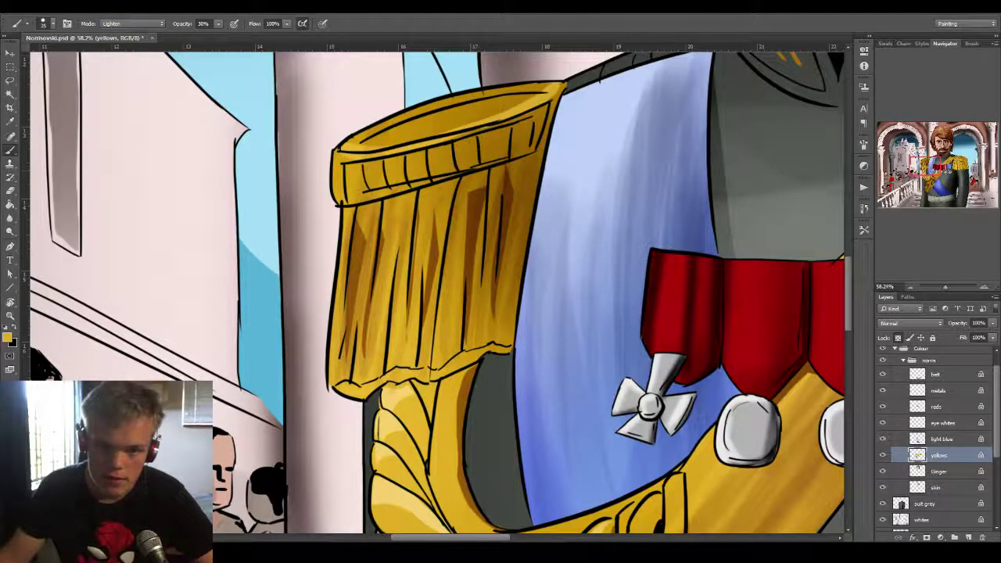
pyautogui.press('[')
pyautogui.press('[')
pyautogui.press('[')
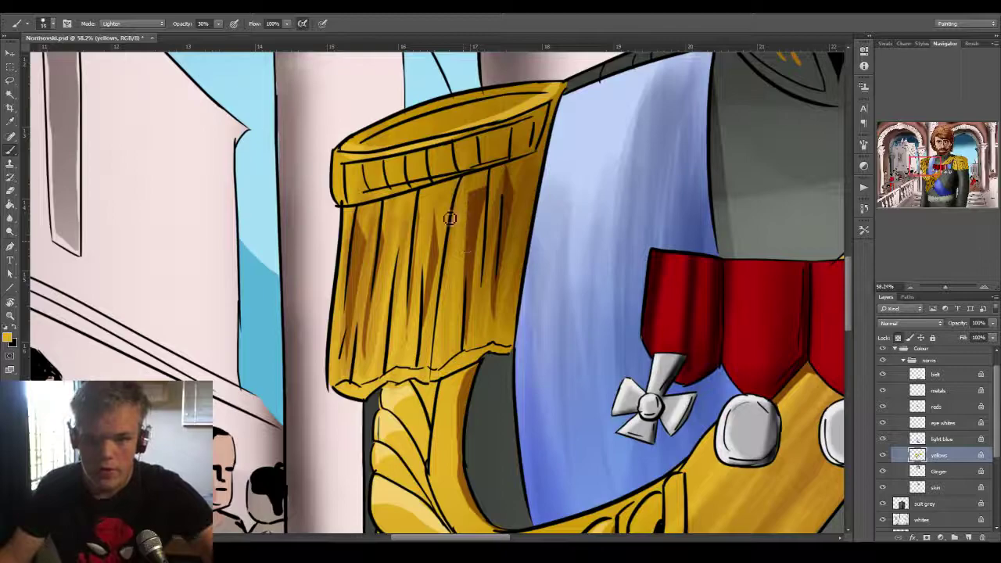
pyautogui.moveTo(453, 334); pyautogui.dragTo(450, 353)
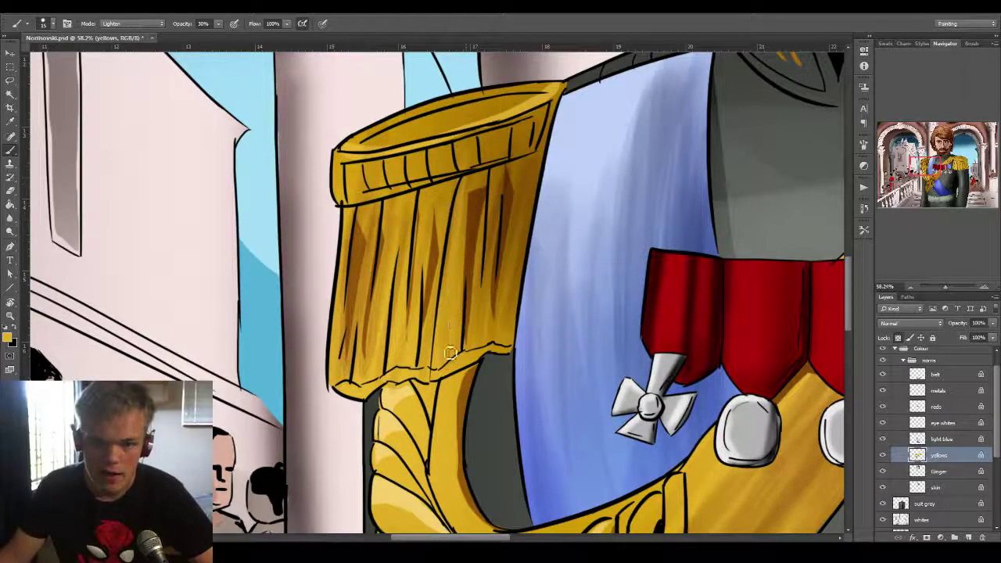
# Raise the brush opacity to 75% and paint a stronger highlight down the middle fringe strands.
pyautogui.click(218, 24)
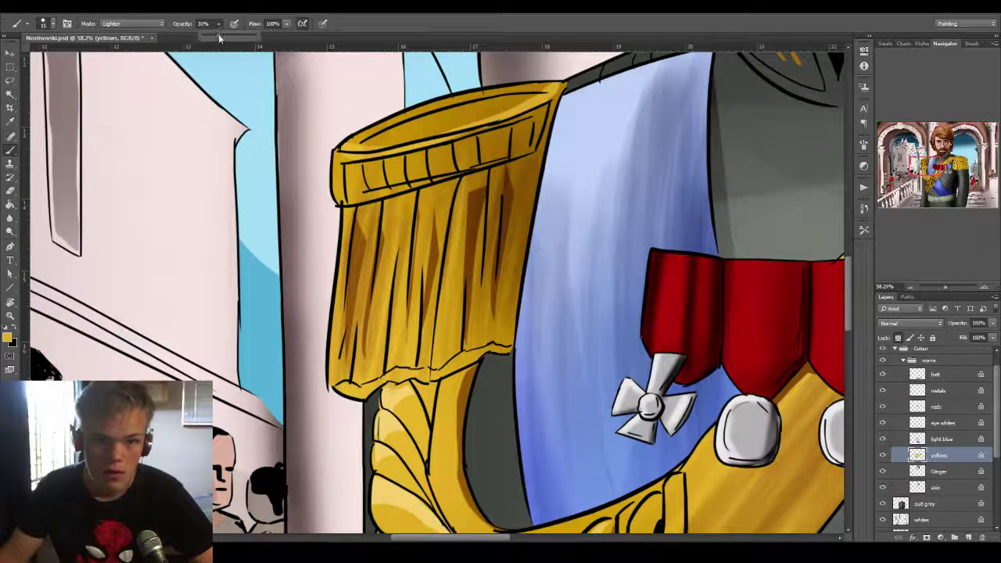
pyautogui.click(245, 37)
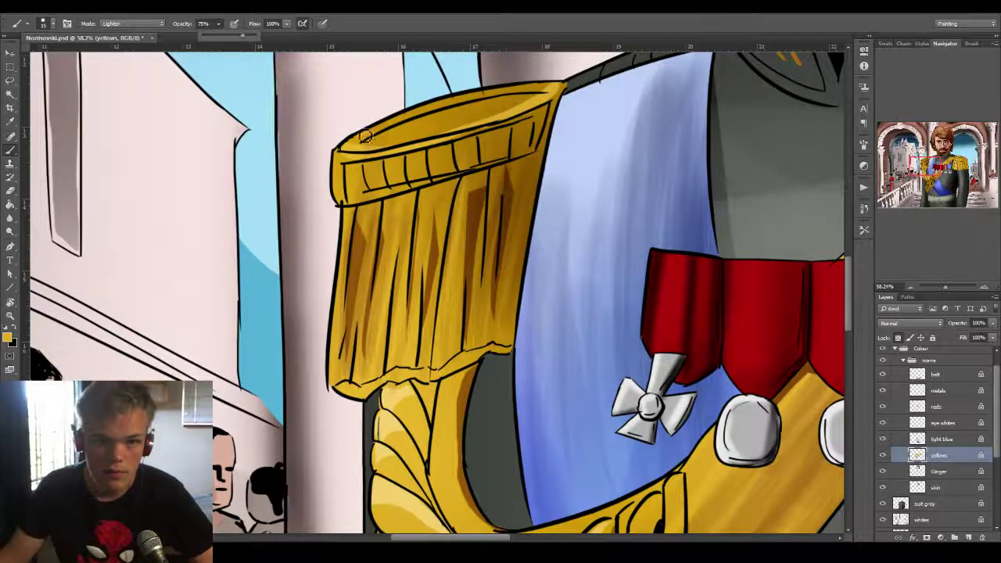
pyautogui.click(373, 211)
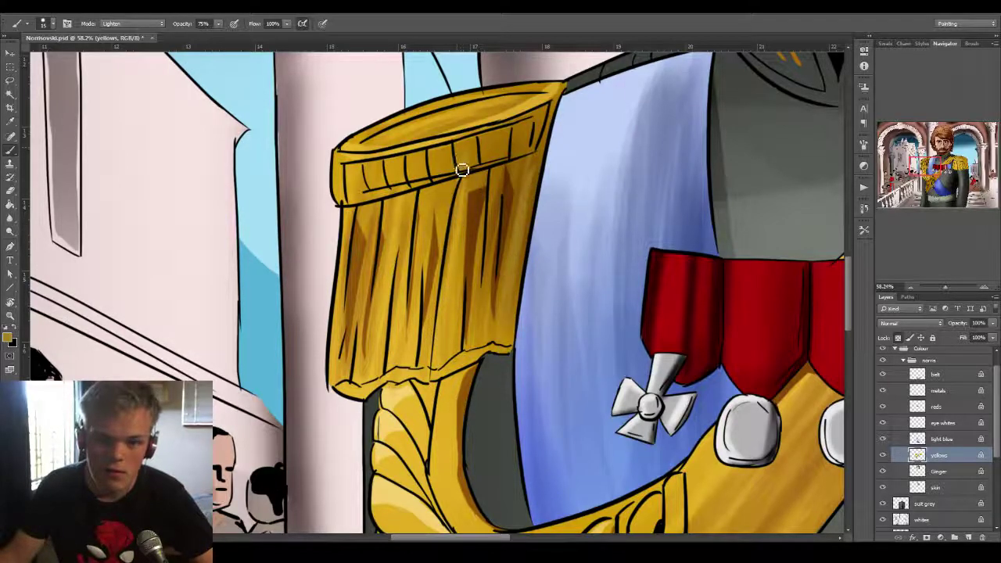
pyautogui.moveTo(453, 178); pyautogui.dragTo(420, 332)
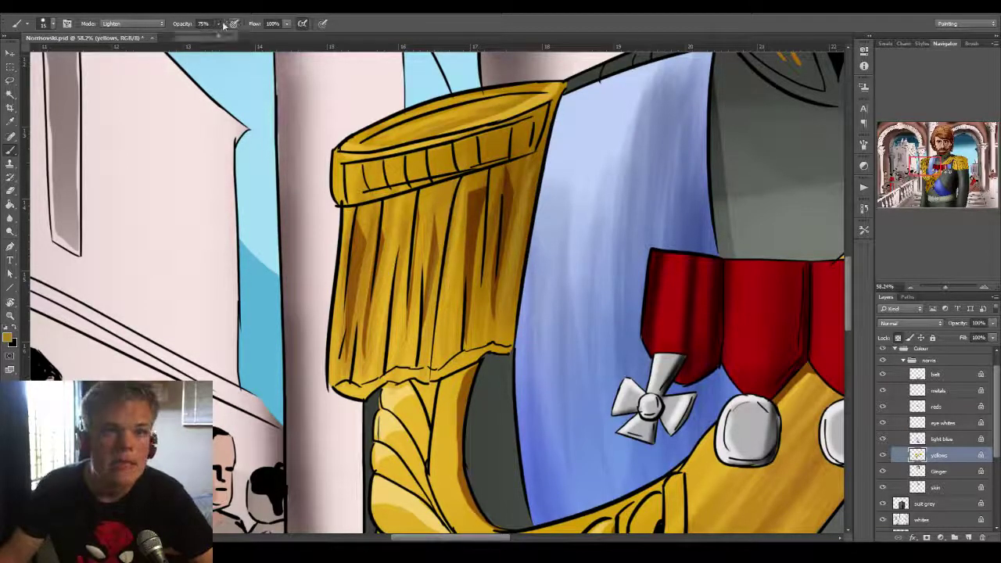
# Set the brush back to Multiply mode and paint thin dark brown strand lines on the fringe and trim.
pyautogui.click(133, 24)
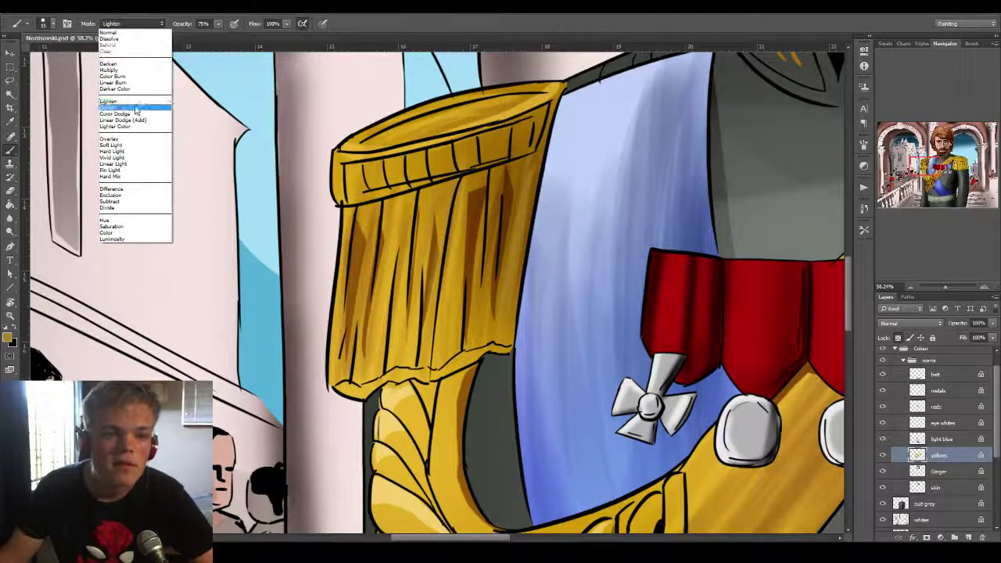
pyautogui.click(137, 69)
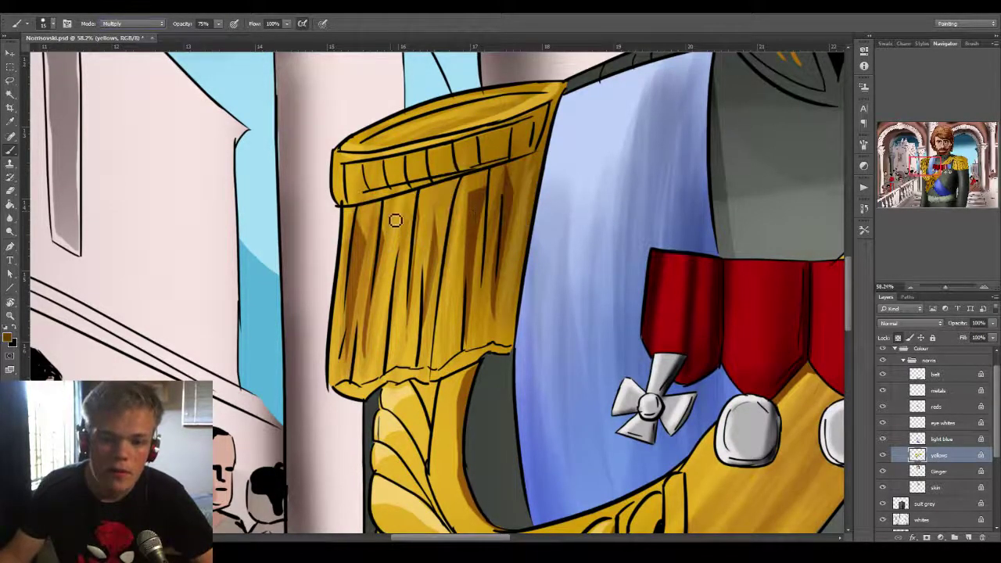
pyautogui.moveTo(394, 219)
pyautogui.mouseDown()
pyautogui.moveTo(401, 305)
pyautogui.moveTo(392, 359)
pyautogui.moveTo(365, 360)
pyautogui.mouseUp()
pyautogui.moveTo(339, 328)
pyautogui.mouseDown()
pyautogui.moveTo(360, 196)
pyautogui.moveTo(429, 324)
pyautogui.moveTo(454, 274)
pyautogui.moveTo(446, 154)
pyautogui.mouseUp()
pyautogui.moveTo(422, 188); pyautogui.dragTo(417, 224)
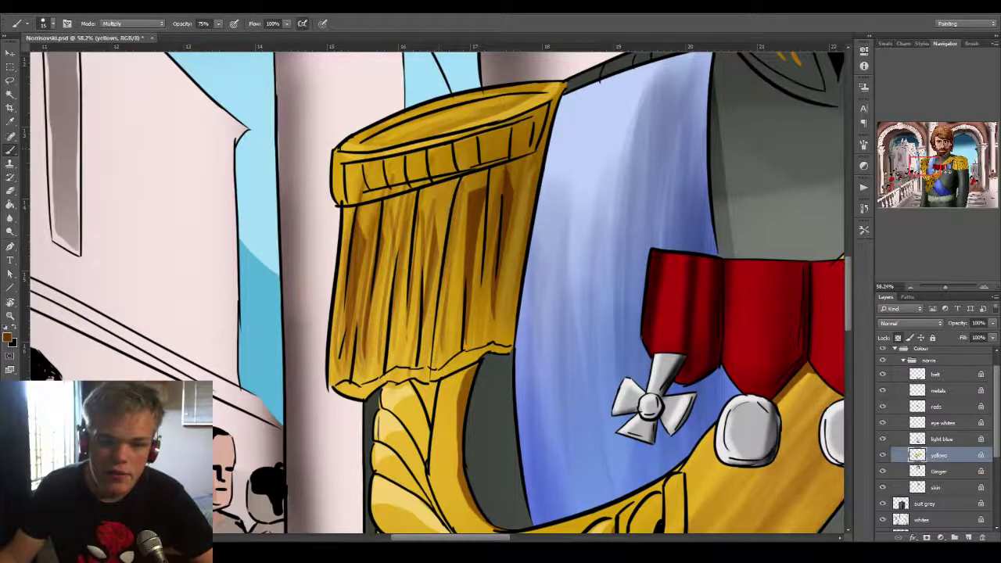
pyautogui.moveTo(363, 168)
pyautogui.mouseDown()
pyautogui.moveTo(351, 255)
pyautogui.moveTo(347, 221)
pyautogui.mouseUp()
# Try a dark stroke inside the top of the opposite epaulette, undo it, and lower the brush opacity to 10%.
pyautogui.press('z')
pyautogui.moveTo(478, 201); pyautogui.dragTo(408, 280)
pyautogui.keyDown('alt'); pyautogui.click(407, 279); pyautogui.keyUp('alt')
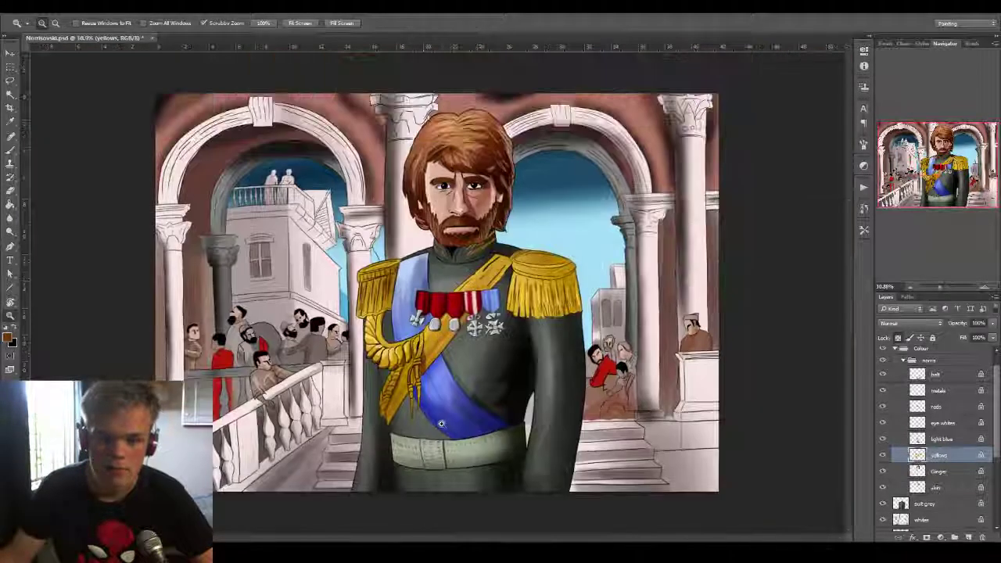
pyautogui.moveTo(550, 294); pyautogui.dragTo(602, 274)
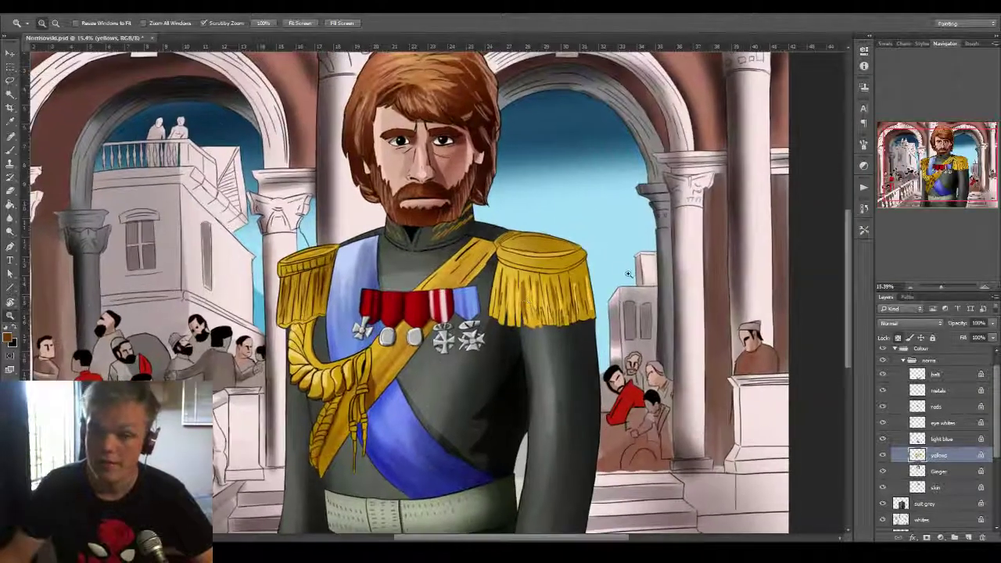
pyautogui.moveTo(552, 241); pyautogui.dragTo(643, 255)
pyautogui.press('b')
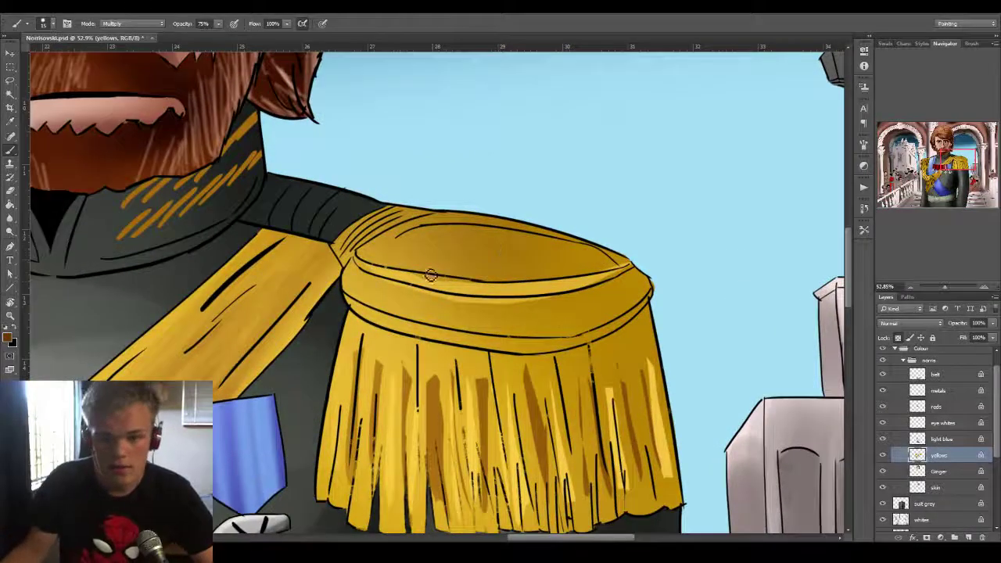
pyautogui.moveTo(429, 263)
pyautogui.mouseDown()
pyautogui.moveTo(487, 263)
pyautogui.moveTo(413, 265)
pyautogui.moveTo(572, 268)
pyautogui.moveTo(479, 259)
pyautogui.mouseUp()
pyautogui.moveTo(194, 39); pyautogui.dragTo(184, 39)
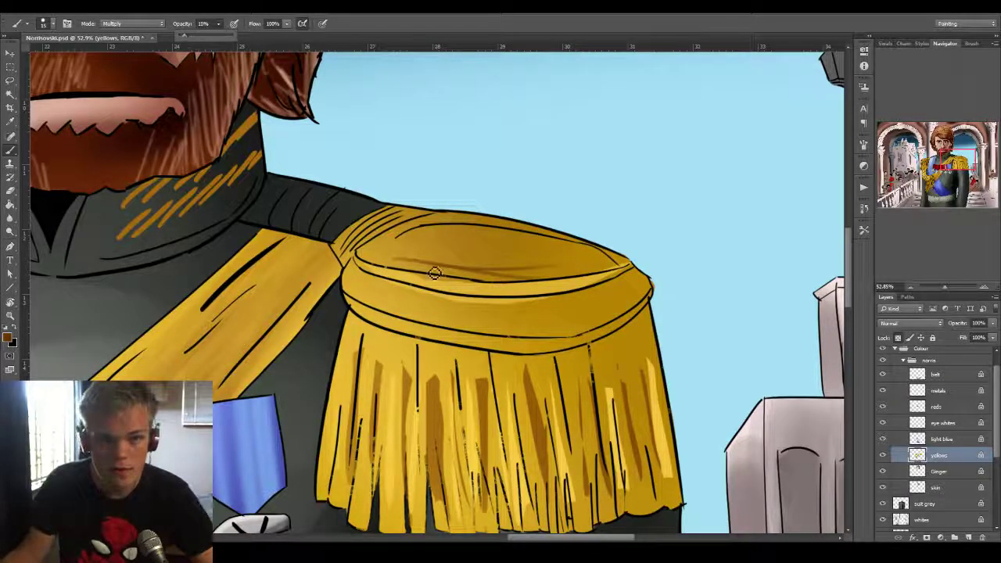
pyautogui.click(477, 289)
pyautogui.hotkey('ctrl', 'alt', 'z')
pyautogui.hotkey('ctrl', 'alt', 'z')
# Build up soft brown shading across the recessed top surface of the epaulette beside the open sky.
pyautogui.moveTo(482, 285)
pyautogui.mouseDown()
pyautogui.moveTo(549, 275)
pyautogui.moveTo(422, 269)
pyautogui.moveTo(534, 273)
pyautogui.mouseUp()
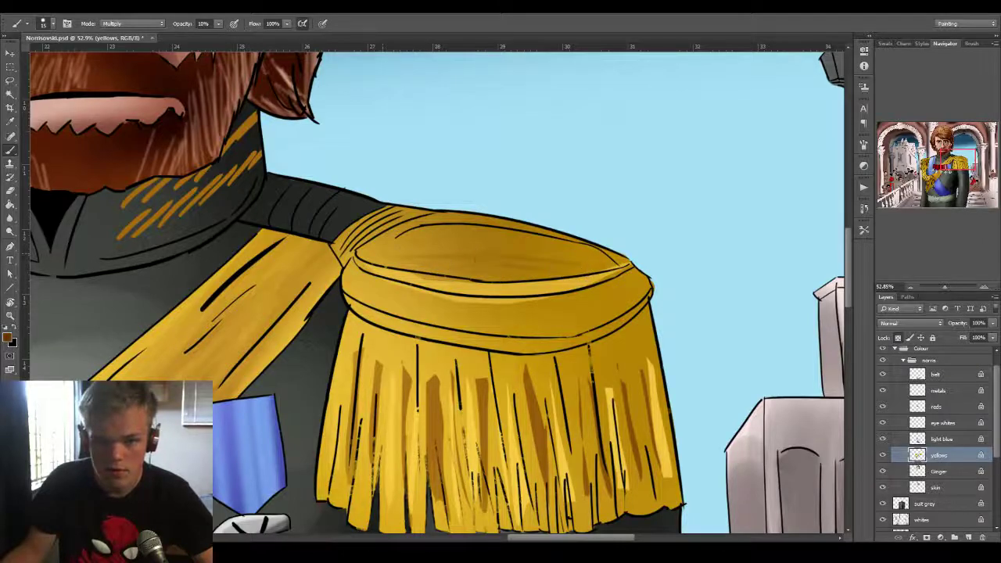
pyautogui.moveTo(474, 257)
pyautogui.mouseDown()
pyautogui.moveTo(554, 253)
pyautogui.moveTo(543, 292)
pyautogui.moveTo(499, 267)
pyautogui.moveTo(421, 255)
pyautogui.mouseUp()
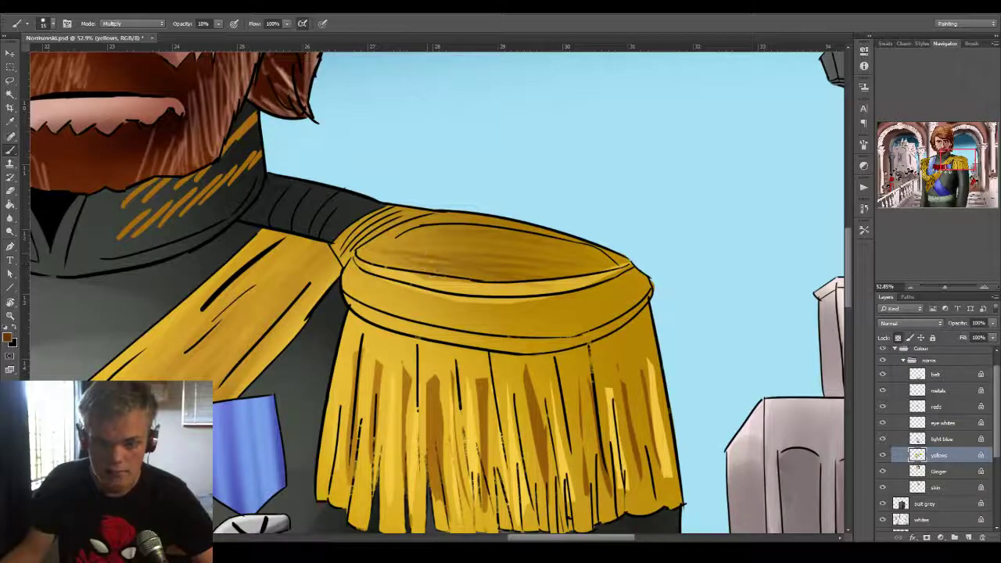
pyautogui.moveTo(519, 266)
pyautogui.mouseDown()
pyautogui.moveTo(454, 251)
pyautogui.moveTo(509, 283)
pyautogui.moveTo(452, 262)
pyautogui.mouseUp()
pyautogui.moveTo(555, 277)
pyautogui.mouseDown()
pyautogui.moveTo(483, 285)
pyautogui.moveTo(499, 292)
pyautogui.moveTo(461, 272)
pyautogui.mouseUp()
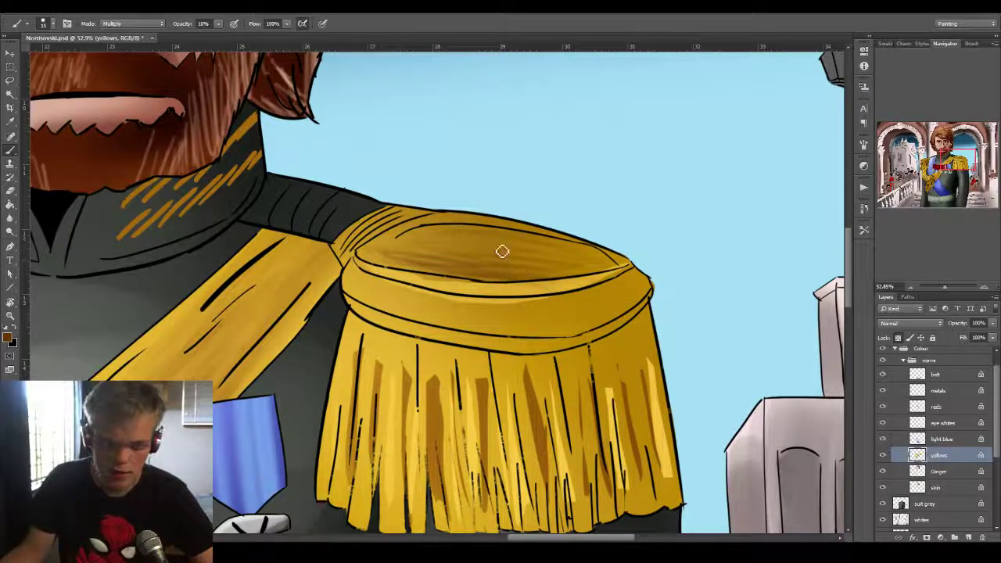
pyautogui.moveTo(391, 251); pyautogui.dragTo(536, 254)
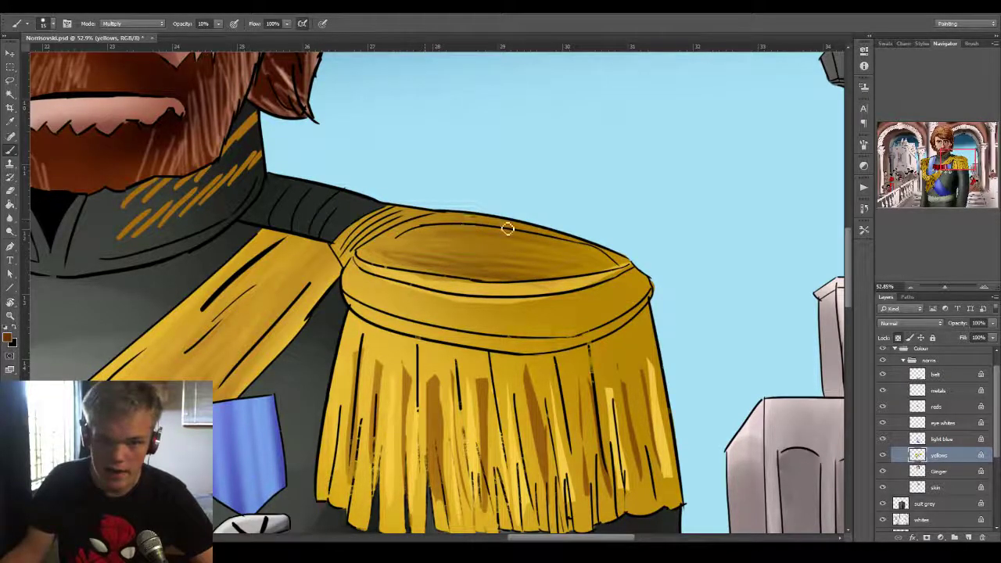
# Shade the lower edge of the epaulette's band and the outer fringe strands with faint brown strokes.
pyautogui.moveTo(389, 296); pyautogui.dragTo(422, 322)
pyautogui.moveTo(486, 337)
pyautogui.mouseDown()
pyautogui.moveTo(563, 306)
pyautogui.moveTo(521, 331)
pyautogui.moveTo(472, 331)
pyautogui.mouseUp()
pyautogui.moveTo(556, 321)
pyautogui.mouseDown()
pyautogui.moveTo(407, 305)
pyautogui.moveTo(421, 316)
pyautogui.moveTo(467, 297)
pyautogui.moveTo(454, 323)
pyautogui.moveTo(397, 309)
pyautogui.moveTo(498, 329)
pyautogui.moveTo(383, 314)
pyautogui.moveTo(457, 338)
pyautogui.moveTo(547, 334)
pyautogui.mouseUp()
pyautogui.moveTo(635, 302)
pyautogui.mouseDown()
pyautogui.moveTo(530, 339)
pyautogui.moveTo(369, 302)
pyautogui.moveTo(471, 341)
pyautogui.moveTo(564, 330)
pyautogui.mouseUp()
pyautogui.moveTo(566, 388)
pyautogui.mouseDown()
pyautogui.moveTo(625, 356)
pyautogui.moveTo(627, 312)
pyautogui.moveTo(677, 472)
pyautogui.moveTo(650, 343)
pyautogui.moveTo(643, 491)
pyautogui.moveTo(618, 354)
pyautogui.moveTo(578, 400)
pyautogui.moveTo(595, 383)
pyautogui.moveTo(610, 498)
pyautogui.mouseUp()
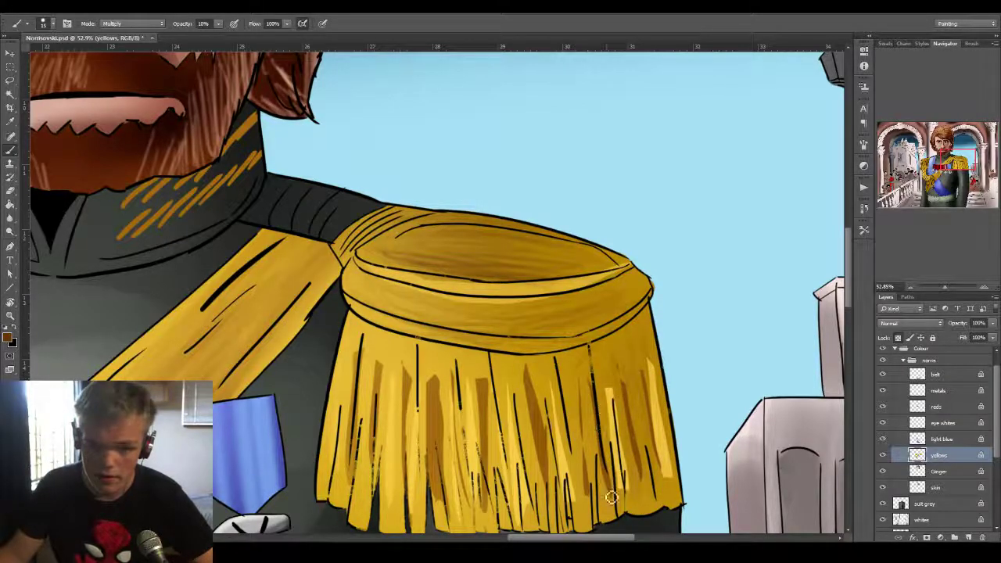
# Set the brush opacity to 40% and paint darker brown shadows between the epaulette's fringe strands.
pyautogui.click(236, 37)
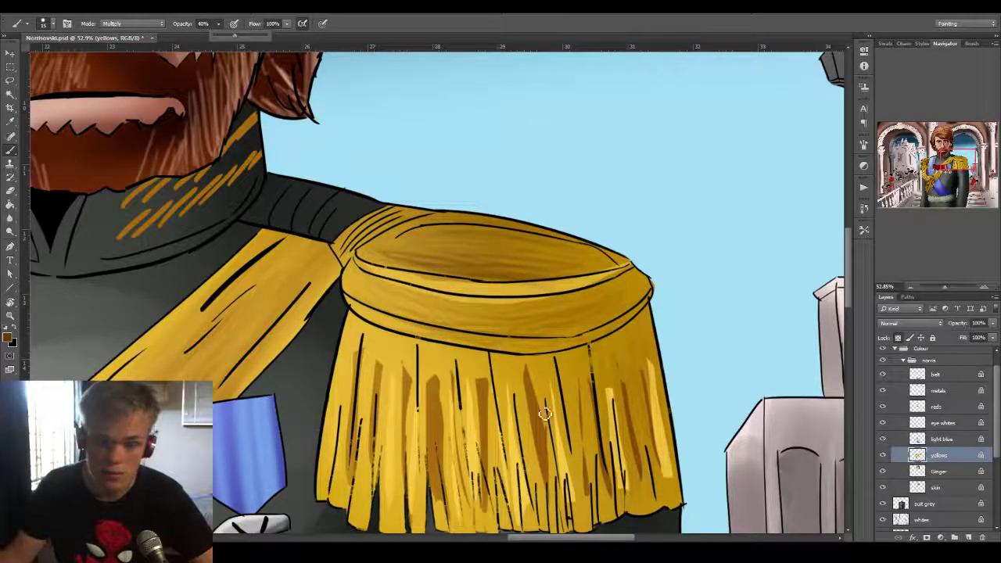
pyautogui.moveTo(525, 381); pyautogui.dragTo(532, 483)
pyautogui.moveTo(570, 382); pyautogui.dragTo(586, 462)
pyautogui.moveTo(603, 426)
pyautogui.mouseDown()
pyautogui.moveTo(621, 364)
pyautogui.moveTo(655, 402)
pyautogui.mouseUp()
pyautogui.moveTo(657, 360); pyautogui.dragTo(669, 477)
pyautogui.moveTo(486, 370)
pyautogui.mouseDown()
pyautogui.moveTo(462, 479)
pyautogui.moveTo(457, 357)
pyautogui.moveTo(424, 531)
pyautogui.moveTo(414, 352)
pyautogui.moveTo(402, 381)
pyautogui.moveTo(406, 358)
pyautogui.moveTo(393, 363)
pyautogui.moveTo(357, 479)
pyautogui.moveTo(347, 478)
pyautogui.moveTo(333, 504)
pyautogui.moveTo(334, 472)
pyautogui.moveTo(415, 316)
pyautogui.moveTo(499, 490)
pyautogui.moveTo(515, 402)
pyautogui.moveTo(528, 405)
pyautogui.moveTo(574, 478)
pyautogui.moveTo(581, 442)
pyautogui.moveTo(567, 337)
pyautogui.moveTo(606, 391)
pyautogui.moveTo(633, 381)
pyautogui.moveTo(663, 464)
pyautogui.moveTo(658, 385)
pyautogui.moveTo(637, 434)
pyautogui.moveTo(562, 391)
pyautogui.moveTo(555, 441)
pyautogui.moveTo(531, 478)
pyautogui.moveTo(503, 381)
pyautogui.moveTo(485, 409)
pyautogui.moveTo(474, 333)
pyautogui.mouseUp()
pyautogui.press('z')
pyautogui.moveTo(516, 416); pyautogui.dragTo(447, 438)
pyautogui.moveTo(519, 372); pyautogui.dragTo(535, 383)
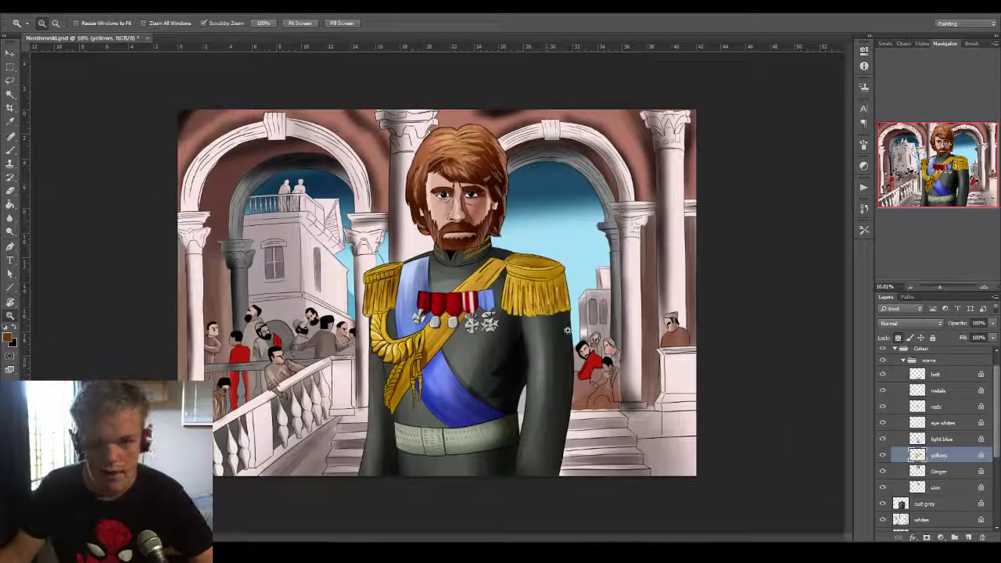
# Deepen the brown shading along the epaulette's band, from its outer end around to the front.
pyautogui.moveTo(553, 320)
pyautogui.mouseDown()
pyautogui.moveTo(630, 269)
pyautogui.moveTo(628, 294)
pyautogui.mouseUp()
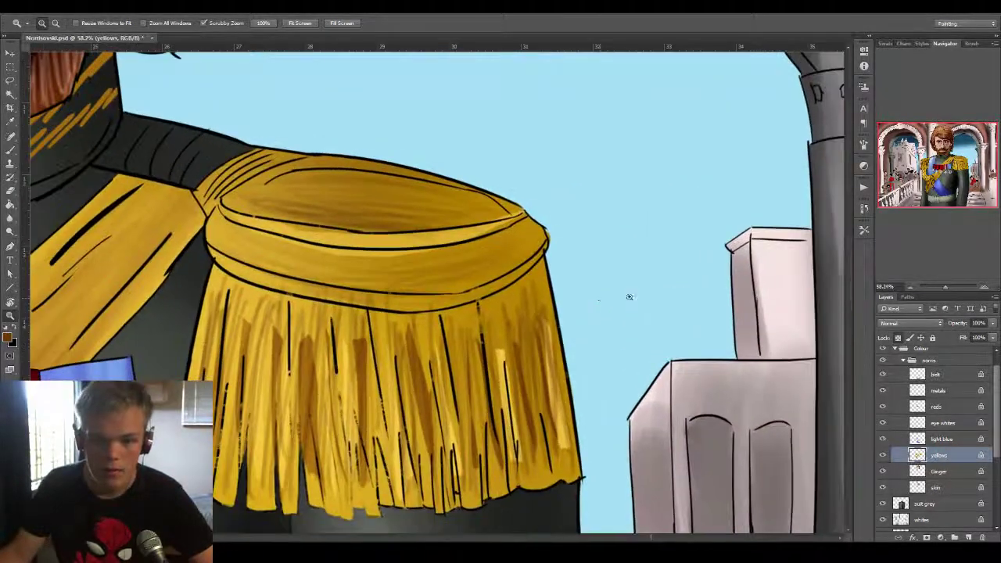
pyautogui.press('b')
pyautogui.moveTo(470, 291); pyautogui.dragTo(389, 289)
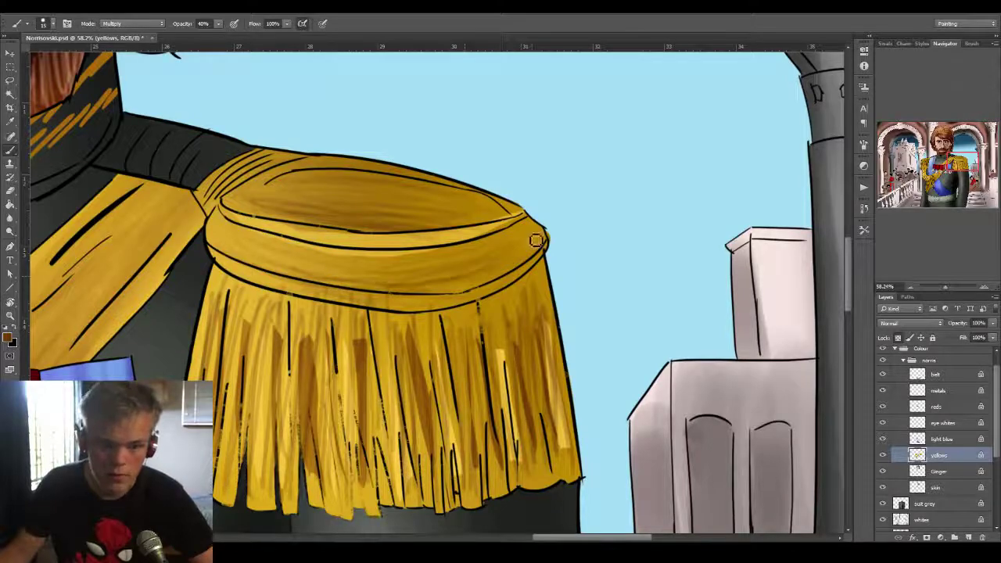
pyautogui.moveTo(537, 240); pyautogui.dragTo(368, 289)
pyautogui.moveTo(474, 270); pyautogui.dragTo(415, 282)
pyautogui.moveTo(243, 246)
pyautogui.mouseDown()
pyautogui.moveTo(339, 280)
pyautogui.moveTo(260, 237)
pyautogui.moveTo(390, 281)
pyautogui.moveTo(297, 255)
pyautogui.moveTo(477, 269)
pyautogui.moveTo(391, 272)
pyautogui.moveTo(543, 222)
pyautogui.moveTo(362, 288)
pyautogui.moveTo(515, 266)
pyautogui.moveTo(444, 309)
pyautogui.moveTo(291, 280)
pyautogui.moveTo(364, 307)
pyautogui.moveTo(358, 299)
pyautogui.moveTo(502, 278)
pyautogui.mouseUp()
# Review the shading of both epaulettes against the whole illustration.
pyautogui.press('z')
pyautogui.moveTo(449, 320); pyautogui.dragTo(374, 337)
pyautogui.moveTo(460, 294); pyautogui.dragTo(503, 302)
pyautogui.scroll(-3, 503, 301)
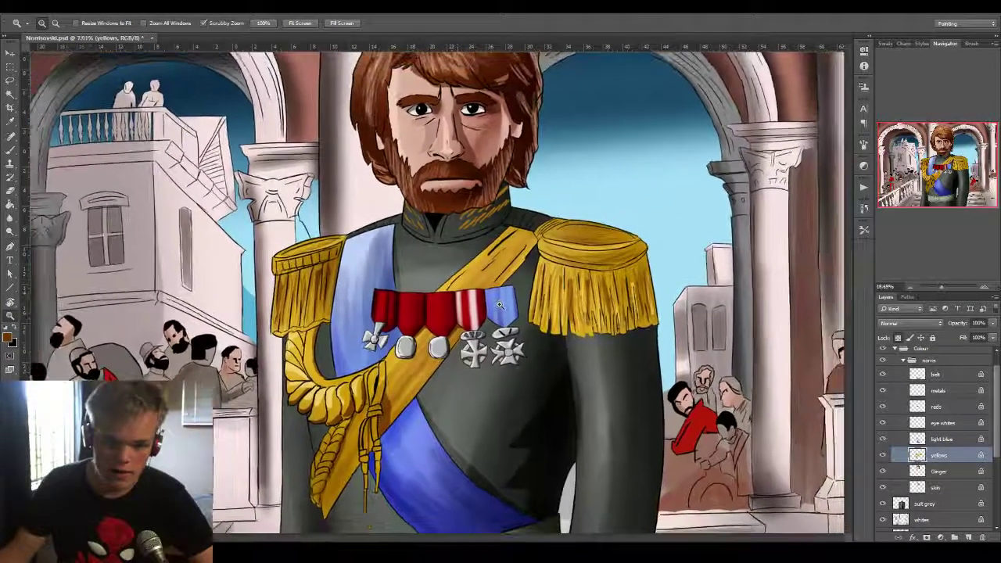
pyautogui.scroll(2, 410, 384)
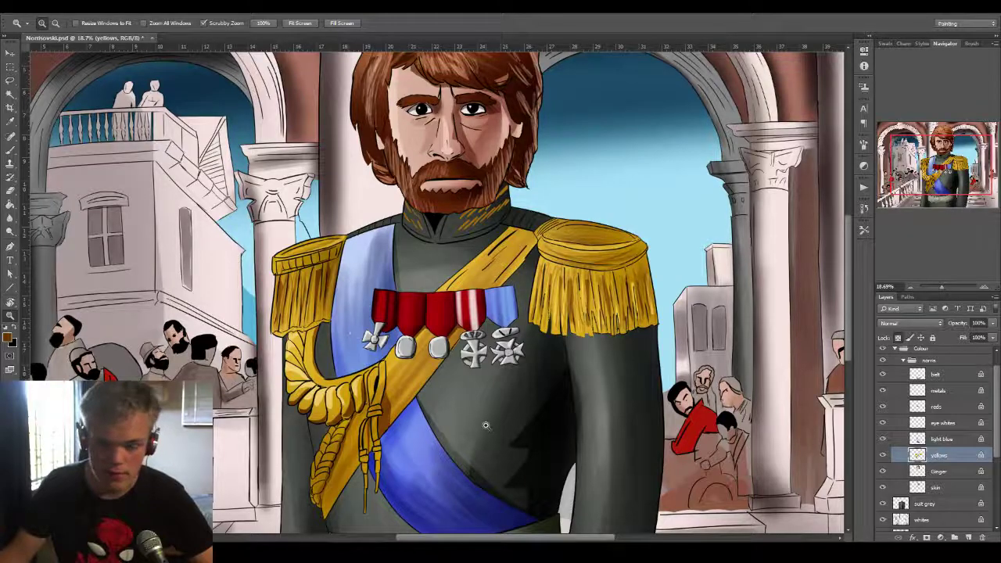
pyautogui.scroll(-4, 513, 391)
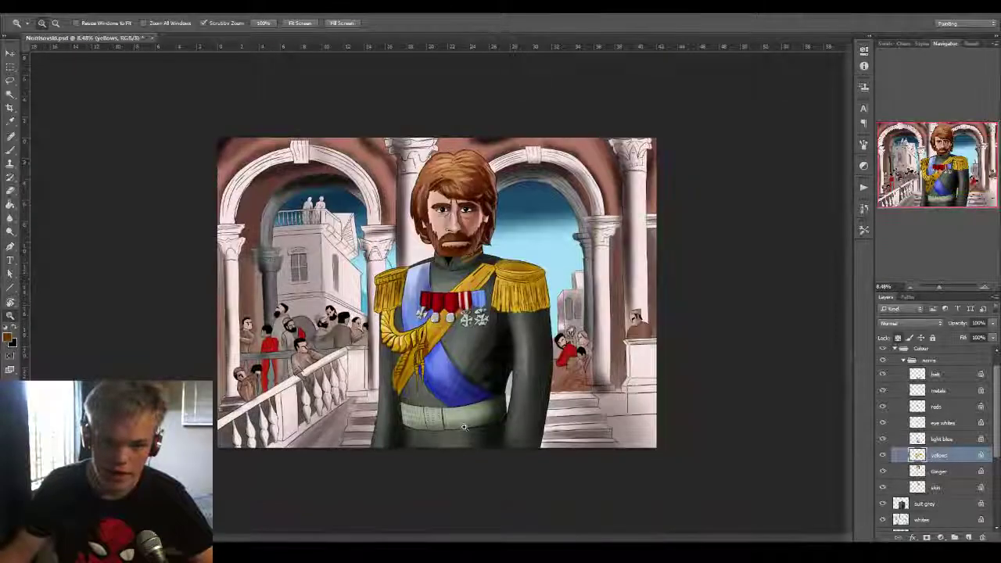
# Select the suit grey layer and switch its visibility off and on to check what it covers.
pyautogui.scroll(2, 475, 398)
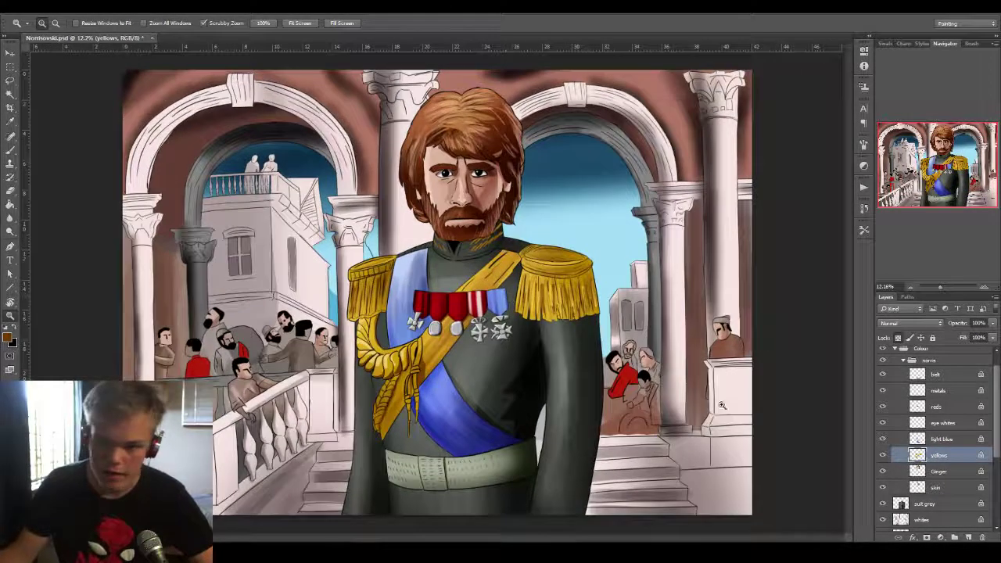
pyautogui.click(935, 504)
pyautogui.click(883, 504)
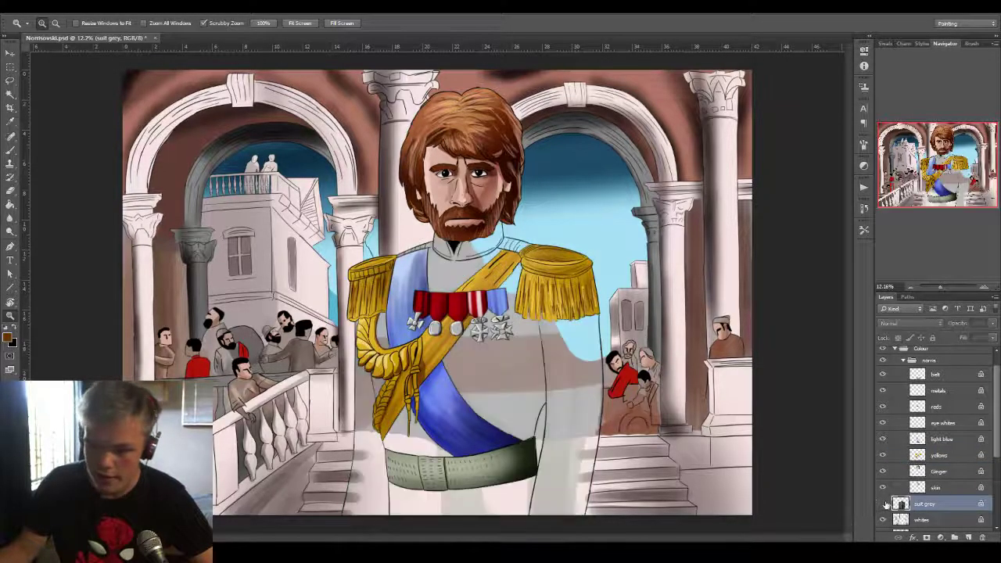
pyautogui.click(883, 504)
pyautogui.click(884, 506)
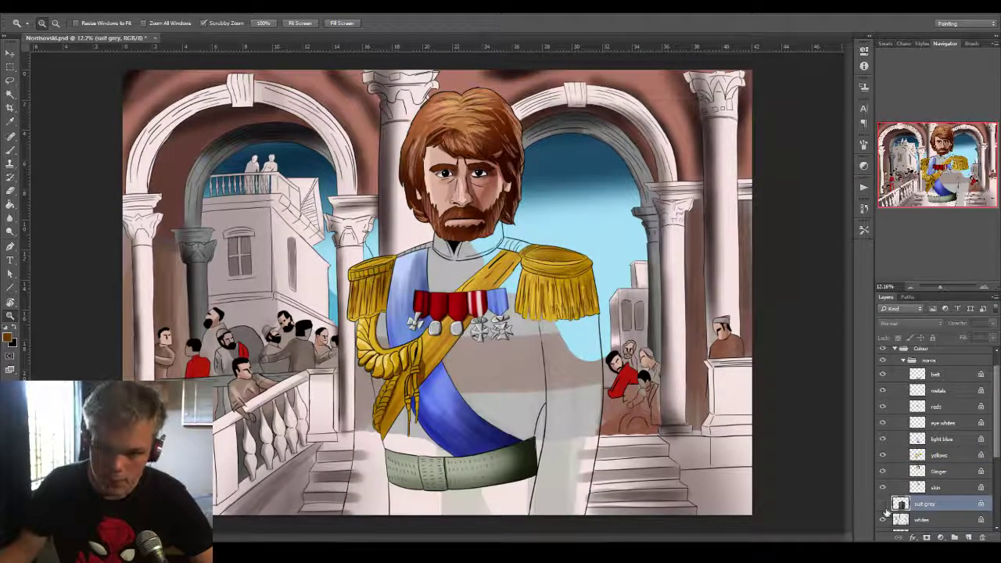
pyautogui.click(884, 506)
pyautogui.moveTo(996, 452); pyautogui.dragTo(987, 522)
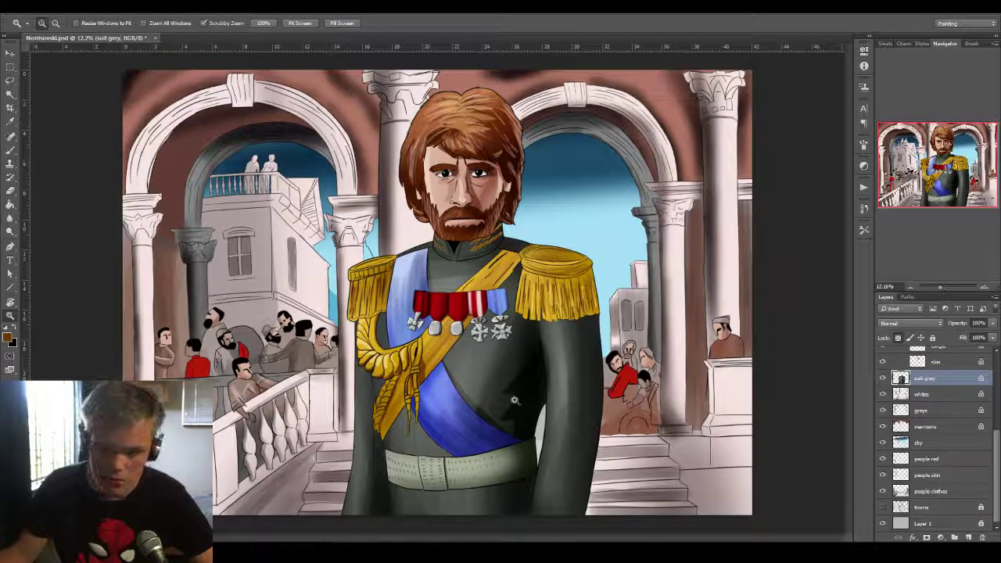
# Sample the dark grey shadow beside the lower end of the blue sash as the brush colour.
pyautogui.moveTo(483, 423); pyautogui.dragTo(558, 407)
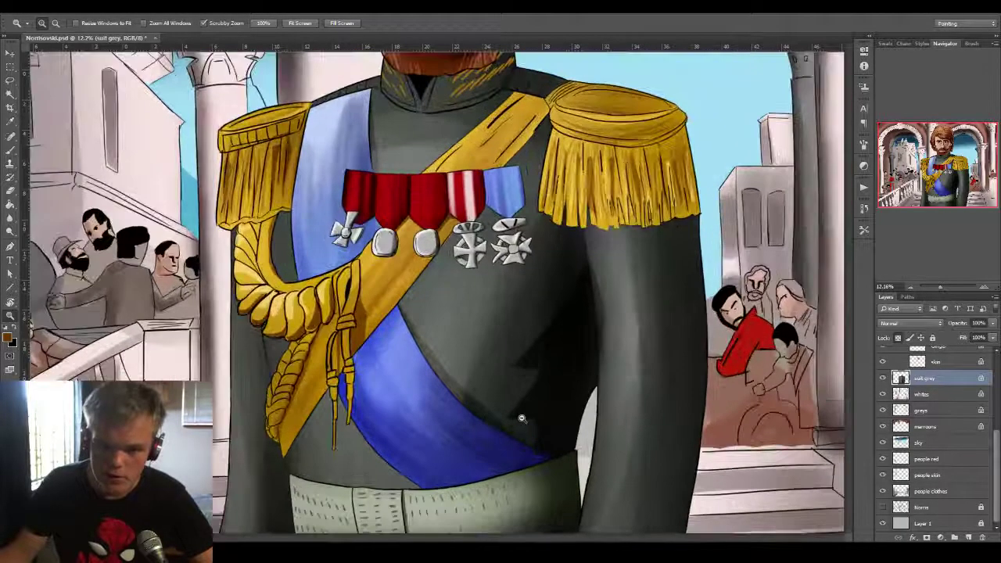
pyautogui.press('space')
pyautogui.moveTo(504, 423); pyautogui.dragTo(527, 366)
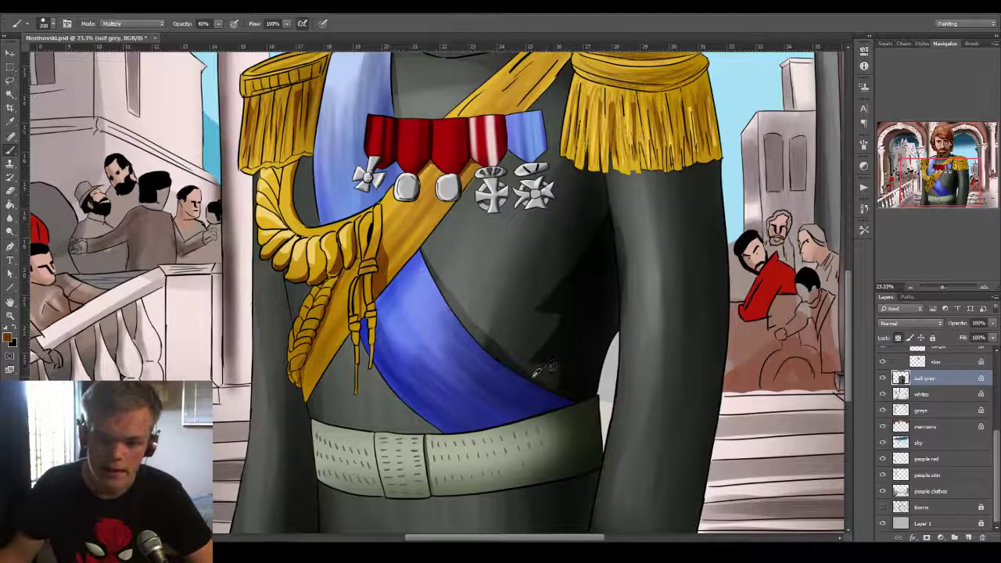
pyautogui.keyDown('alt'); pyautogui.click(534, 374); pyautogui.keyUp('alt')
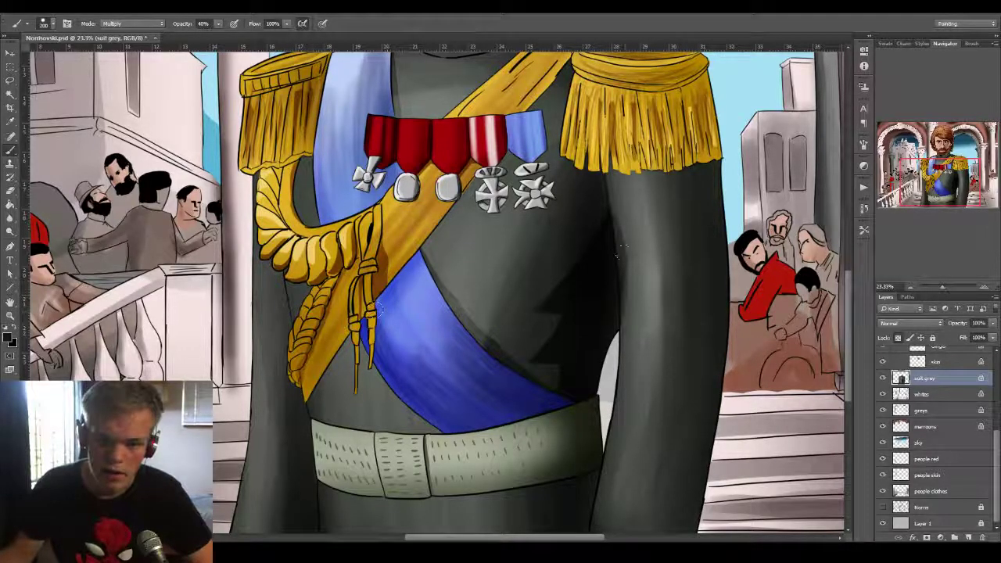
# Try broad Multiply strokes at 40% opacity across the suit's chest and along the sleeve, and undo them.
pyautogui.moveTo(704, 249); pyautogui.dragTo(252, 314)
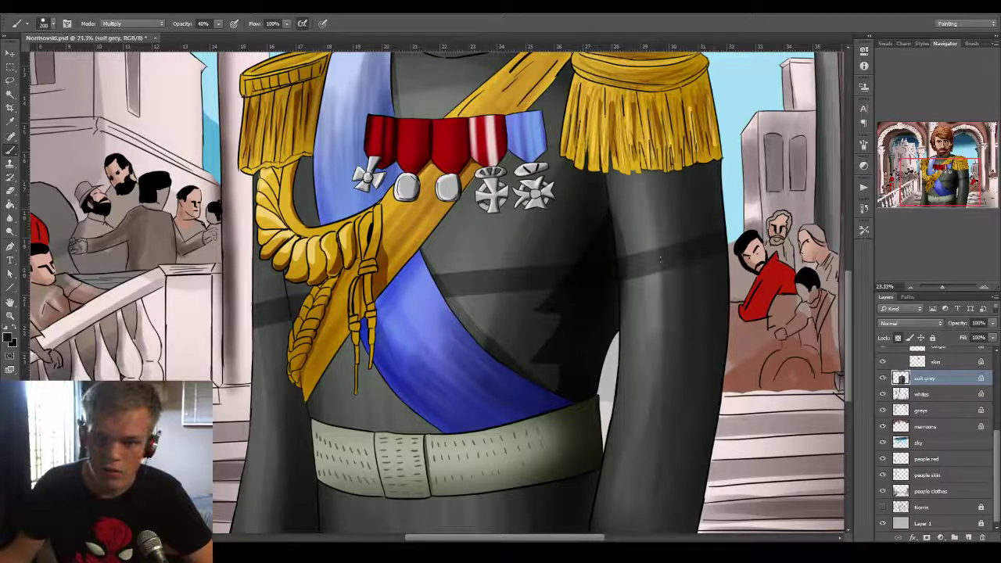
pyautogui.hotkey('ctrl', 'alt', 'z')
pyautogui.hotkey('ctrl', 'alt', 'z')
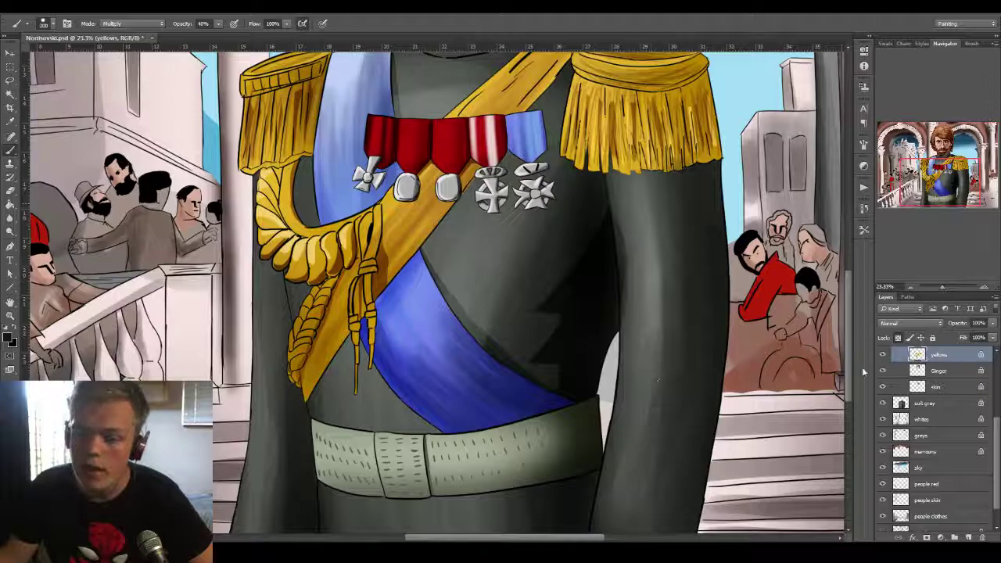
pyautogui.click(935, 404)
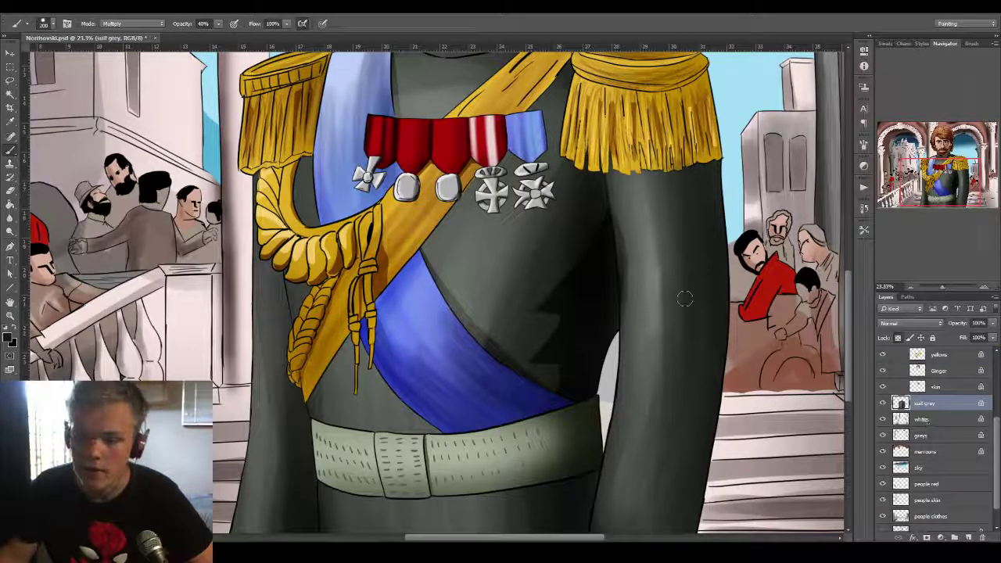
pyautogui.moveTo(645, 383); pyautogui.dragTo(657, 175)
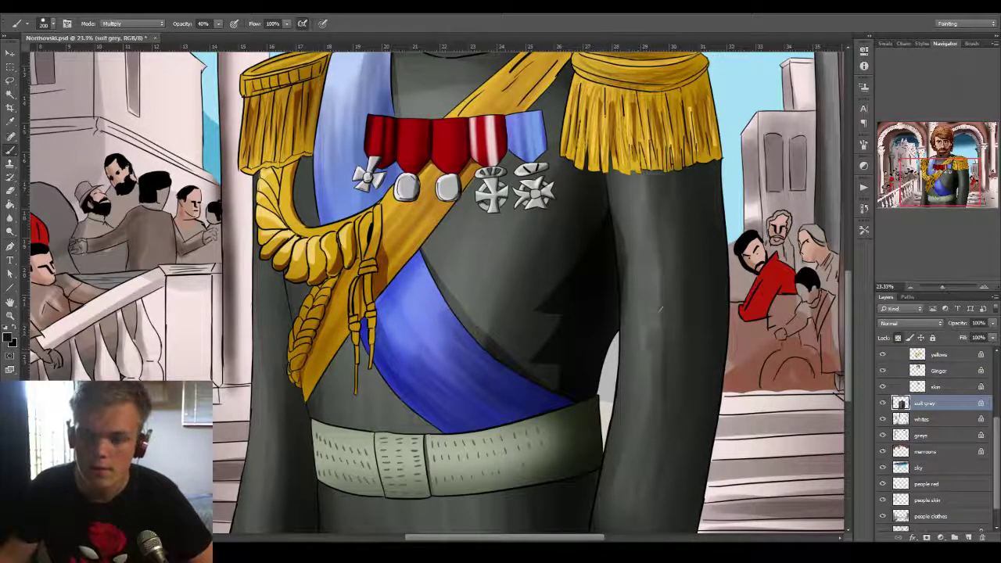
pyautogui.hotkey('ctrl', 'z')
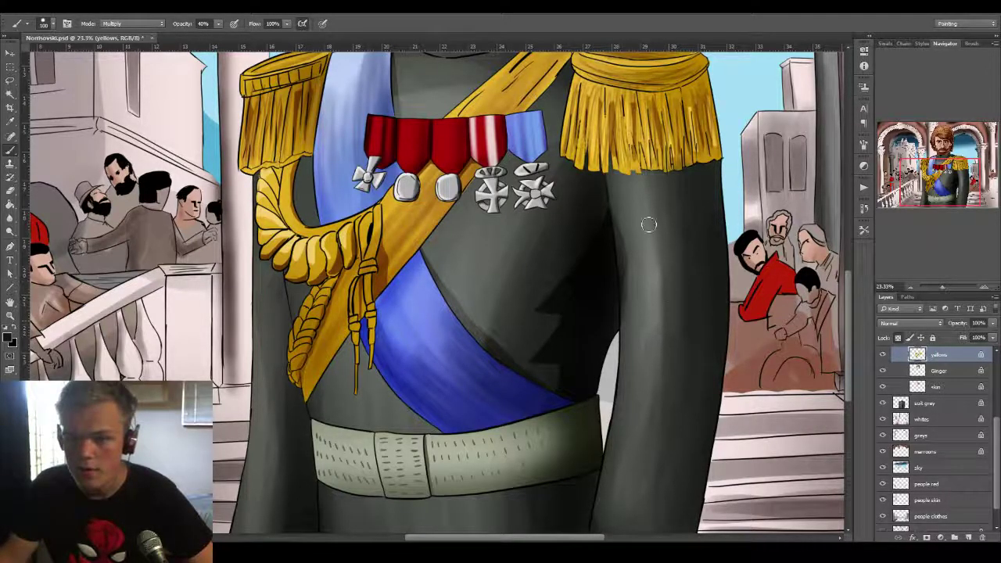
# On the suit grey layer, shade the sleeve below the large epaulette with size 100 Multiply strokes from shoulder to cuff.
pyautogui.click(927, 409)
pyautogui.moveTo(644, 202); pyautogui.dragTo(667, 294)
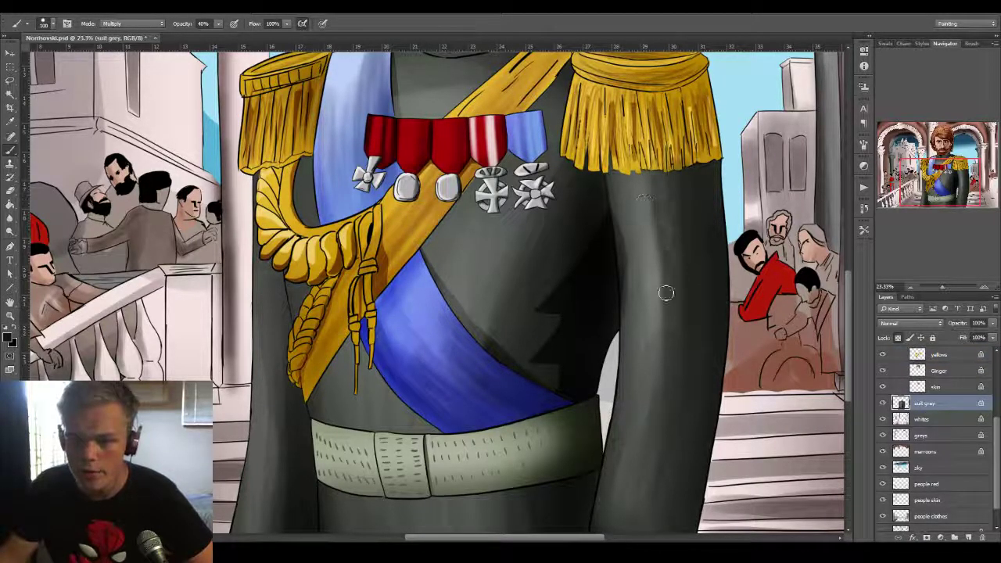
pyautogui.moveTo(641, 353); pyautogui.dragTo(649, 322)
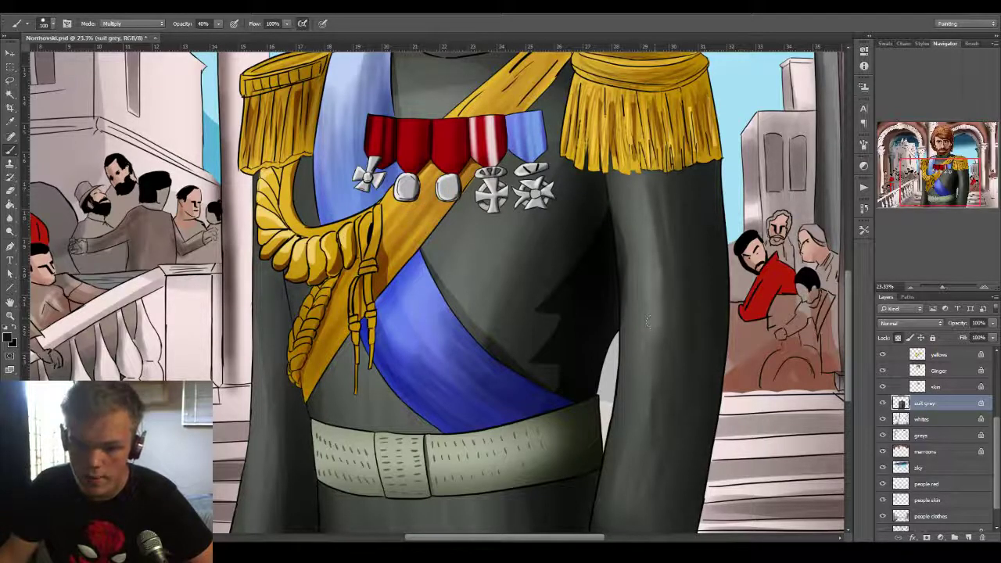
pyautogui.moveTo(621, 513); pyautogui.dragTo(630, 358)
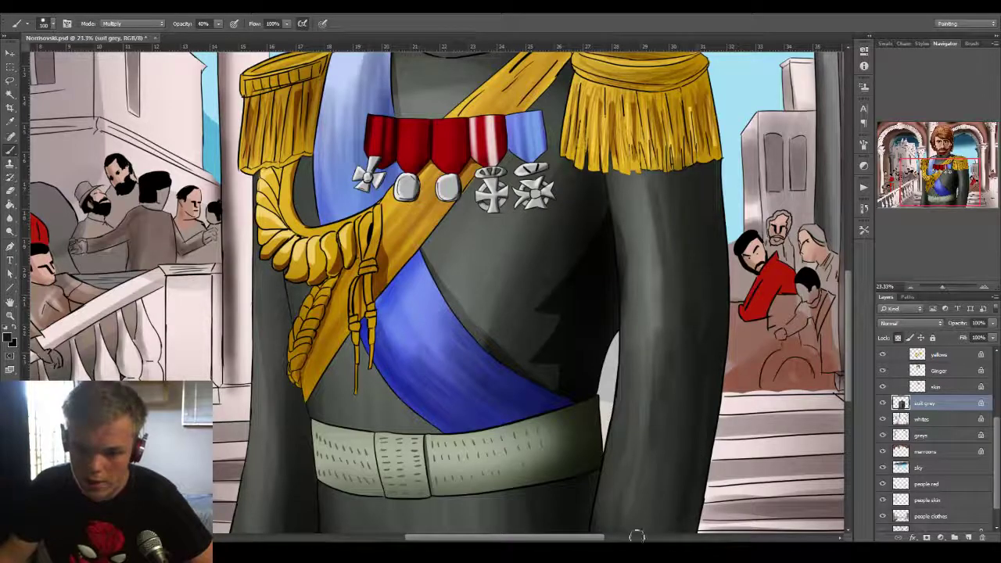
pyautogui.scroll(-3, 634, 524)
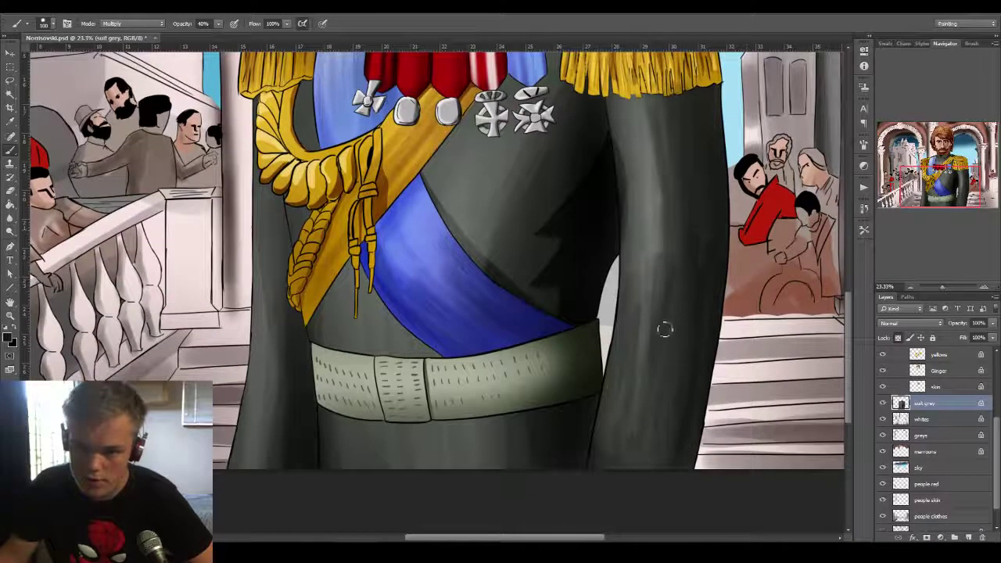
pyautogui.moveTo(633, 421)
pyautogui.mouseDown()
pyautogui.moveTo(627, 486)
pyautogui.moveTo(621, 352)
pyautogui.moveTo(597, 477)
pyautogui.mouseUp()
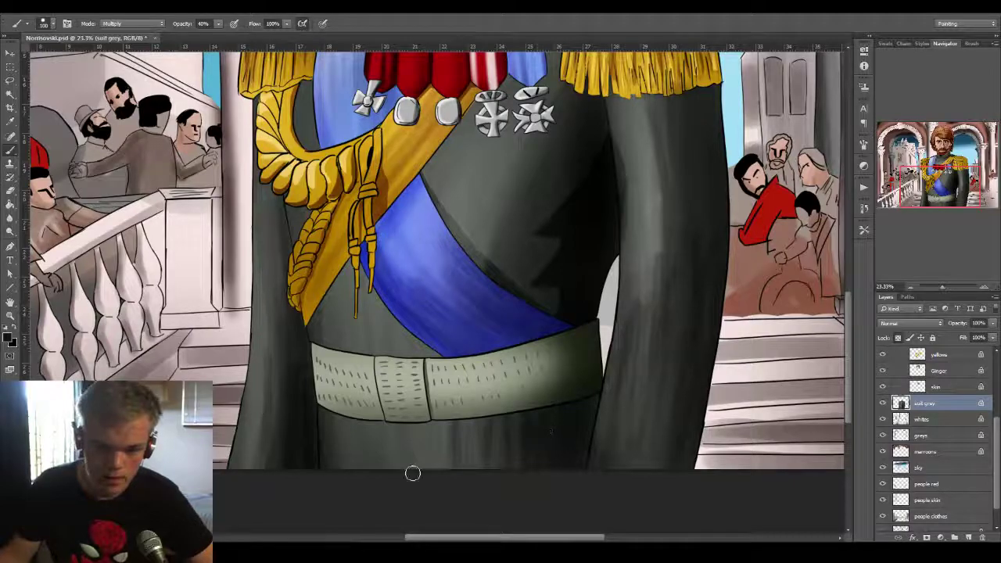
# Paint short dark fold strokes on the suit below the belt buckle.
pyautogui.moveTo(421, 423)
pyautogui.mouseDown()
pyautogui.moveTo(412, 483)
pyautogui.moveTo(401, 488)
pyautogui.mouseUp()
pyautogui.moveTo(394, 415); pyautogui.dragTo(371, 469)
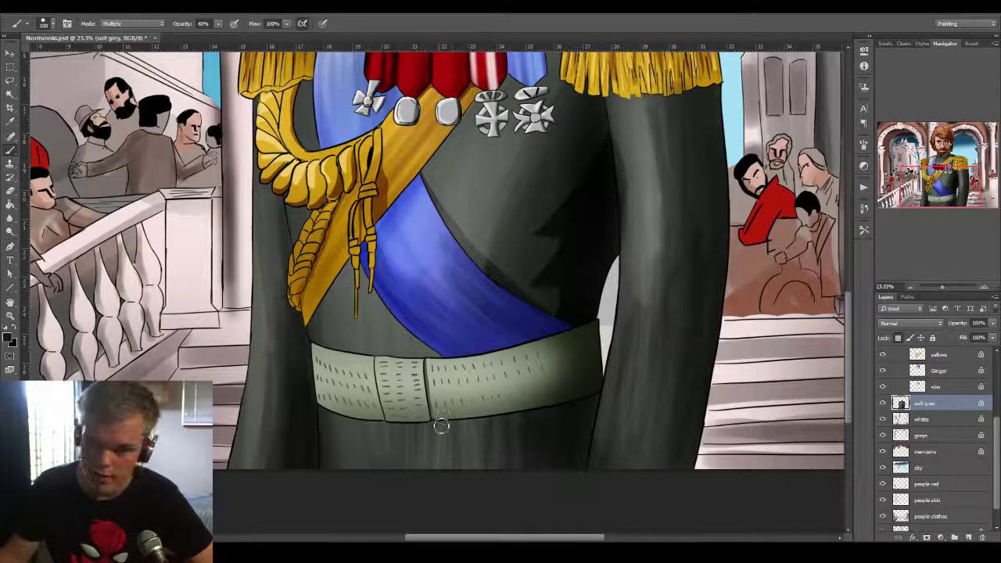
pyautogui.moveTo(369, 427)
pyautogui.mouseDown()
pyautogui.moveTo(369, 519)
pyautogui.moveTo(387, 478)
pyautogui.mouseUp()
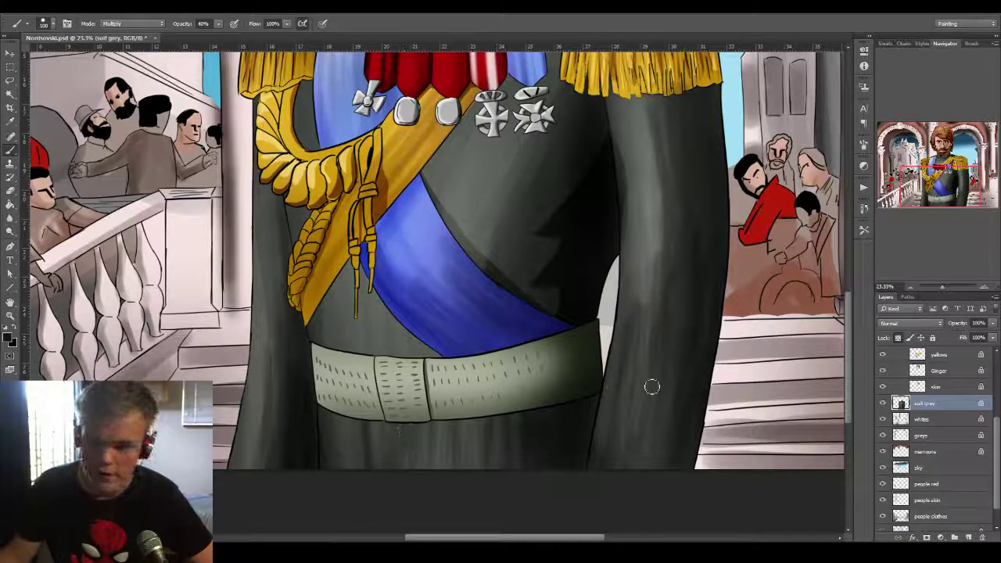
# Deepen the sleeve's shading with long dark strokes from beneath the epaulette fringe to the elbow.
pyautogui.moveTo(660, 160); pyautogui.dragTo(651, 328)
pyautogui.moveTo(650, 183); pyautogui.dragTo(644, 291)
pyautogui.moveTo(629, 114); pyautogui.dragTo(666, 247)
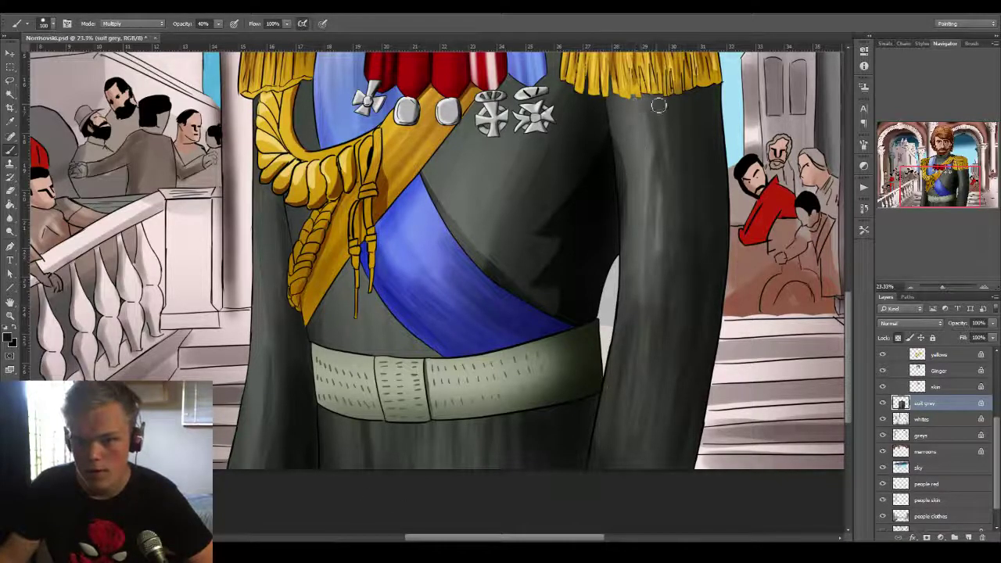
pyautogui.moveTo(661, 107); pyautogui.dragTo(667, 227)
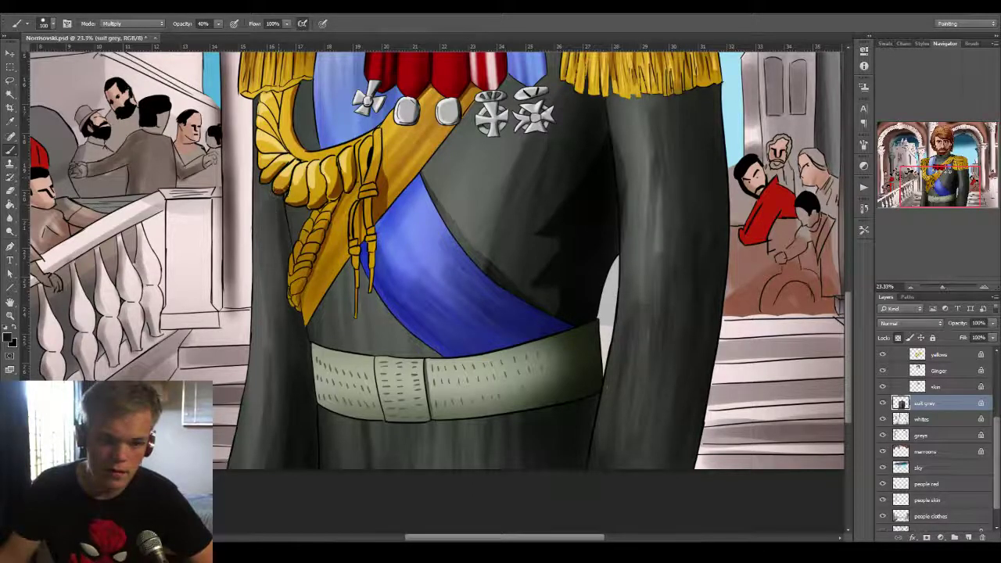
# Add faint dark fold strokes to the chest below the medals and check them against the whole illustration.
pyautogui.press('space')
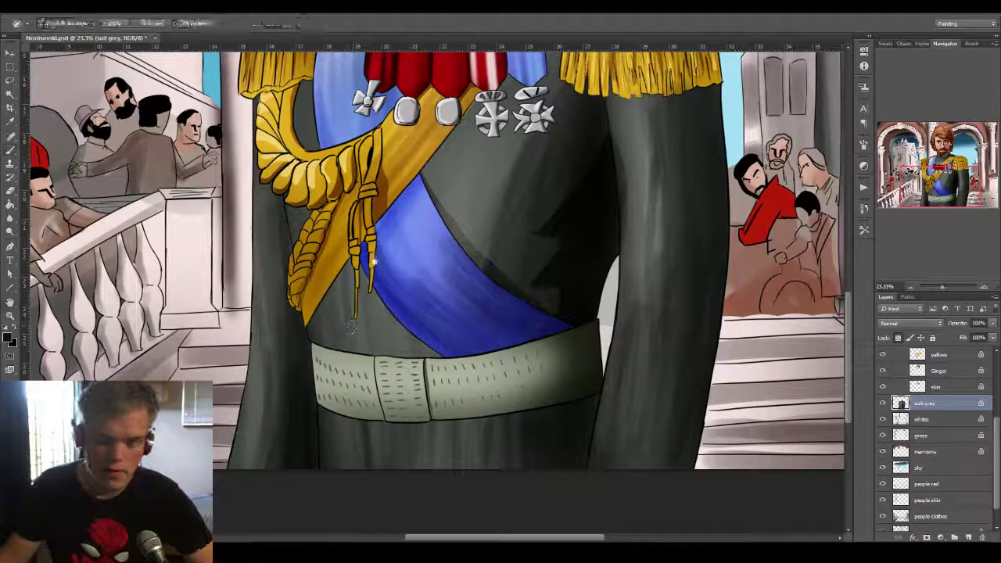
pyautogui.moveTo(415, 66); pyautogui.dragTo(225, 368)
pyautogui.hotkey('ctrl', 'space')
pyautogui.moveTo(455, 363)
pyautogui.mouseDown()
pyautogui.moveTo(532, 329)
pyautogui.moveTo(504, 311)
pyautogui.moveTo(470, 325)
pyautogui.moveTo(518, 364)
pyautogui.mouseUp()
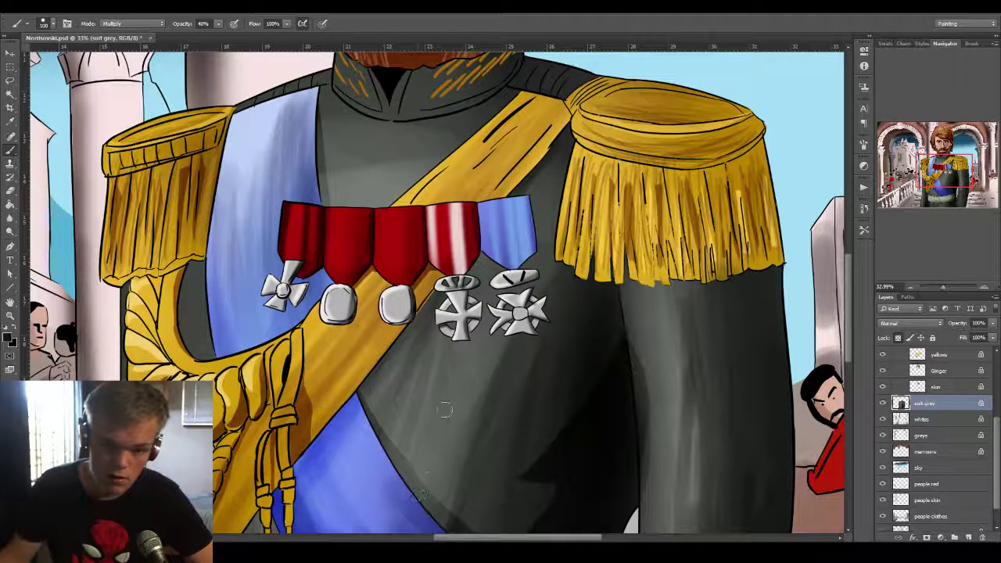
pyautogui.press('z')
pyautogui.moveTo(508, 350); pyautogui.dragTo(477, 432)
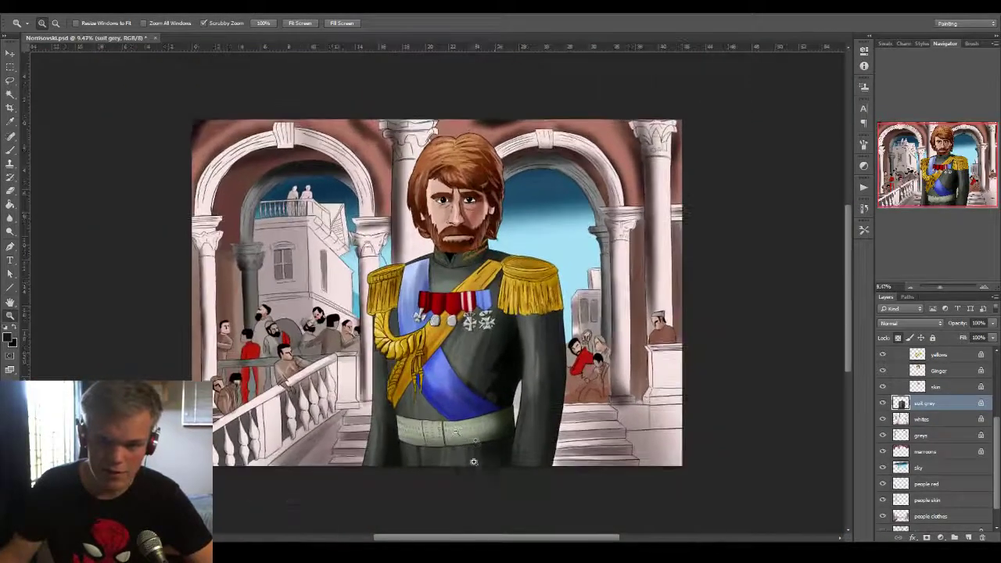
# Shade the suit between the collar and the medal ribbons with dark Multiply strokes.
pyautogui.moveTo(425, 277)
pyautogui.mouseDown()
pyautogui.moveTo(479, 290)
pyautogui.moveTo(452, 363)
pyautogui.mouseUp()
pyautogui.press('b')
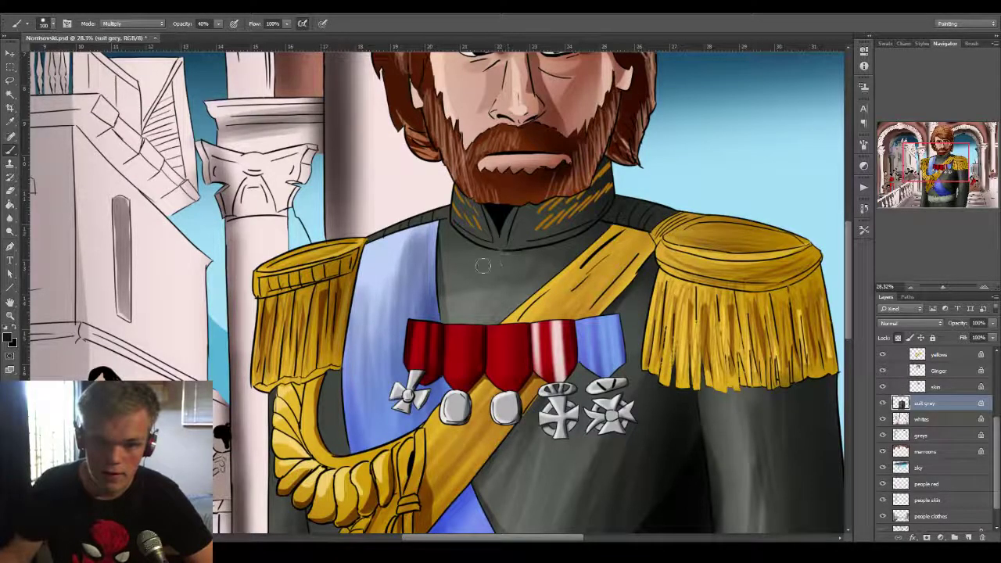
pyautogui.moveTo(483, 264); pyautogui.dragTo(456, 322)
pyautogui.moveTo(479, 231); pyautogui.dragTo(425, 394)
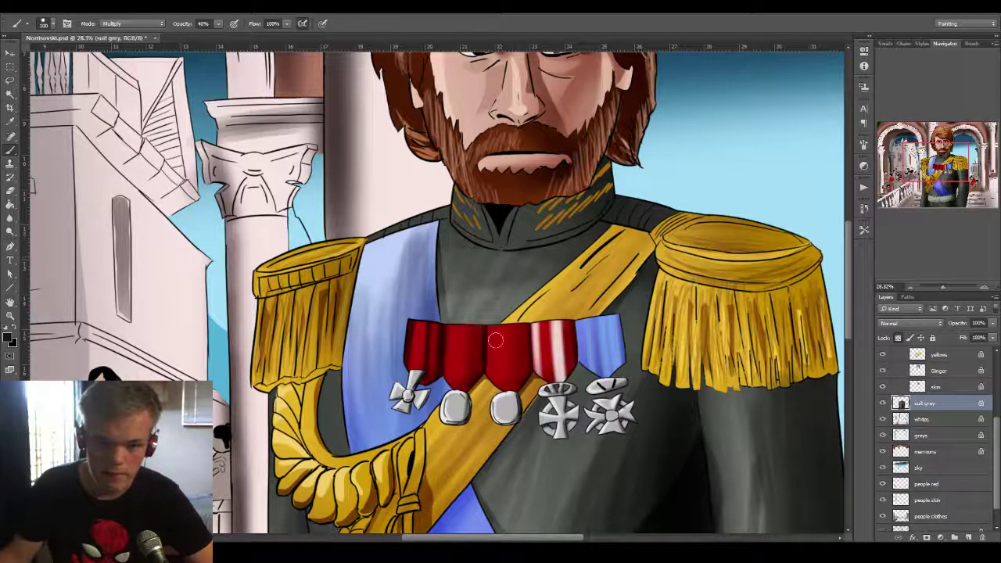
# Sample the suit's lighter grey from the chest below the medals as the brush colour.
pyautogui.press('z')
pyautogui.moveTo(581, 327)
pyautogui.mouseDown()
pyautogui.moveTo(488, 399)
pyautogui.moveTo(595, 399)
pyautogui.mouseUp()
pyautogui.press('v')
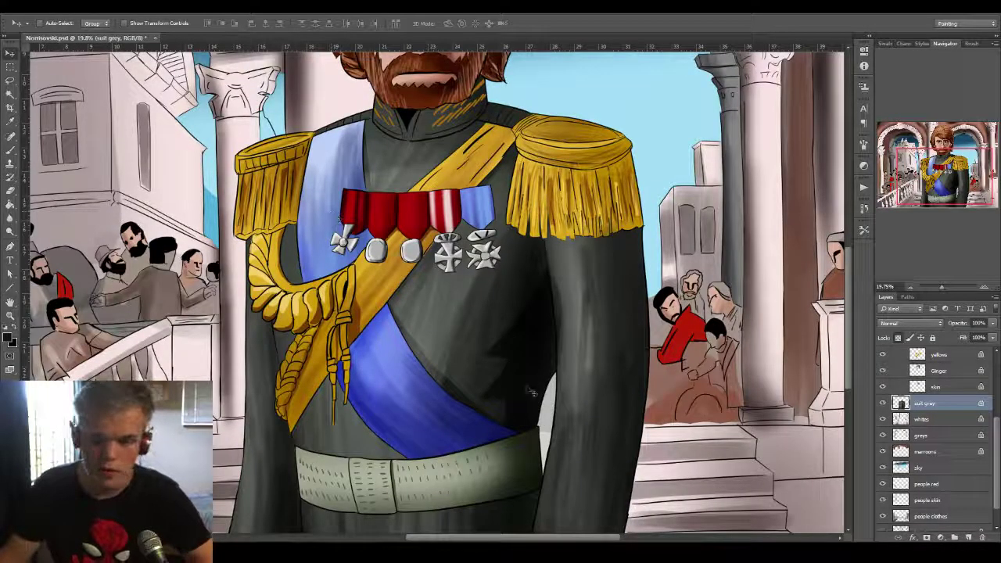
pyautogui.press('b')
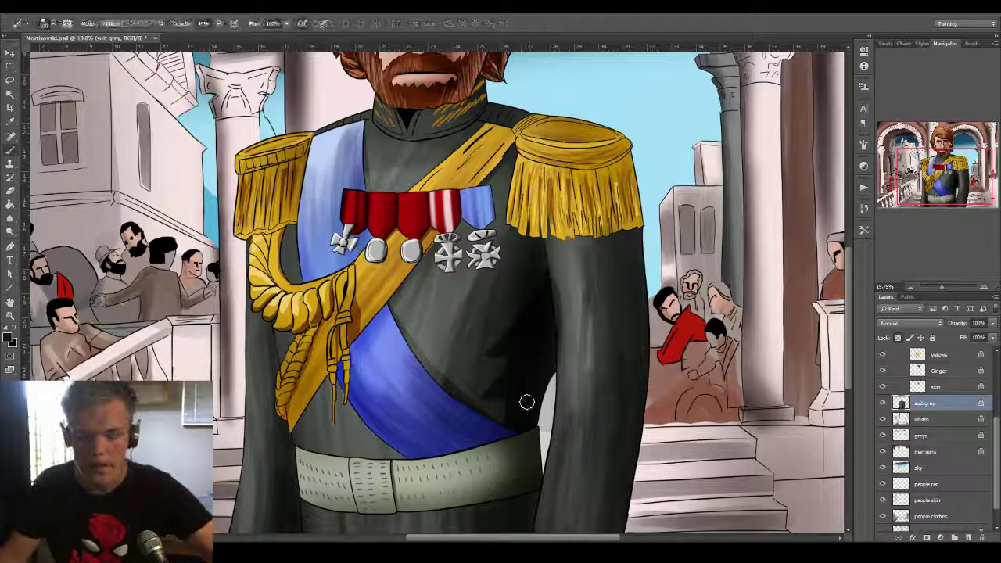
pyautogui.keyDown('alt'); pyautogui.click(456, 308); pyautogui.keyUp('alt')
pyautogui.hotkey('ctrl', 'z')
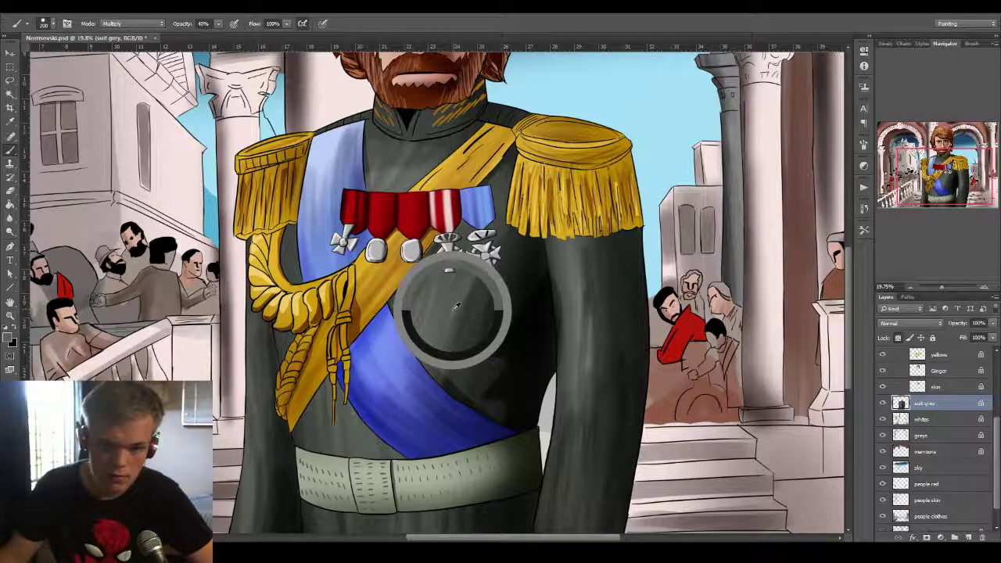
# Enlarge the brush to size 500 and set its blend mode to Lighten for the suit highlights.
pyautogui.click(132, 24)
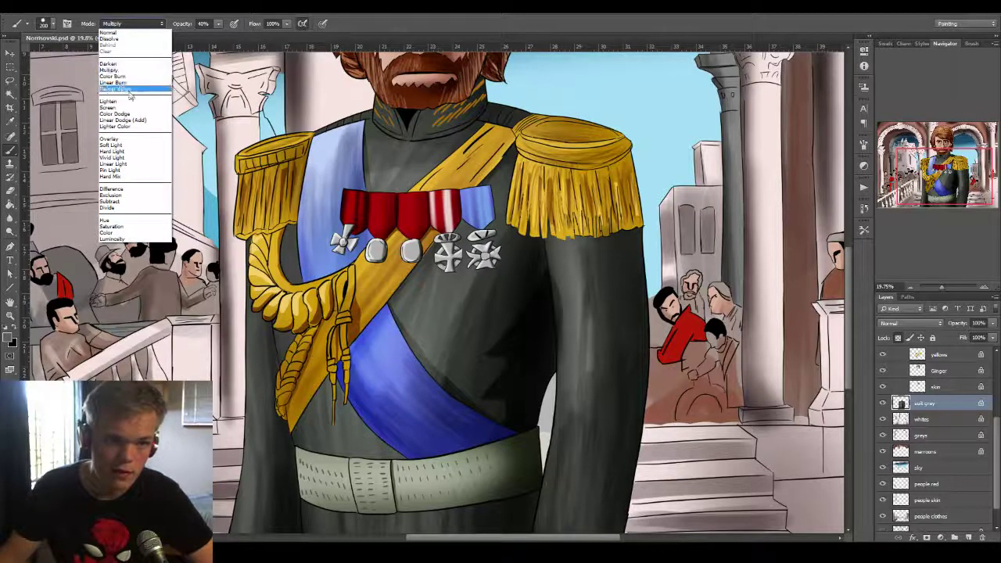
pyautogui.press('Escape')
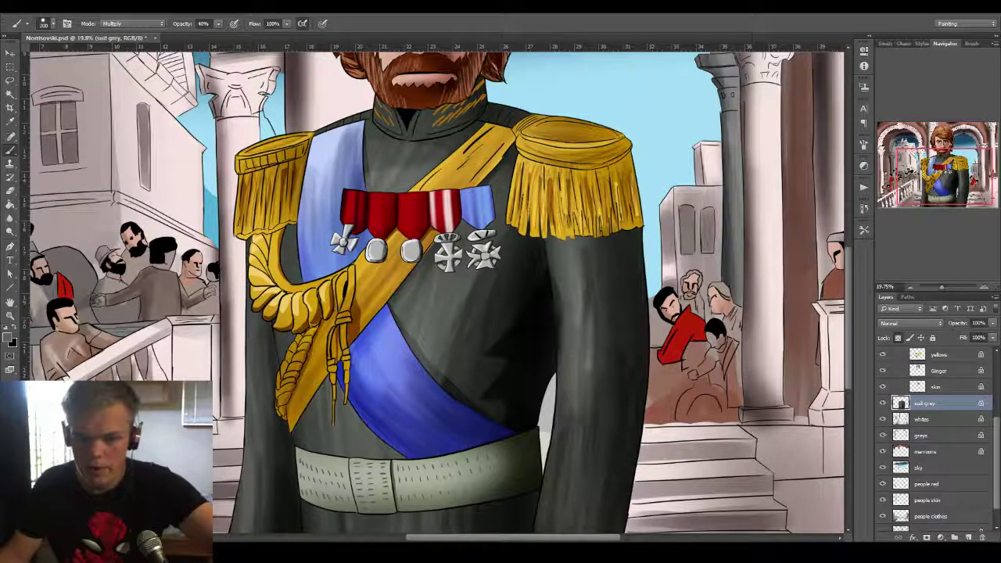
pyautogui.press(']')
pyautogui.press(']')
pyautogui.press(']')
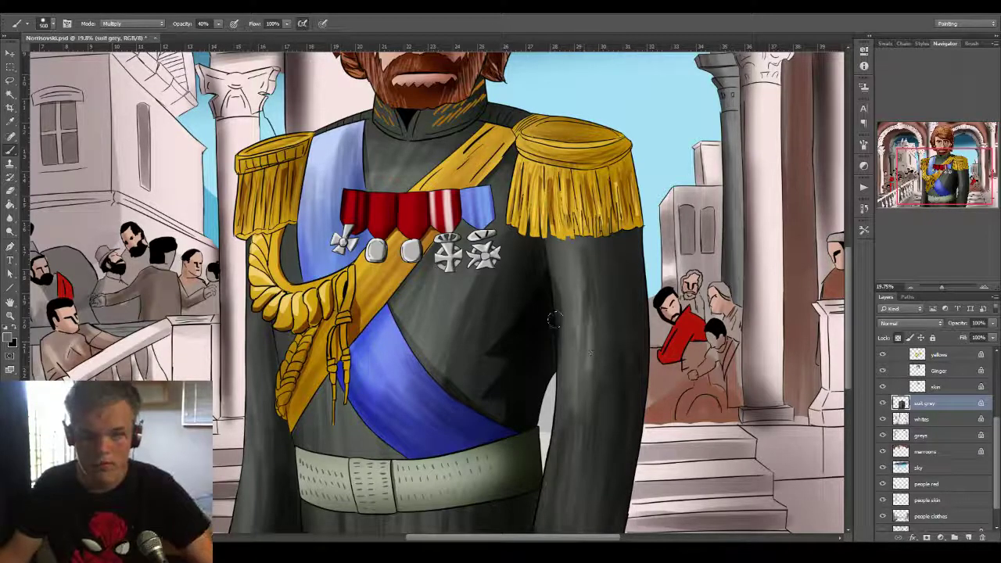
pyautogui.click(133, 23)
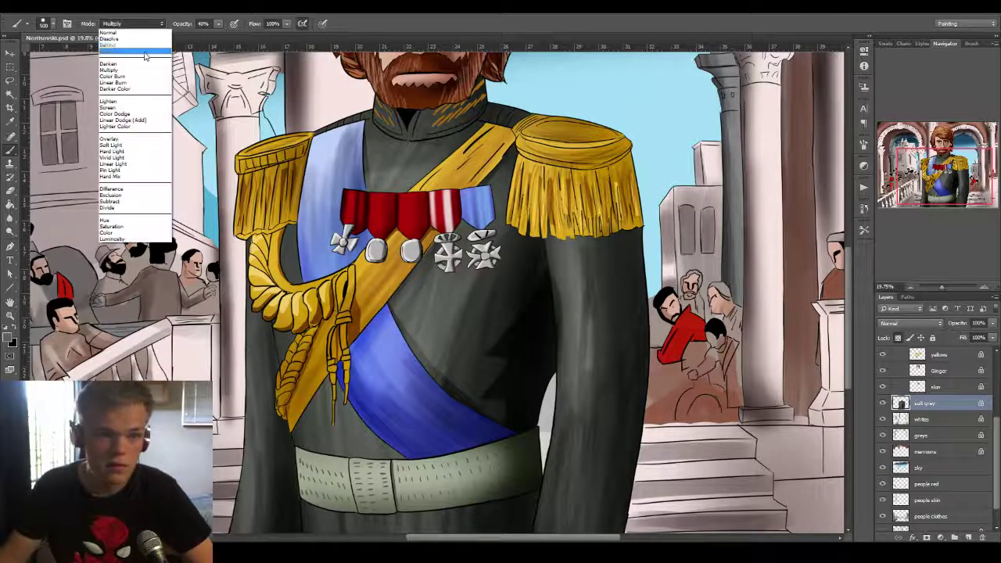
pyautogui.click(140, 102)
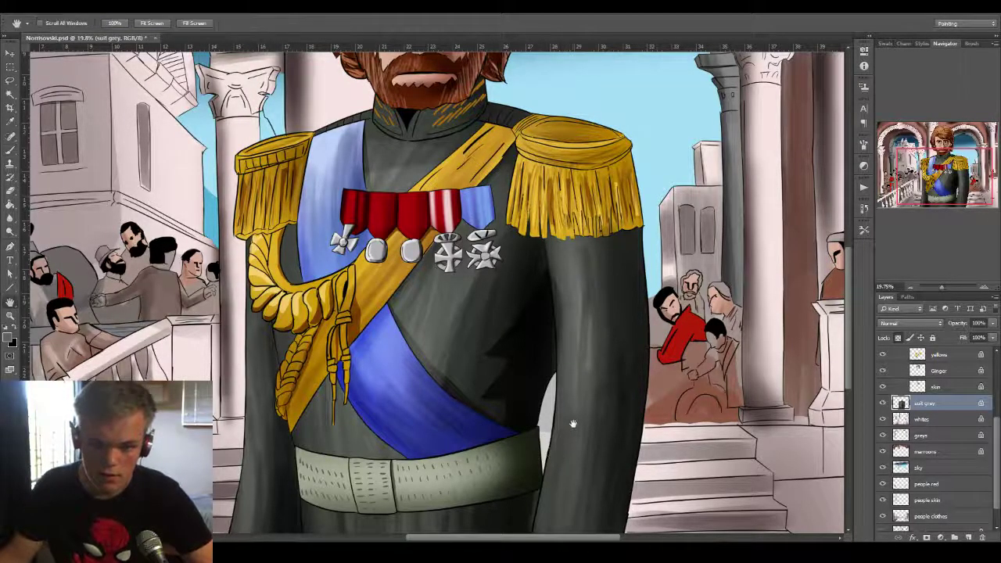
pyautogui.moveTo(572, 418); pyautogui.dragTo(594, 365)
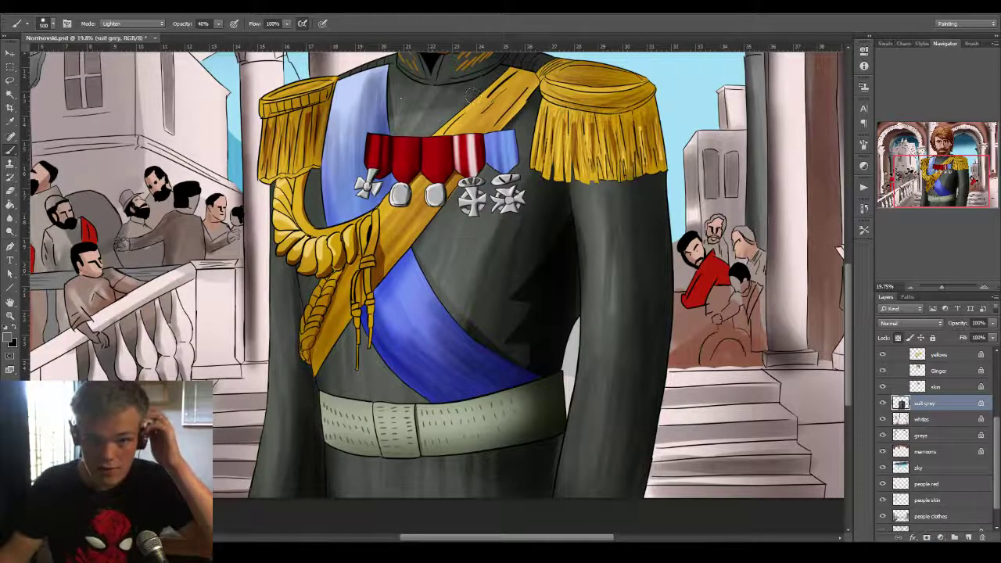
# Select the reds layer and toggle its visibility off and on to check which parts of the medals it holds.
pyautogui.press('z')
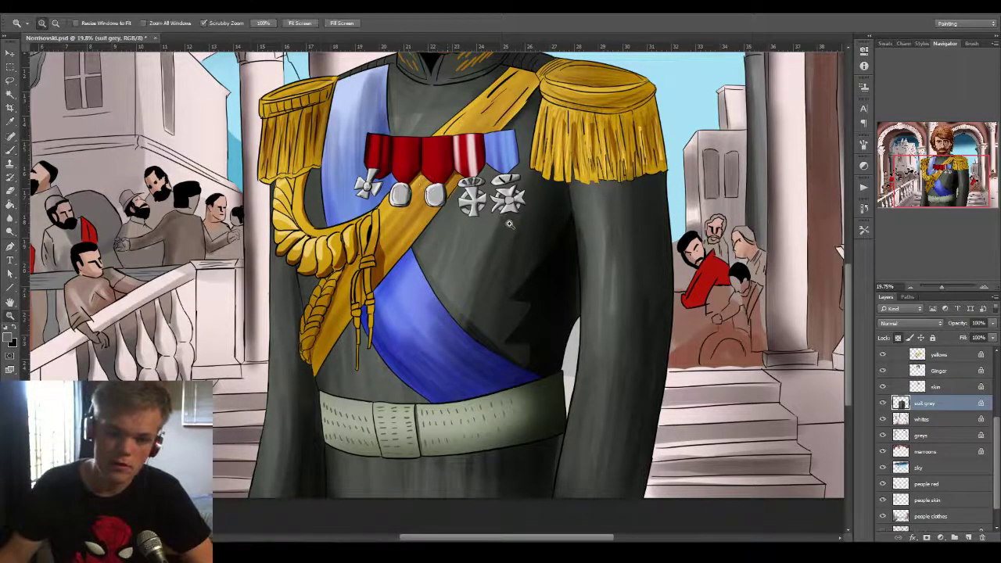
pyautogui.moveTo(509, 225); pyautogui.dragTo(455, 272)
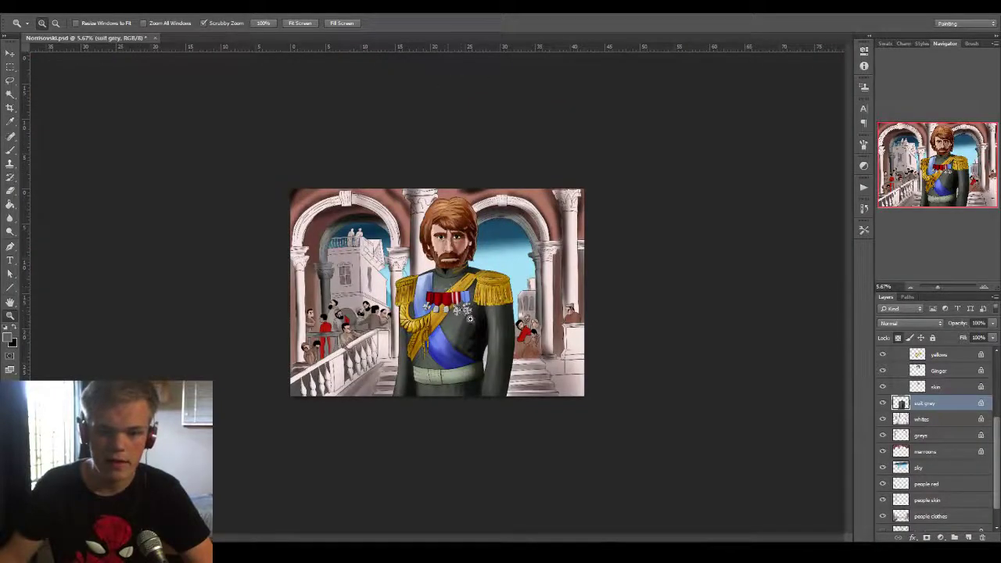
pyautogui.moveTo(470, 318); pyautogui.dragTo(429, 306)
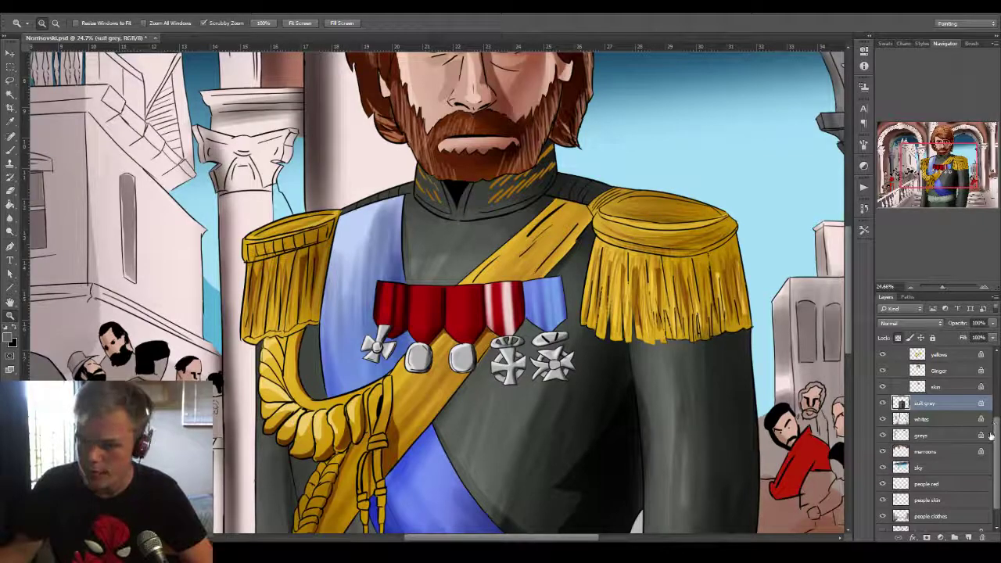
pyautogui.moveTo(996, 440); pyautogui.dragTo(999, 380)
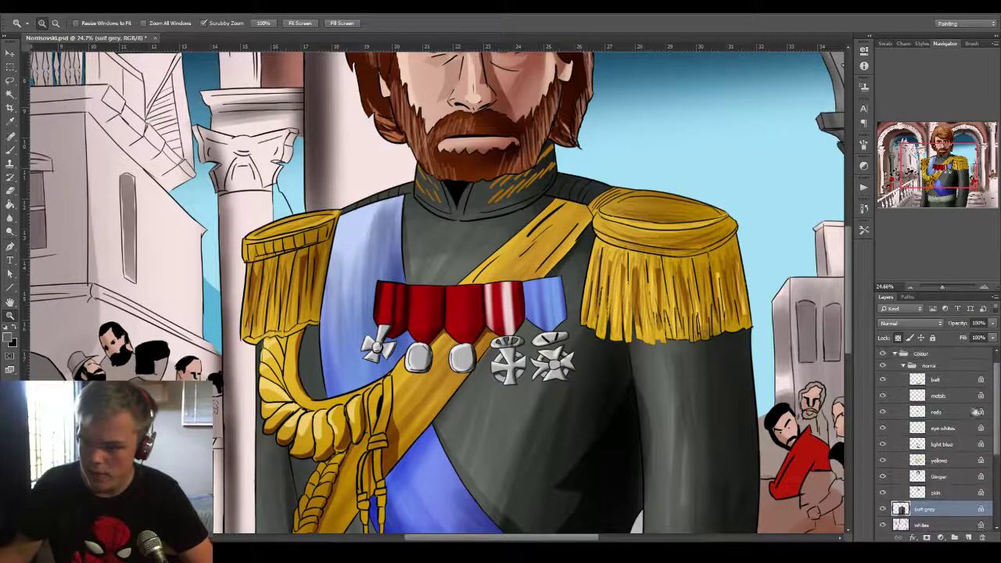
pyautogui.click(943, 413)
pyautogui.click(884, 412)
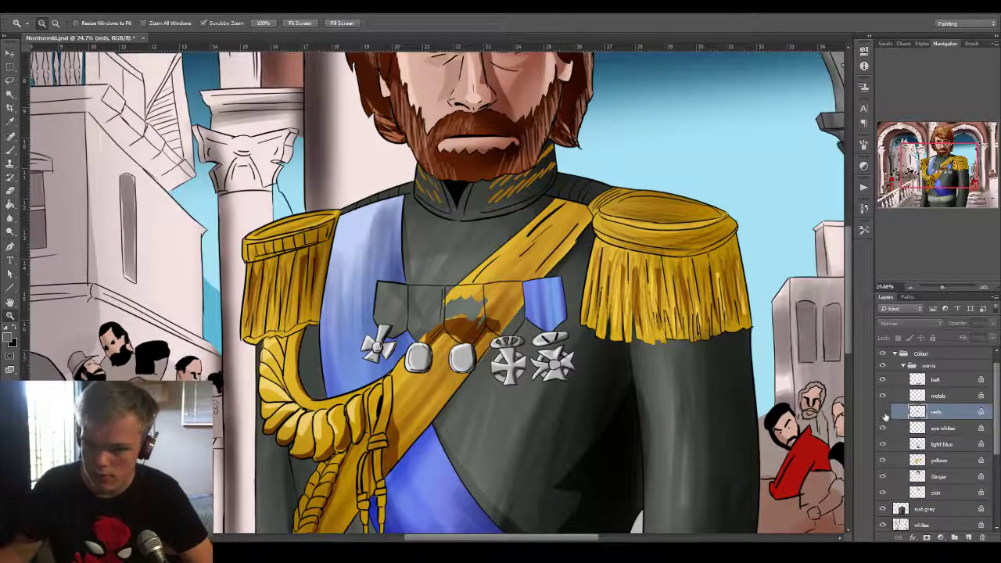
pyautogui.click(883, 412)
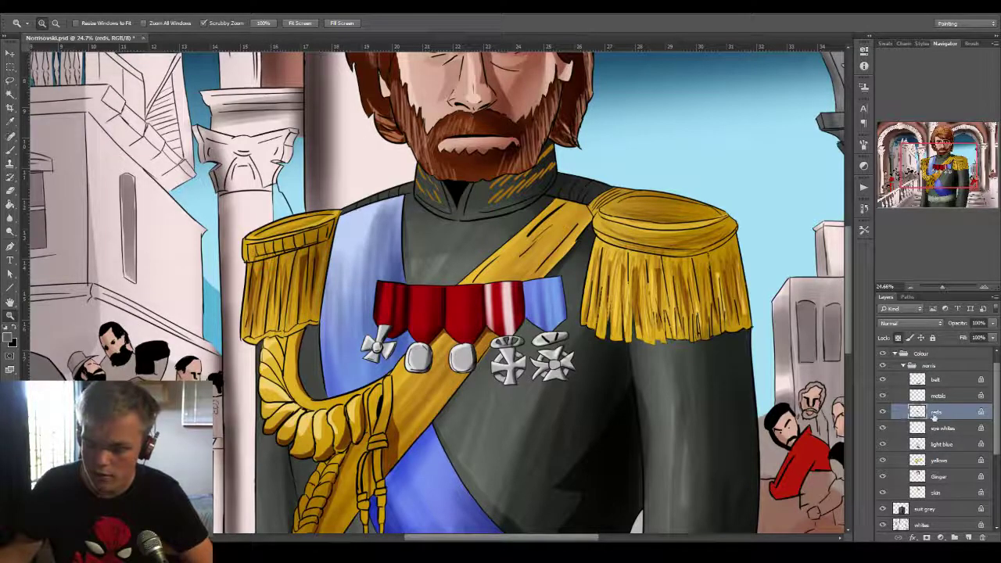
# Sample the red of the medal ribbons as the brush colour and set the brush's blend mode to Multiply.
pyautogui.moveTo(444, 295); pyautogui.dragTo(485, 339)
pyautogui.press('b')
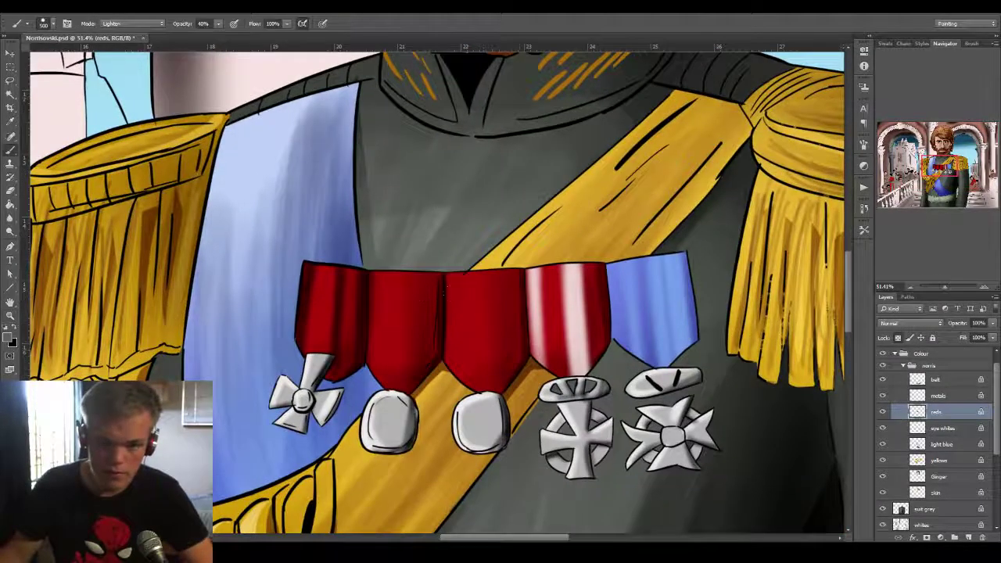
pyautogui.keyDown('alt'); pyautogui.click(489, 320); pyautogui.keyUp('alt')
pyautogui.click(8, 337)
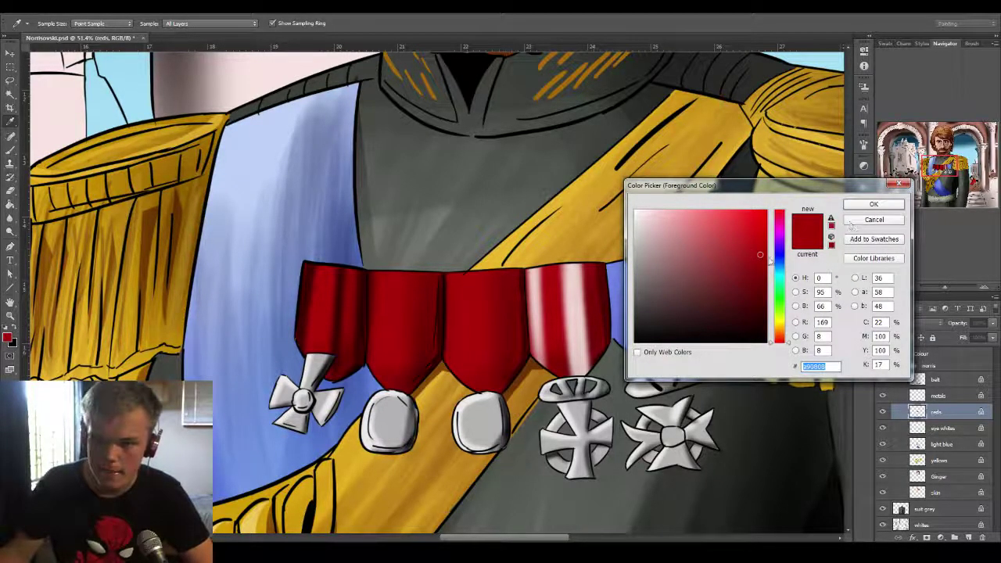
pyautogui.click(873, 220)
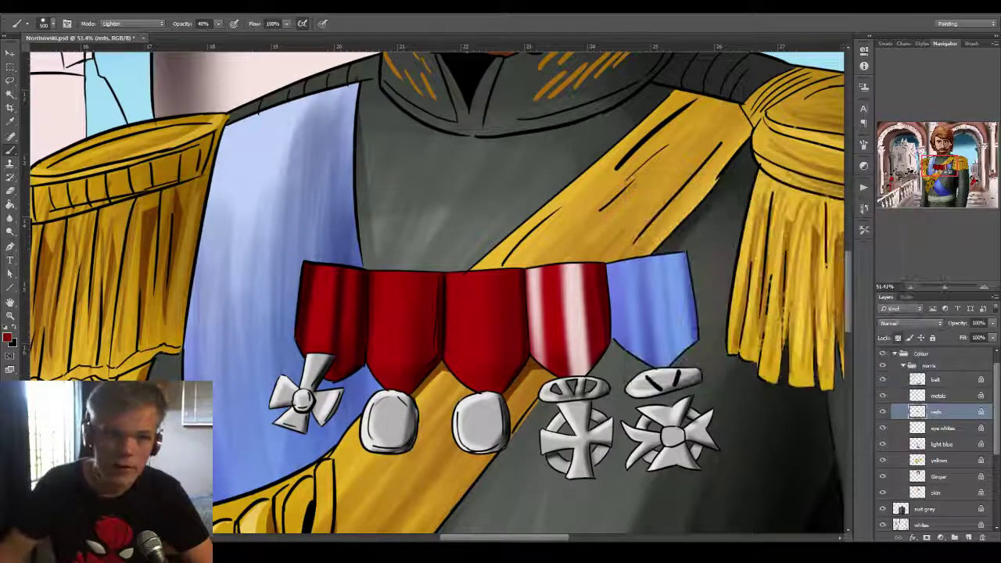
pyautogui.click(133, 24)
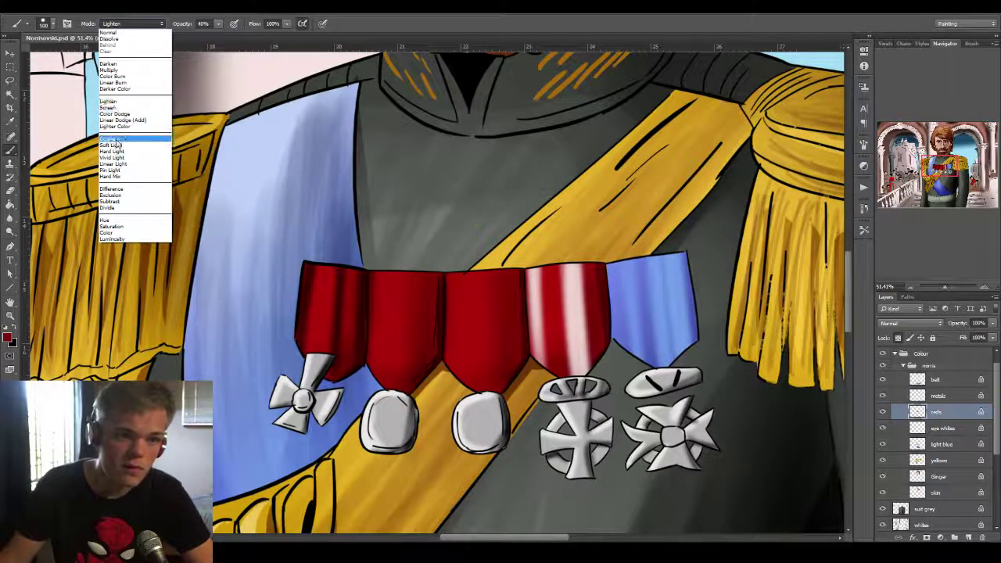
pyautogui.click(125, 70)
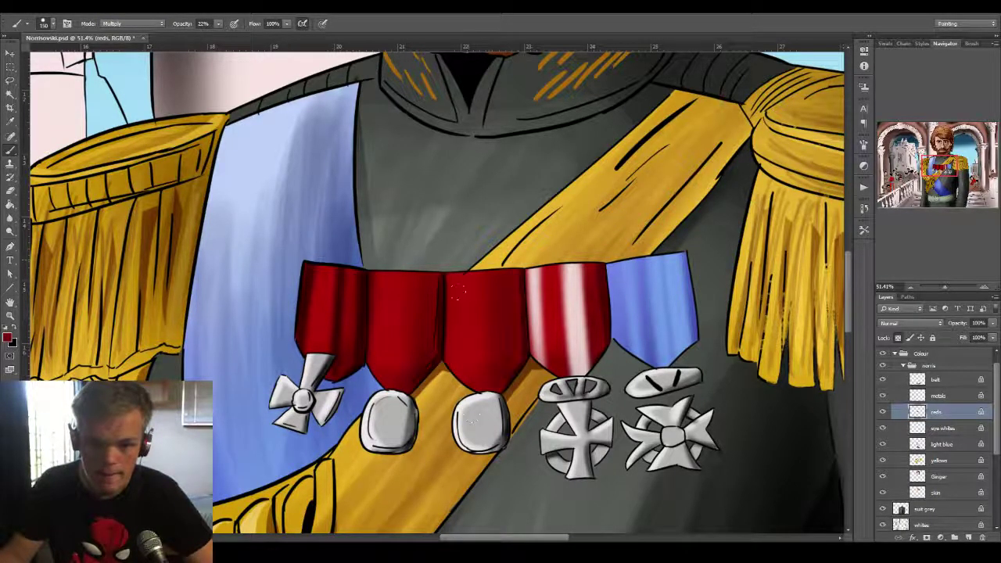
# Shade the red-and-white striped medal ribbon with vertical Multiply strokes at 22% opacity.
pyautogui.moveTo(572, 268); pyautogui.dragTo(578, 372)
pyautogui.moveTo(534, 270); pyautogui.dragTo(539, 348)
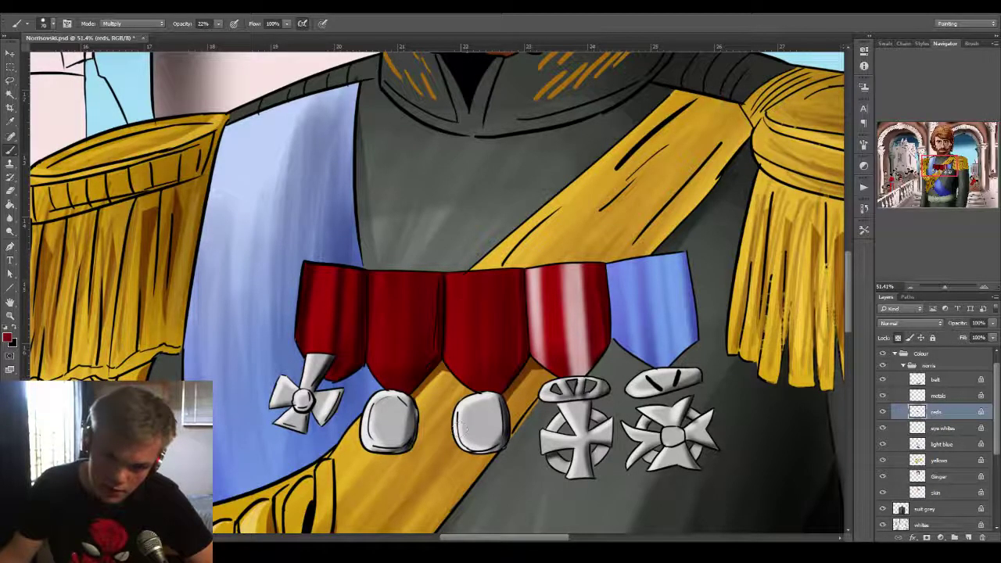
pyautogui.moveTo(530, 268); pyautogui.dragTo(532, 332)
pyautogui.moveTo(533, 271); pyautogui.dragTo(535, 351)
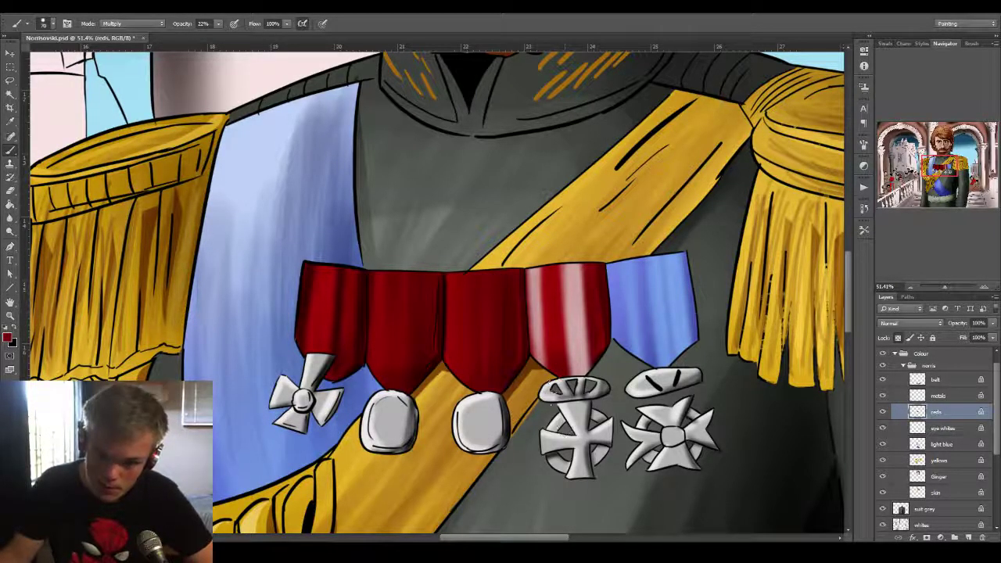
pyautogui.moveTo(582, 264); pyautogui.dragTo(582, 374)
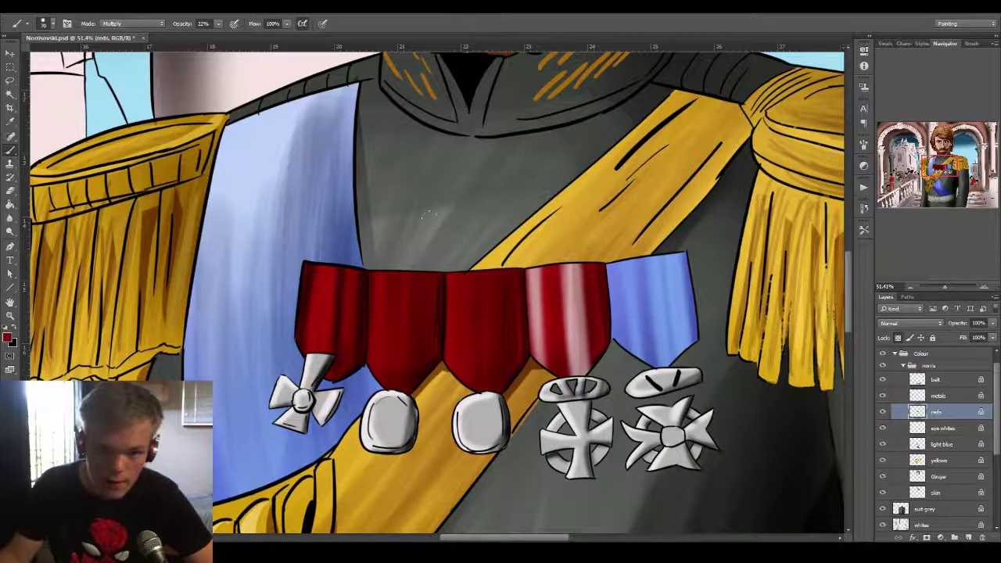
# Set the brush to Lighten mode, sample the striped ribbon's red and adjust it to a brighter red for highlights.
pyautogui.click(133, 26)
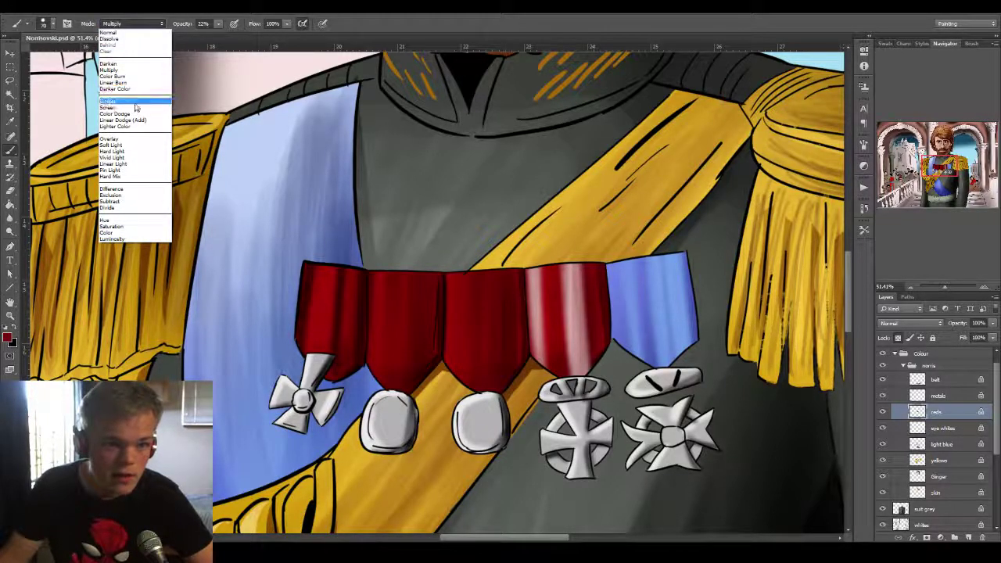
pyautogui.click(126, 100)
pyautogui.keyDown('alt'); pyautogui.click(553, 271); pyautogui.keyUp('alt')
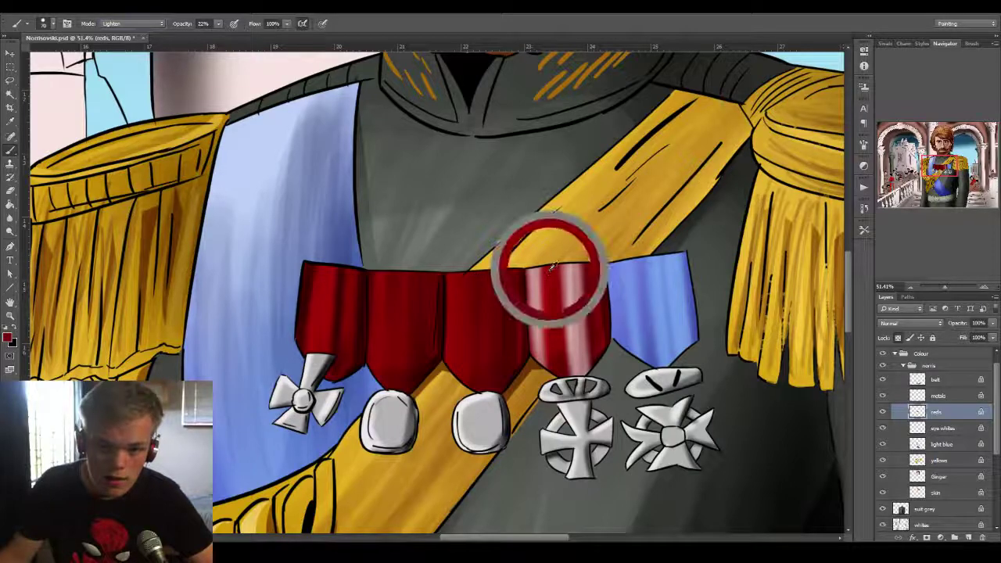
pyautogui.click(10, 339)
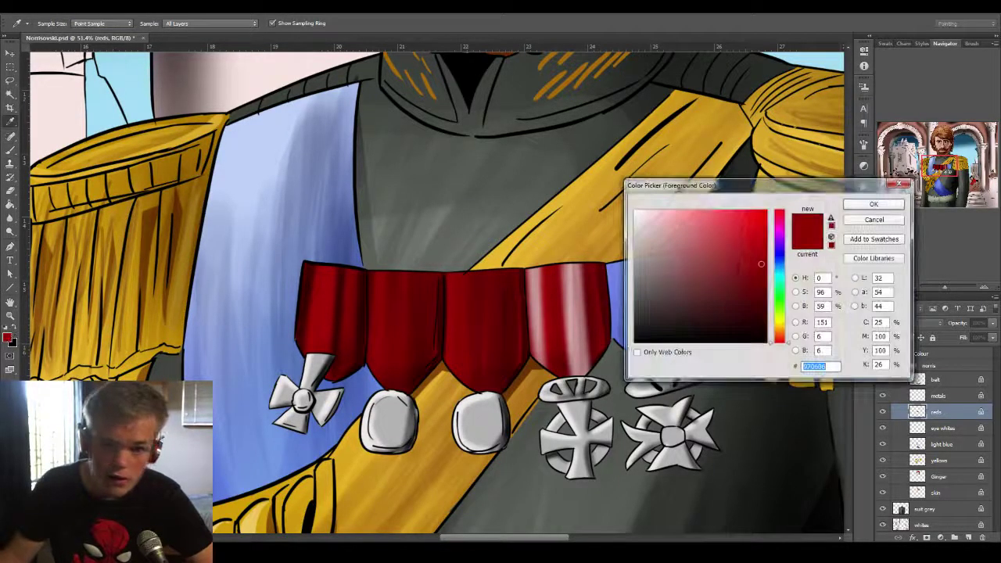
pyautogui.moveTo(737, 238); pyautogui.dragTo(741, 232)
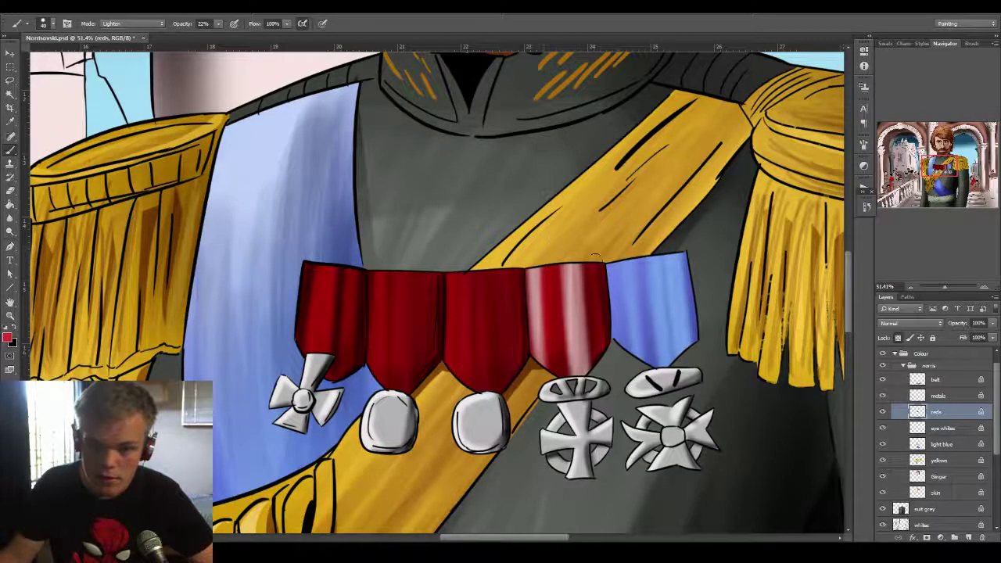
# Select the Ginger layer and toggle its visibility off and on to check what it holds.
pyautogui.press('z')
pyautogui.moveTo(614, 295)
pyautogui.mouseDown()
pyautogui.moveTo(494, 288)
pyautogui.moveTo(514, 285)
pyautogui.mouseUp()
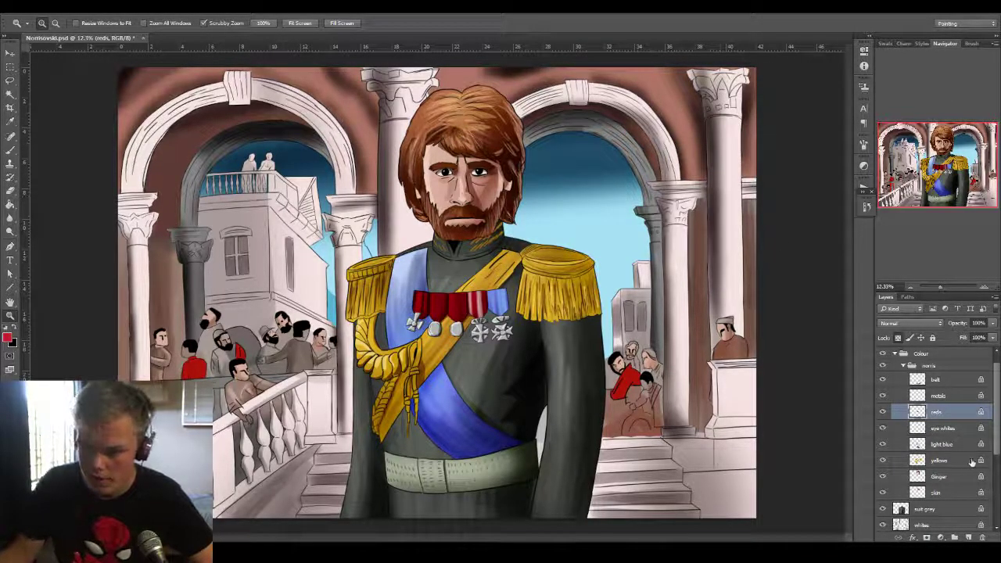
pyautogui.click(950, 476)
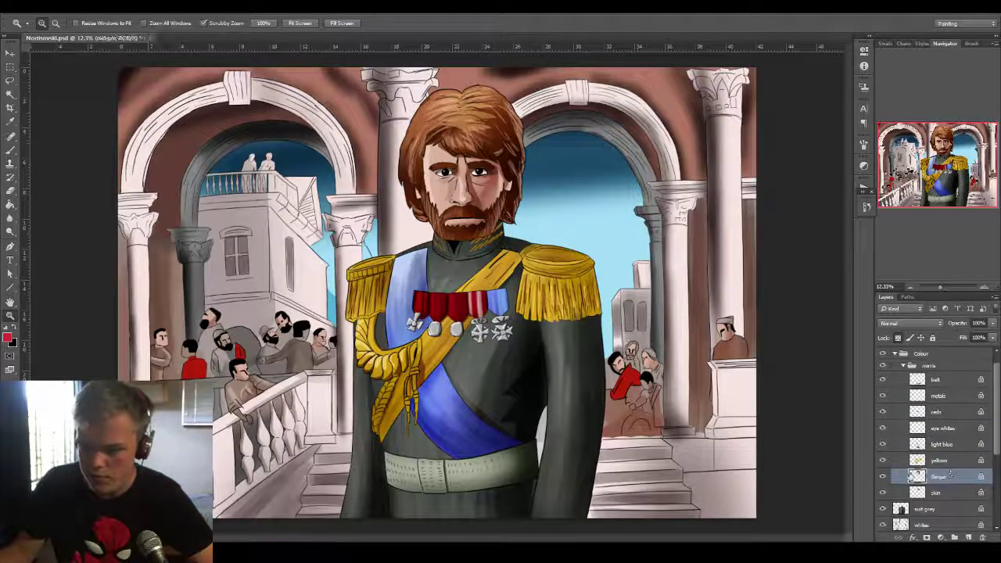
pyautogui.click(883, 476)
pyautogui.click(884, 476)
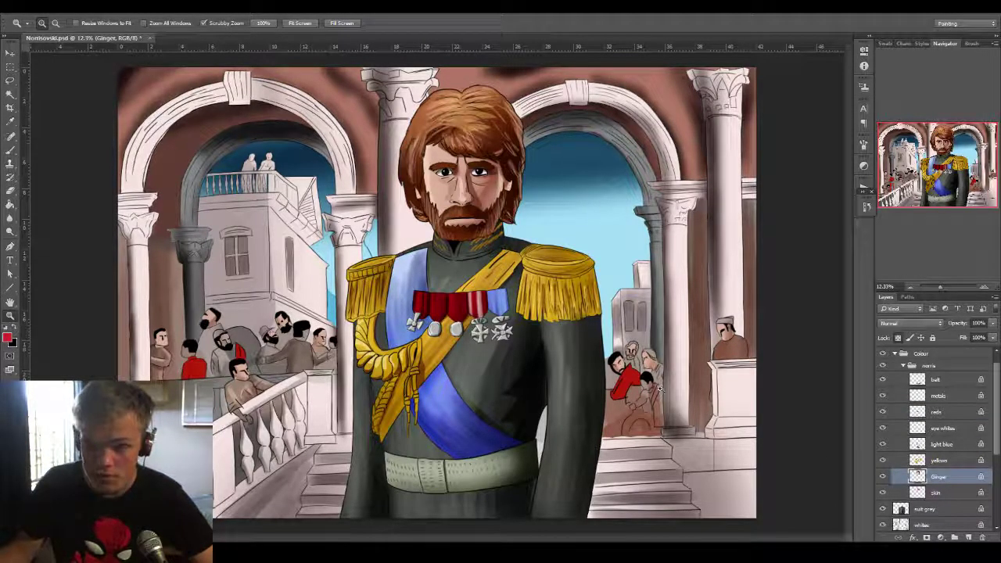
# Sample the ginger from the hair and lighten the brush colour to the orange #d7814c.
pyautogui.moveTo(467, 109); pyautogui.dragTo(516, 116)
pyautogui.press('b')
pyautogui.keyDown('alt'); pyautogui.click(350, 197); pyautogui.keyUp('alt')
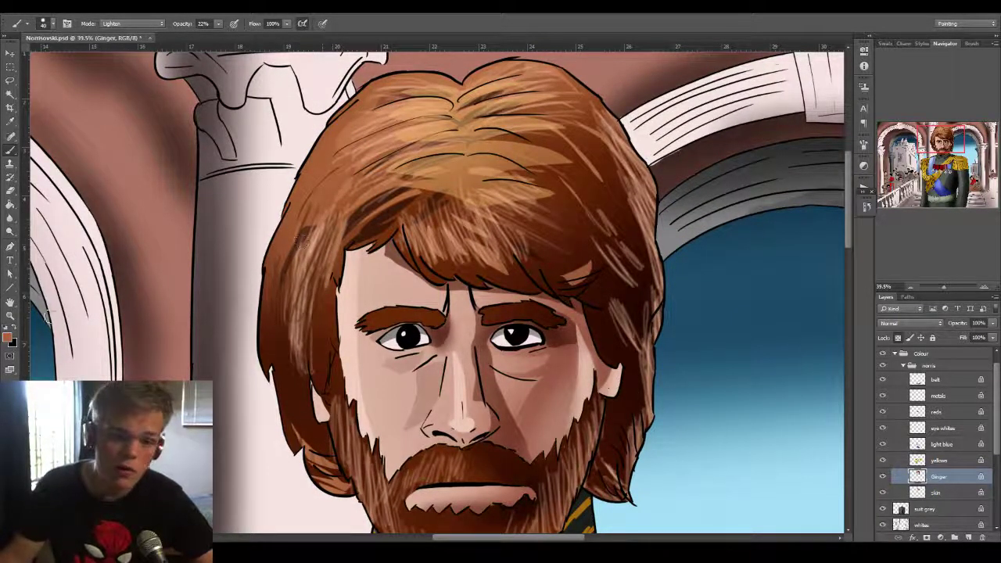
pyautogui.click(8, 338)
pyautogui.moveTo(720, 250); pyautogui.dragTo(721, 231)
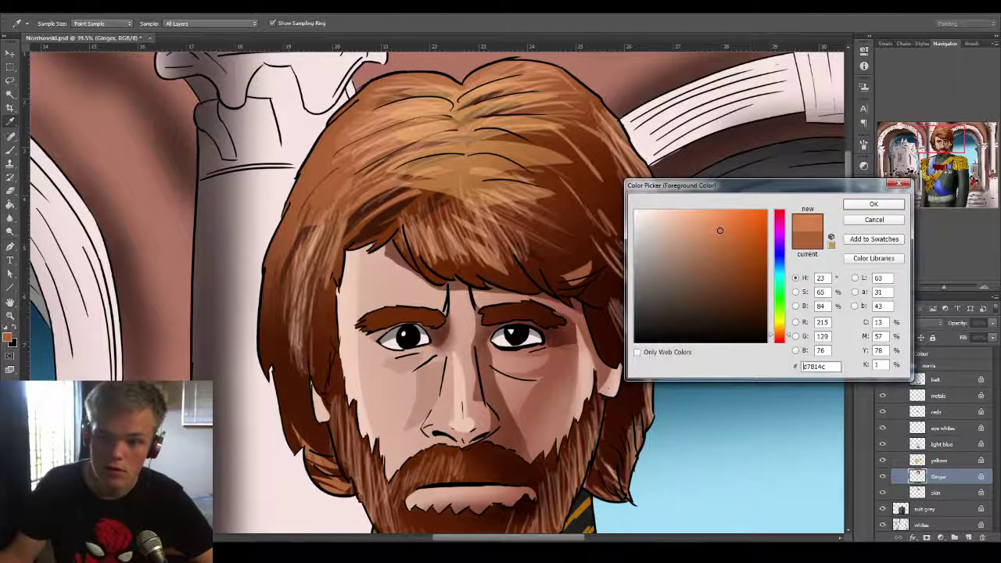
pyautogui.click(877, 205)
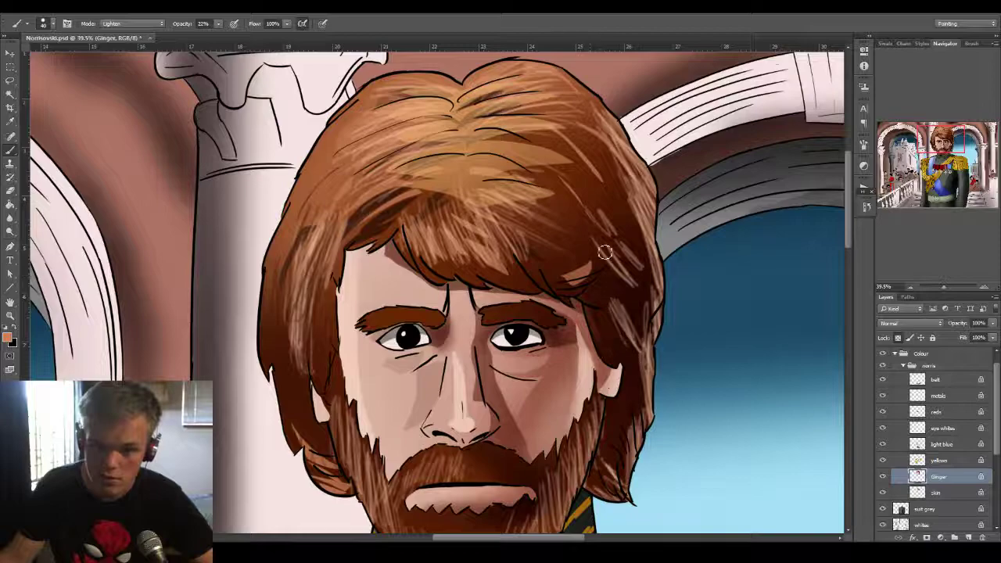
# Reduce the brush to size 25 and paint light orange Lighten strands across the sides, crown and fringe of the hair.
pyautogui.press('[')
pyautogui.press('[')
pyautogui.press('[')
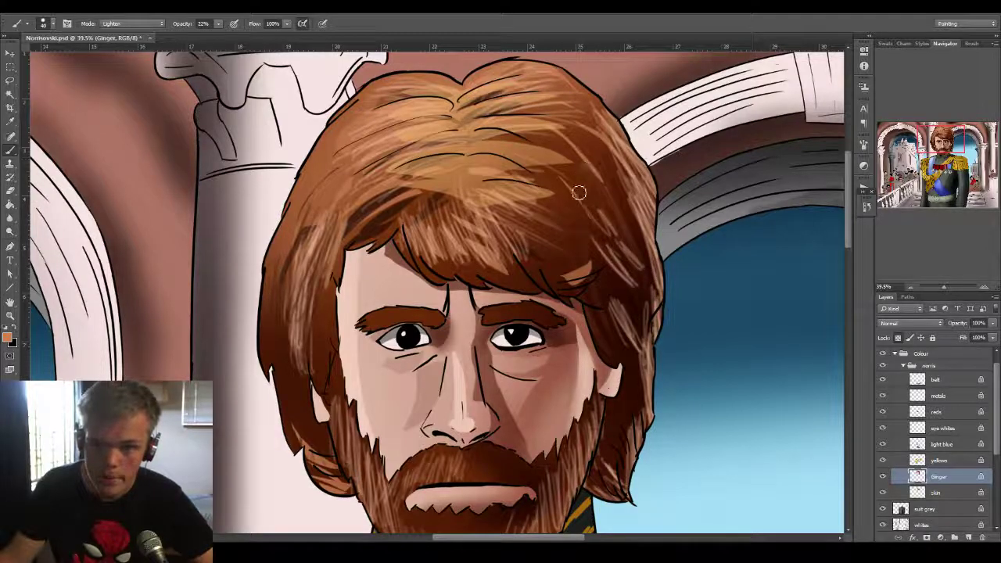
pyautogui.moveTo(302, 220); pyautogui.dragTo(280, 327)
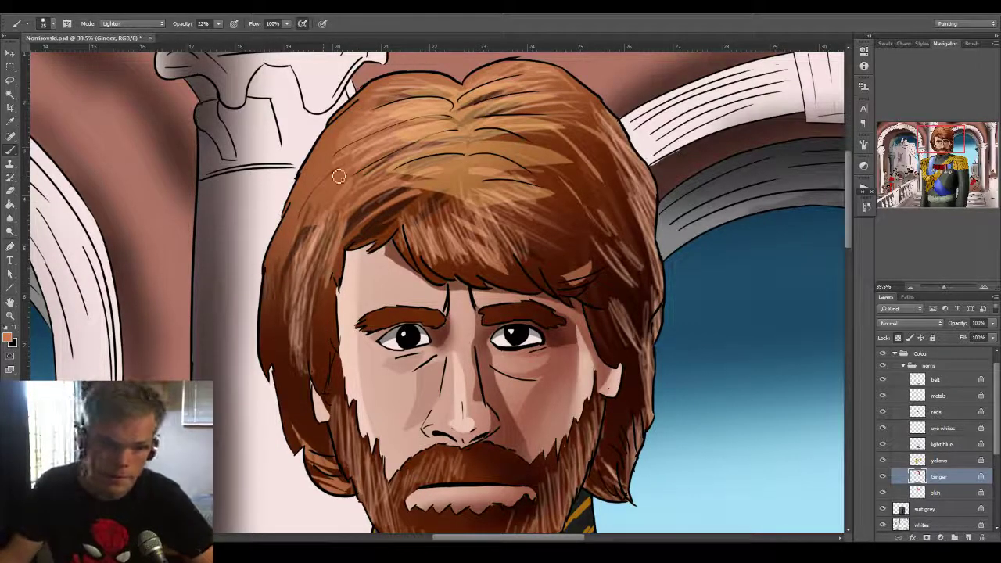
pyautogui.moveTo(340, 177); pyautogui.dragTo(305, 338)
pyautogui.moveTo(335, 235)
pyautogui.mouseDown()
pyautogui.moveTo(330, 397)
pyautogui.moveTo(287, 364)
pyautogui.moveTo(294, 320)
pyautogui.moveTo(277, 373)
pyautogui.moveTo(316, 188)
pyautogui.mouseUp()
pyautogui.moveTo(293, 227)
pyautogui.mouseDown()
pyautogui.moveTo(352, 119)
pyautogui.moveTo(399, 81)
pyautogui.mouseUp()
pyautogui.moveTo(329, 193)
pyautogui.mouseDown()
pyautogui.moveTo(449, 95)
pyautogui.moveTo(599, 172)
pyautogui.moveTo(628, 208)
pyautogui.mouseUp()
pyautogui.moveTo(581, 247)
pyautogui.mouseDown()
pyautogui.moveTo(616, 260)
pyautogui.moveTo(537, 250)
pyautogui.moveTo(584, 323)
pyautogui.moveTo(535, 265)
pyautogui.moveTo(484, 236)
pyautogui.moveTo(478, 299)
pyautogui.moveTo(437, 260)
pyautogui.moveTo(452, 300)
pyautogui.mouseUp()
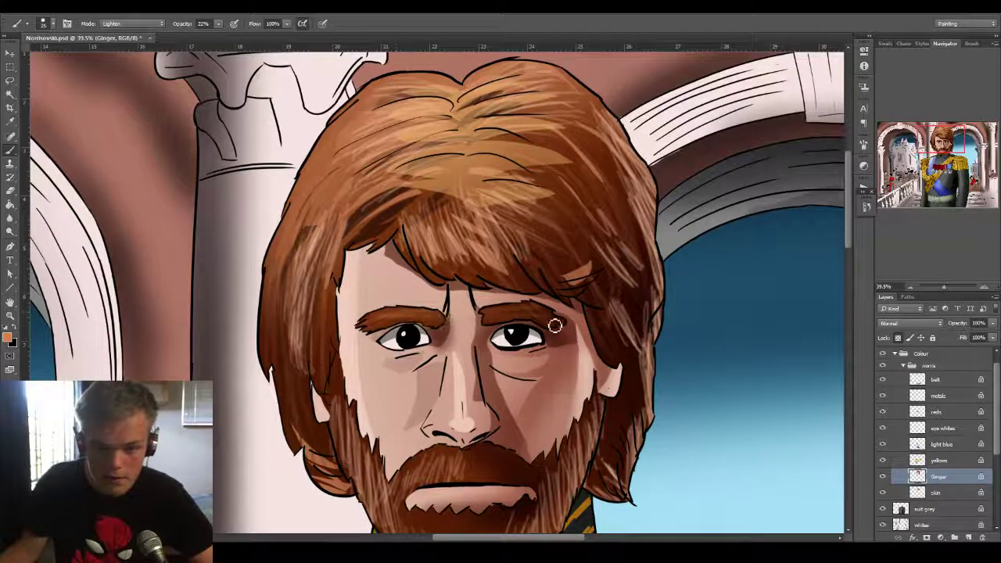
# Set the brush's blend mode to Multiply and its opacity to 43% for the hair shadows.
pyautogui.click(132, 23)
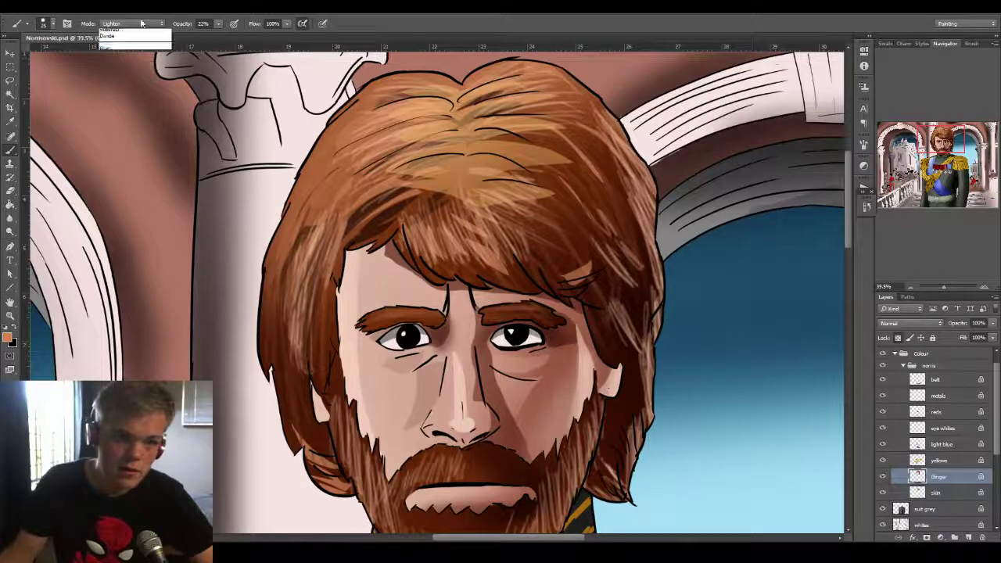
pyautogui.click(139, 73)
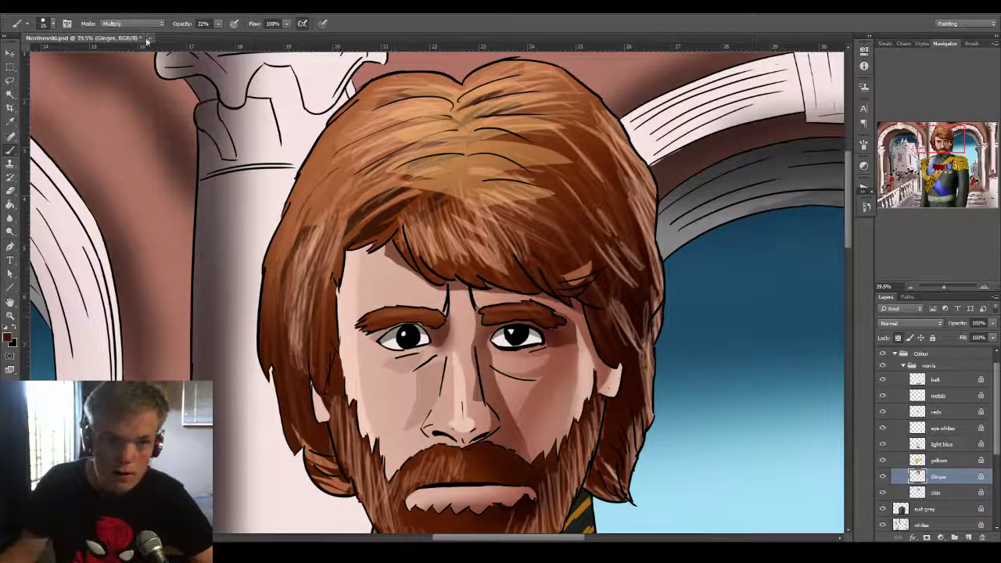
pyautogui.click(219, 24)
pyautogui.moveTo(219, 35); pyautogui.dragTo(230, 36)
pyautogui.press('4')
pyautogui.press('3')
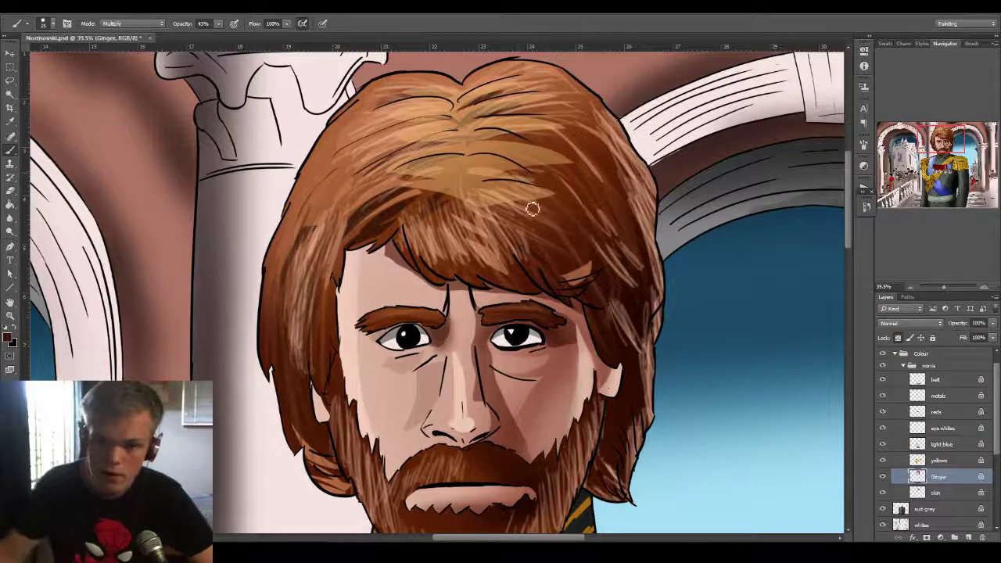
# Paint dark brown Multiply strands along the fringe, crown and side of the hair, following the direction of growth.
pyautogui.moveTo(532, 209)
pyautogui.mouseDown()
pyautogui.moveTo(609, 295)
pyautogui.moveTo(555, 208)
pyautogui.moveTo(557, 236)
pyautogui.mouseUp()
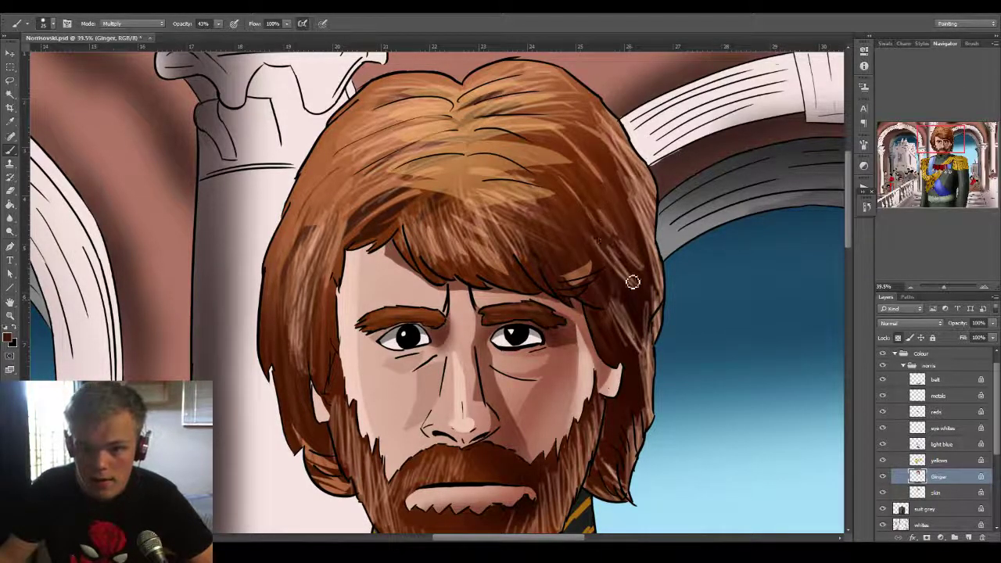
pyautogui.moveTo(343, 186); pyautogui.dragTo(303, 274)
pyautogui.moveTo(345, 180)
pyautogui.mouseDown()
pyautogui.moveTo(325, 192)
pyautogui.moveTo(300, 281)
pyautogui.mouseUp()
pyautogui.moveTo(391, 112); pyautogui.dragTo(322, 146)
pyautogui.moveTo(385, 147); pyautogui.dragTo(316, 207)
pyautogui.moveTo(413, 127)
pyautogui.mouseDown()
pyautogui.moveTo(305, 207)
pyautogui.moveTo(303, 225)
pyautogui.mouseUp()
pyautogui.moveTo(417, 182)
pyautogui.mouseDown()
pyautogui.moveTo(394, 169)
pyautogui.moveTo(258, 286)
pyautogui.moveTo(300, 246)
pyautogui.moveTo(252, 337)
pyautogui.mouseUp()
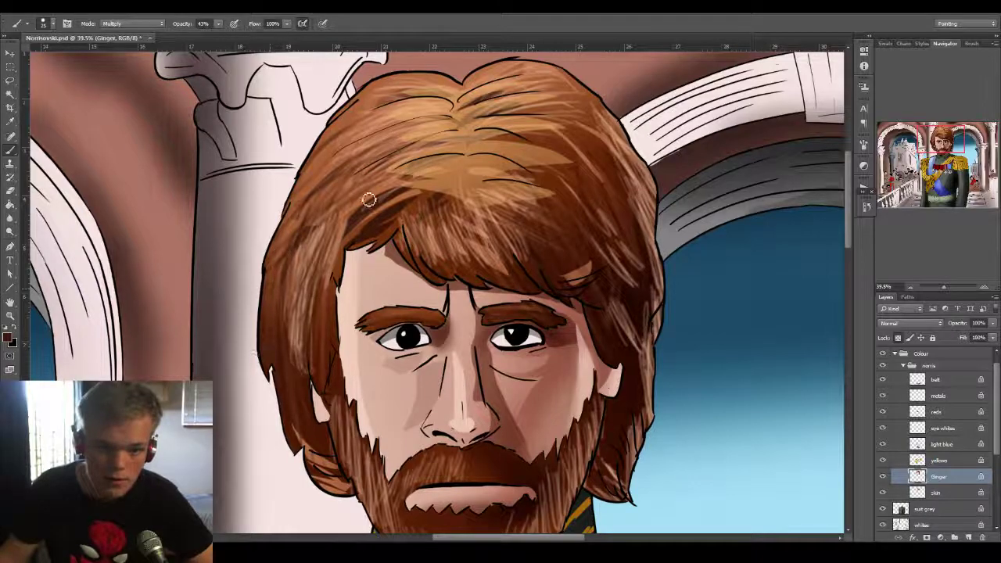
pyautogui.moveTo(413, 175); pyautogui.dragTo(319, 407)
# Darken the sideburns, beard and moustache with dark brown Multiply hair strokes.
pyautogui.moveTo(341, 305)
pyautogui.mouseDown()
pyautogui.moveTo(324, 429)
pyautogui.moveTo(312, 302)
pyautogui.moveTo(344, 515)
pyautogui.moveTo(319, 473)
pyautogui.moveTo(318, 409)
pyautogui.moveTo(322, 433)
pyautogui.moveTo(388, 523)
pyautogui.moveTo(356, 499)
pyautogui.moveTo(360, 412)
pyautogui.moveTo(384, 536)
pyautogui.mouseUp()
pyautogui.scroll(-4, 377, 464)
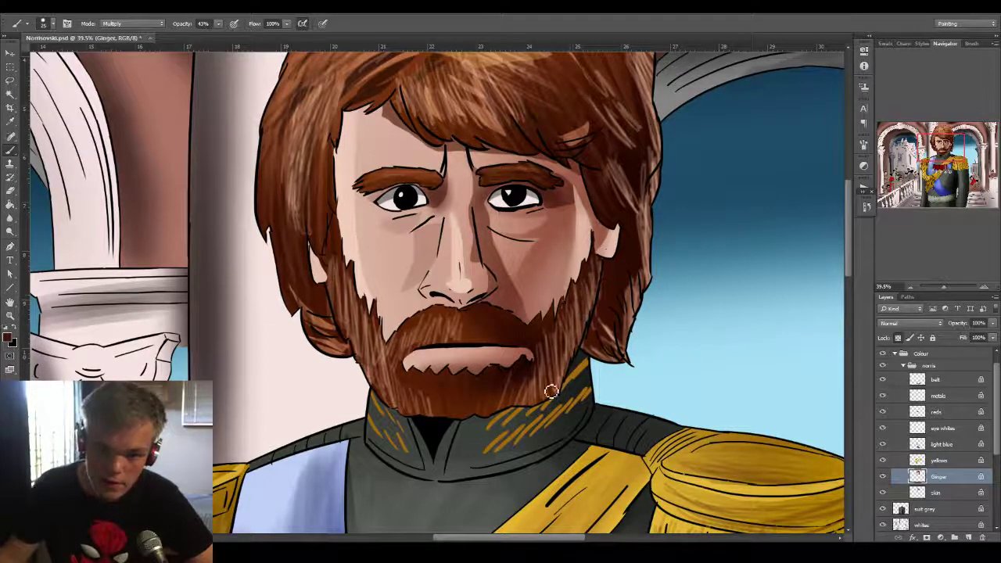
pyautogui.moveTo(559, 307); pyautogui.dragTo(551, 391)
pyautogui.moveTo(422, 319); pyautogui.dragTo(413, 334)
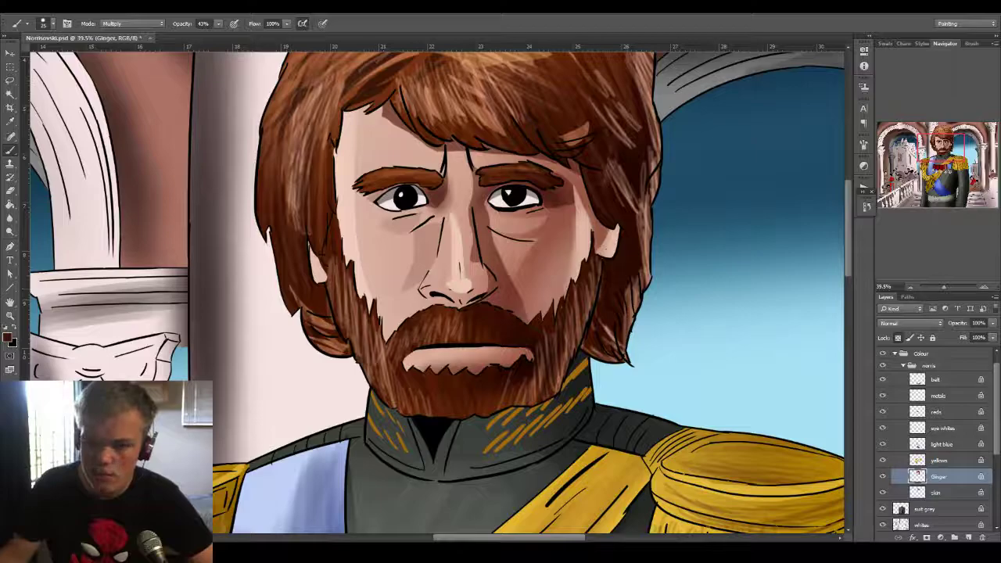
pyautogui.press('z')
pyautogui.moveTo(619, 248)
pyautogui.mouseDown()
pyautogui.moveTo(552, 203)
pyautogui.moveTo(626, 235)
pyautogui.mouseUp()
pyautogui.press('b')
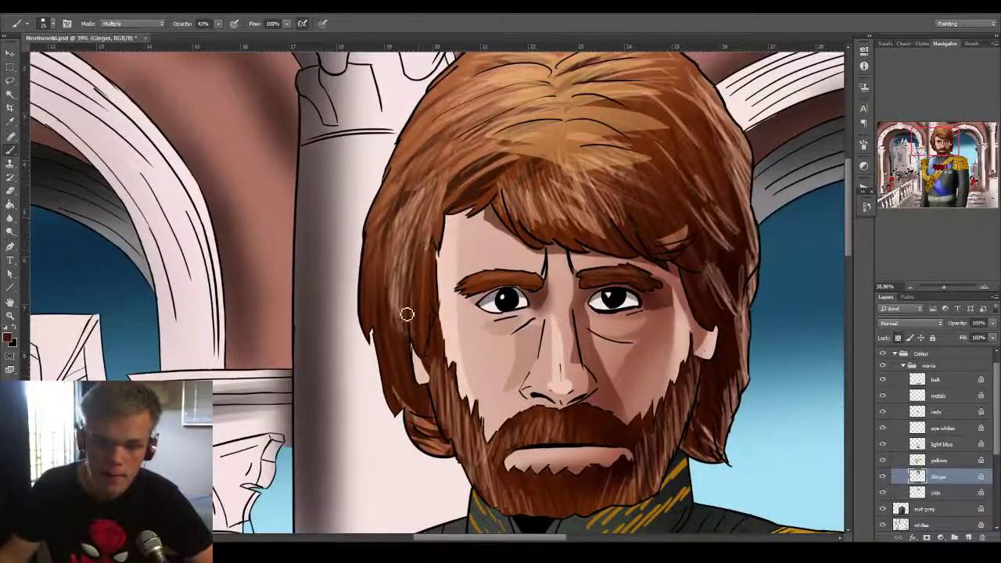
# Add dark brown Multiply strands to the lower hair beside the lit cheek, and return to the full portrait.
pyautogui.moveTo(406, 313)
pyautogui.mouseDown()
pyautogui.moveTo(411, 252)
pyautogui.moveTo(397, 363)
pyautogui.moveTo(431, 197)
pyautogui.moveTo(391, 348)
pyautogui.mouseUp()
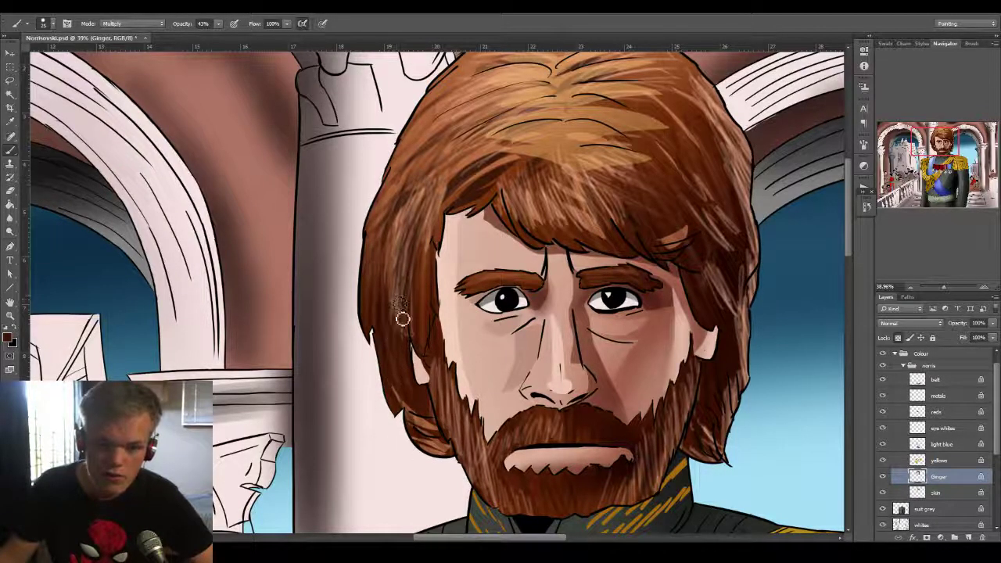
pyautogui.press('z')
pyautogui.moveTo(518, 293); pyautogui.dragTo(429, 272)
pyautogui.moveTo(479, 238)
pyautogui.mouseDown()
pyautogui.moveTo(508, 237)
pyautogui.moveTo(513, 266)
pyautogui.mouseUp()
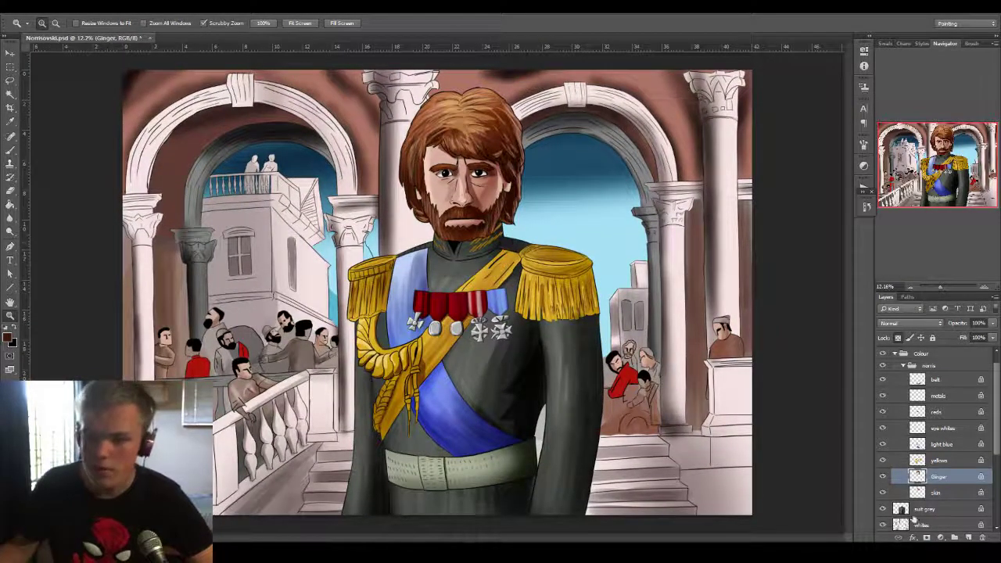
# Increase the saturation of the skin layer with a Hue/Saturation adjustment.
pyautogui.click(951, 493)
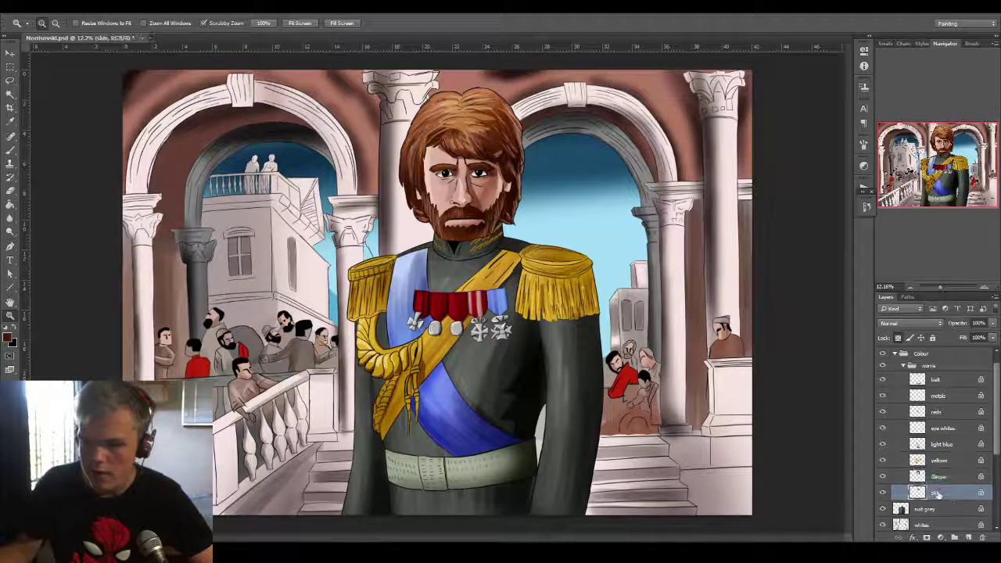
pyautogui.click(70, 13)
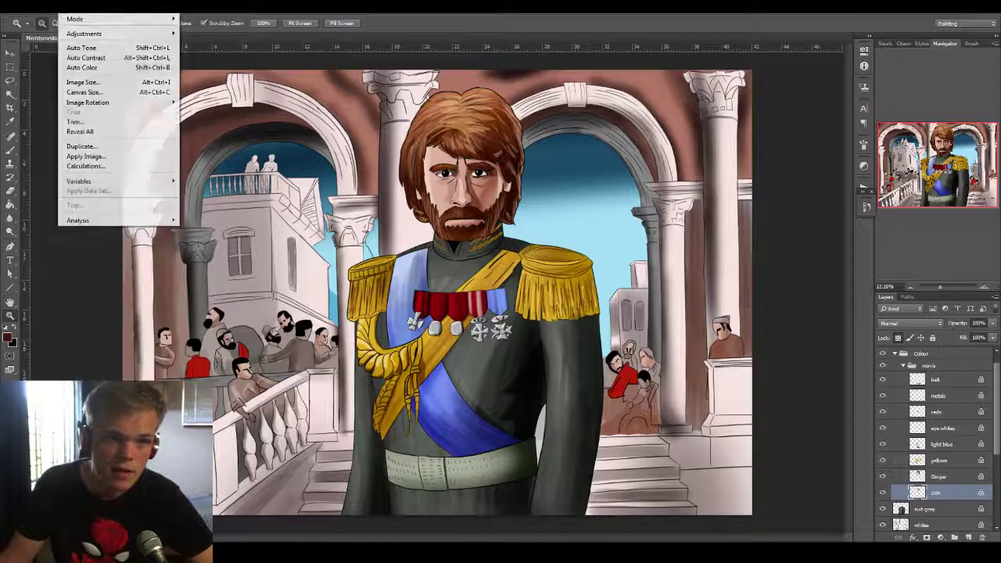
pyautogui.moveTo(86, 34)
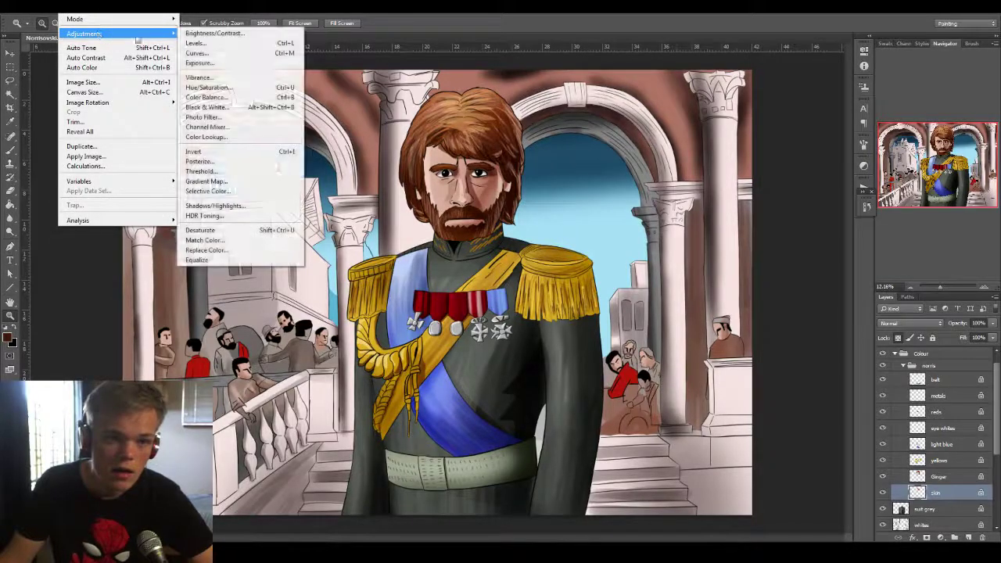
pyautogui.click(205, 87)
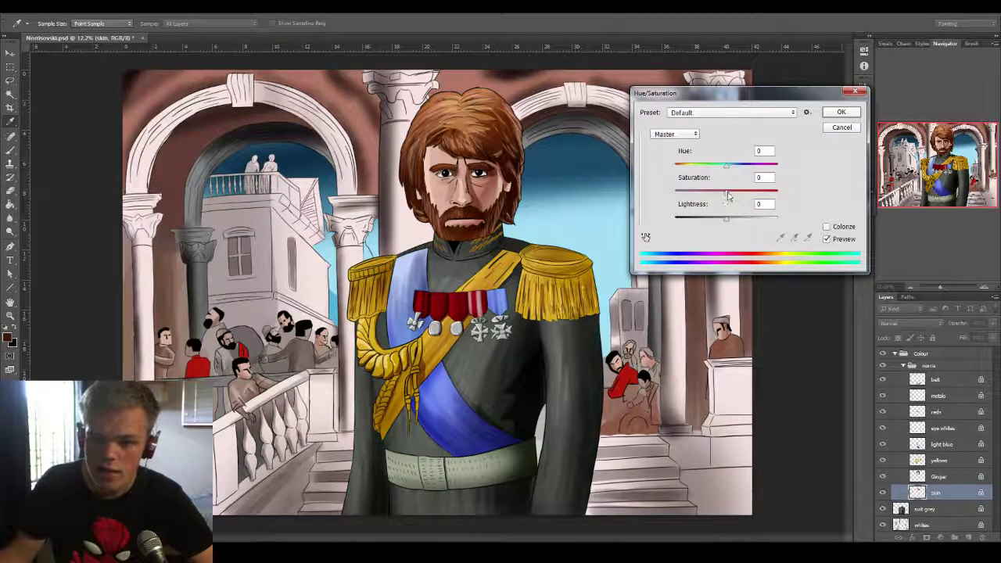
pyautogui.moveTo(727, 195); pyautogui.dragTo(738, 199)
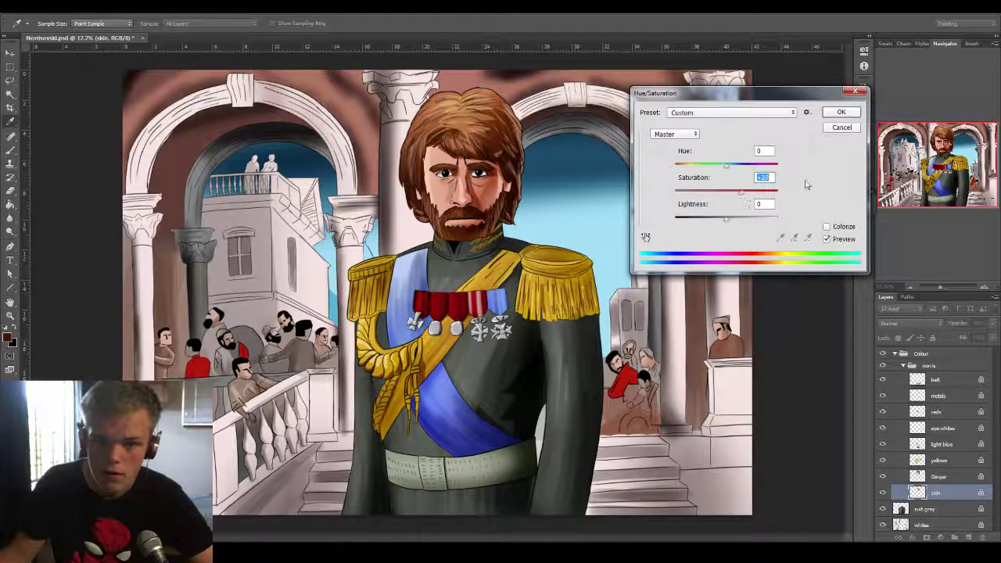
pyautogui.click(841, 112)
# Sample the reddish cheek shadow and paint Multiply strokes along the shaded cheek's outer edge and below its eye.
pyautogui.press('z')
pyautogui.moveTo(469, 165); pyautogui.dragTo(524, 209)
pyautogui.press('b')
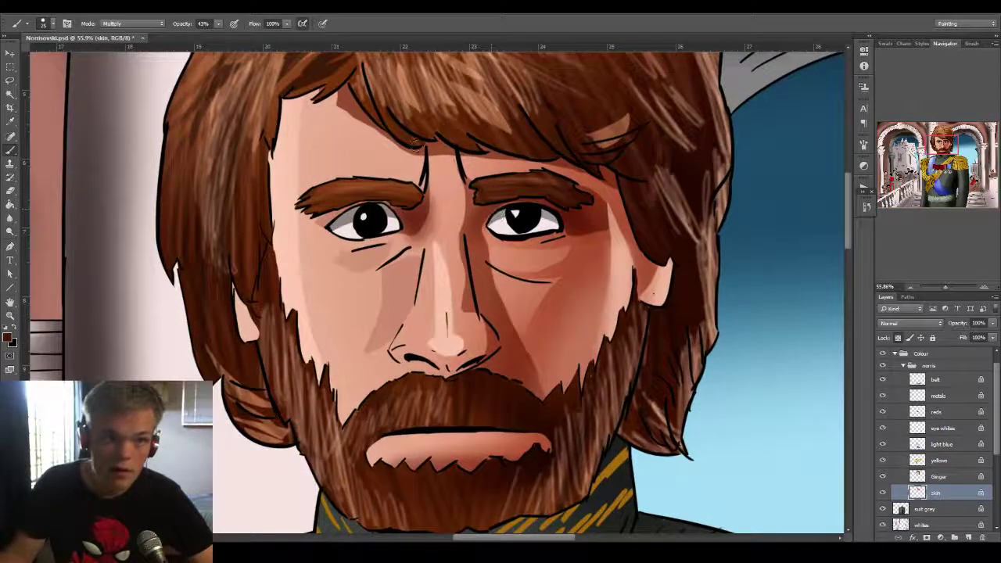
pyautogui.keyDown('alt'); pyautogui.click(565, 292); pyautogui.keyUp('alt')
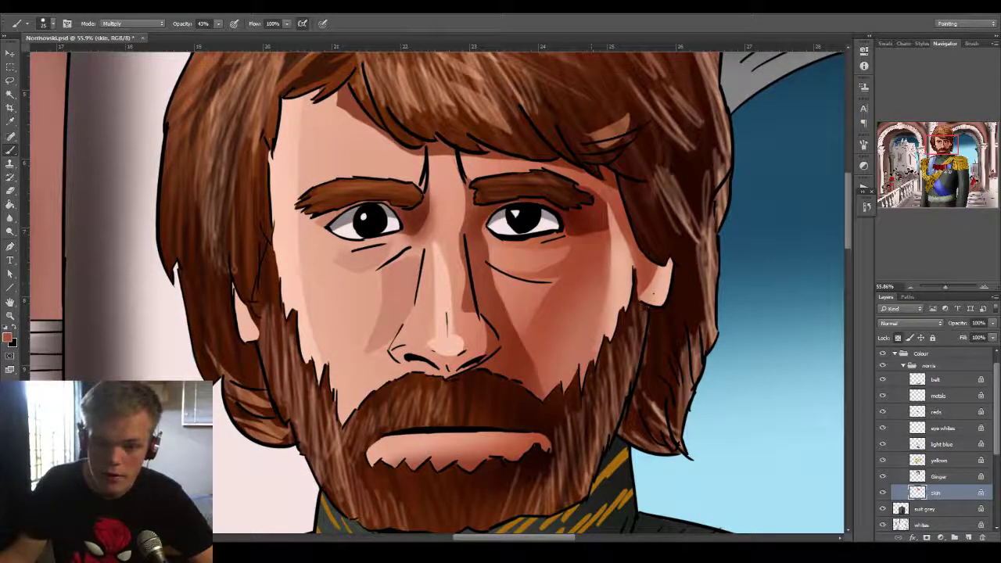
pyautogui.moveTo(614, 264); pyautogui.dragTo(593, 389)
pyautogui.moveTo(623, 300); pyautogui.dragTo(622, 266)
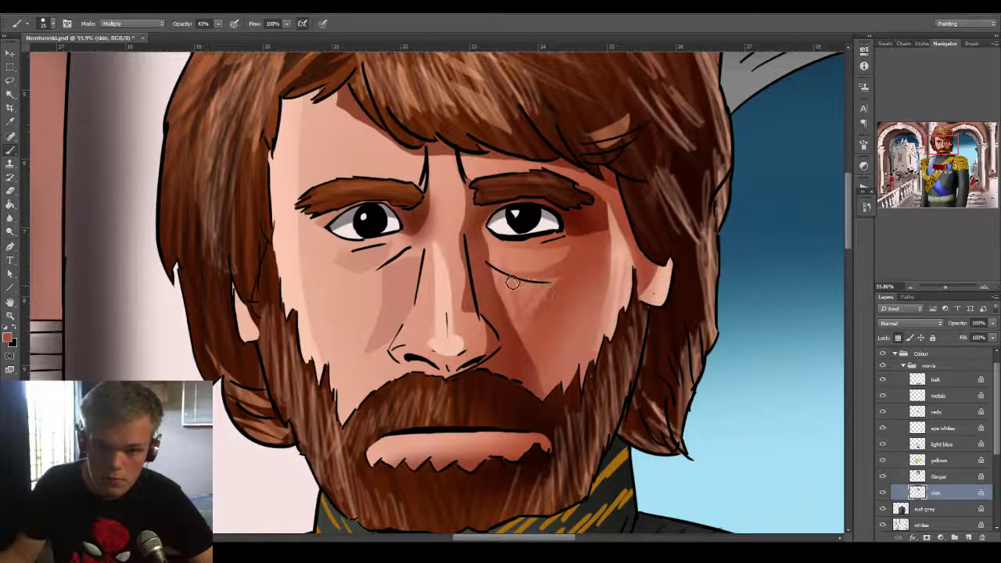
pyautogui.moveTo(513, 311); pyautogui.dragTo(505, 286)
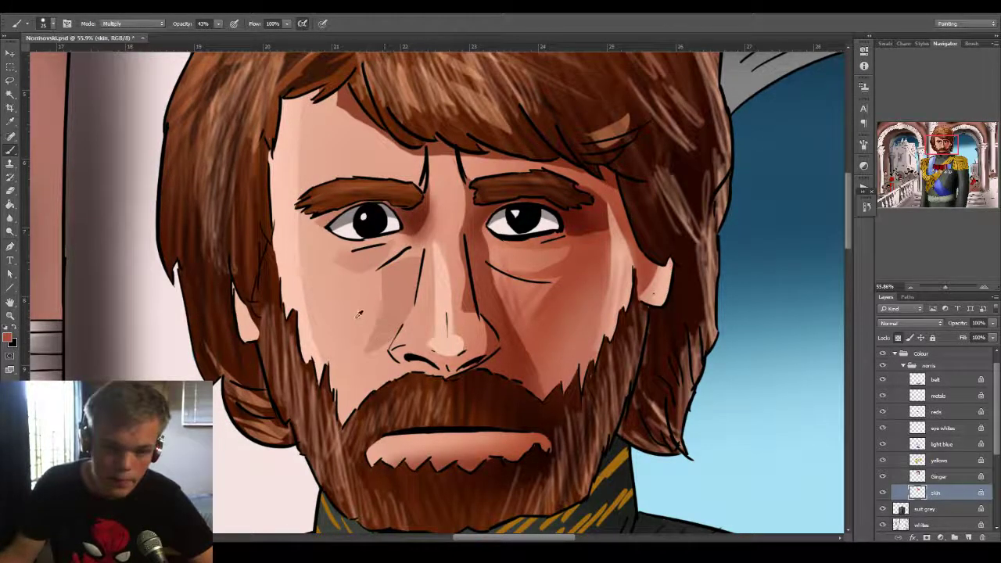
# Sample the lighter skin tone and build up Multiply shading strokes across the lit cheek, forehead and nose bridge.
pyautogui.keyDown('alt'); pyautogui.click(341, 315); pyautogui.keyUp('alt')
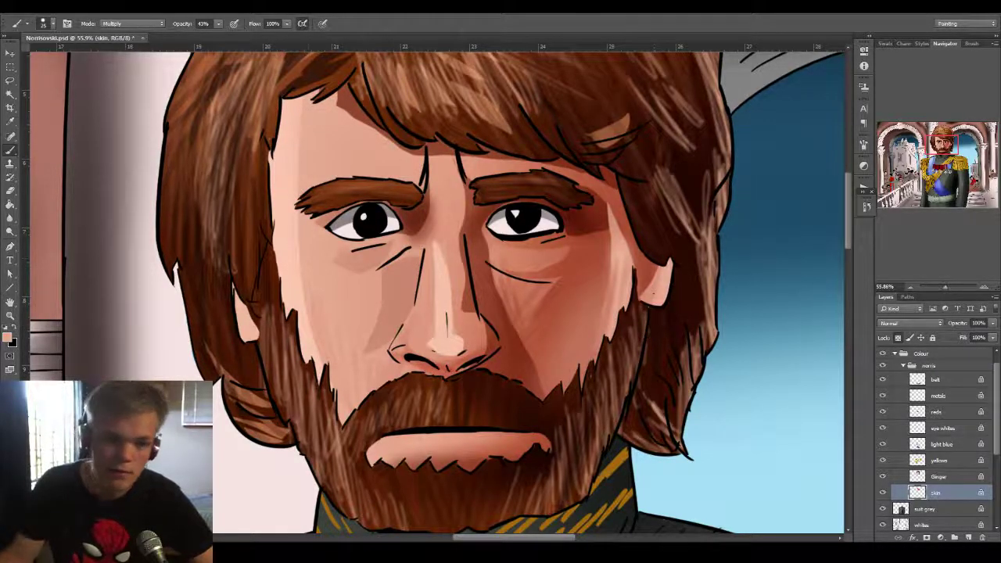
pyautogui.moveTo(295, 245); pyautogui.dragTo(299, 258)
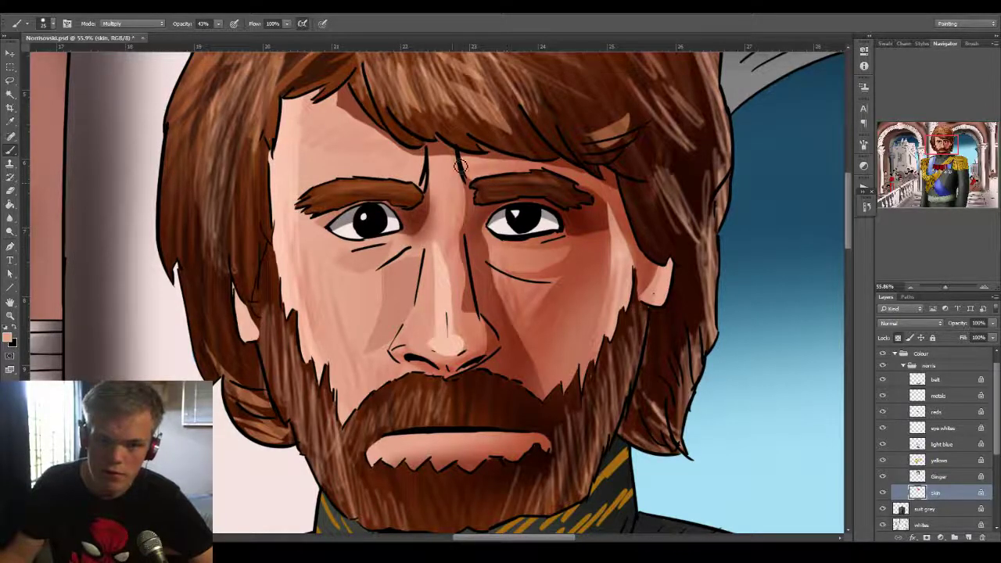
pyautogui.press('z')
pyautogui.moveTo(485, 260)
pyautogui.mouseDown()
pyautogui.moveTo(313, 330)
pyautogui.moveTo(442, 304)
pyautogui.moveTo(406, 291)
pyautogui.mouseUp()
pyautogui.press('b')
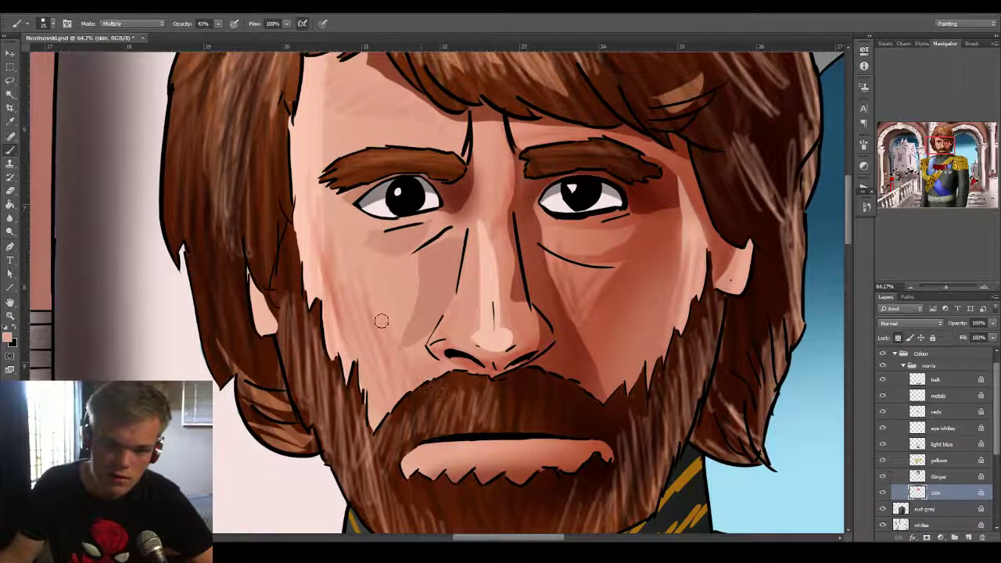
pyautogui.press('z')
pyautogui.moveTo(447, 389)
pyautogui.mouseDown()
pyautogui.moveTo(361, 428)
pyautogui.moveTo(469, 388)
pyautogui.moveTo(500, 387)
pyautogui.mouseUp()
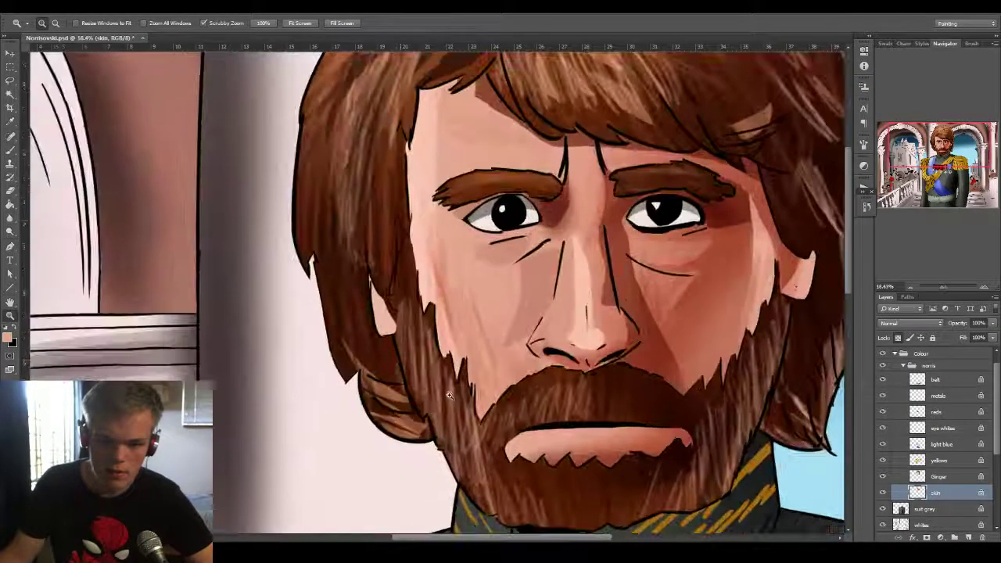
# Switch the brush to Normal mode and blend the streaky strokes on the lit cheek with the sampled skin tone.
pyautogui.press('b')
pyautogui.click(133, 24)
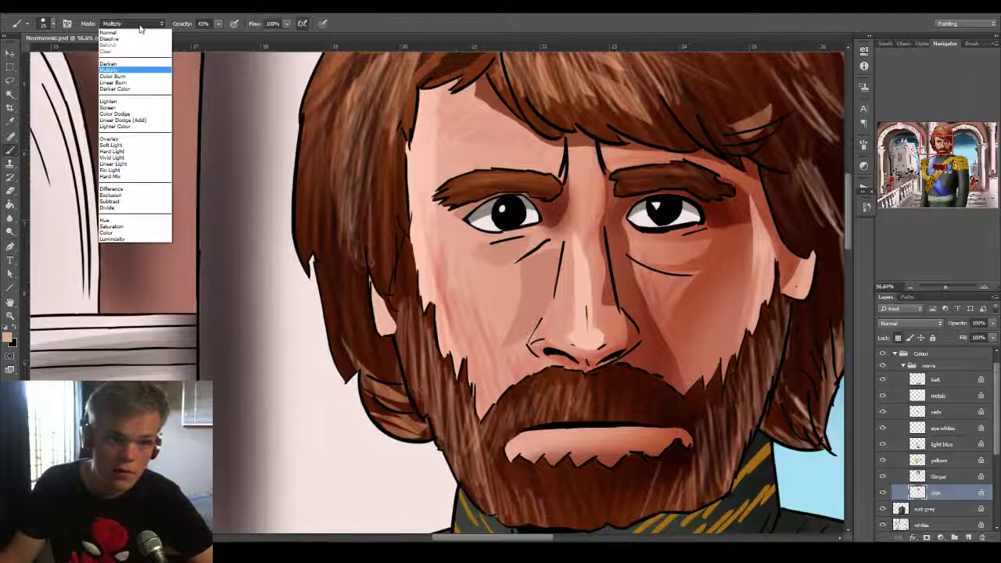
pyautogui.click(122, 33)
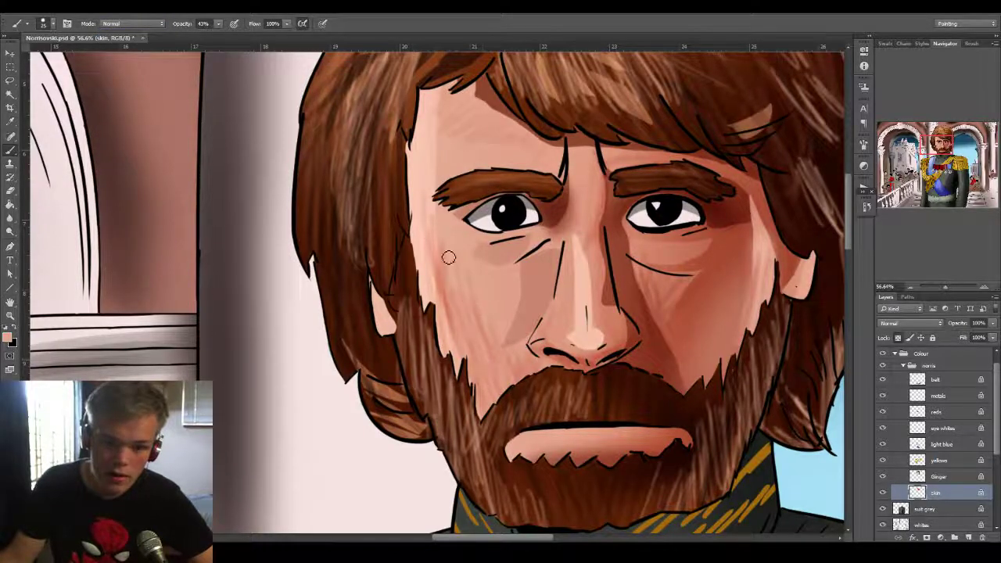
pyautogui.moveTo(448, 258); pyautogui.dragTo(463, 332)
pyautogui.moveTo(467, 285); pyautogui.dragTo(495, 341)
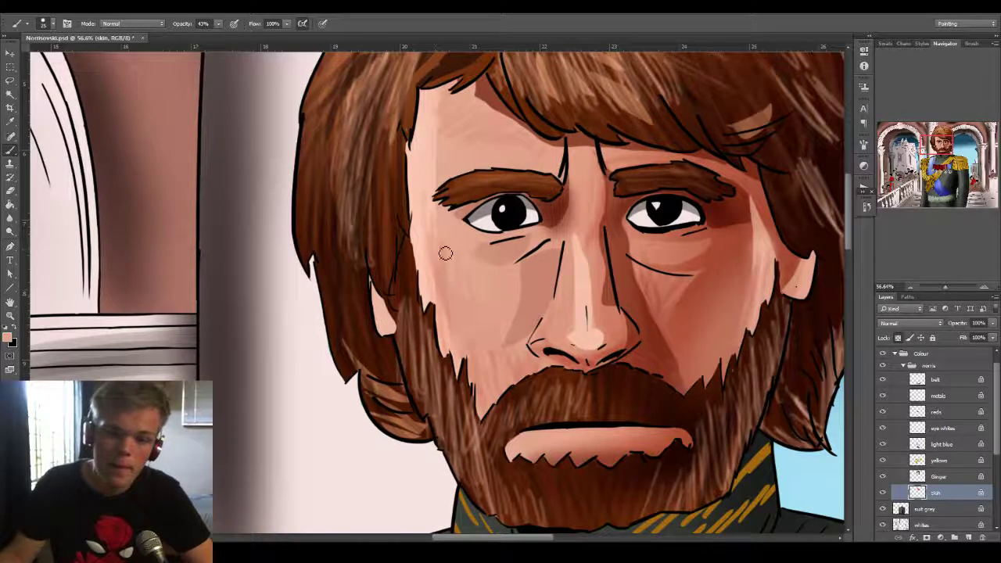
pyautogui.press('z')
pyautogui.moveTo(513, 313)
pyautogui.mouseDown()
pyautogui.moveTo(447, 349)
pyautogui.moveTo(469, 337)
pyautogui.mouseUp()
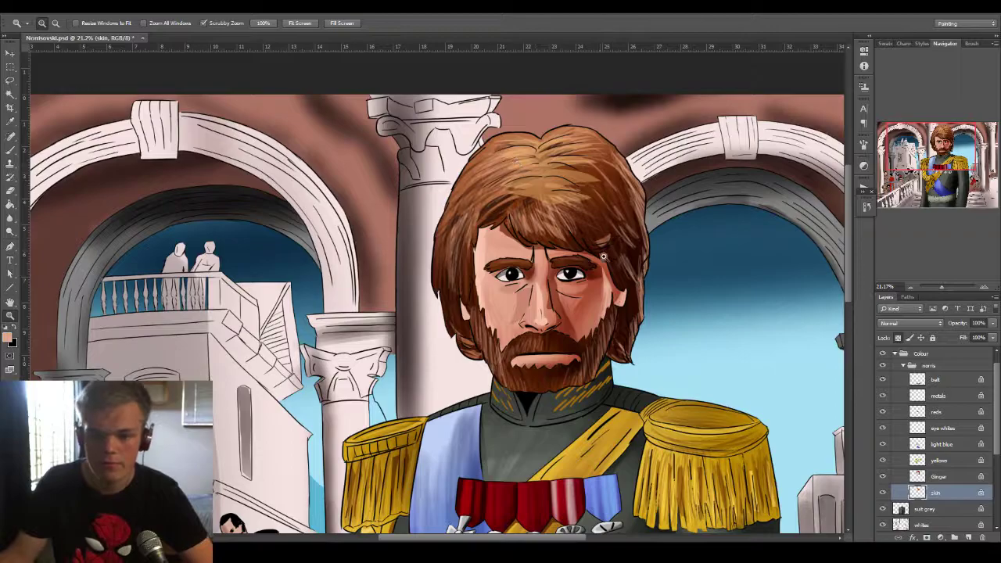
pyautogui.moveTo(589, 262)
pyautogui.mouseDown()
pyautogui.moveTo(522, 295)
pyautogui.moveTo(535, 226)
pyautogui.moveTo(546, 233)
pyautogui.mouseUp()
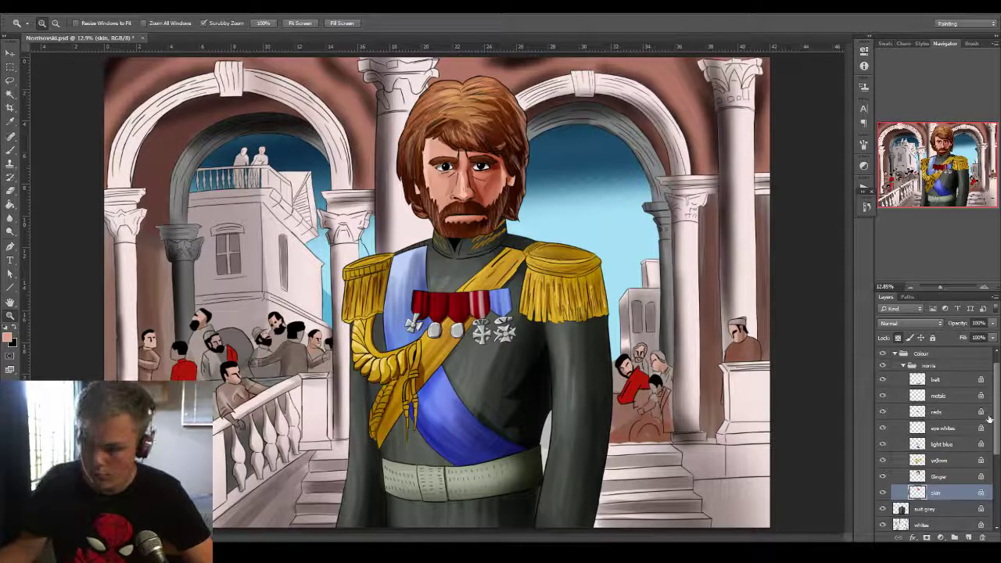
# Toggle the sky layer's visibility to check its contents and look through the remaining colour layers.
pyautogui.scroll(-5, 990, 420)
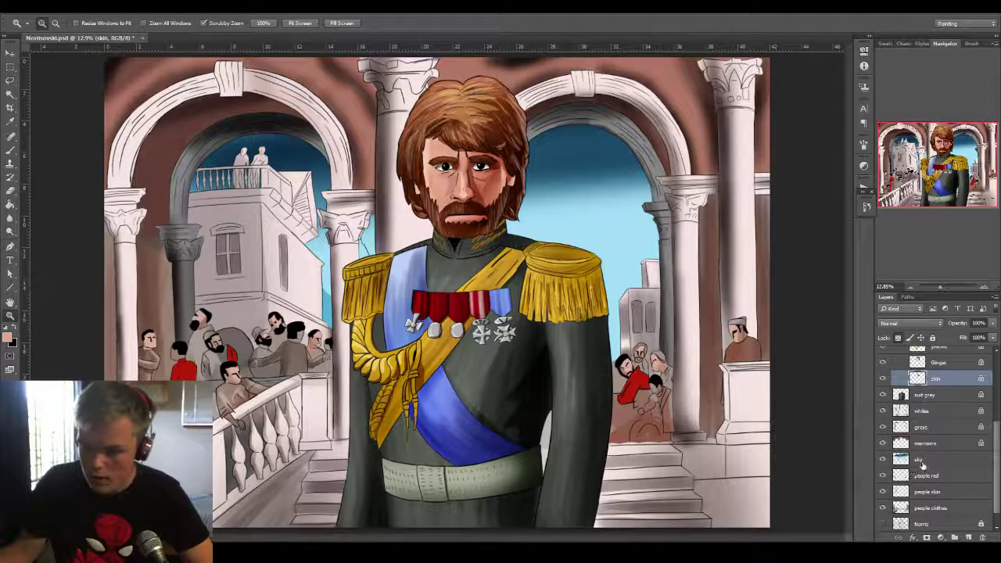
pyautogui.click(917, 460)
pyautogui.click(883, 463)
pyautogui.click(883, 462)
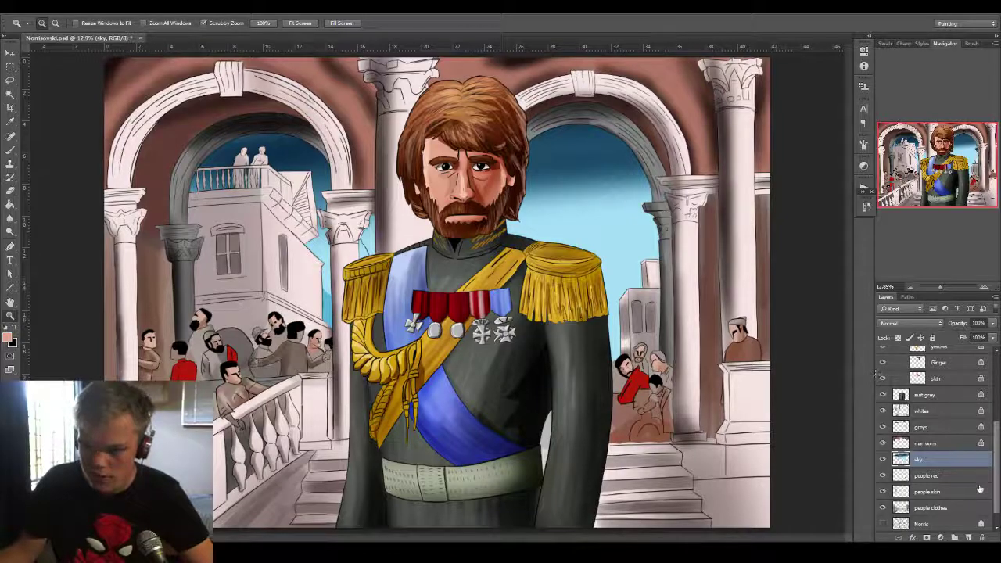
pyautogui.scroll(-1, 935, 469)
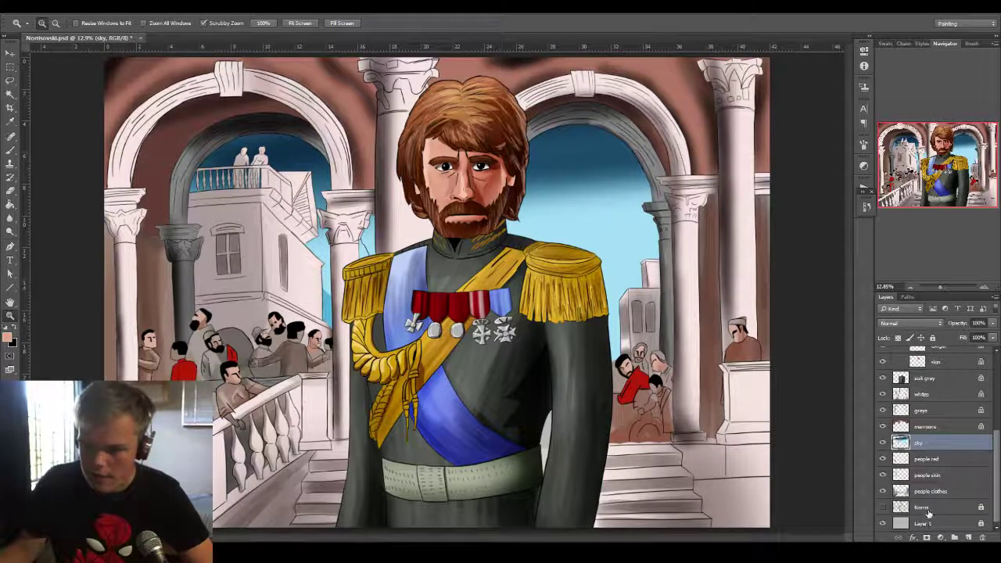
pyautogui.scroll(5, 935, 438)
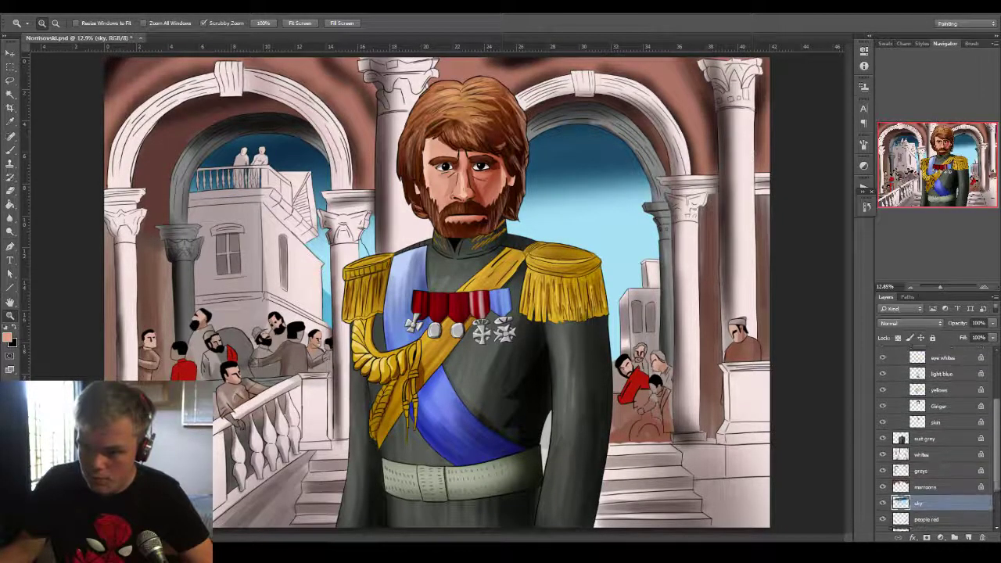
pyautogui.scroll(1, 934, 438)
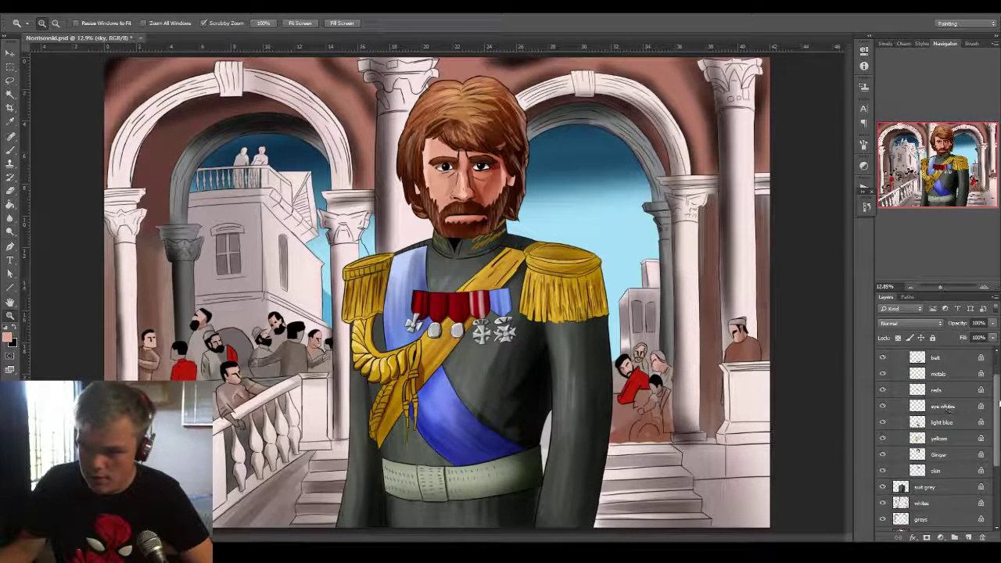
# Check the whites layer by toggling its visibility, and make it the active layer.
pyautogui.scroll(-2, 939, 422)
pyautogui.click(882, 462)
pyautogui.click(882, 462)
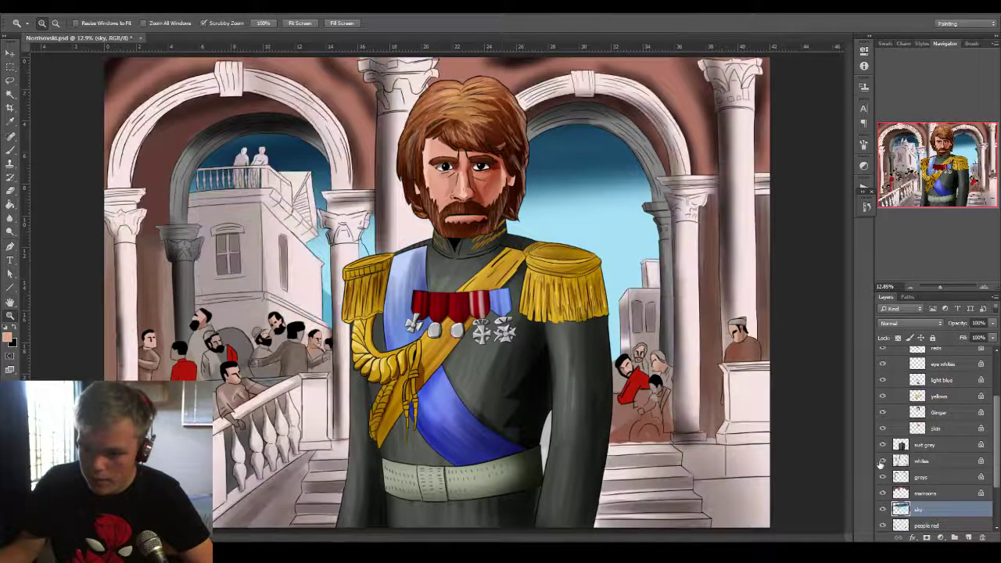
pyautogui.click(923, 462)
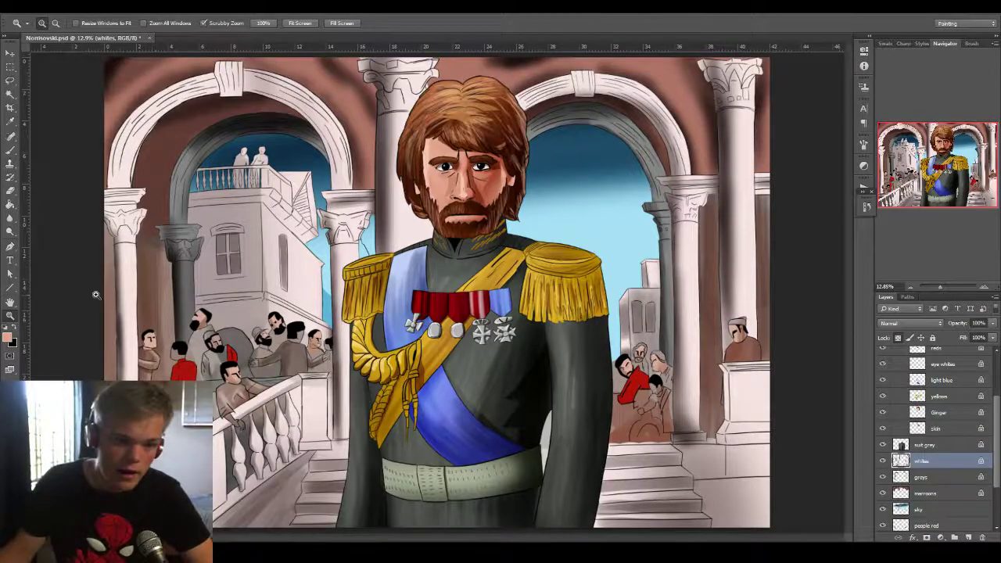
# Sample the grey column shadow, enlarge the brush to 60 and paint soft Normal-mode shading up the outermost column.
pyautogui.moveTo(97, 295); pyautogui.dragTo(149, 300)
pyautogui.press('b')
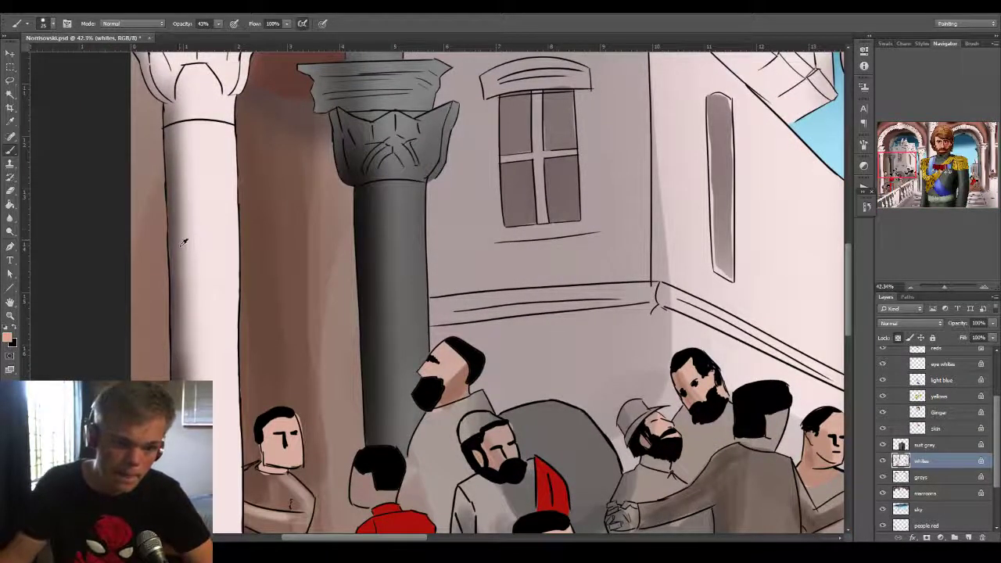
pyautogui.press('z')
pyautogui.moveTo(216, 281); pyautogui.dragTo(188, 293)
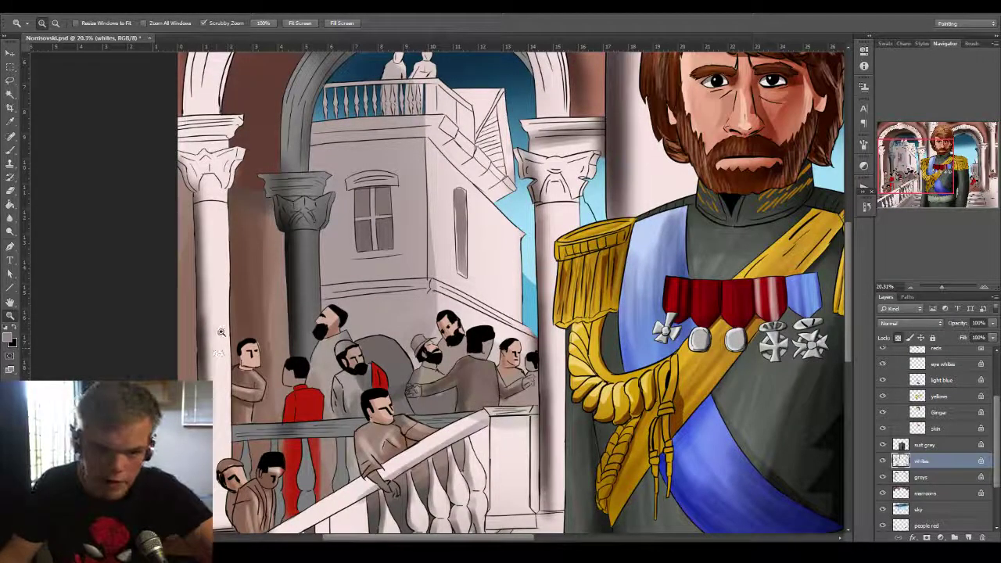
pyautogui.press('b')
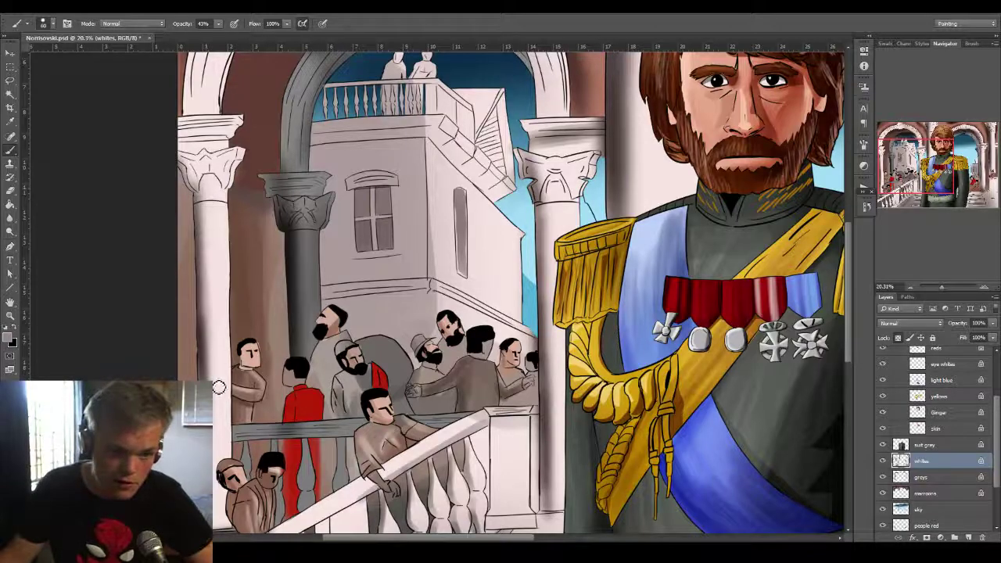
pyautogui.moveTo(208, 300); pyautogui.dragTo(211, 193)
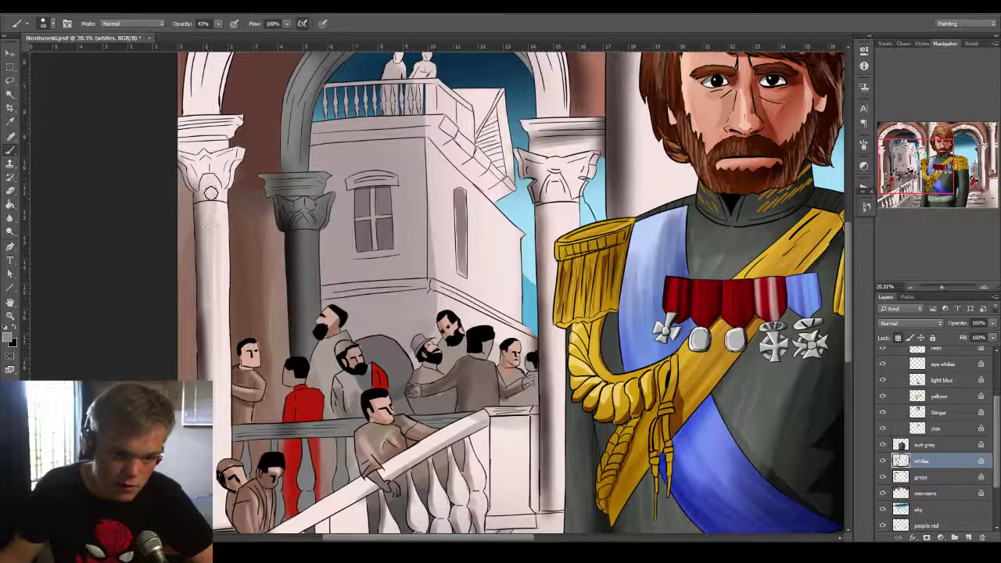
# Lower the brush opacity to 29% for shading the base of the outermost column beside the balustrade.
pyautogui.press('space')
pyautogui.moveTo(218, 414); pyautogui.dragTo(253, 261)
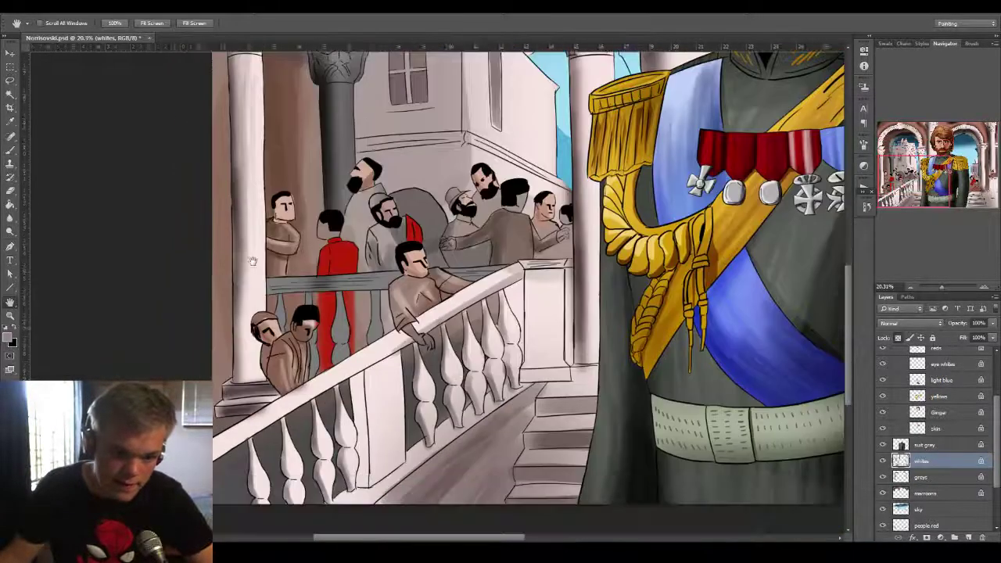
pyautogui.press('z')
pyautogui.click(222, 296)
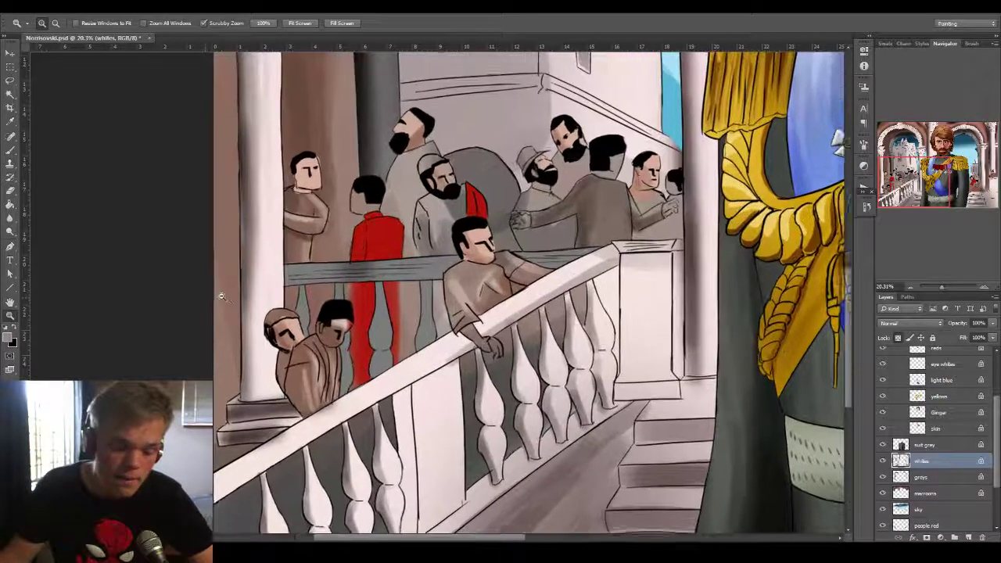
pyautogui.press('b')
pyautogui.click(218, 24)
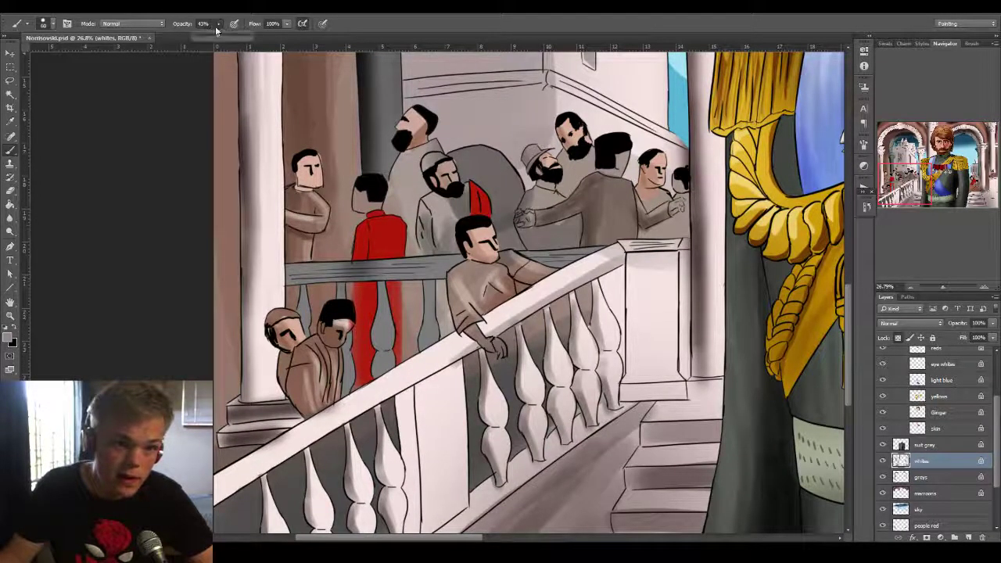
pyautogui.moveTo(218, 36); pyautogui.dragTo(209, 37)
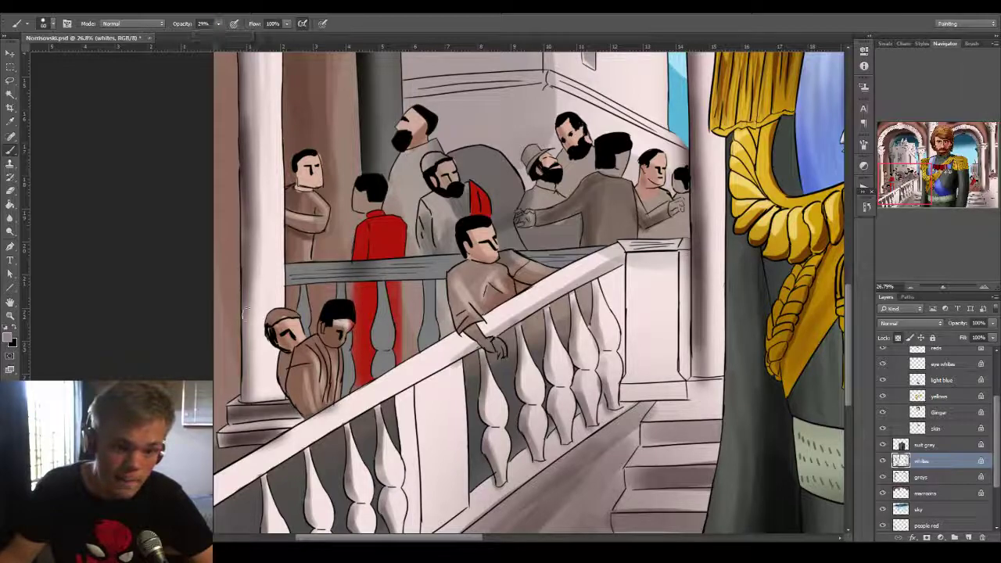
# Darken the foreground colour to grey #5a5757 and paint soft shading down the lower shaft of the outermost column beside the balustrade.
pyautogui.moveTo(257, 278); pyautogui.dragTo(261, 396)
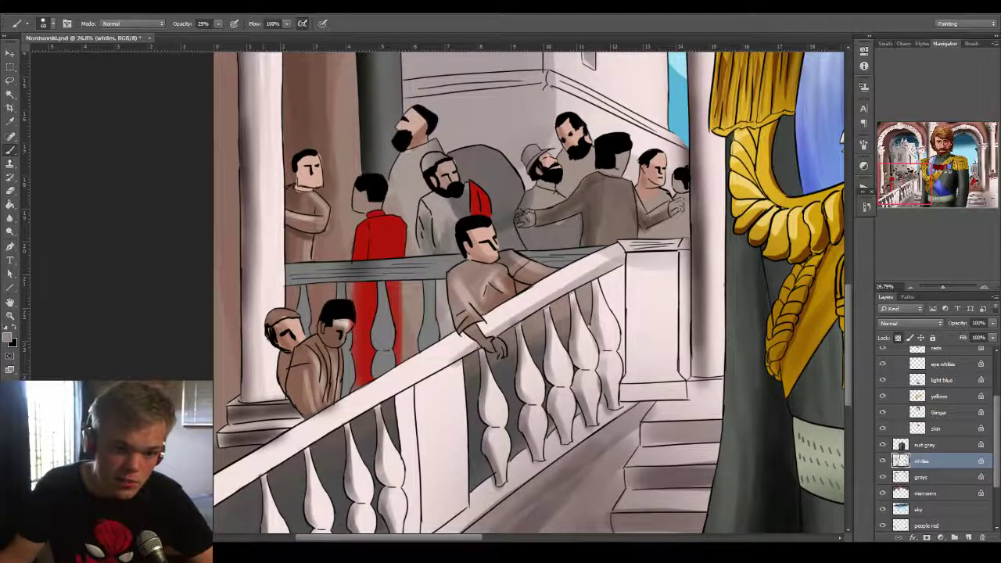
pyautogui.click(7, 338)
pyautogui.click(649, 280)
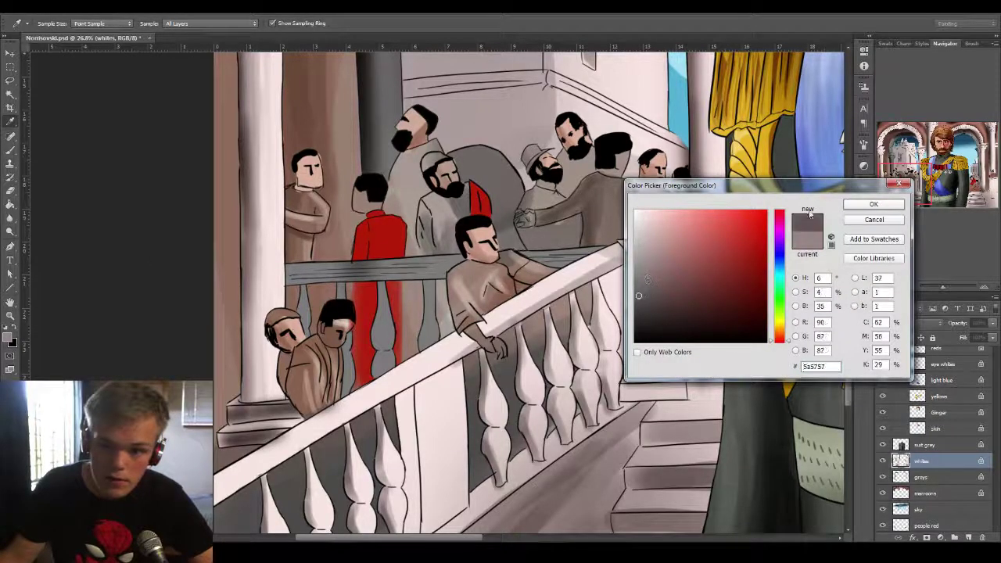
pyautogui.click(873, 203)
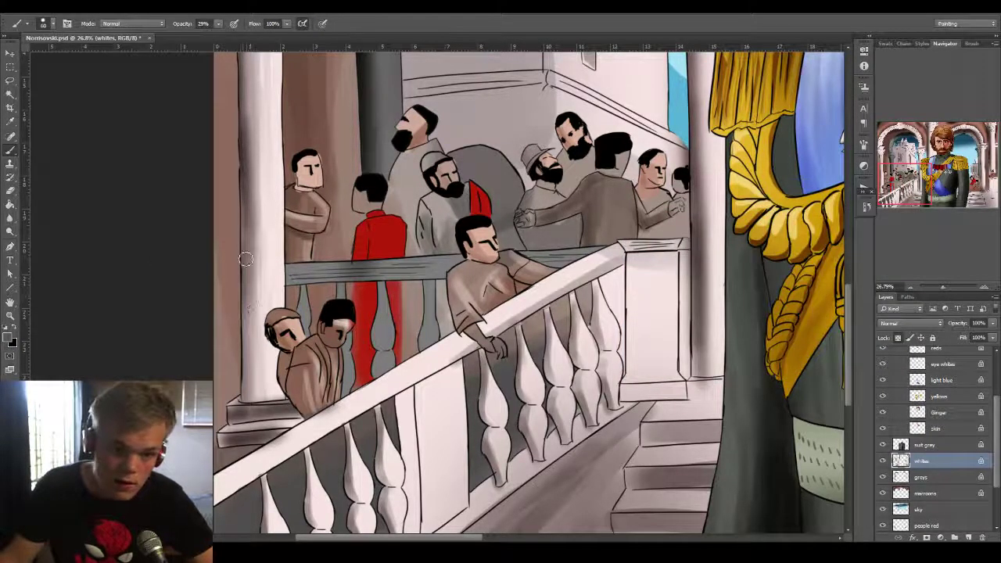
pyautogui.moveTo(254, 217); pyautogui.dragTo(270, 420)
# Set the foreground colour to black and deepen the shading on the outermost column's lower shaft at 29% brush opacity.
pyautogui.click(7, 342)
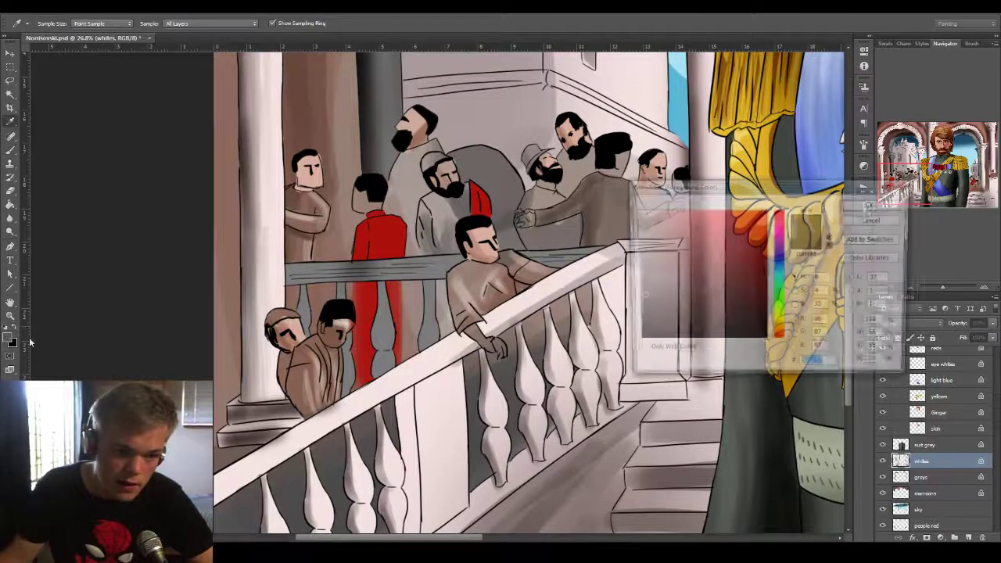
pyautogui.click(637, 341)
pyautogui.click(877, 205)
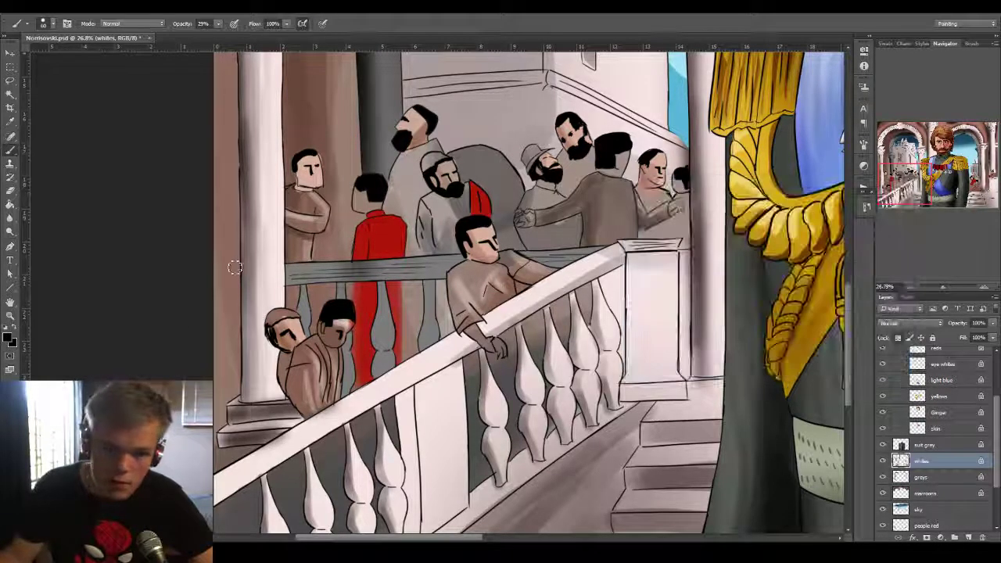
pyautogui.moveTo(252, 208)
pyautogui.mouseDown()
pyautogui.moveTo(262, 409)
pyautogui.moveTo(263, 399)
pyautogui.mouseUp()
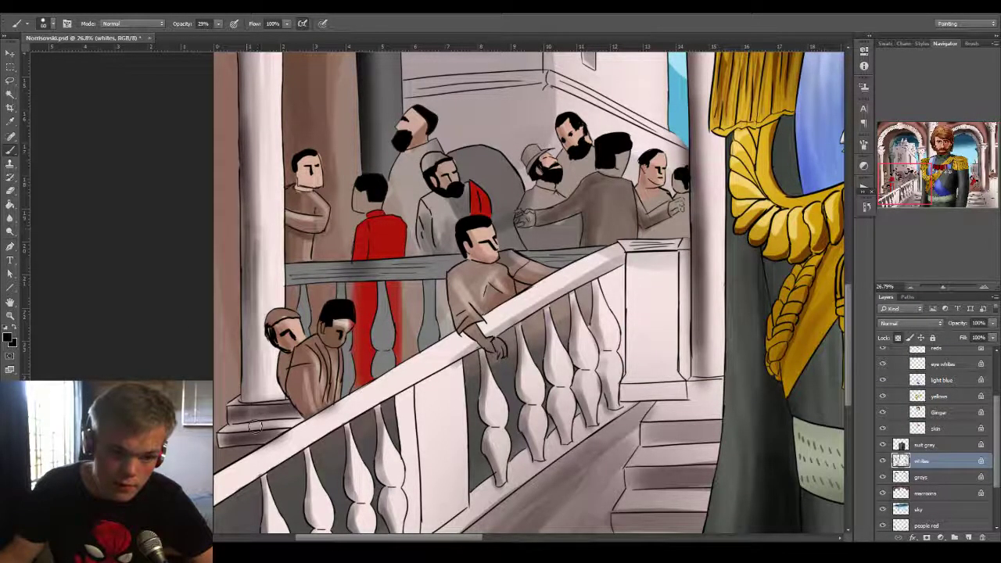
pyautogui.moveTo(260, 223); pyautogui.dragTo(263, 322)
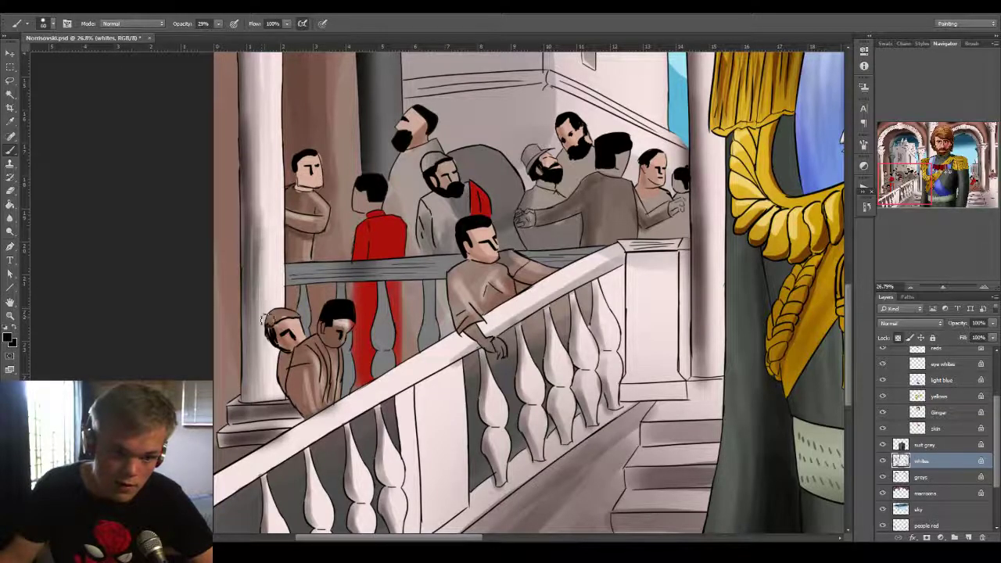
pyautogui.moveTo(267, 248); pyautogui.dragTo(274, 395)
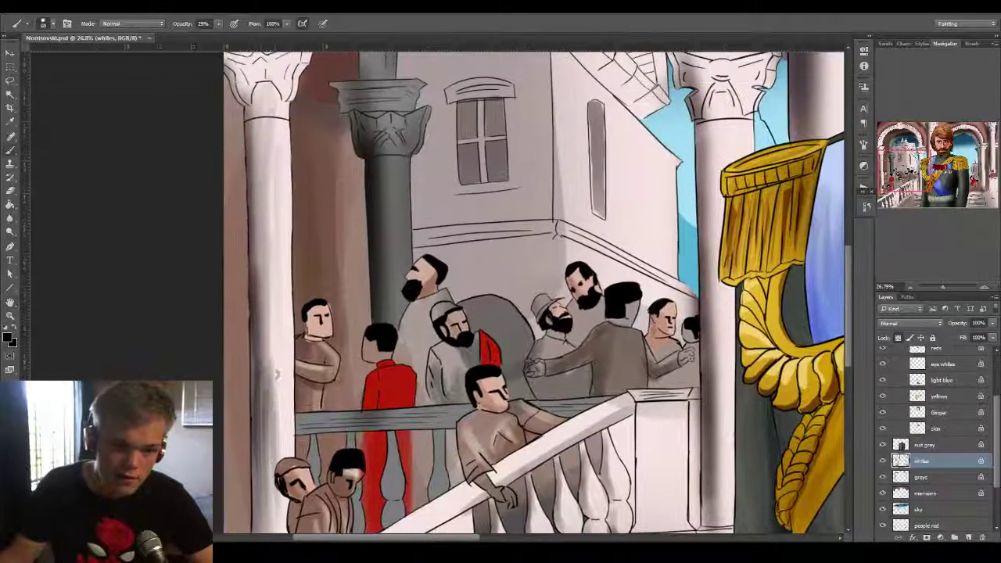
# Extend the soft black shading up the outermost column's shaft to just below its capital.
pyautogui.moveTo(267, 279); pyautogui.dragTo(266, 336)
pyautogui.moveTo(268, 249); pyautogui.dragTo(268, 148)
pyautogui.moveTo(260, 154); pyautogui.dragTo(263, 236)
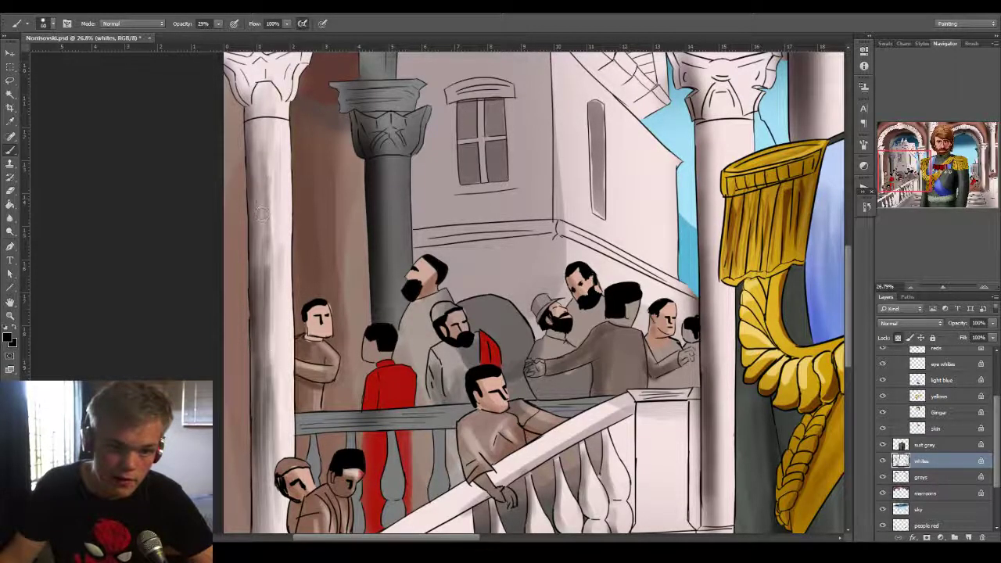
pyautogui.moveTo(262, 131); pyautogui.dragTo(263, 254)
# Shade the carved capital of the outermost column and the cornice mouldings above it.
pyautogui.press('space')
pyautogui.moveTo(261, 219); pyautogui.dragTo(260, 333)
pyautogui.press('b')
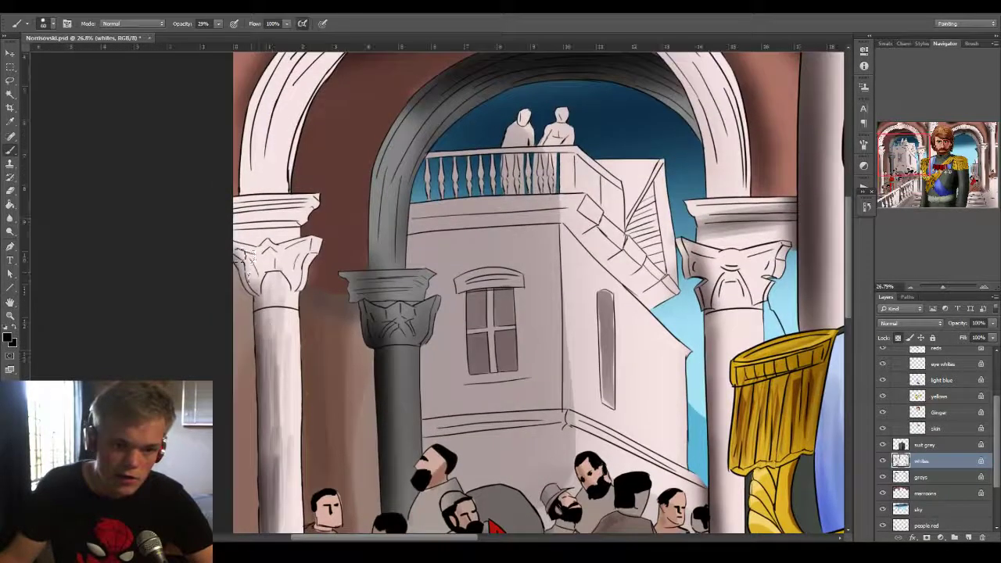
pyautogui.moveTo(263, 260); pyautogui.dragTo(264, 288)
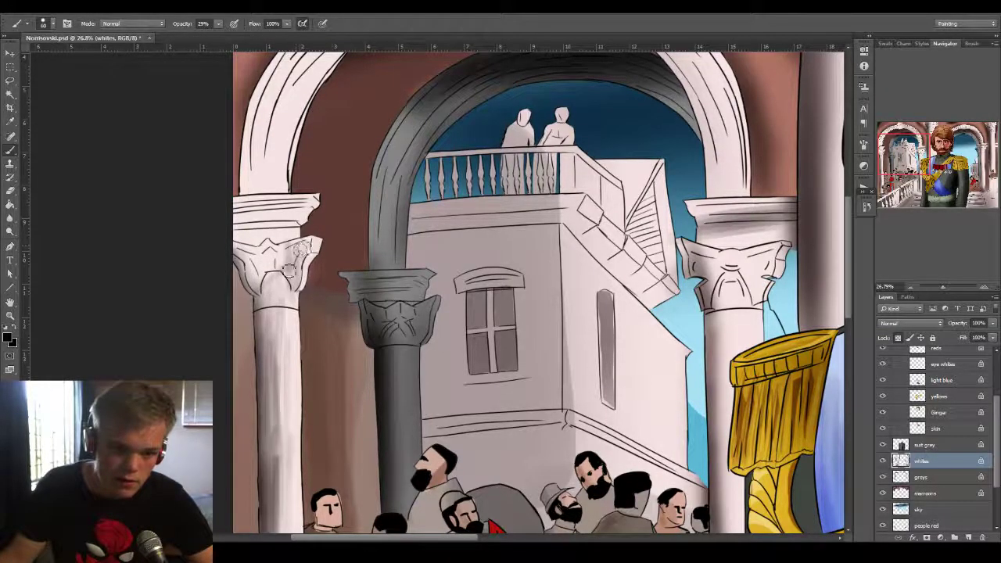
pyautogui.moveTo(289, 298); pyautogui.dragTo(307, 255)
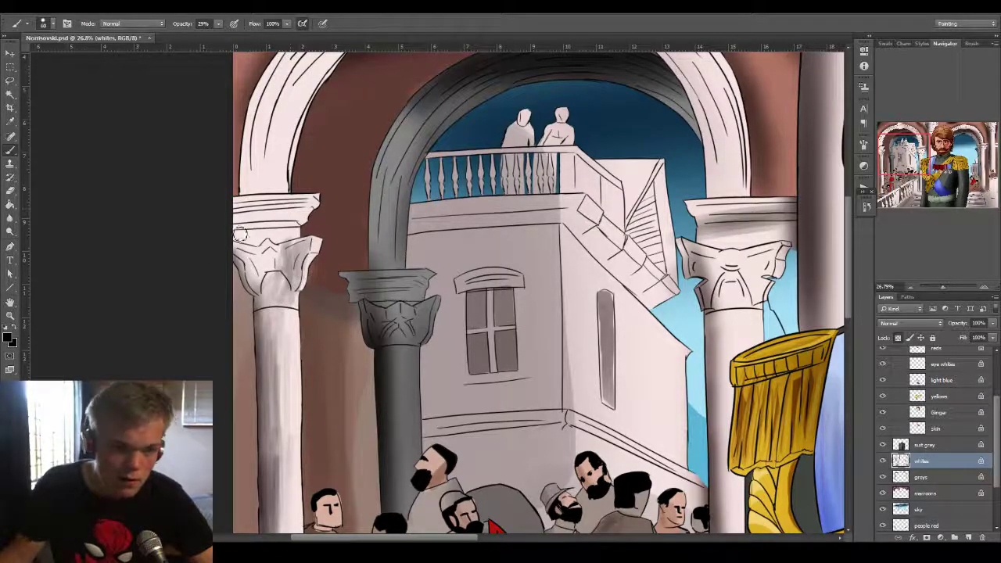
pyautogui.moveTo(240, 234)
pyautogui.mouseDown()
pyautogui.moveTo(373, 224)
pyautogui.moveTo(272, 236)
pyautogui.moveTo(278, 210)
pyautogui.moveTo(224, 213)
pyautogui.moveTo(381, 219)
pyautogui.moveTo(307, 320)
pyautogui.mouseUp()
pyautogui.moveTo(302, 267)
pyautogui.mouseDown()
pyautogui.moveTo(341, 172)
pyautogui.moveTo(331, 213)
pyautogui.moveTo(435, 119)
pyautogui.mouseUp()
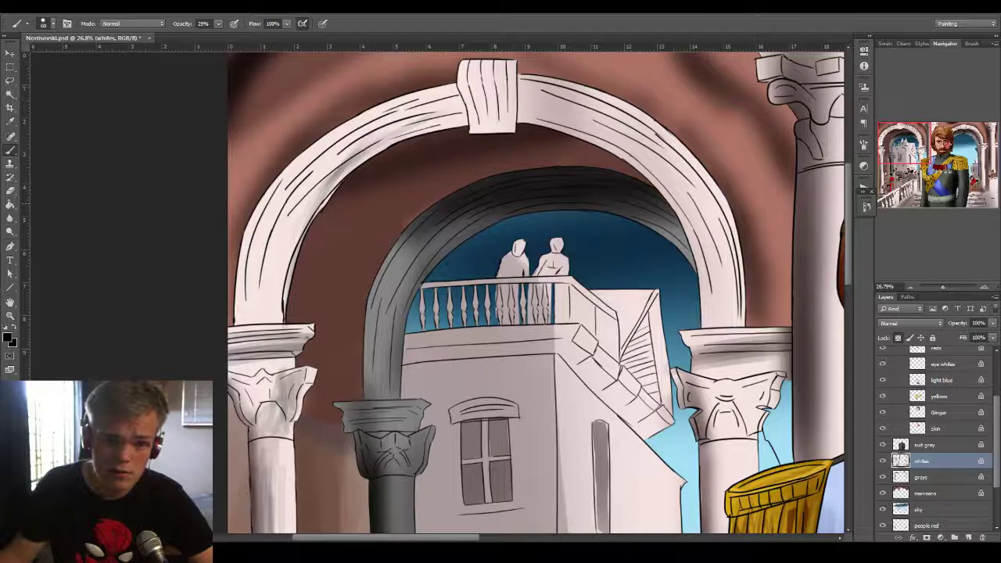
# Paint soft shading along the inner edge of the white arch above the balcony building, on both sides of the keystone.
pyautogui.moveTo(267, 316); pyautogui.dragTo(337, 201)
pyautogui.moveTo(336, 200)
pyautogui.mouseDown()
pyautogui.moveTo(272, 302)
pyautogui.moveTo(330, 192)
pyautogui.moveTo(374, 154)
pyautogui.mouseUp()
pyautogui.moveTo(477, 125)
pyautogui.mouseDown()
pyautogui.moveTo(379, 147)
pyautogui.moveTo(548, 139)
pyautogui.moveTo(661, 189)
pyautogui.mouseUp()
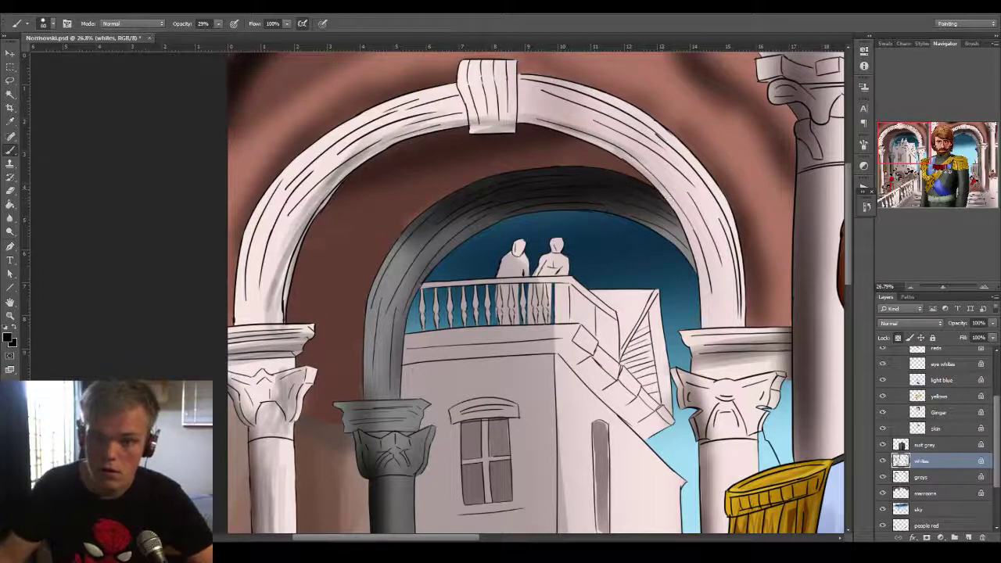
pyautogui.moveTo(637, 143)
pyautogui.mouseDown()
pyautogui.moveTo(705, 244)
pyautogui.moveTo(718, 349)
pyautogui.mouseUp()
pyautogui.moveTo(631, 163)
pyautogui.mouseDown()
pyautogui.moveTo(583, 129)
pyautogui.moveTo(615, 116)
pyautogui.moveTo(540, 110)
pyautogui.moveTo(618, 142)
pyautogui.mouseUp()
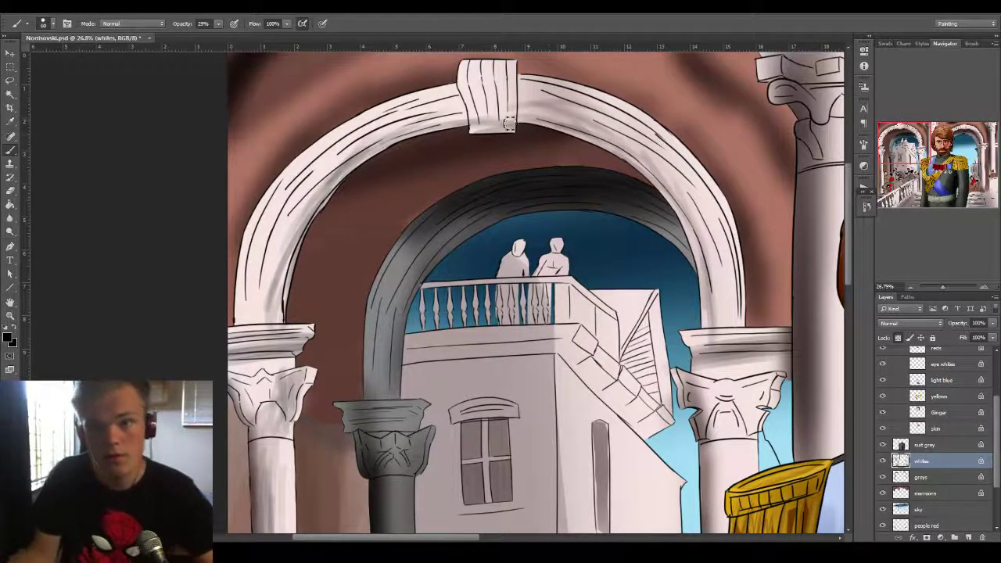
# Shade the keystone's lower part and build up darker strokes over both halves of the same white arch.
pyautogui.moveTo(479, 108)
pyautogui.mouseDown()
pyautogui.moveTo(637, 161)
pyautogui.moveTo(578, 119)
pyautogui.moveTo(642, 143)
pyautogui.mouseUp()
pyautogui.moveTo(556, 101)
pyautogui.mouseDown()
pyautogui.moveTo(606, 121)
pyautogui.moveTo(694, 235)
pyautogui.moveTo(720, 321)
pyautogui.moveTo(708, 332)
pyautogui.moveTo(692, 204)
pyautogui.mouseUp()
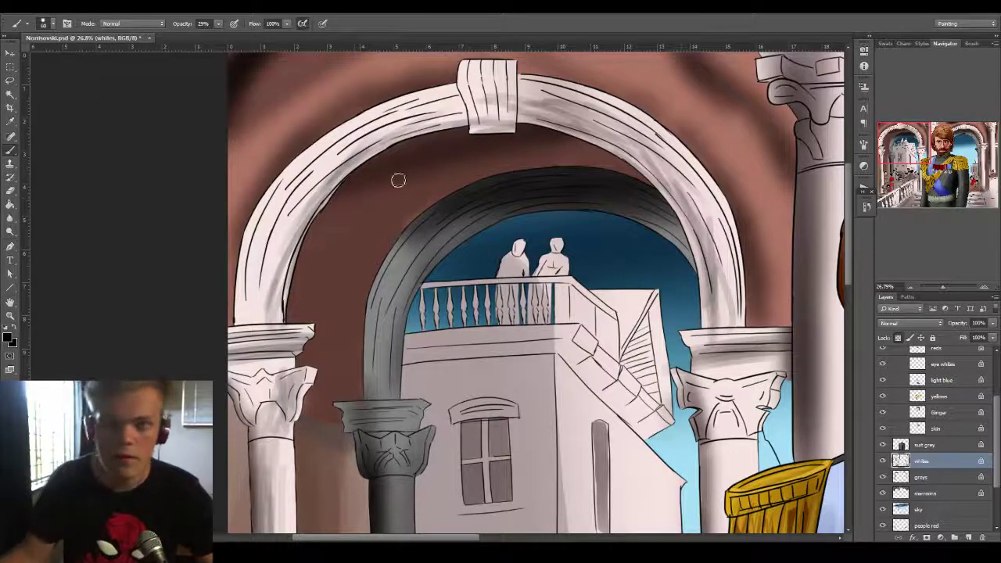
pyautogui.moveTo(260, 313); pyautogui.dragTo(305, 213)
pyautogui.moveTo(339, 161)
pyautogui.mouseDown()
pyautogui.moveTo(391, 137)
pyautogui.moveTo(273, 217)
pyautogui.moveTo(342, 160)
pyautogui.moveTo(285, 235)
pyautogui.moveTo(281, 333)
pyautogui.moveTo(303, 215)
pyautogui.moveTo(456, 115)
pyautogui.moveTo(413, 133)
pyautogui.moveTo(649, 141)
pyautogui.moveTo(486, 114)
pyautogui.moveTo(553, 119)
pyautogui.moveTo(513, 92)
pyautogui.moveTo(484, 137)
pyautogui.moveTo(508, 117)
pyautogui.mouseUp()
# Shade the white arch and keystone on the other side of the portrait figure, darkening its inner edge.
pyautogui.press('z')
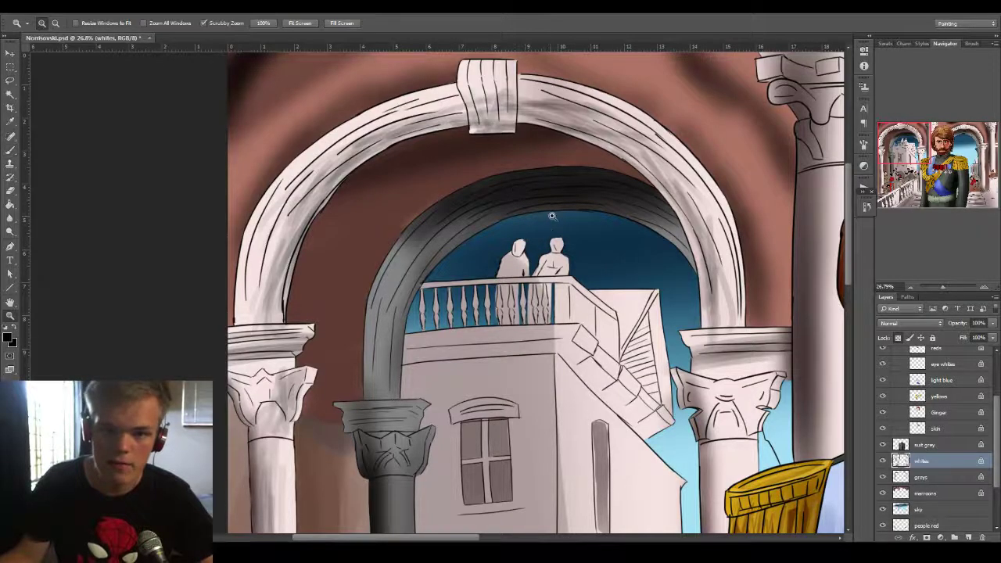
pyautogui.moveTo(551, 216); pyautogui.dragTo(482, 239)
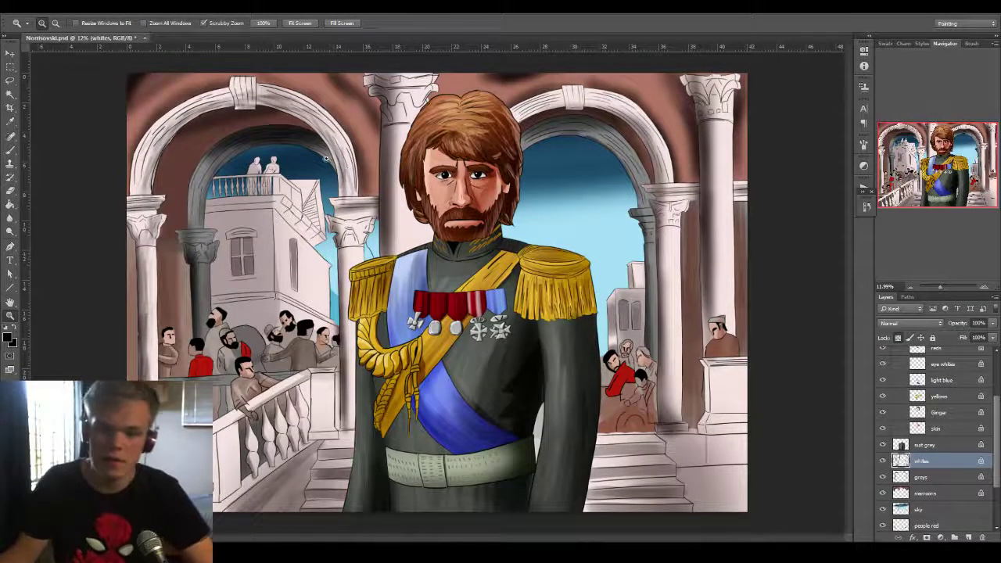
pyautogui.moveTo(529, 144)
pyautogui.mouseDown()
pyautogui.moveTo(568, 156)
pyautogui.moveTo(514, 218)
pyautogui.mouseUp()
pyautogui.press('space')
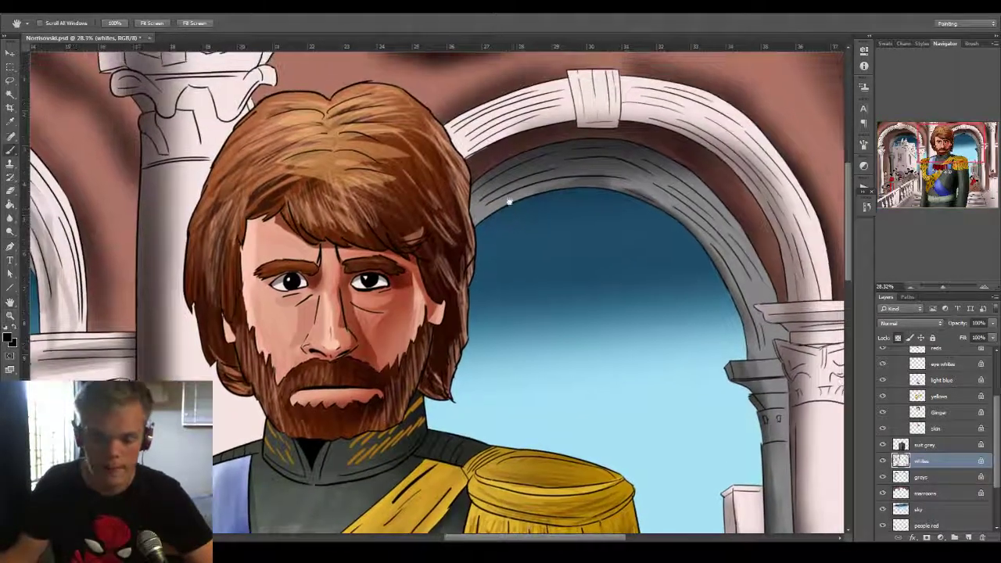
pyautogui.moveTo(493, 140)
pyautogui.mouseDown()
pyautogui.moveTo(617, 115)
pyautogui.moveTo(483, 131)
pyautogui.mouseUp()
pyautogui.moveTo(484, 131)
pyautogui.mouseDown()
pyautogui.moveTo(556, 123)
pyautogui.moveTo(658, 136)
pyautogui.moveTo(604, 118)
pyautogui.moveTo(600, 145)
pyautogui.moveTo(634, 98)
pyautogui.moveTo(619, 139)
pyautogui.moveTo(646, 141)
pyautogui.moveTo(650, 131)
pyautogui.moveTo(612, 107)
pyautogui.moveTo(757, 201)
pyautogui.moveTo(776, 183)
pyautogui.moveTo(768, 202)
pyautogui.moveTo(783, 232)
pyautogui.moveTo(805, 227)
pyautogui.moveTo(802, 257)
pyautogui.mouseUp()
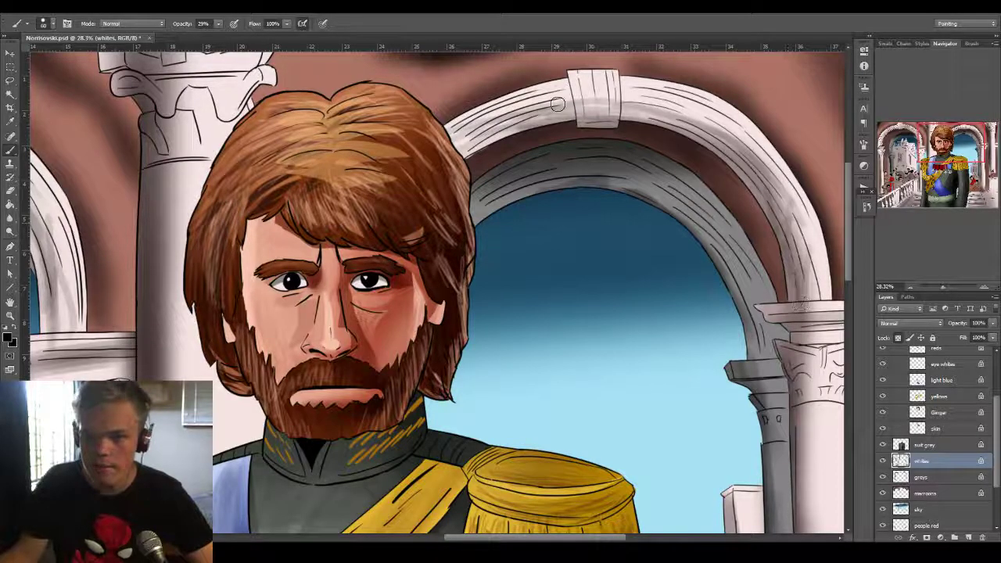
pyautogui.moveTo(557, 105)
pyautogui.mouseDown()
pyautogui.moveTo(499, 132)
pyautogui.moveTo(641, 114)
pyautogui.moveTo(680, 125)
pyautogui.moveTo(492, 129)
pyautogui.moveTo(574, 101)
pyautogui.moveTo(657, 102)
pyautogui.moveTo(715, 126)
pyautogui.moveTo(712, 140)
pyautogui.moveTo(743, 129)
pyautogui.moveTo(807, 309)
pyautogui.mouseUp()
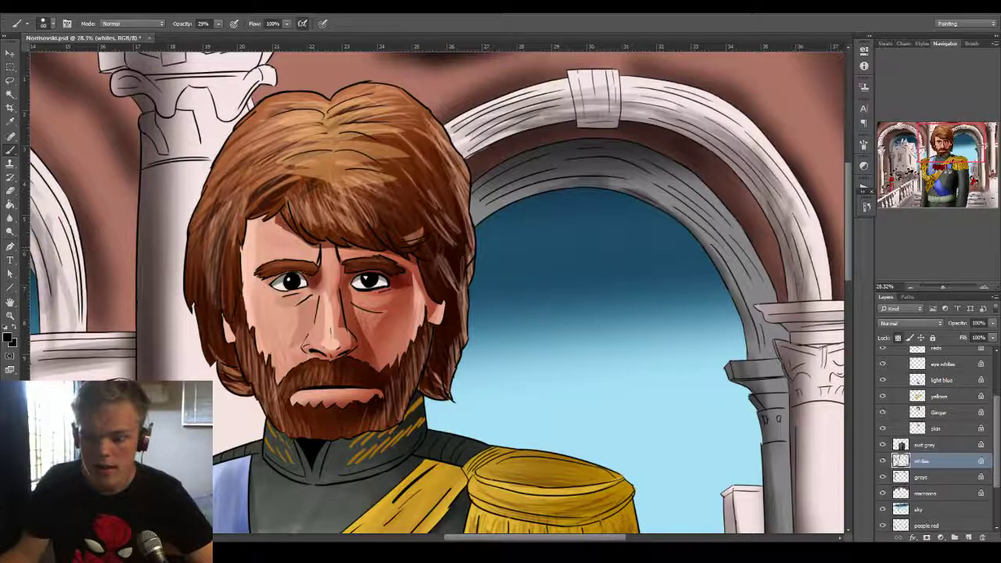
# Shade the cornice below the second arch, undoing the stroke that spills across the neighbouring large column.
pyautogui.moveTo(699, 326); pyautogui.dragTo(476, 187)
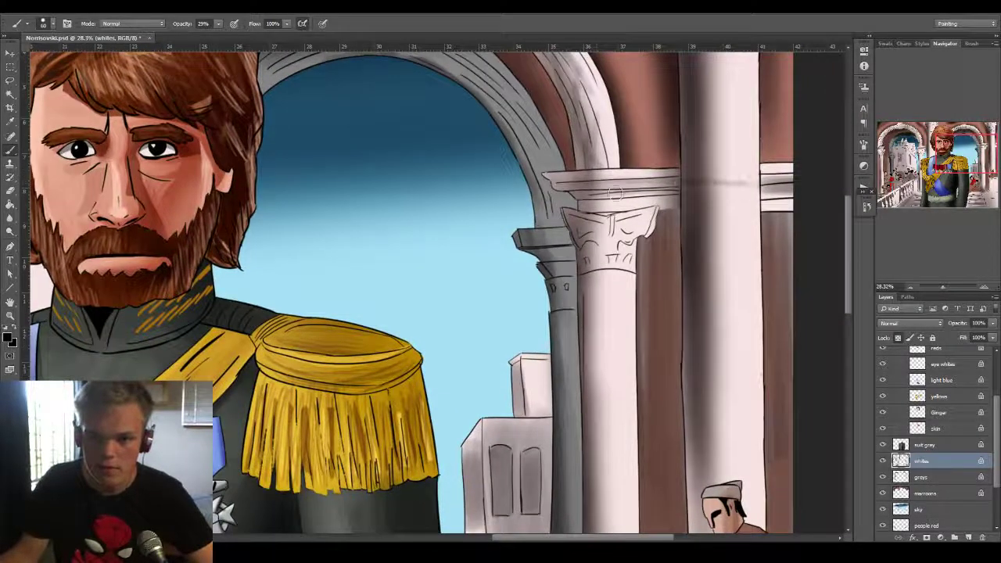
pyautogui.moveTo(557, 186); pyautogui.dragTo(799, 185)
pyautogui.hotkey('ctrl', 'alt', 'z')
pyautogui.hotkey('ctrl', 'alt', 'z')
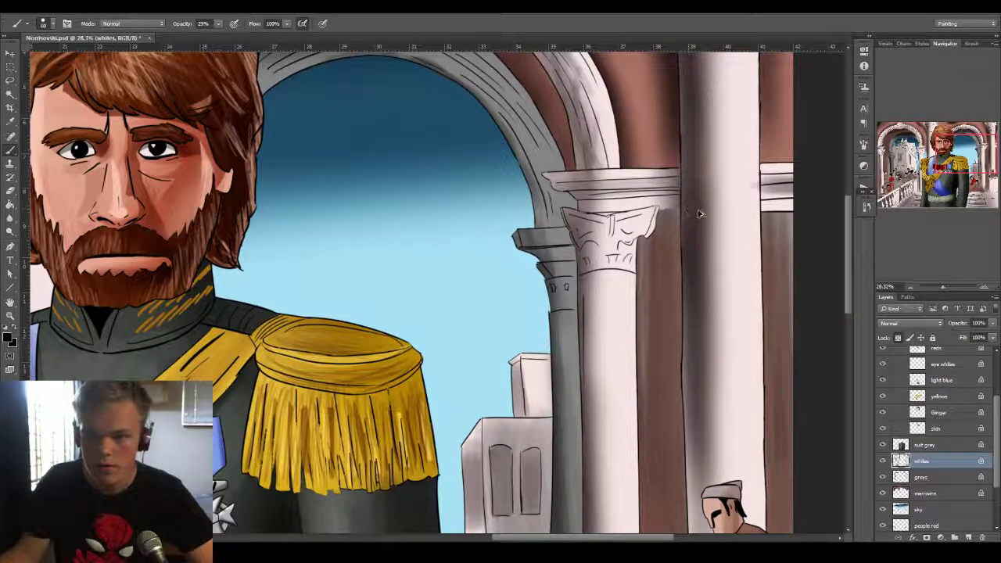
pyautogui.moveTo(567, 189)
pyautogui.mouseDown()
pyautogui.moveTo(672, 190)
pyautogui.moveTo(666, 205)
pyautogui.mouseUp()
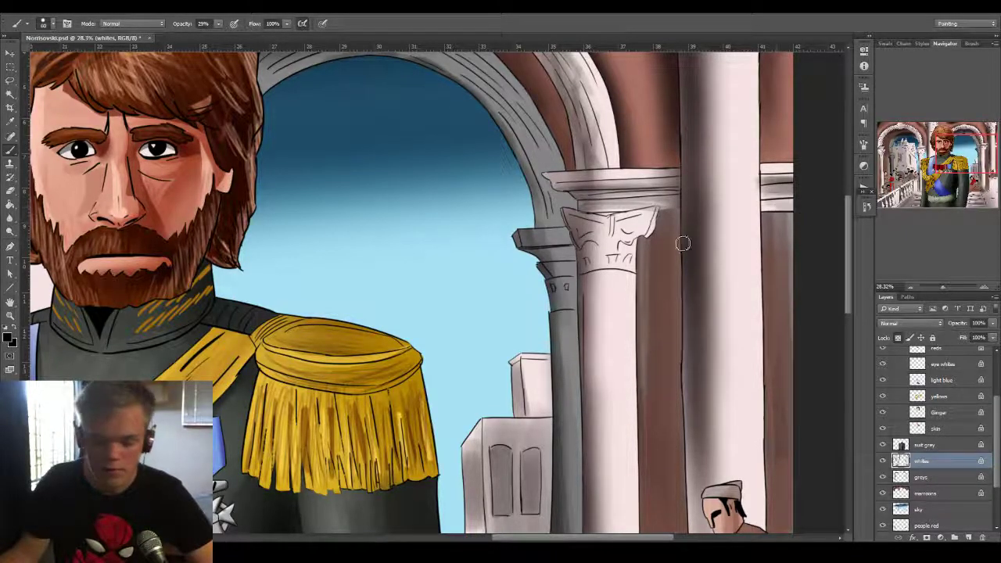
# Shade the carved capital of the column supporting the second arch.
pyautogui.moveTo(683, 244); pyautogui.dragTo(569, 173)
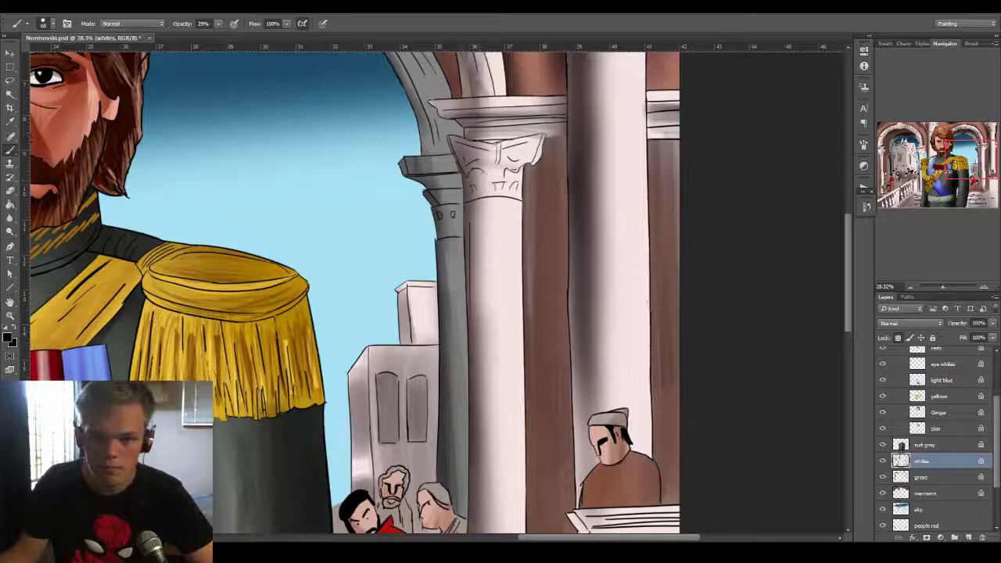
pyautogui.moveTo(489, 172)
pyautogui.mouseDown()
pyautogui.moveTo(477, 181)
pyautogui.moveTo(528, 155)
pyautogui.mouseUp()
pyautogui.moveTo(467, 153); pyautogui.dragTo(486, 156)
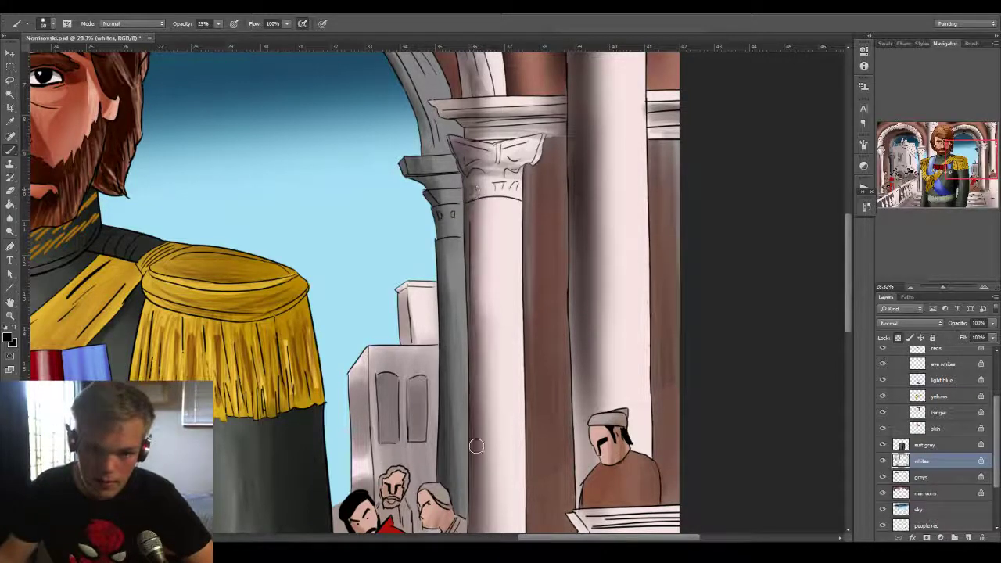
# Shade the shaft of the column supporting the second arch, removing the stray horizontal guide from the canvas.
pyautogui.press('space')
pyautogui.moveTo(473, 327)
pyautogui.mouseDown()
pyautogui.moveTo(493, 204)
pyautogui.moveTo(483, 213)
pyautogui.mouseUp()
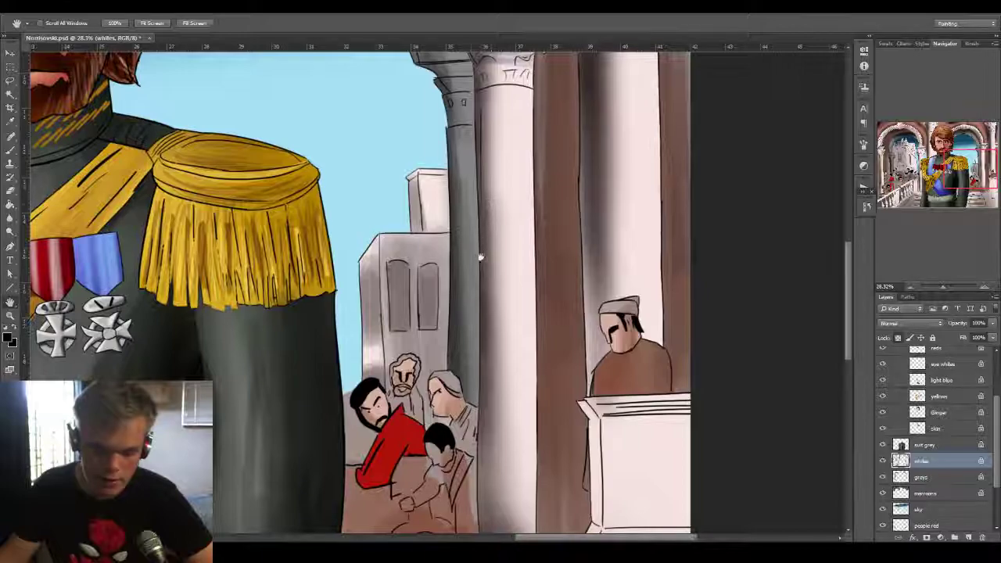
pyautogui.moveTo(495, 100); pyautogui.dragTo(495, 169)
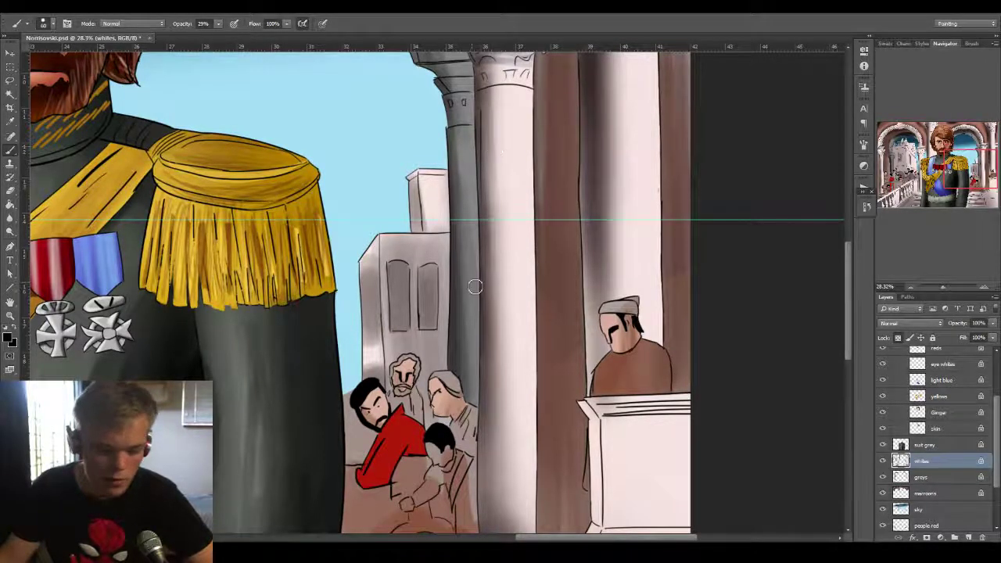
pyautogui.press('v')
pyautogui.moveTo(486, 221); pyautogui.dragTo(486, 46)
pyautogui.press('b')
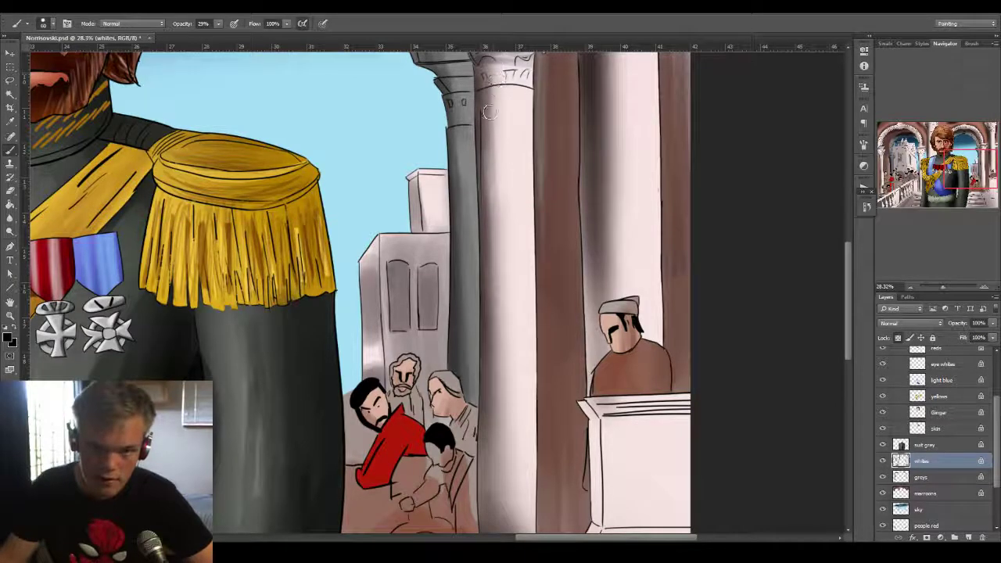
pyautogui.moveTo(505, 266); pyautogui.dragTo(480, 172)
pyautogui.moveTo(486, 261); pyautogui.dragTo(499, 231)
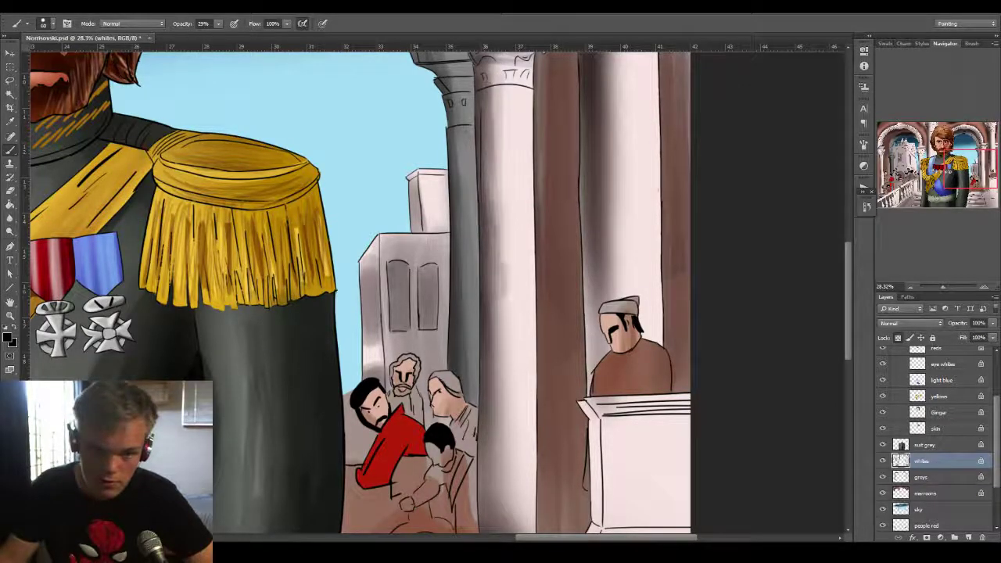
# Darken the second arch's column shaft in broader strokes and shade the pedestal beside it, with the brush enlarged to 125.
pyautogui.press('z')
pyautogui.moveTo(498, 327)
pyautogui.mouseDown()
pyautogui.moveTo(445, 367)
pyautogui.moveTo(473, 367)
pyautogui.moveTo(438, 366)
pyautogui.mouseUp()
pyautogui.press('b')
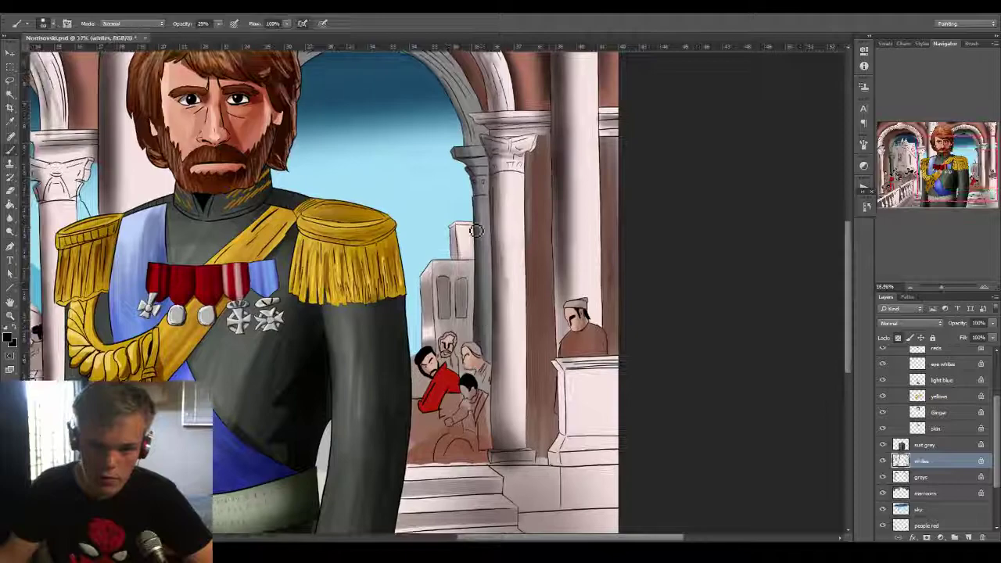
pyautogui.moveTo(504, 245)
pyautogui.mouseDown()
pyautogui.moveTo(496, 200)
pyautogui.moveTo(509, 456)
pyautogui.moveTo(523, 146)
pyautogui.moveTo(518, 312)
pyautogui.moveTo(507, 188)
pyautogui.mouseUp()
pyautogui.moveTo(498, 248)
pyautogui.mouseDown()
pyautogui.moveTo(504, 376)
pyautogui.moveTo(501, 315)
pyautogui.moveTo(521, 327)
pyautogui.mouseUp()
pyautogui.moveTo(585, 463)
pyautogui.mouseDown()
pyautogui.moveTo(523, 464)
pyautogui.moveTo(666, 459)
pyautogui.moveTo(551, 374)
pyautogui.moveTo(561, 461)
pyautogui.moveTo(592, 436)
pyautogui.mouseUp()
pyautogui.moveTo(602, 381)
pyautogui.mouseDown()
pyautogui.moveTo(675, 365)
pyautogui.moveTo(563, 363)
pyautogui.moveTo(554, 447)
pyautogui.moveTo(614, 449)
pyautogui.moveTo(557, 460)
pyautogui.moveTo(623, 489)
pyautogui.moveTo(625, 437)
pyautogui.mouseUp()
# Shade the wall beside the steps below the pedestal and add shadows across the stair treads.
pyautogui.press('space')
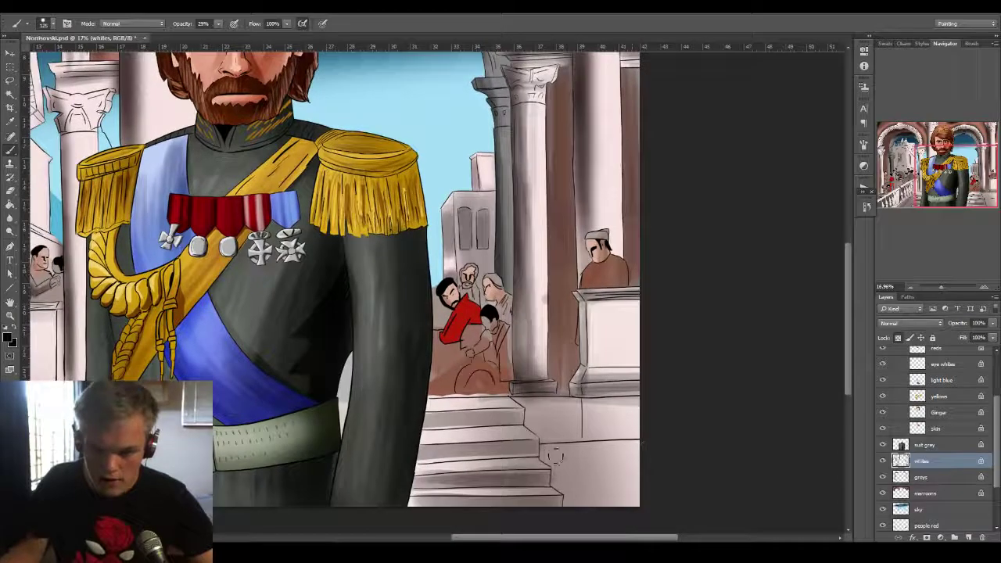
pyautogui.moveTo(554, 455)
pyautogui.mouseDown()
pyautogui.moveTo(679, 445)
pyautogui.moveTo(588, 441)
pyautogui.moveTo(543, 456)
pyautogui.moveTo(579, 465)
pyautogui.mouseUp()
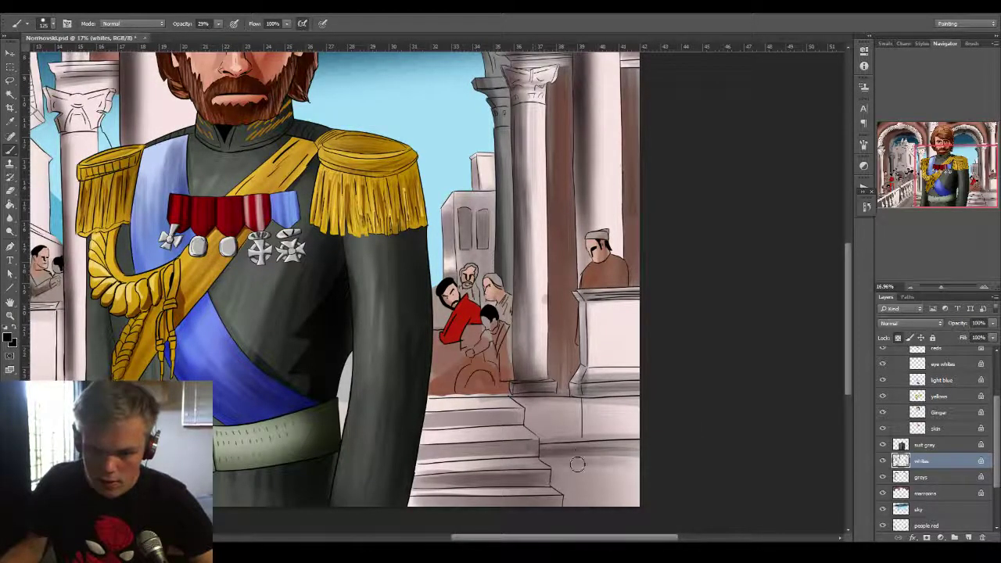
pyautogui.moveTo(666, 499)
pyautogui.mouseDown()
pyautogui.moveTo(602, 501)
pyautogui.moveTo(661, 489)
pyautogui.moveTo(637, 467)
pyautogui.moveTo(548, 463)
pyautogui.moveTo(622, 473)
pyautogui.moveTo(575, 484)
pyautogui.moveTo(630, 500)
pyautogui.moveTo(559, 487)
pyautogui.moveTo(554, 415)
pyautogui.moveTo(680, 416)
pyautogui.moveTo(538, 410)
pyautogui.moveTo(664, 404)
pyautogui.moveTo(438, 428)
pyautogui.moveTo(508, 426)
pyautogui.moveTo(478, 422)
pyautogui.moveTo(458, 463)
pyautogui.moveTo(438, 454)
pyautogui.moveTo(497, 468)
pyautogui.moveTo(402, 485)
pyautogui.moveTo(474, 509)
pyautogui.moveTo(454, 509)
pyautogui.moveTo(515, 515)
pyautogui.mouseUp()
pyautogui.moveTo(474, 418)
pyautogui.mouseDown()
pyautogui.moveTo(427, 420)
pyautogui.moveTo(513, 424)
pyautogui.mouseUp()
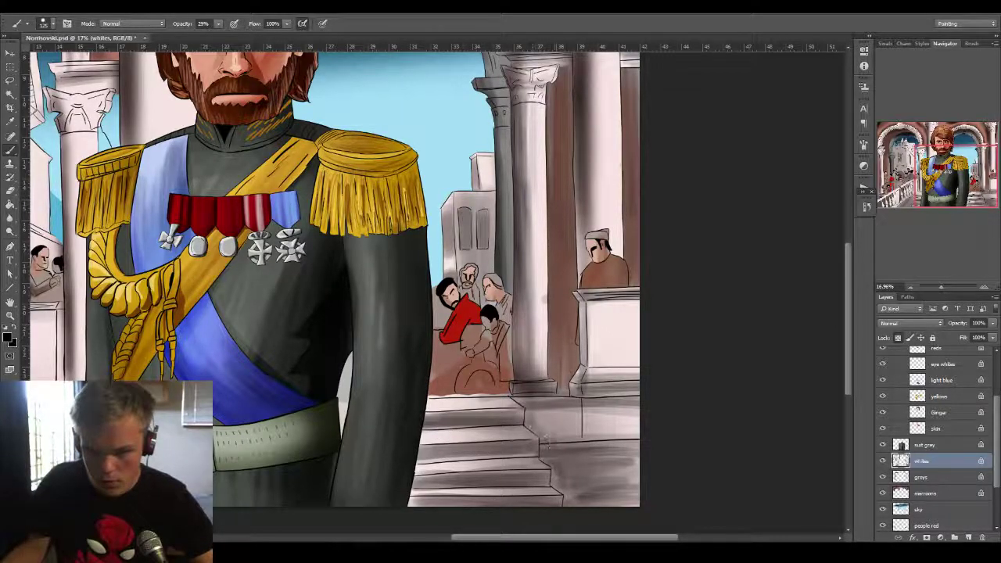
pyautogui.moveTo(158, 460)
pyautogui.mouseDown()
pyautogui.moveTo(434, 438)
pyautogui.moveTo(465, 425)
pyautogui.mouseUp()
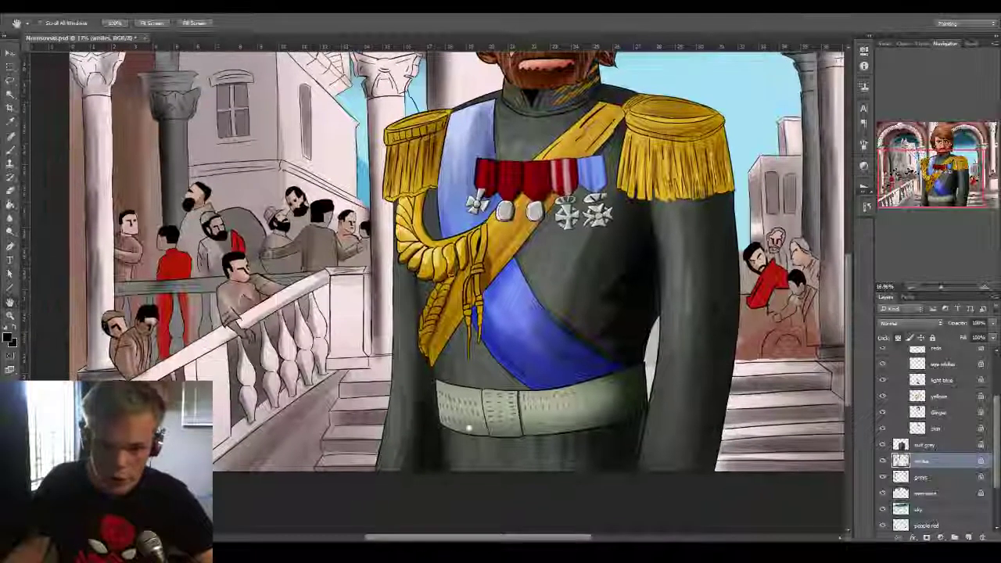
# Deepen the shadows on the stair risers and the sloping wall beside the steps with the 29% opacity brush.
pyautogui.moveTo(356, 403)
pyautogui.mouseDown()
pyautogui.moveTo(395, 394)
pyautogui.moveTo(381, 402)
pyautogui.mouseUp()
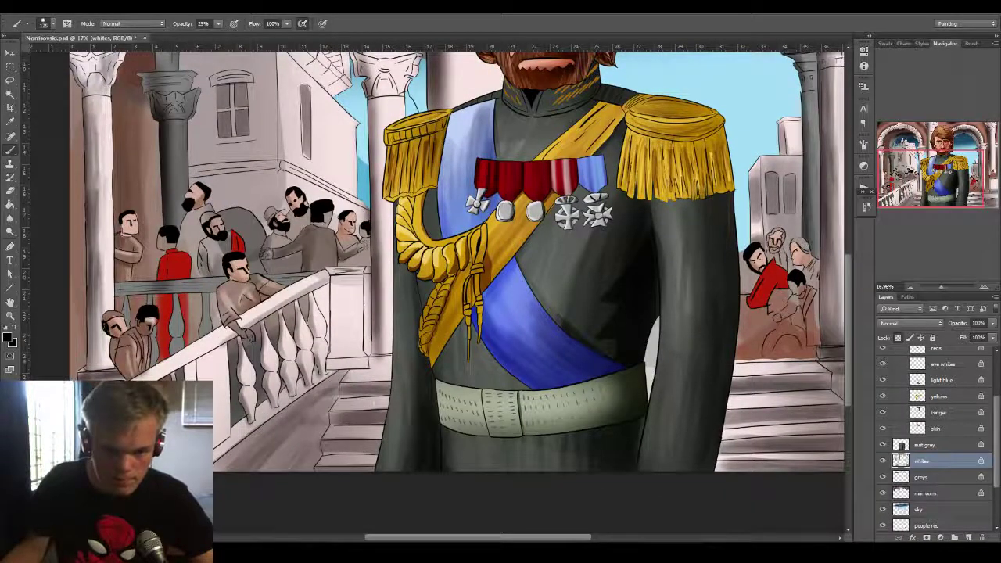
pyautogui.moveTo(319, 453); pyautogui.dragTo(419, 446)
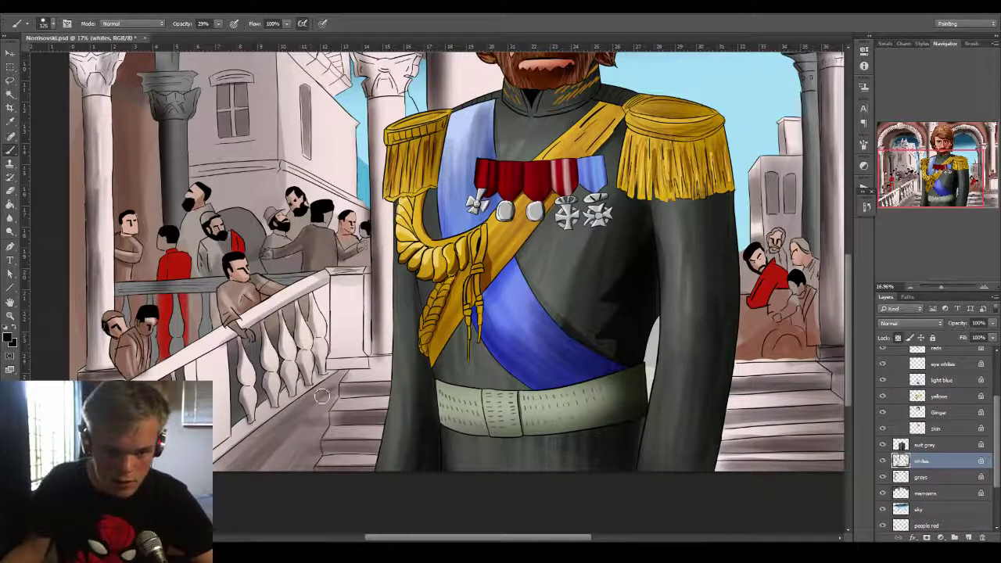
pyautogui.moveTo(322, 397)
pyautogui.mouseDown()
pyautogui.moveTo(266, 432)
pyautogui.moveTo(228, 485)
pyautogui.mouseUp()
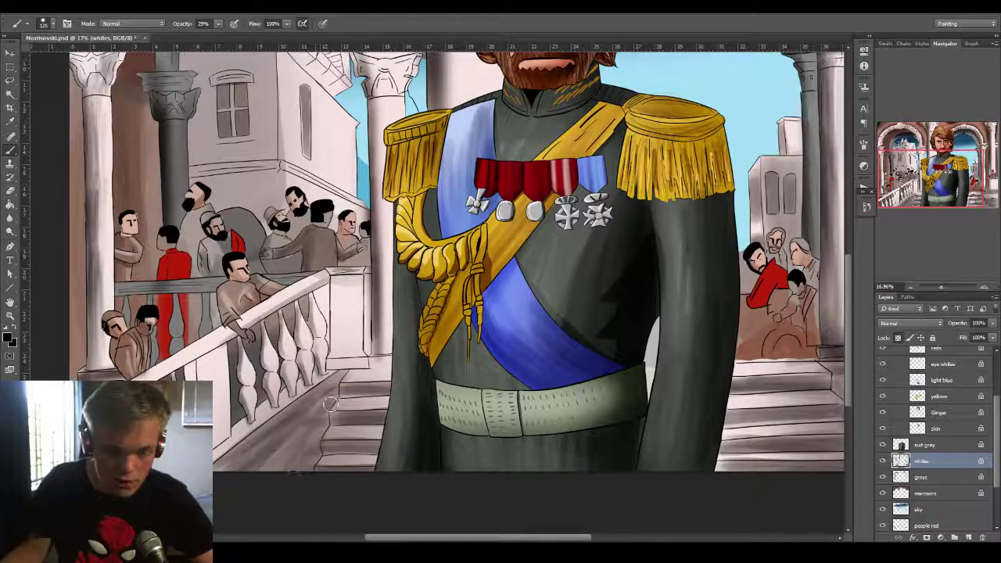
# Shade the broad rectangular post of the staircase balustrade with vertical strokes.
pyautogui.press('z')
pyautogui.moveTo(219, 385); pyautogui.dragTo(219, 386)
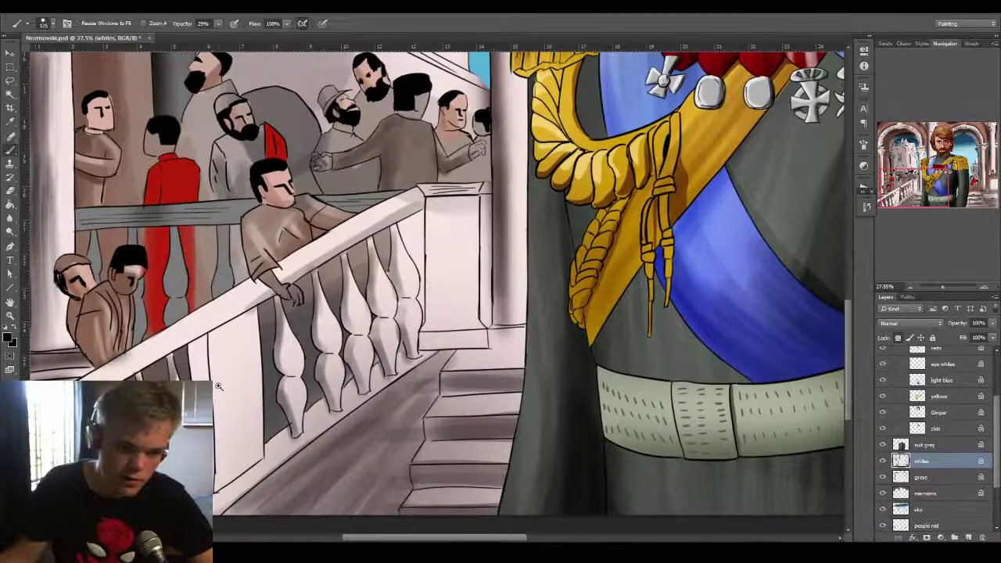
pyautogui.press('b')
pyautogui.moveTo(216, 312)
pyautogui.mouseDown()
pyautogui.moveTo(227, 500)
pyautogui.moveTo(242, 473)
pyautogui.mouseUp()
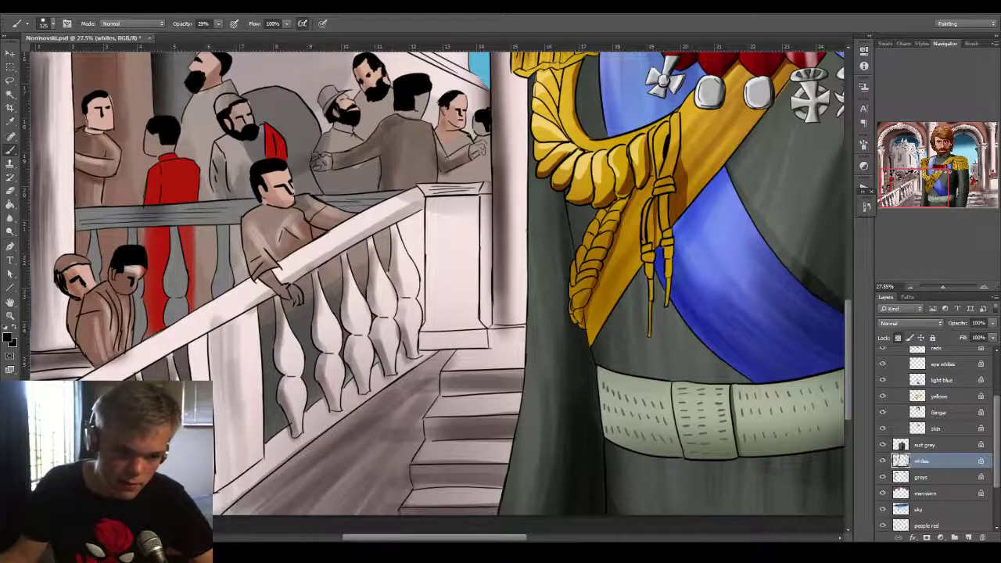
pyautogui.moveTo(239, 324); pyautogui.dragTo(254, 469)
pyautogui.moveTo(242, 344)
pyautogui.mouseDown()
pyautogui.moveTo(254, 465)
pyautogui.moveTo(225, 462)
pyautogui.mouseUp()
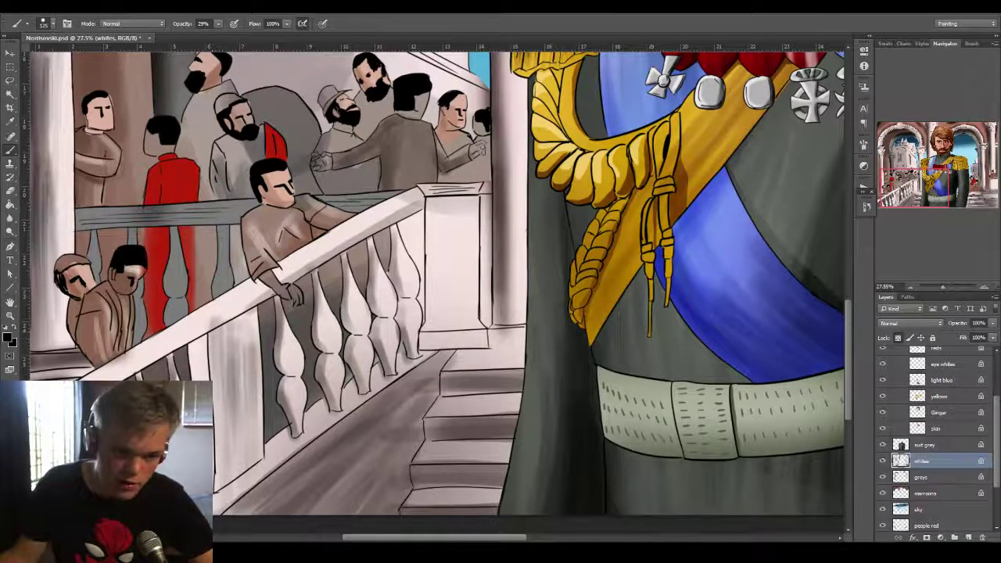
# Examine the brush presets, the current brush's tip settings and the available workspaces.
pyautogui.click(972, 44)
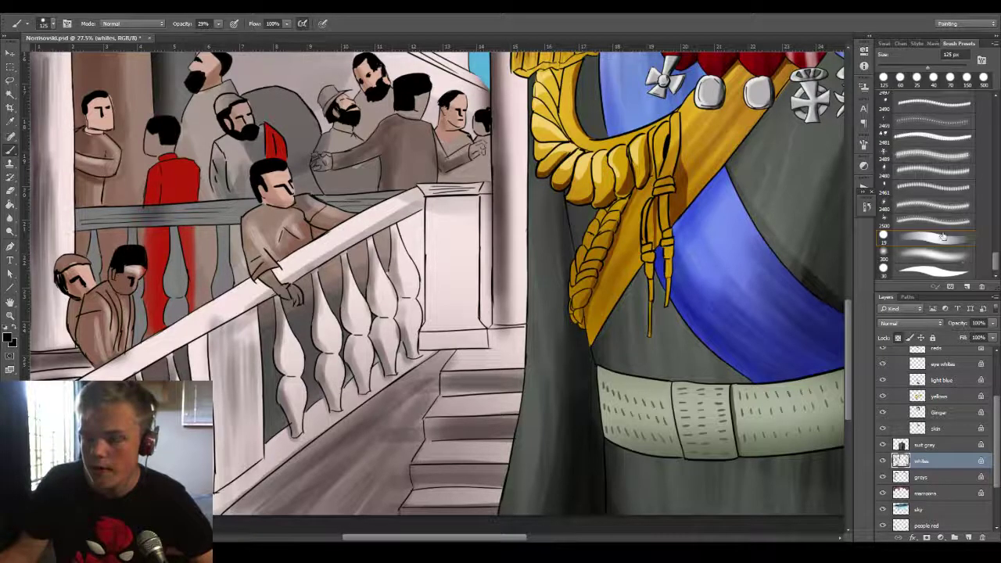
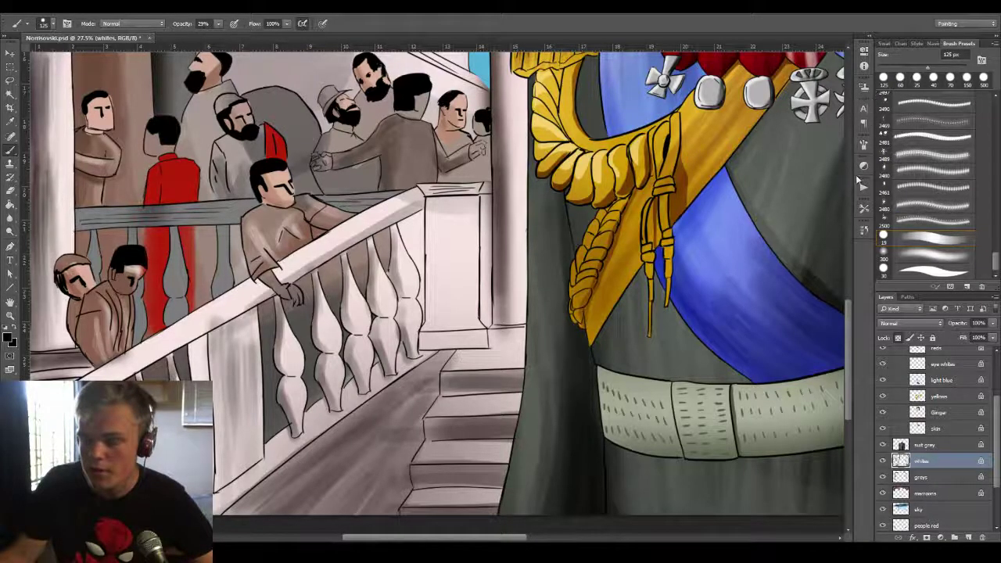
pyautogui.click(865, 146)
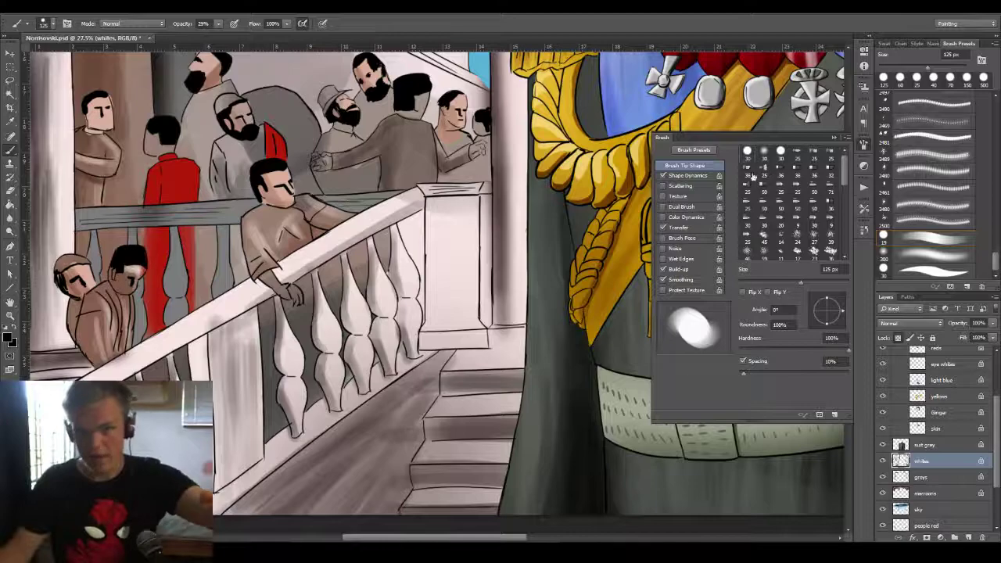
pyautogui.click(242, 9)
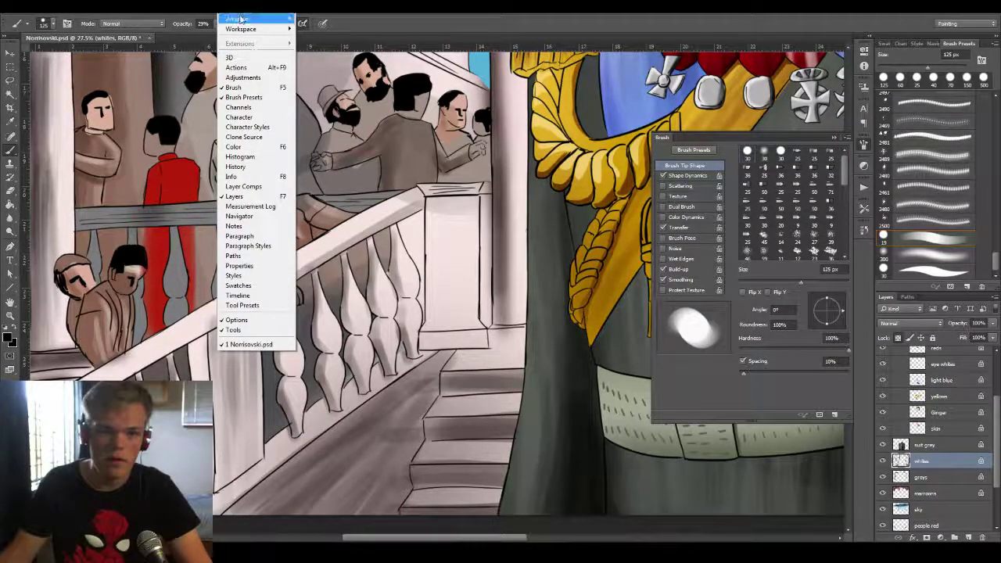
pyautogui.moveTo(249, 31)
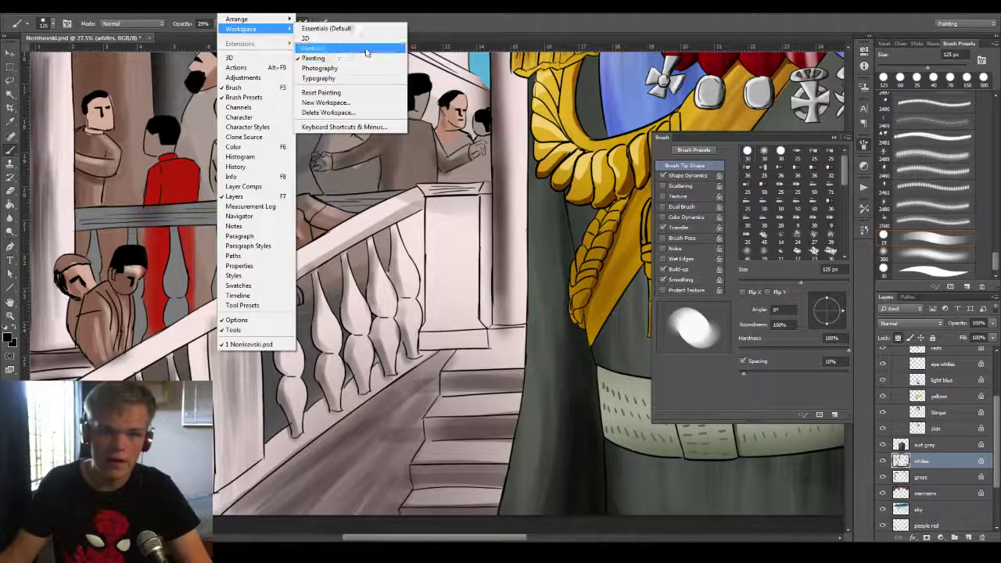
pyautogui.click(759, 35)
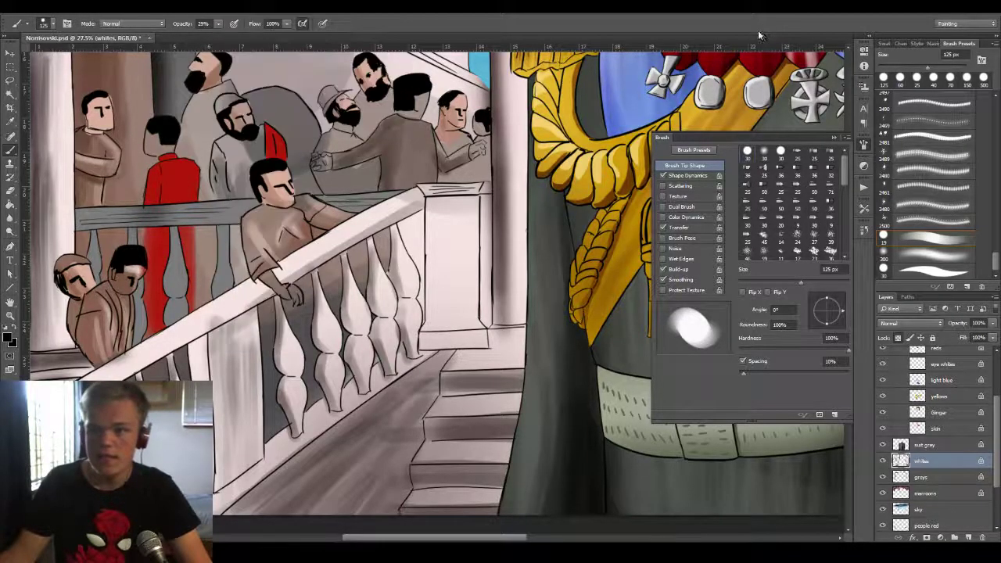
pyautogui.click(834, 137)
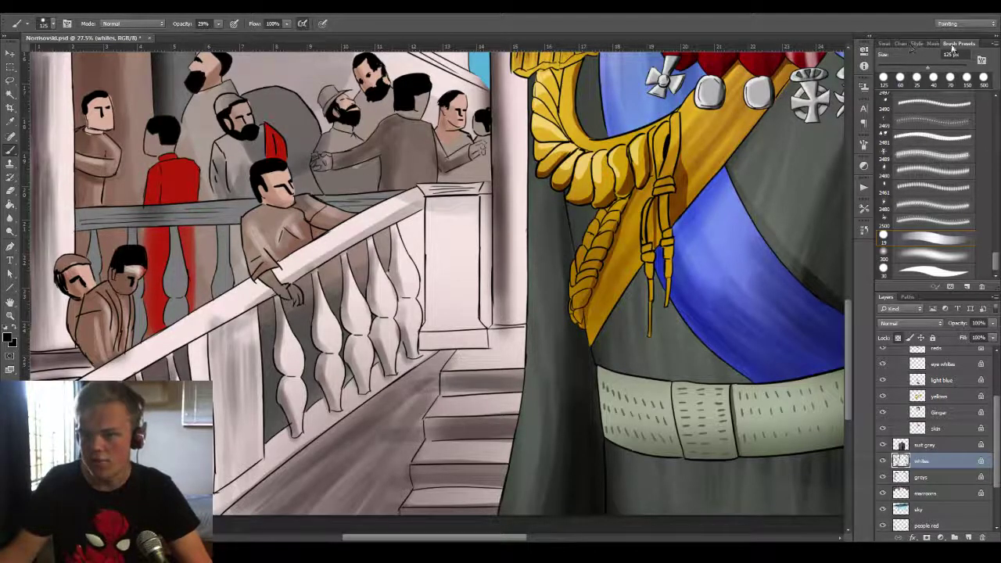
# Select the 19 px soft-ended brush preset and examine its Shape Dynamics settings.
pyautogui.click(933, 245)
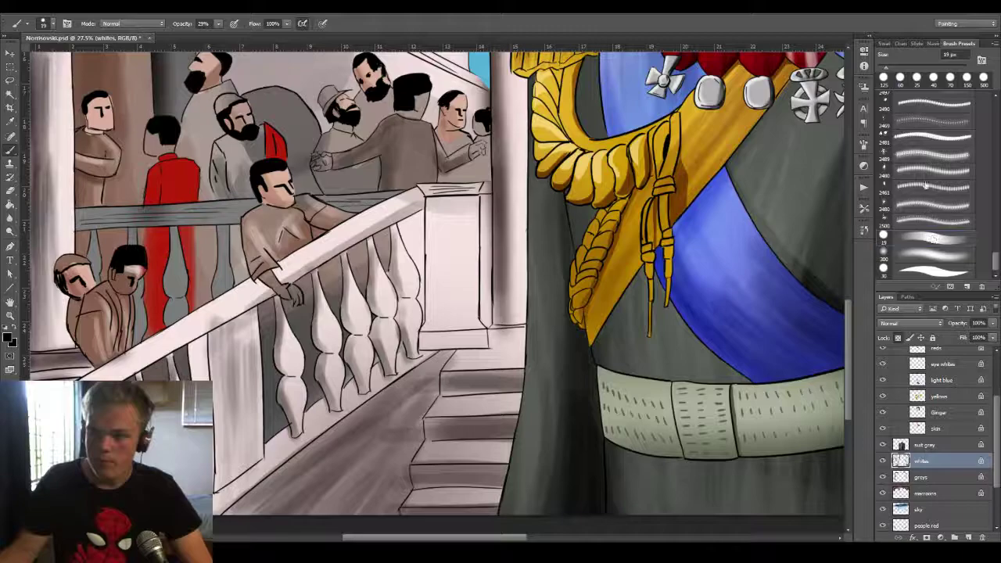
pyautogui.click(864, 147)
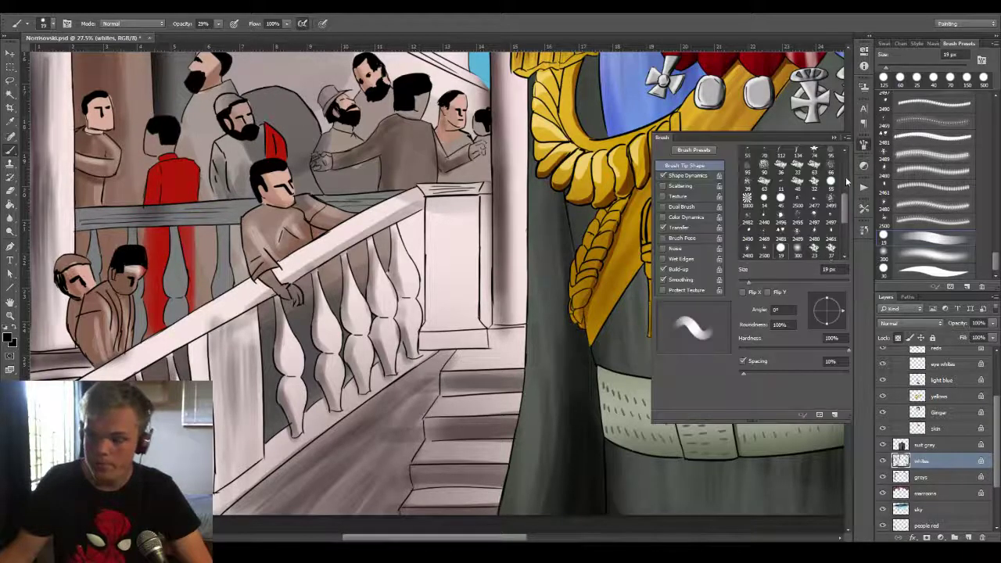
pyautogui.click(687, 176)
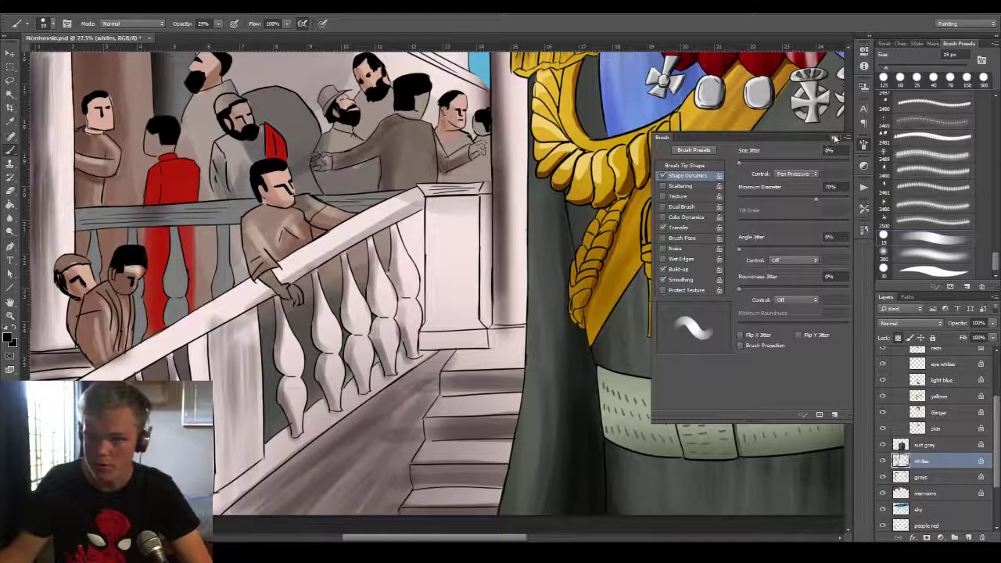
pyautogui.click(835, 138)
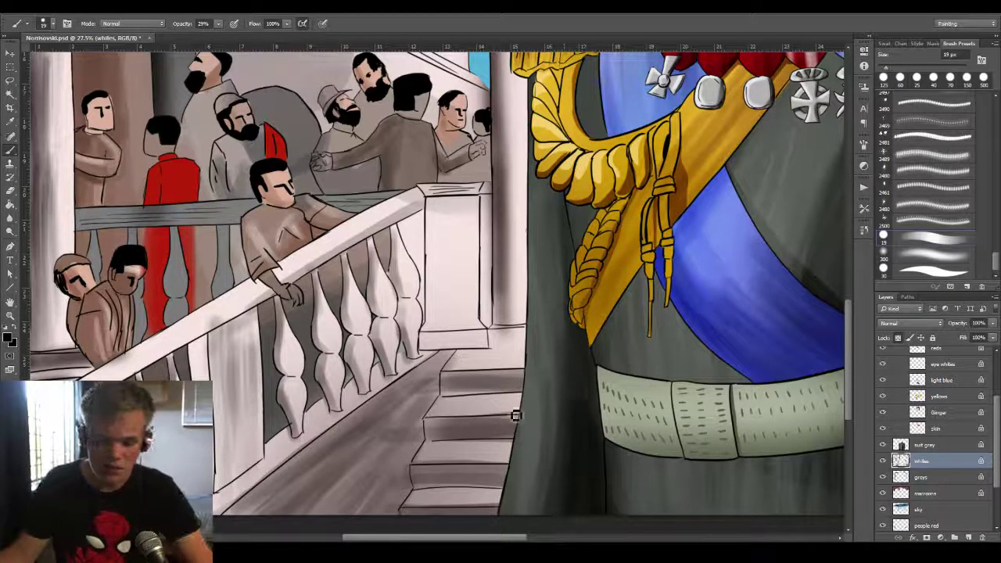
# Enlarge the brush to 125 px and darken the sloping wall beside the stairs and the balustrade post.
pyautogui.press(']')
pyautogui.press(']')
pyautogui.press(']')
pyautogui.press(']')
pyautogui.press(']')
pyautogui.press(']')
pyautogui.press(']')
pyautogui.press(']')
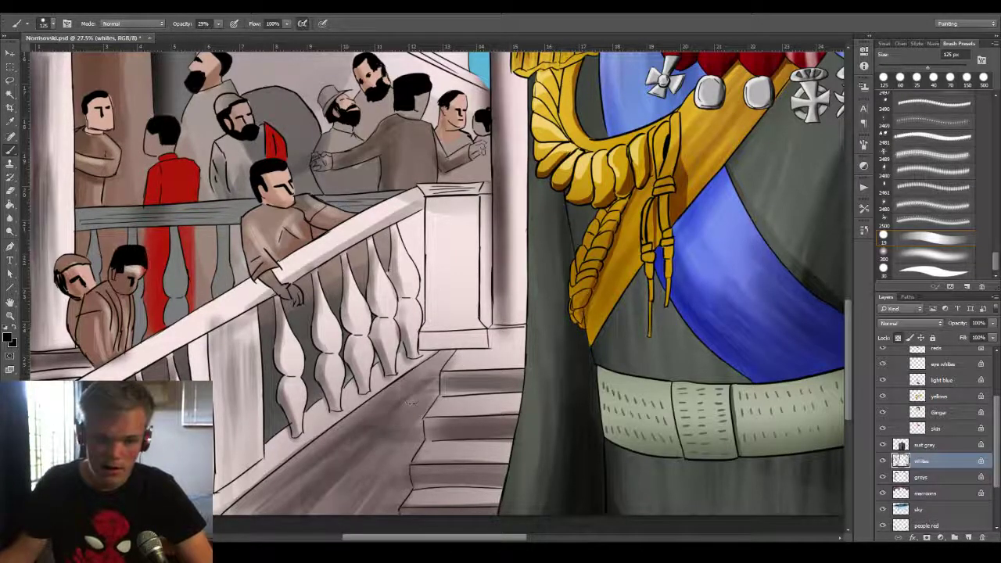
pyautogui.moveTo(286, 473)
pyautogui.mouseDown()
pyautogui.moveTo(368, 411)
pyautogui.moveTo(270, 501)
pyautogui.moveTo(411, 434)
pyautogui.moveTo(405, 464)
pyautogui.moveTo(360, 451)
pyautogui.mouseUp()
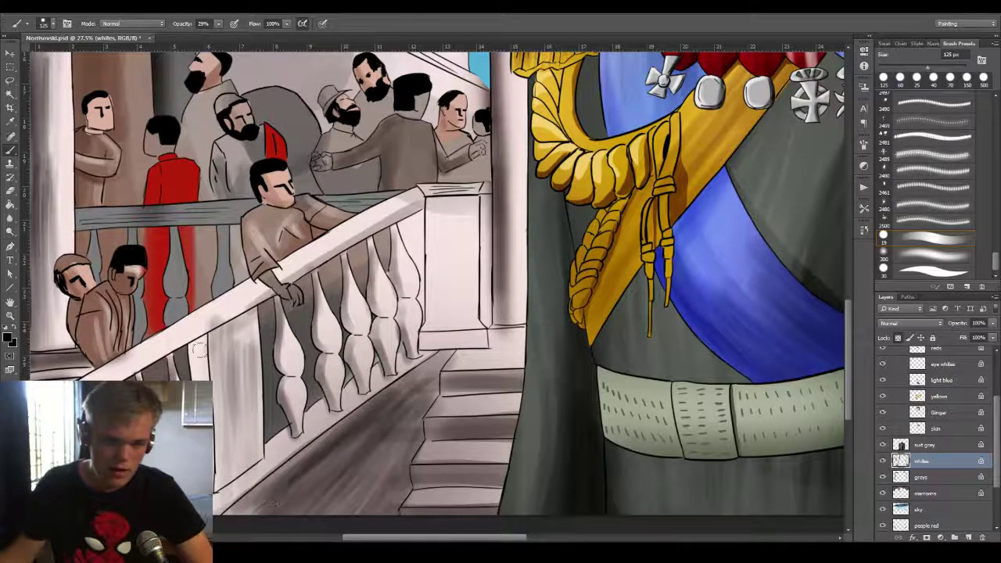
pyautogui.moveTo(231, 367)
pyautogui.mouseDown()
pyautogui.moveTo(205, 410)
pyautogui.moveTo(223, 328)
pyautogui.mouseUp()
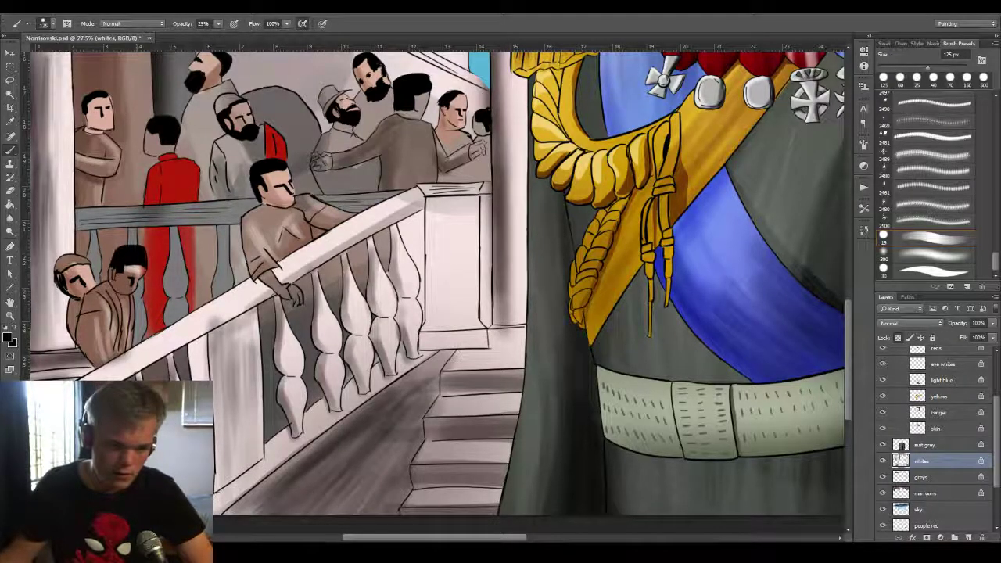
pyautogui.moveTo(26, 395); pyautogui.dragTo(266, 301)
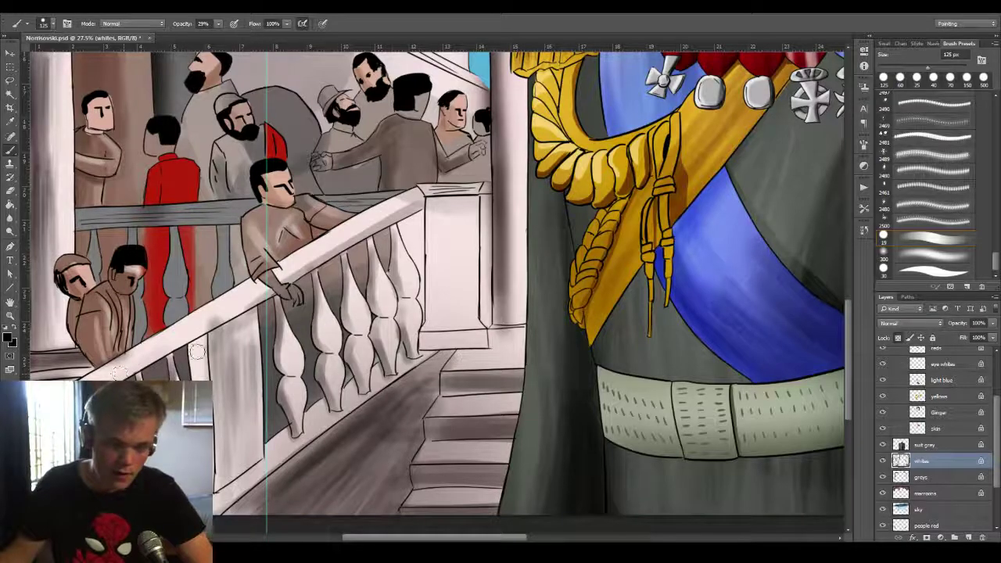
pyautogui.press('v')
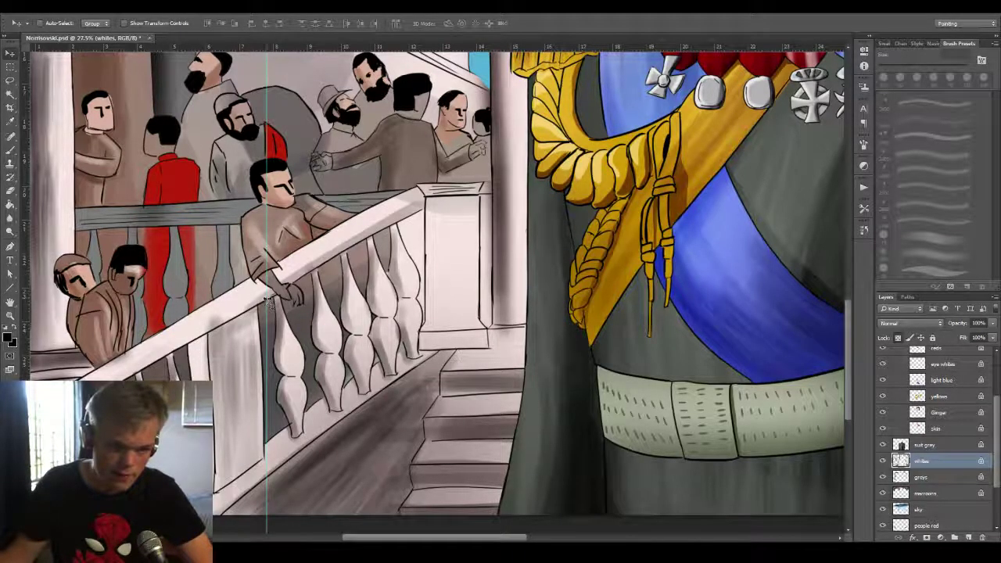
pyautogui.moveTo(268, 301); pyautogui.dragTo(43, 383)
pyautogui.moveTo(138, 377); pyautogui.dragTo(33, 376)
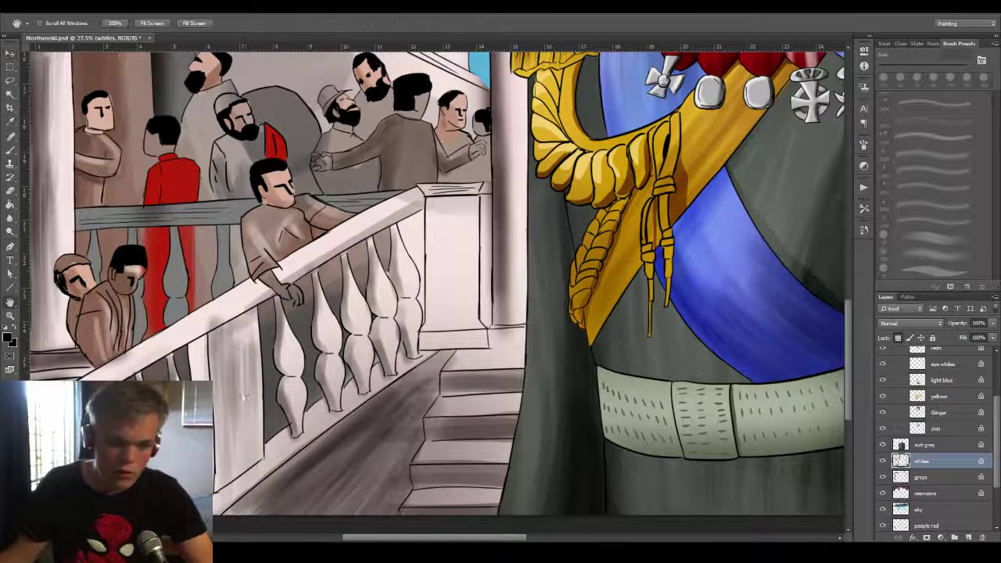
# Shade the sloping handrail of the staircase along its full length up to the pedestal.
pyautogui.moveTo(247, 385)
pyautogui.mouseDown()
pyautogui.moveTo(360, 360)
pyautogui.moveTo(298, 389)
pyautogui.mouseUp()
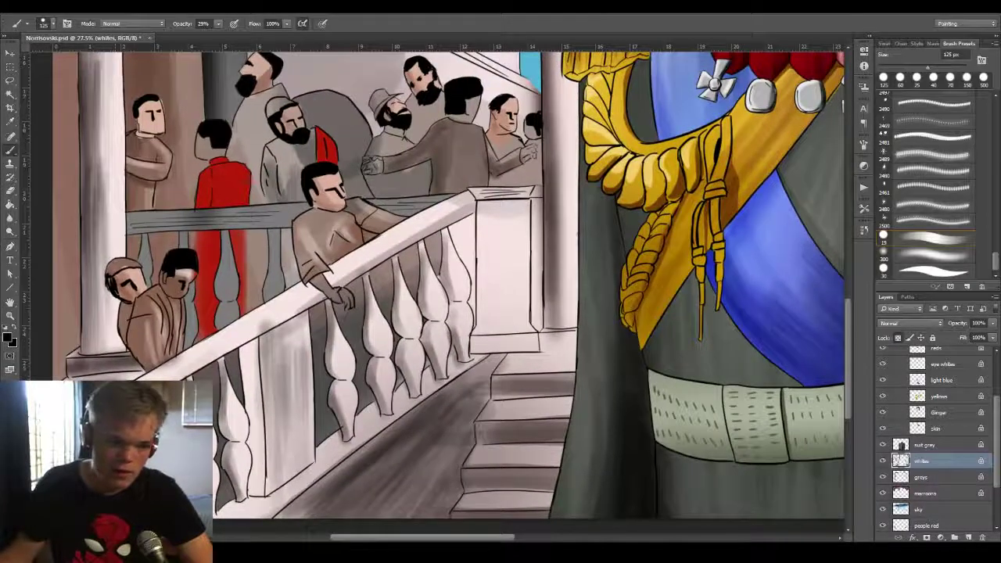
pyautogui.moveTo(166, 375); pyautogui.dragTo(391, 260)
pyautogui.moveTo(200, 360)
pyautogui.mouseDown()
pyautogui.moveTo(473, 215)
pyautogui.moveTo(178, 373)
pyautogui.moveTo(453, 205)
pyautogui.mouseUp()
pyautogui.moveTo(252, 332); pyautogui.dragTo(473, 217)
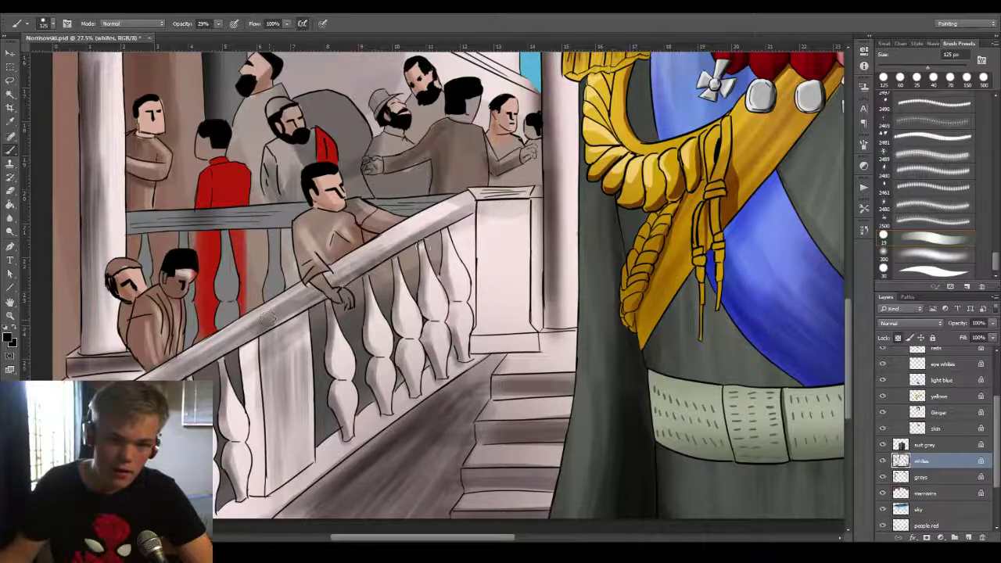
pyautogui.moveTo(282, 336)
pyautogui.mouseDown()
pyautogui.moveTo(457, 208)
pyautogui.moveTo(438, 231)
pyautogui.moveTo(368, 263)
pyautogui.mouseUp()
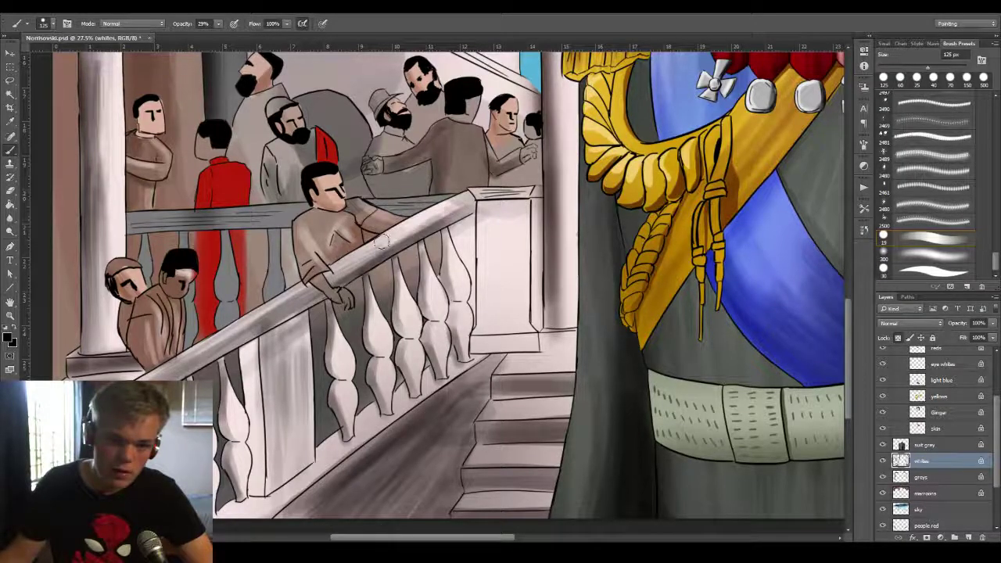
pyautogui.moveTo(438, 202)
pyautogui.mouseDown()
pyautogui.moveTo(324, 280)
pyautogui.moveTo(145, 376)
pyautogui.mouseUp()
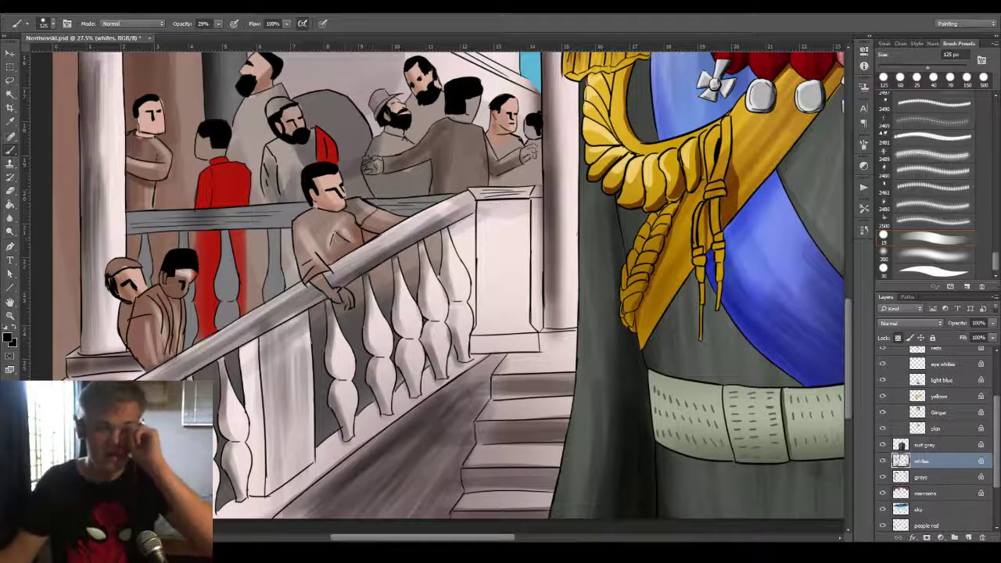
# Shade the uppermost baluster beside the pedestal, then the pedestal's panel edge and base.
pyautogui.moveTo(470, 221); pyautogui.dragTo(467, 286)
pyautogui.moveTo(461, 197); pyautogui.dragTo(465, 302)
pyautogui.moveTo(466, 226)
pyautogui.mouseDown()
pyautogui.moveTo(474, 342)
pyautogui.moveTo(466, 226)
pyautogui.moveTo(464, 276)
pyautogui.mouseUp()
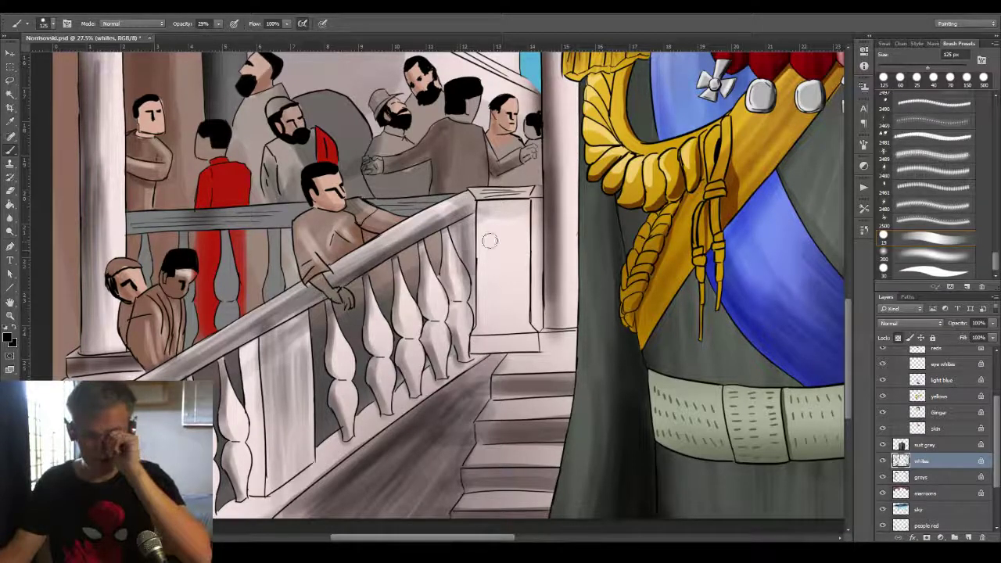
pyautogui.moveTo(518, 202)
pyautogui.mouseDown()
pyautogui.moveTo(535, 309)
pyautogui.moveTo(533, 211)
pyautogui.moveTo(534, 322)
pyautogui.mouseUp()
pyautogui.moveTo(475, 344)
pyautogui.mouseDown()
pyautogui.moveTo(554, 343)
pyautogui.moveTo(513, 341)
pyautogui.moveTo(564, 333)
pyautogui.mouseUp()
# Shade the sloping base rail beneath the balusters, from the pedestal down to the foot of the stairs.
pyautogui.moveTo(443, 377); pyautogui.dragTo(393, 416)
pyautogui.moveTo(479, 355)
pyautogui.mouseDown()
pyautogui.moveTo(368, 438)
pyautogui.moveTo(338, 446)
pyautogui.mouseUp()
pyautogui.moveTo(432, 374)
pyautogui.mouseDown()
pyautogui.moveTo(386, 403)
pyautogui.moveTo(324, 469)
pyautogui.moveTo(313, 496)
pyautogui.mouseUp()
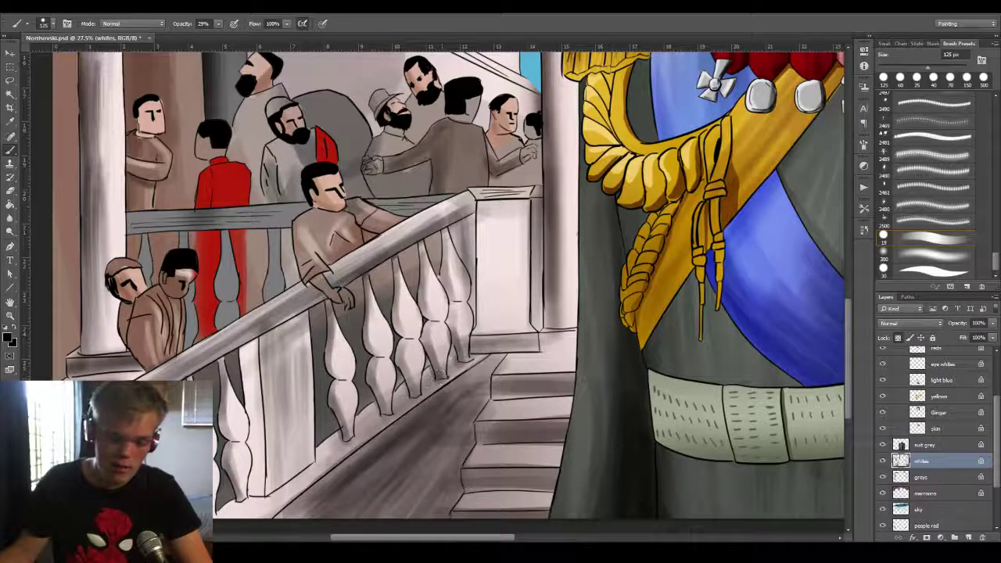
pyautogui.moveTo(375, 430)
pyautogui.mouseDown()
pyautogui.moveTo(262, 532)
pyautogui.moveTo(244, 517)
pyautogui.mouseUp()
pyautogui.moveTo(322, 446)
pyautogui.mouseDown()
pyautogui.moveTo(230, 518)
pyautogui.moveTo(255, 496)
pyautogui.moveTo(258, 518)
pyautogui.mouseUp()
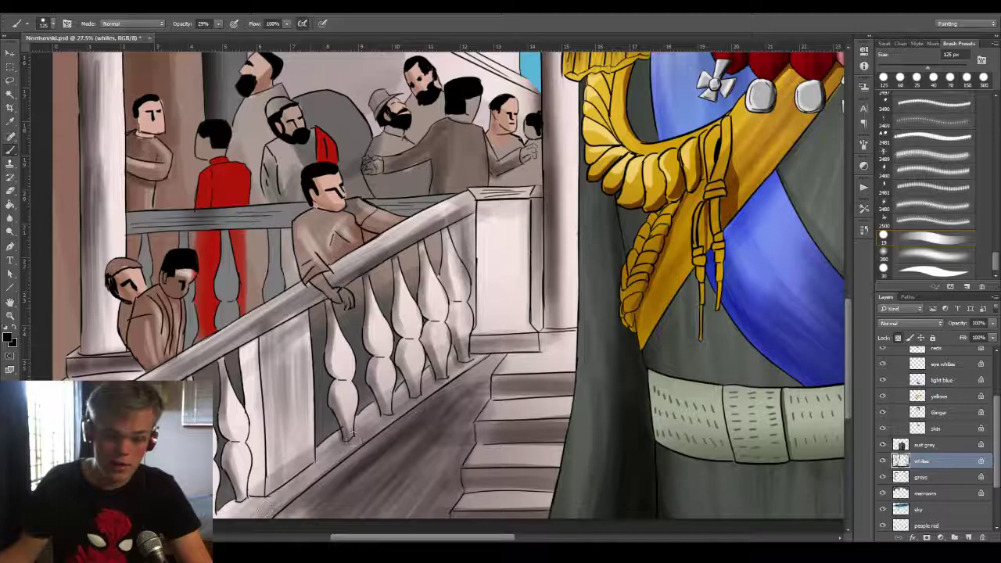
pyautogui.moveTo(385, 414); pyautogui.dragTo(334, 454)
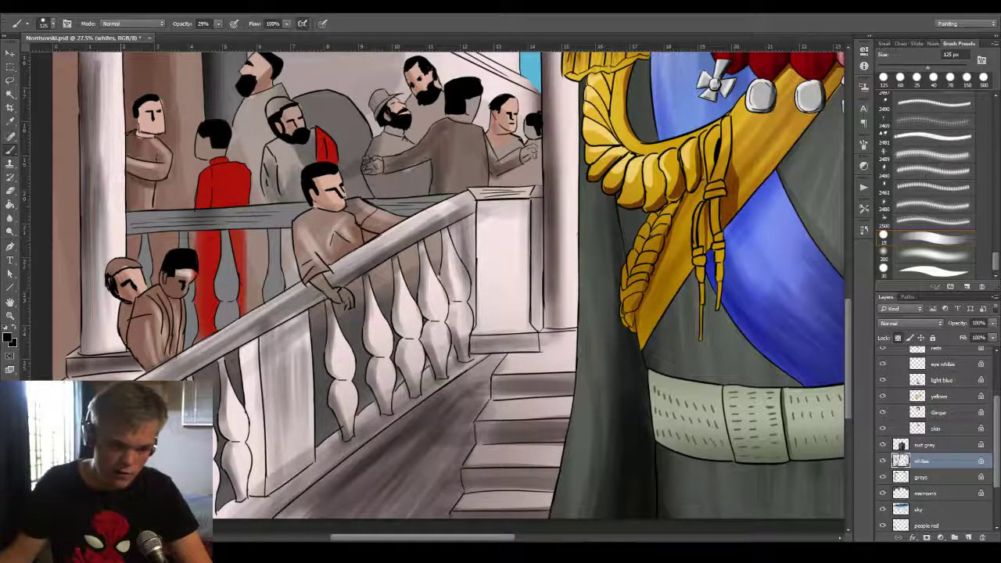
# Add shadows to the individual balusters beneath the staircase handrail.
pyautogui.moveTo(338, 331)
pyautogui.mouseDown()
pyautogui.moveTo(343, 375)
pyautogui.moveTo(372, 344)
pyautogui.mouseUp()
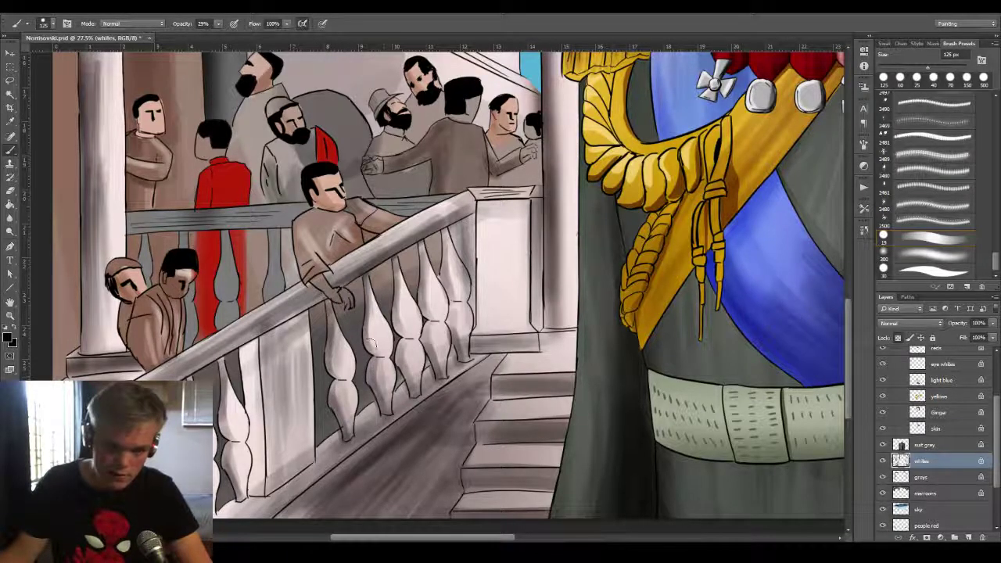
pyautogui.moveTo(374, 298); pyautogui.dragTo(371, 352)
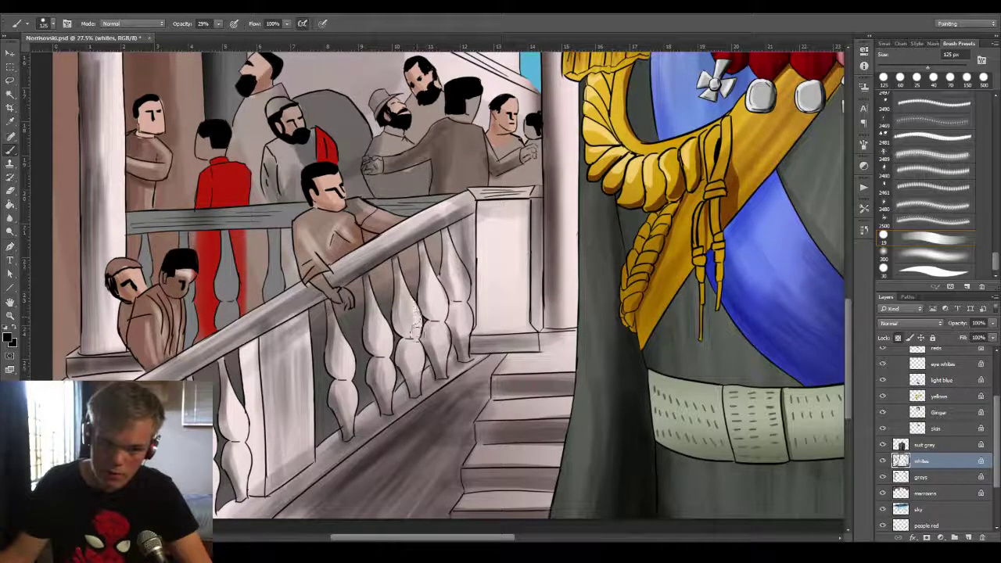
pyautogui.moveTo(435, 279)
pyautogui.mouseDown()
pyautogui.moveTo(443, 331)
pyautogui.moveTo(471, 327)
pyautogui.moveTo(294, 244)
pyautogui.mouseUp()
pyautogui.press('z')
pyautogui.moveTo(456, 192); pyautogui.dragTo(538, 198)
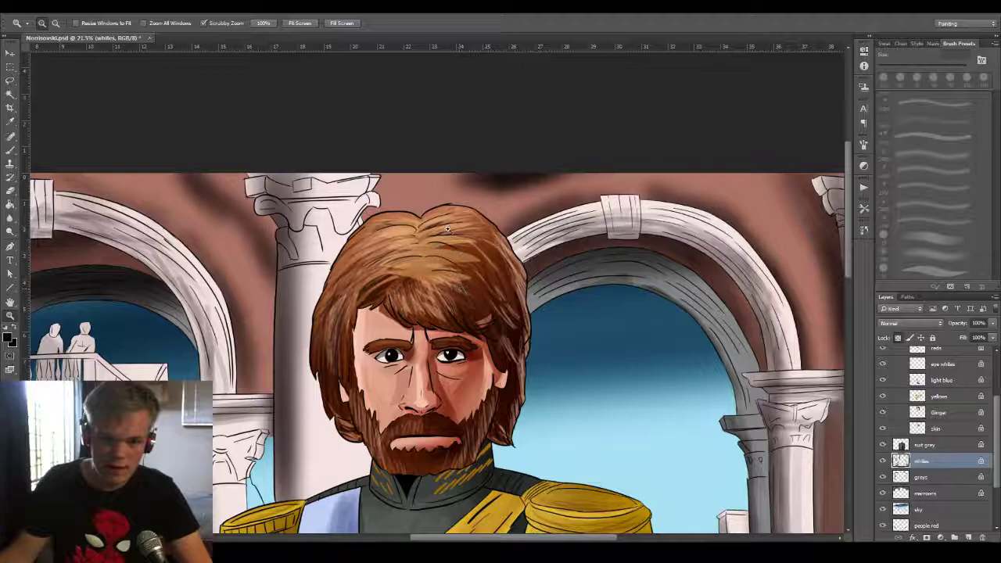
pyautogui.moveTo(480, 387); pyautogui.dragTo(405, 341)
pyautogui.moveTo(446, 297); pyautogui.dragTo(497, 316)
pyautogui.moveTo(243, 421)
pyautogui.mouseDown()
pyautogui.moveTo(284, 411)
pyautogui.moveTo(247, 416)
pyautogui.mouseUp()
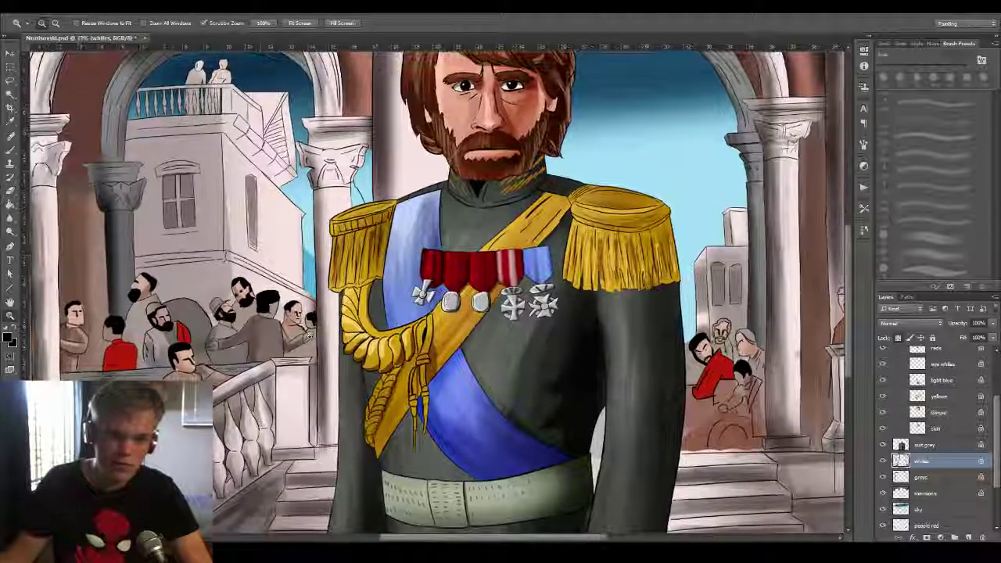
# Shade the distant building's upper wall, sloping eaves and hatched gable inside the left arch with the 125 px brush at 29% opacity.
pyautogui.moveTo(310, 334); pyautogui.dragTo(286, 329)
pyautogui.moveTo(216, 260); pyautogui.dragTo(262, 251)
pyautogui.press('b')
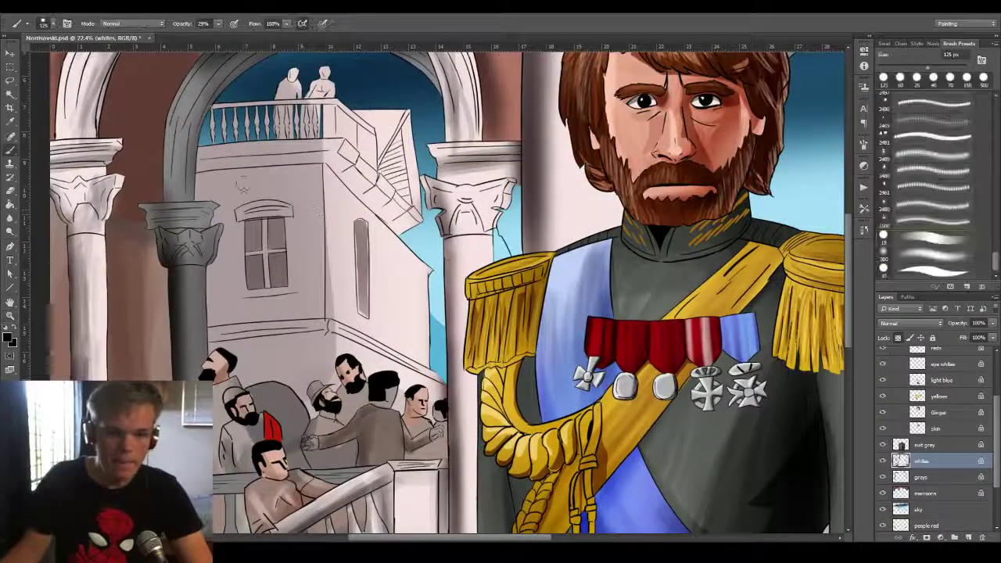
pyautogui.moveTo(205, 176)
pyautogui.mouseDown()
pyautogui.moveTo(272, 173)
pyautogui.moveTo(210, 168)
pyautogui.moveTo(328, 165)
pyautogui.moveTo(381, 201)
pyautogui.mouseUp()
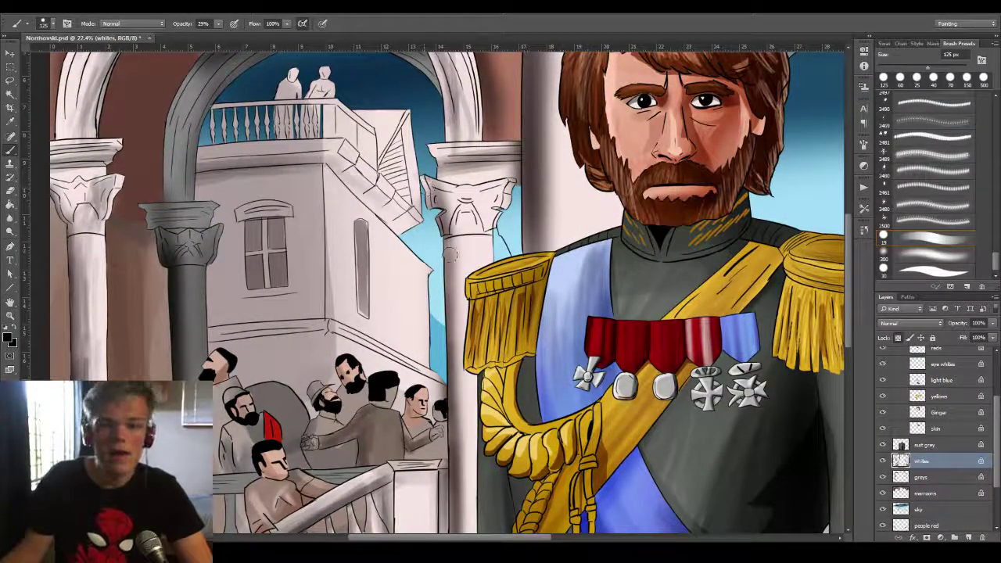
pyautogui.moveTo(347, 171)
pyautogui.mouseDown()
pyautogui.moveTo(393, 224)
pyautogui.moveTo(419, 218)
pyautogui.mouseUp()
pyautogui.moveTo(375, 181); pyautogui.dragTo(418, 215)
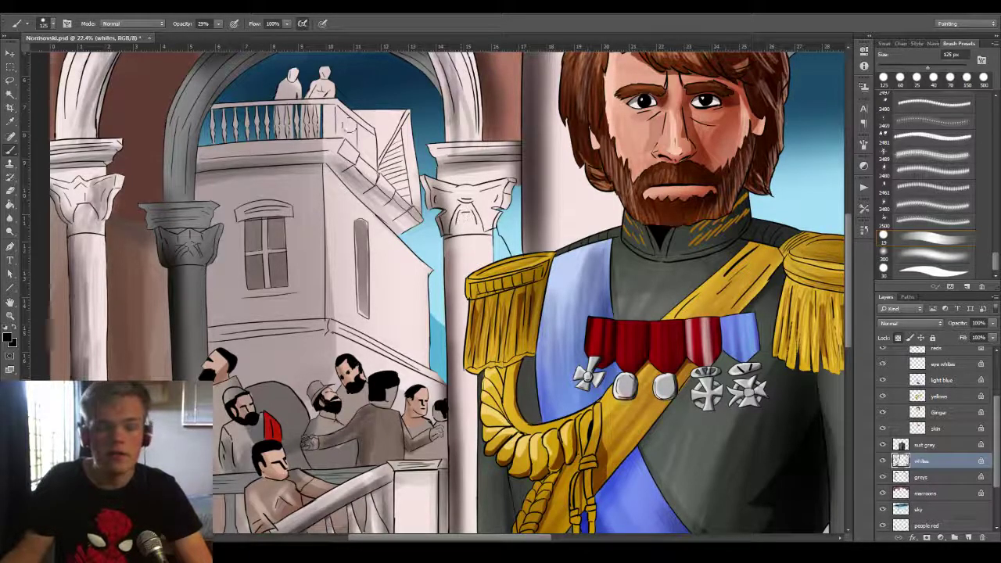
pyautogui.moveTo(405, 129)
pyautogui.mouseDown()
pyautogui.moveTo(383, 192)
pyautogui.moveTo(407, 209)
pyautogui.moveTo(388, 183)
pyautogui.moveTo(417, 160)
pyautogui.mouseUp()
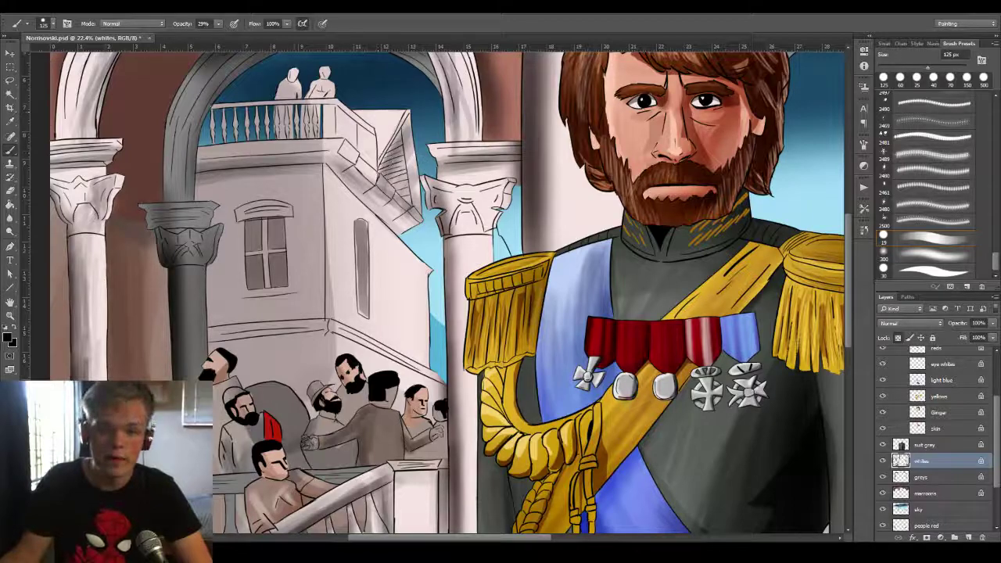
# Shade the balcony figures and balustrade, then the building's lower wall down to the crowd in front of it.
pyautogui.moveTo(293, 78)
pyautogui.mouseDown()
pyautogui.moveTo(267, 118)
pyautogui.moveTo(312, 130)
pyautogui.mouseUp()
pyautogui.moveTo(219, 129)
pyautogui.mouseDown()
pyautogui.moveTo(313, 129)
pyautogui.moveTo(319, 108)
pyautogui.mouseUp()
pyautogui.moveTo(313, 311)
pyautogui.mouseDown()
pyautogui.moveTo(211, 315)
pyautogui.moveTo(321, 289)
pyautogui.moveTo(219, 312)
pyautogui.moveTo(309, 283)
pyautogui.moveTo(383, 314)
pyautogui.moveTo(407, 345)
pyautogui.moveTo(340, 314)
pyautogui.moveTo(422, 346)
pyautogui.mouseUp()
pyautogui.moveTo(279, 348)
pyautogui.mouseDown()
pyautogui.moveTo(321, 350)
pyautogui.moveTo(317, 389)
pyautogui.moveTo(408, 386)
pyautogui.moveTo(399, 399)
pyautogui.moveTo(316, 402)
pyautogui.moveTo(368, 402)
pyautogui.mouseUp()
pyautogui.press('z')
pyautogui.hotkey('ctrl', '0')
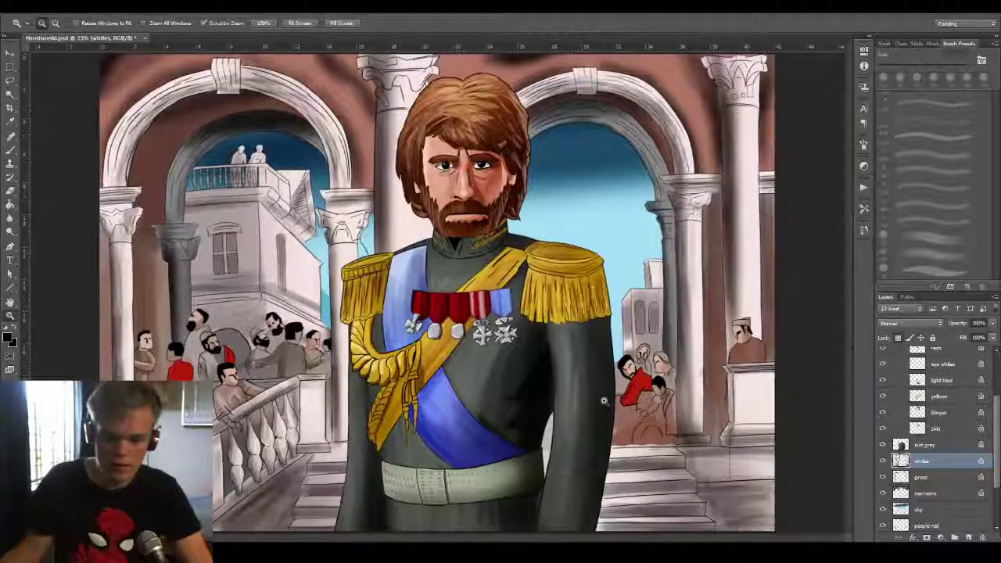
pyautogui.moveTo(613, 406)
pyautogui.mouseDown()
pyautogui.moveTo(633, 387)
pyautogui.moveTo(602, 364)
pyautogui.moveTo(712, 297)
pyautogui.mouseUp()
pyautogui.press('b')
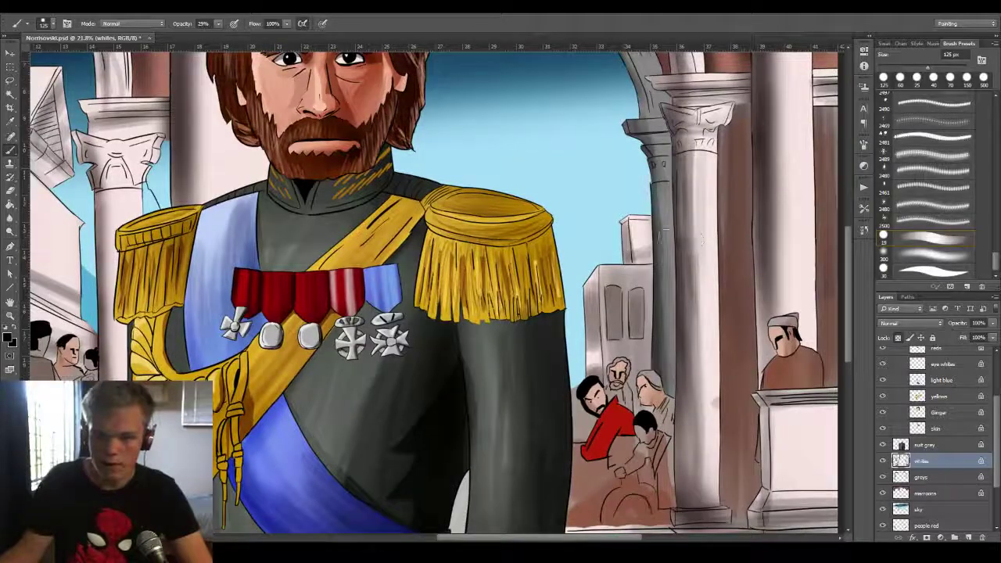
pyautogui.press('z')
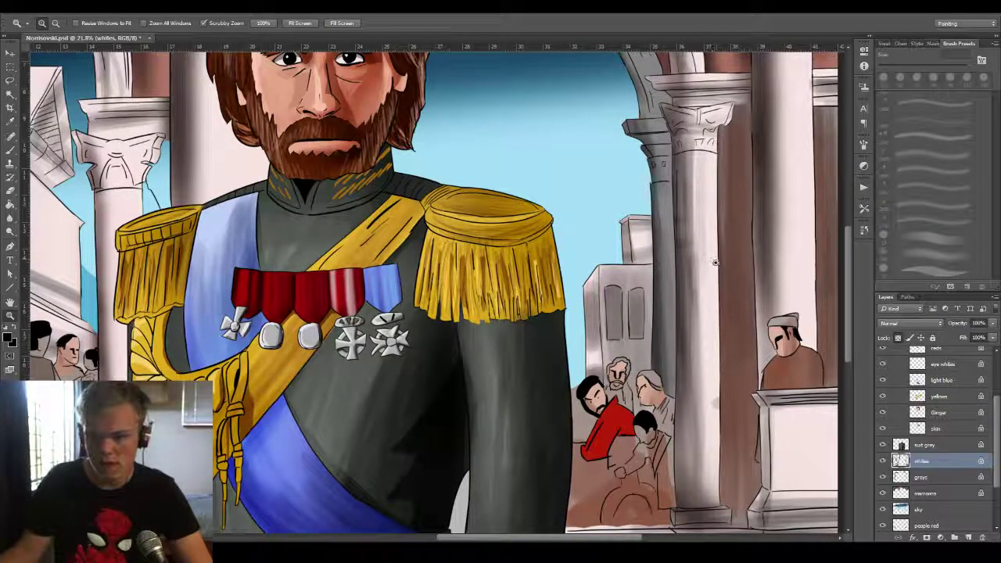
pyautogui.moveTo(714, 263)
pyautogui.mouseDown()
pyautogui.moveTo(646, 292)
pyautogui.moveTo(688, 302)
pyautogui.moveTo(659, 307)
pyautogui.mouseUp()
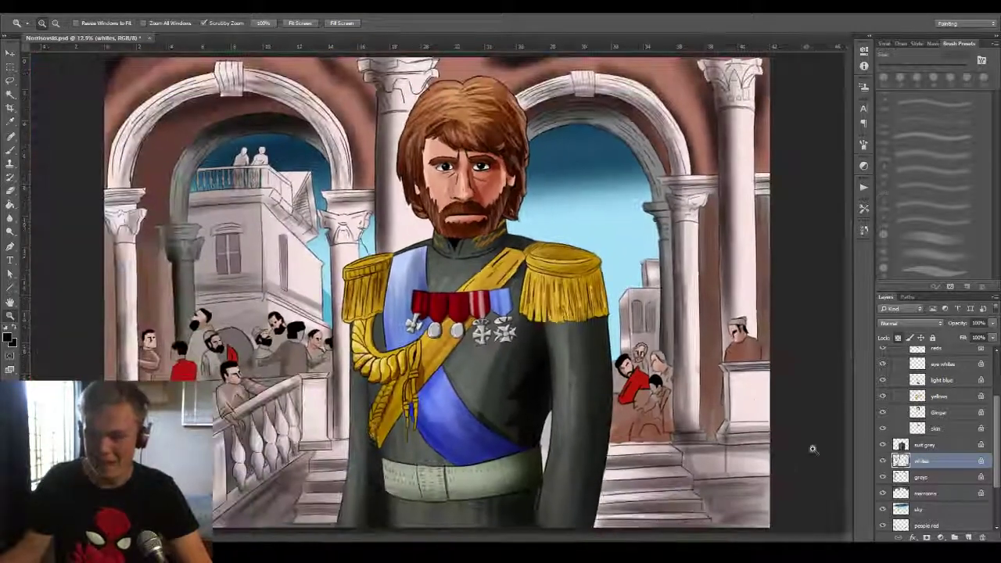
# On the sky layer, paint wispy near-white clouds across the middle of the sky inside the right arch.
pyautogui.click(934, 509)
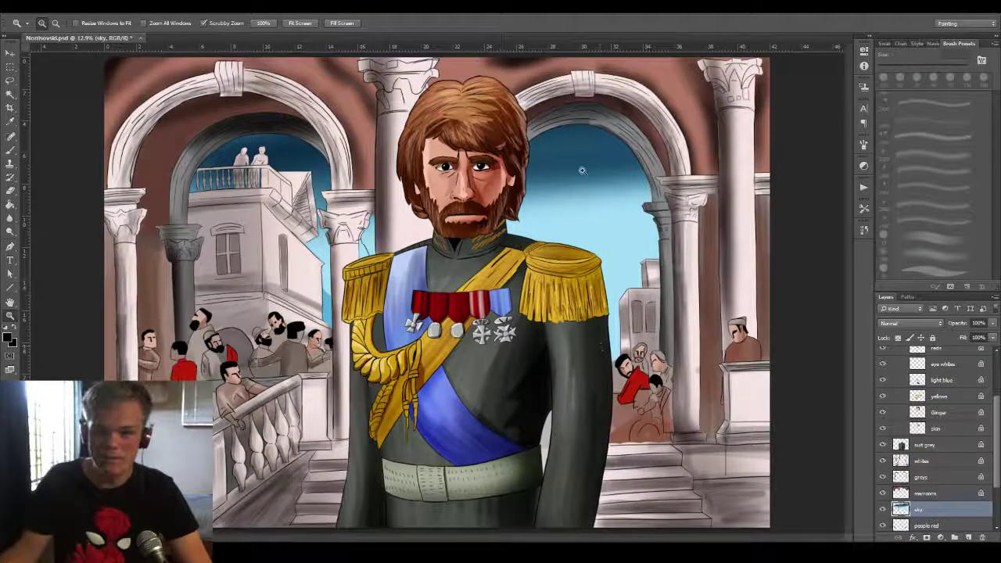
pyautogui.moveTo(635, 188); pyautogui.dragTo(680, 190)
pyautogui.press('b')
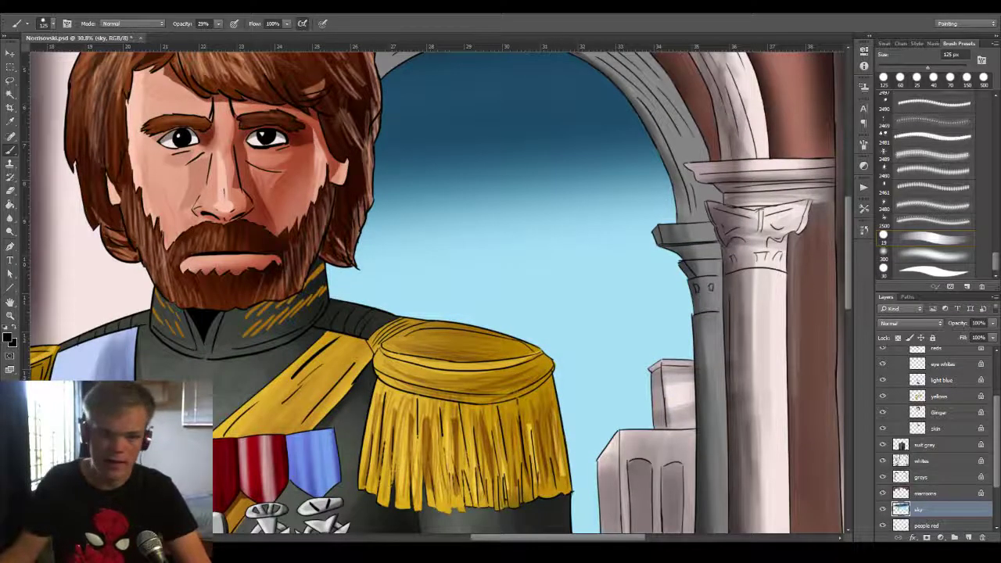
pyautogui.click(9, 340)
pyautogui.click(635, 220)
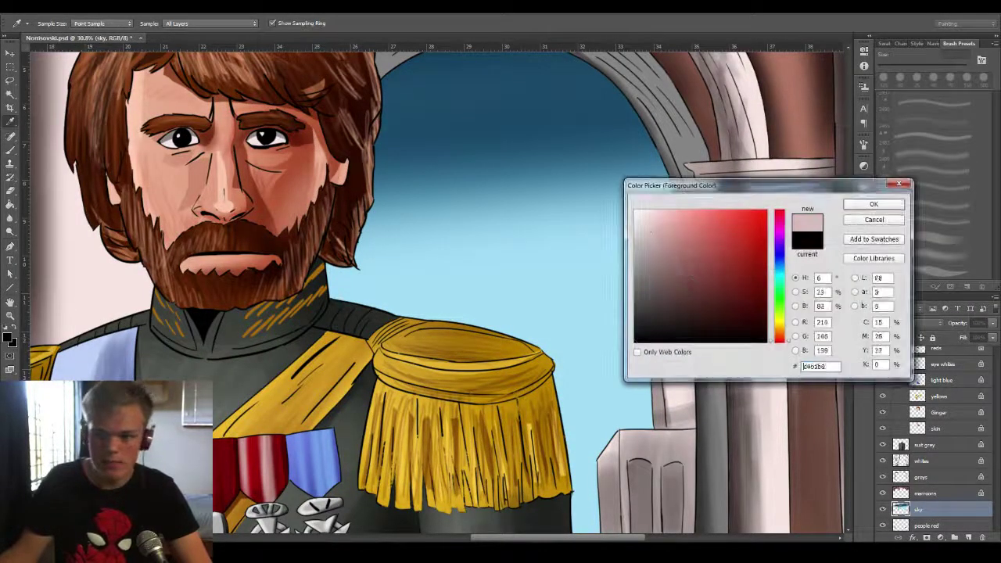
pyautogui.click(873, 205)
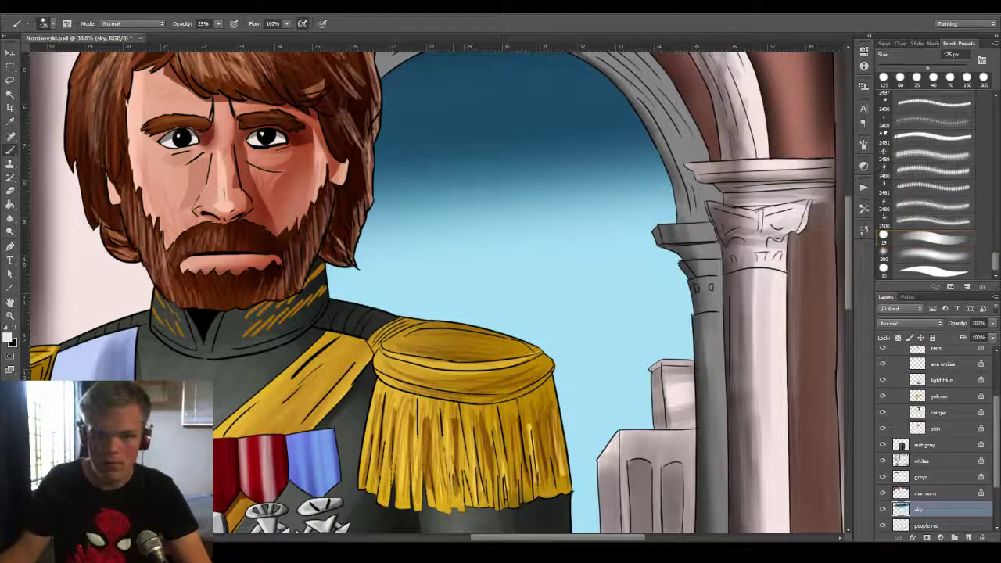
pyautogui.moveTo(397, 181); pyautogui.dragTo(658, 186)
pyautogui.moveTo(430, 182); pyautogui.dragTo(523, 177)
pyautogui.moveTo(379, 196)
pyautogui.mouseDown()
pyautogui.moveTo(493, 177)
pyautogui.moveTo(576, 208)
pyautogui.mouseUp()
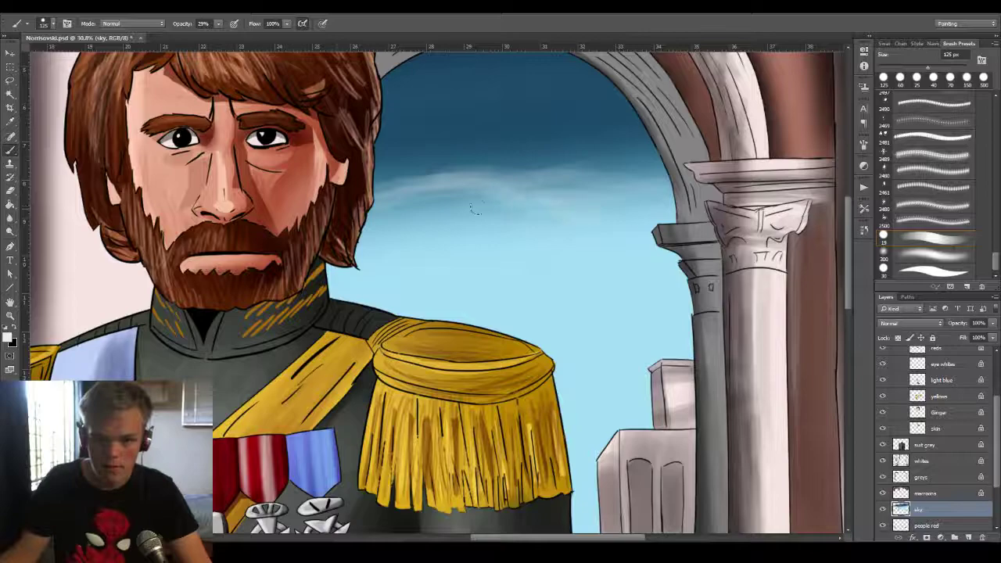
pyautogui.moveTo(477, 208); pyautogui.dragTo(646, 189)
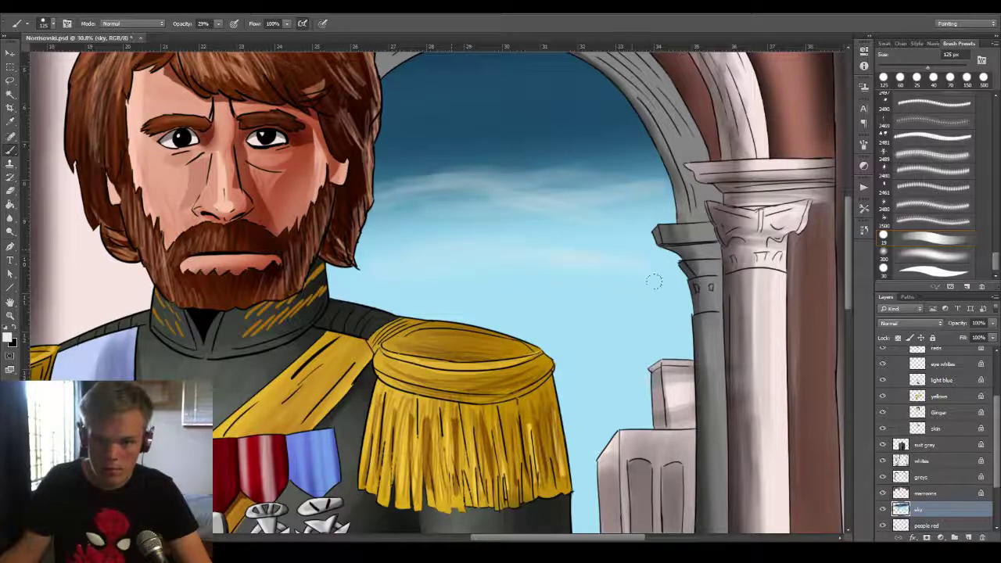
# Add faint cloud streaks to the dark upper part of the sky inside the right arch.
pyautogui.moveTo(408, 103); pyautogui.dragTo(643, 130)
pyautogui.moveTo(505, 93); pyautogui.dragTo(603, 109)
pyautogui.moveTo(412, 106); pyautogui.dragTo(497, 100)
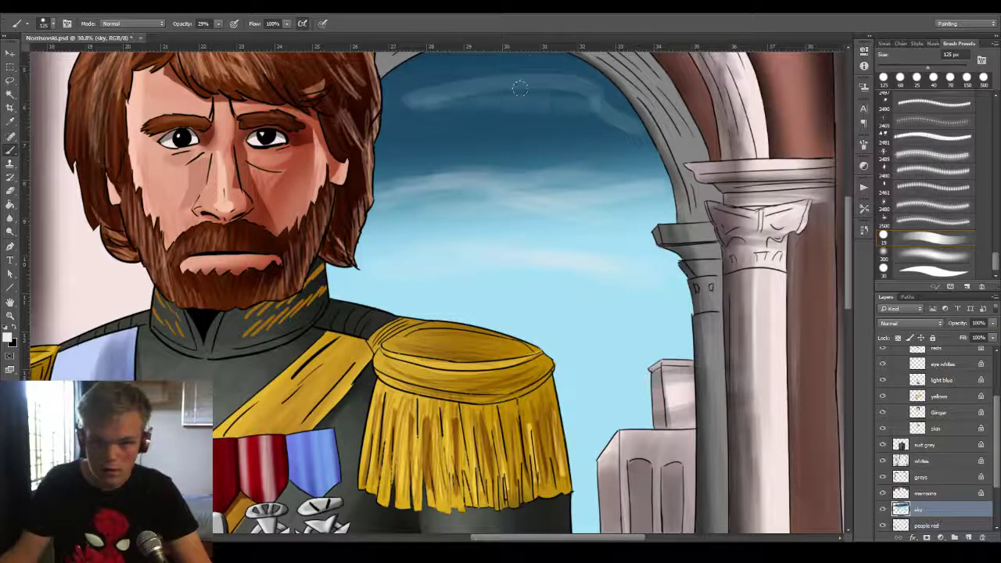
pyautogui.moveTo(387, 116); pyautogui.dragTo(540, 86)
pyautogui.moveTo(473, 107); pyautogui.dragTo(626, 128)
pyautogui.moveTo(459, 102)
pyautogui.mouseDown()
pyautogui.moveTo(580, 126)
pyautogui.moveTo(477, 86)
pyautogui.moveTo(610, 82)
pyautogui.moveTo(327, 118)
pyautogui.moveTo(626, 121)
pyautogui.moveTo(563, 94)
pyautogui.moveTo(371, 98)
pyautogui.moveTo(387, 119)
pyautogui.moveTo(583, 133)
pyautogui.moveTo(635, 104)
pyautogui.moveTo(389, 97)
pyautogui.moveTo(622, 114)
pyautogui.mouseUp()
# Paint thin cloud streaks behind the balcony figures in the left arch's sky with a 70 px brush.
pyautogui.press('space')
pyautogui.moveTo(366, 164); pyautogui.dragTo(727, 213)
pyautogui.moveTo(86, 162); pyautogui.dragTo(360, 203)
pyautogui.moveTo(454, 219)
pyautogui.mouseDown()
pyautogui.moveTo(517, 200)
pyautogui.moveTo(407, 192)
pyautogui.moveTo(479, 198)
pyautogui.mouseUp()
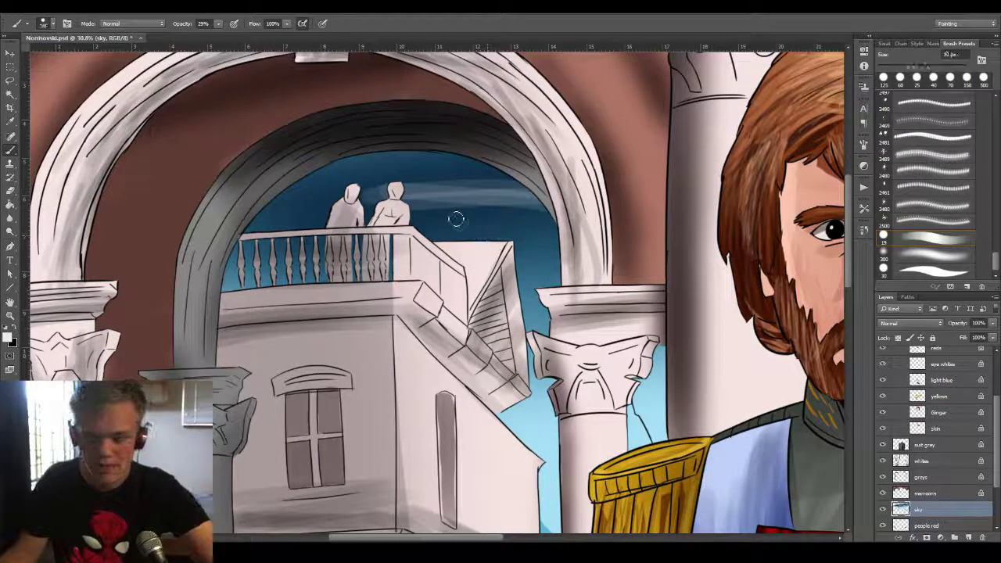
pyautogui.moveTo(416, 211)
pyautogui.mouseDown()
pyautogui.moveTo(544, 209)
pyautogui.moveTo(418, 211)
pyautogui.moveTo(517, 205)
pyautogui.mouseUp()
pyautogui.moveTo(369, 206); pyautogui.dragTo(281, 215)
pyautogui.moveTo(280, 215)
pyautogui.mouseDown()
pyautogui.moveTo(492, 194)
pyautogui.moveTo(477, 190)
pyautogui.moveTo(422, 212)
pyautogui.moveTo(552, 210)
pyautogui.mouseUp()
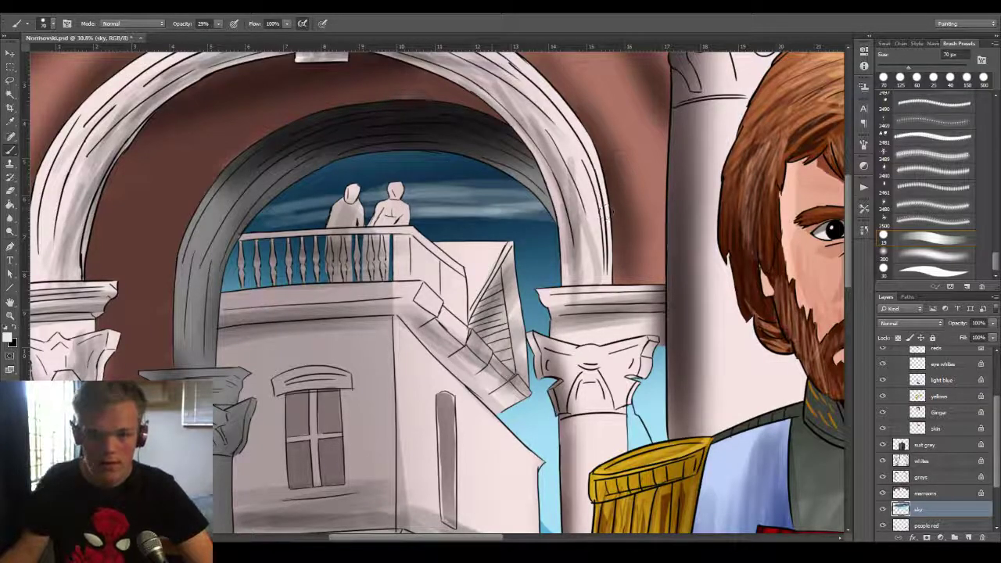
pyautogui.moveTo(275, 197); pyautogui.dragTo(524, 185)
pyautogui.press('z')
pyautogui.moveTo(536, 220)
pyautogui.mouseDown()
pyautogui.moveTo(449, 233)
pyautogui.moveTo(507, 268)
pyautogui.mouseUp()
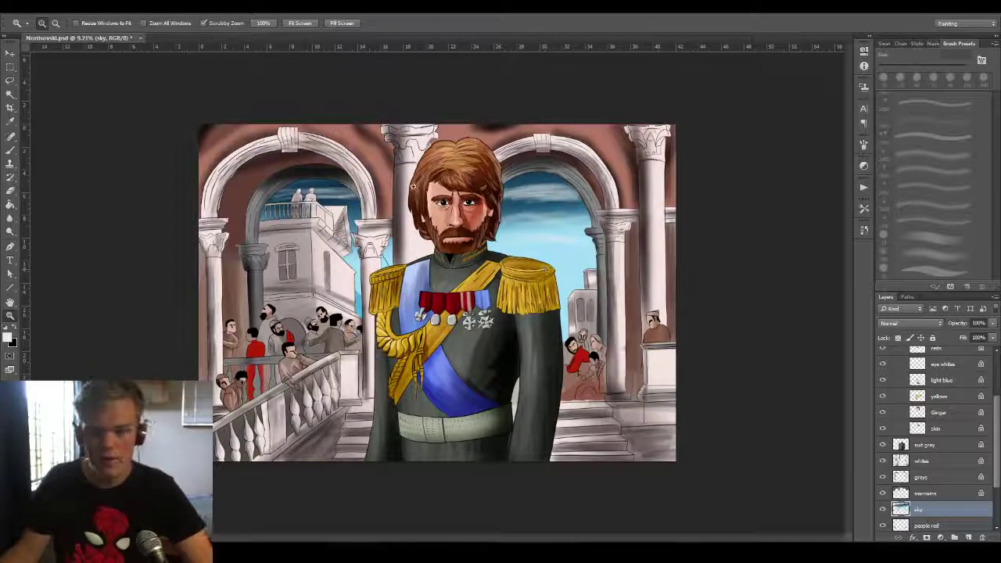
# On the whites layer, shade the tall column behind the head with a dark 250 px brush.
pyautogui.click(396, 144)
pyautogui.press('b')
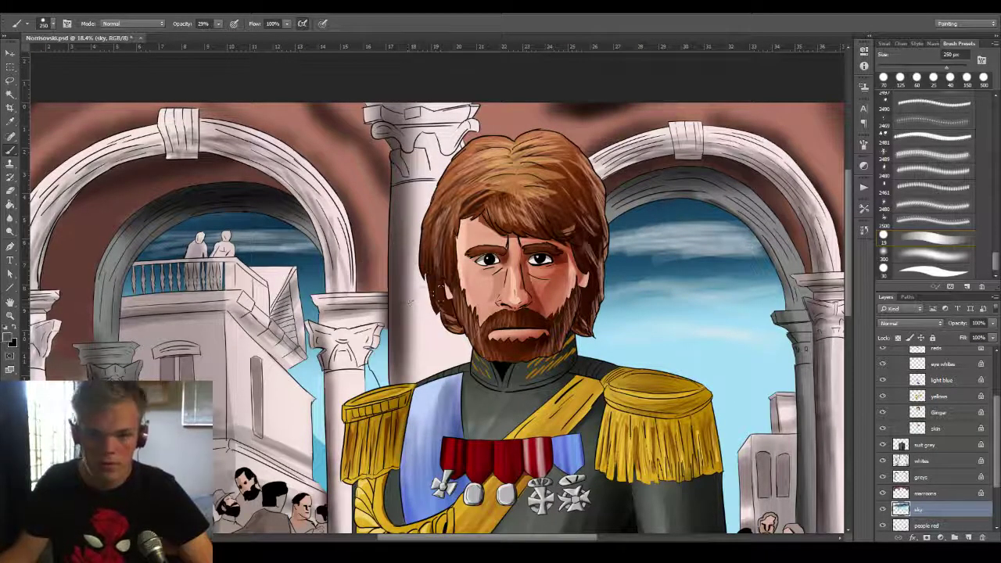
pyautogui.click(946, 460)
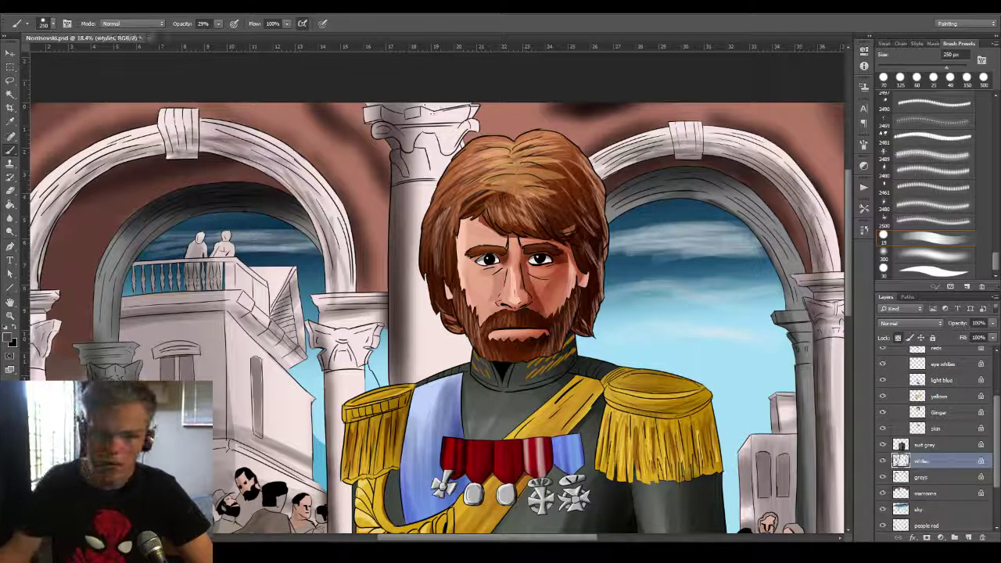
pyautogui.scroll(2, 400, 130)
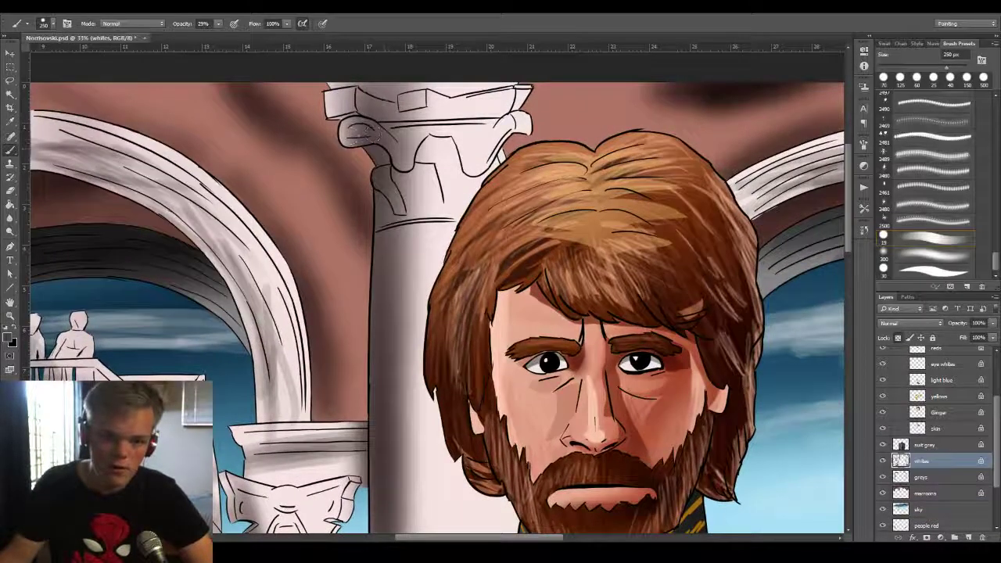
pyautogui.moveTo(431, 169)
pyautogui.mouseDown()
pyautogui.moveTo(470, 141)
pyautogui.moveTo(493, 145)
pyautogui.moveTo(438, 196)
pyautogui.moveTo(469, 184)
pyautogui.moveTo(453, 172)
pyautogui.moveTo(442, 200)
pyautogui.moveTo(406, 228)
pyautogui.moveTo(423, 438)
pyautogui.moveTo(460, 237)
pyautogui.moveTo(450, 376)
pyautogui.moveTo(422, 231)
pyautogui.moveTo(429, 346)
pyautogui.moveTo(473, 282)
pyautogui.moveTo(500, 344)
pyautogui.moveTo(468, 347)
pyautogui.mouseUp()
pyautogui.press('space')
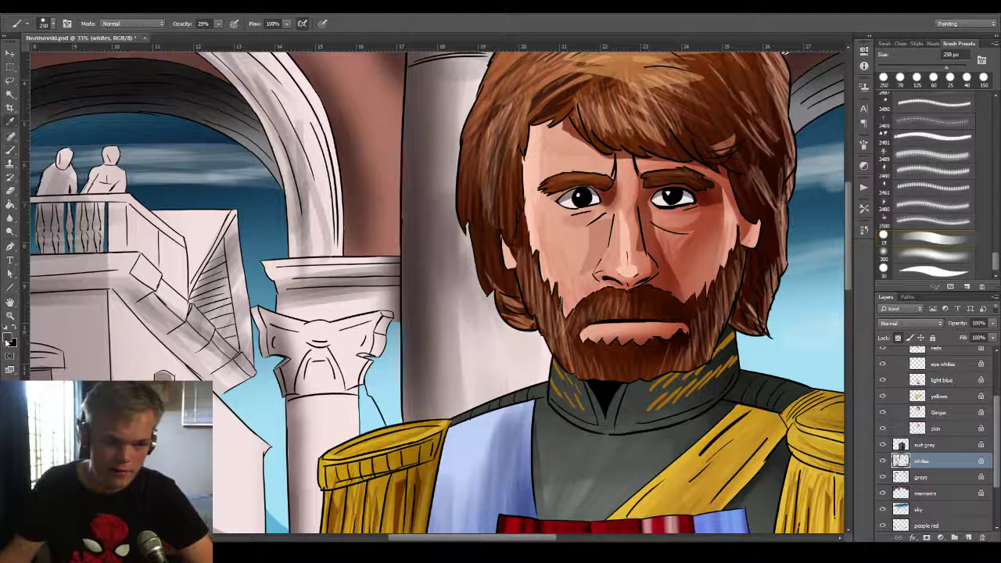
# Set the foreground colour to white (ffffff) and the brush mode to Lighten, and highlight the tall column's shaft.
pyautogui.click(7, 339)
pyautogui.moveTo(649, 235); pyautogui.dragTo(628, 200)
pyautogui.click(877, 204)
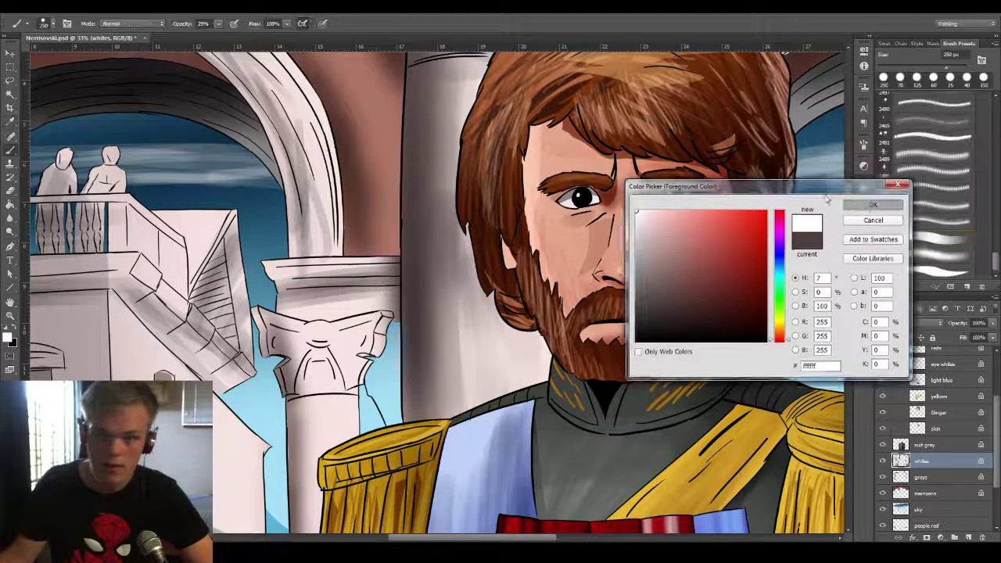
pyautogui.click(133, 24)
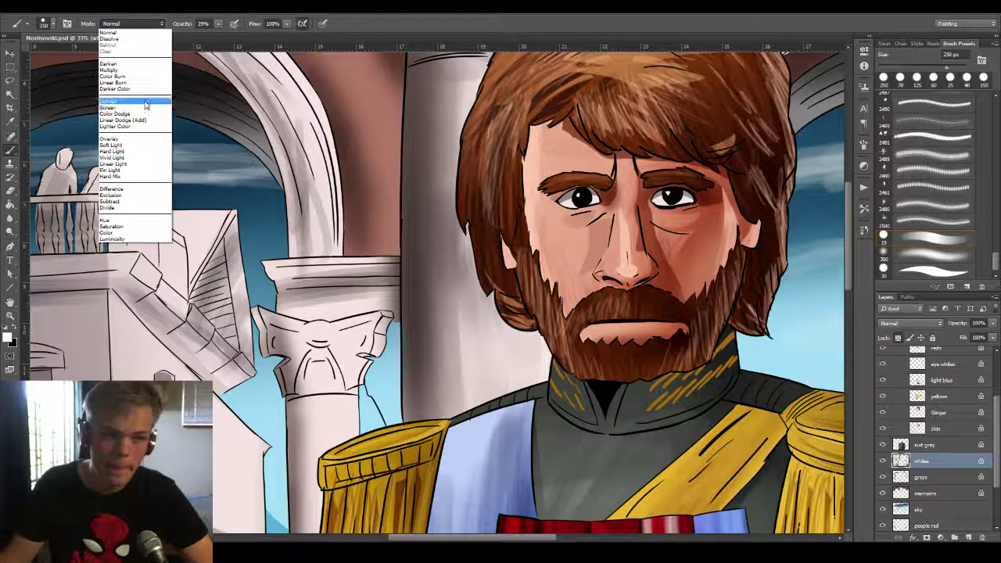
pyautogui.click(146, 101)
pyautogui.moveTo(450, 156)
pyautogui.mouseDown()
pyautogui.moveTo(452, 332)
pyautogui.moveTo(427, 179)
pyautogui.moveTo(408, 391)
pyautogui.mouseUp()
# Brush white highlights onto the tall column's upper shaft and capital.
pyautogui.press('space')
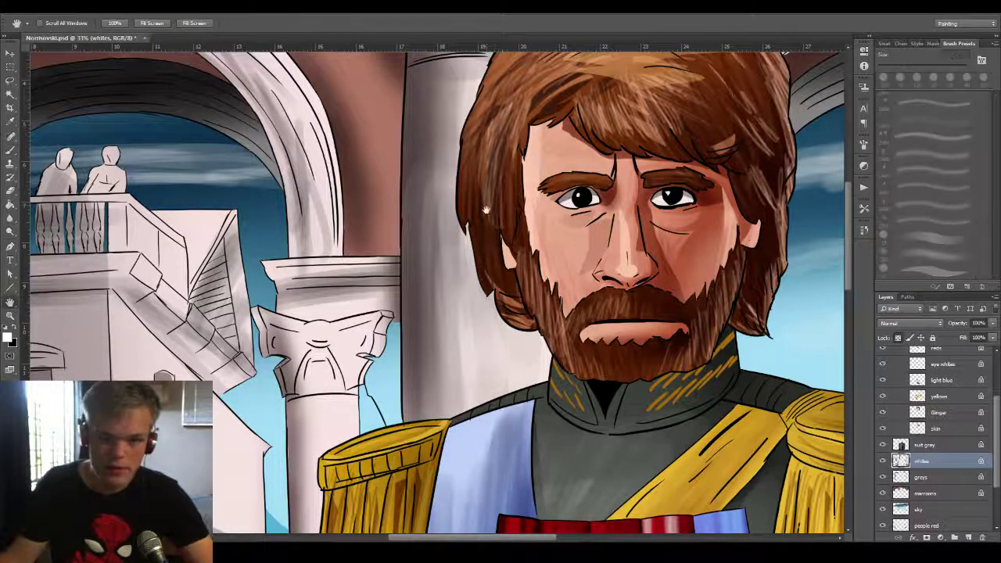
pyautogui.moveTo(485, 260); pyautogui.dragTo(483, 323)
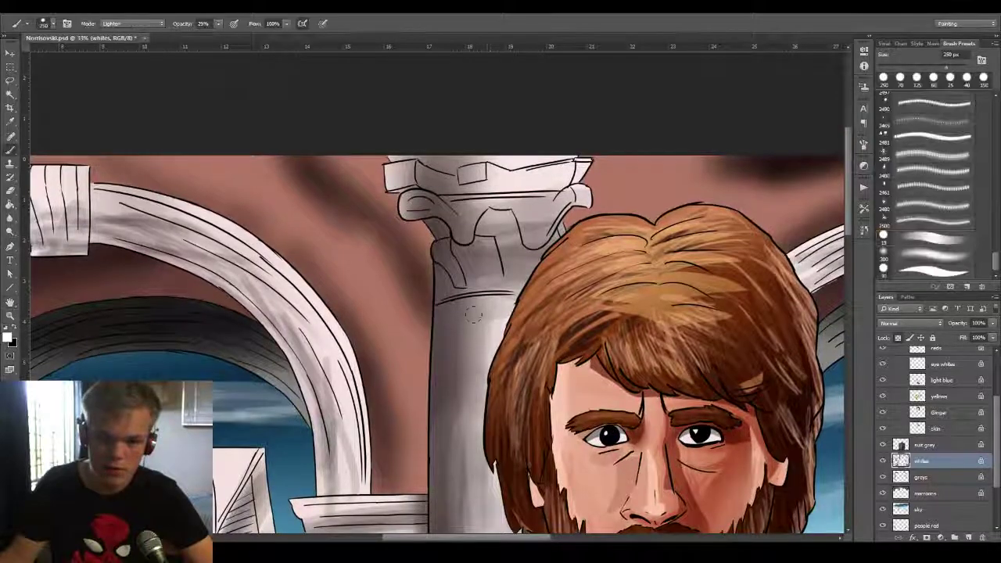
pyautogui.moveTo(479, 283); pyautogui.dragTo(481, 415)
pyautogui.moveTo(490, 235); pyautogui.dragTo(534, 249)
pyautogui.moveTo(429, 198)
pyautogui.mouseDown()
pyautogui.moveTo(467, 184)
pyautogui.moveTo(477, 162)
pyautogui.mouseUp()
# Select the maroons layer, sample the wall colour beside the tall column and set the brush mode to Multiply.
pyautogui.hotkey('ctrl', 'space')
pyautogui.moveTo(602, 188)
pyautogui.mouseDown()
pyautogui.moveTo(557, 207)
pyautogui.moveTo(586, 222)
pyautogui.mouseUp()
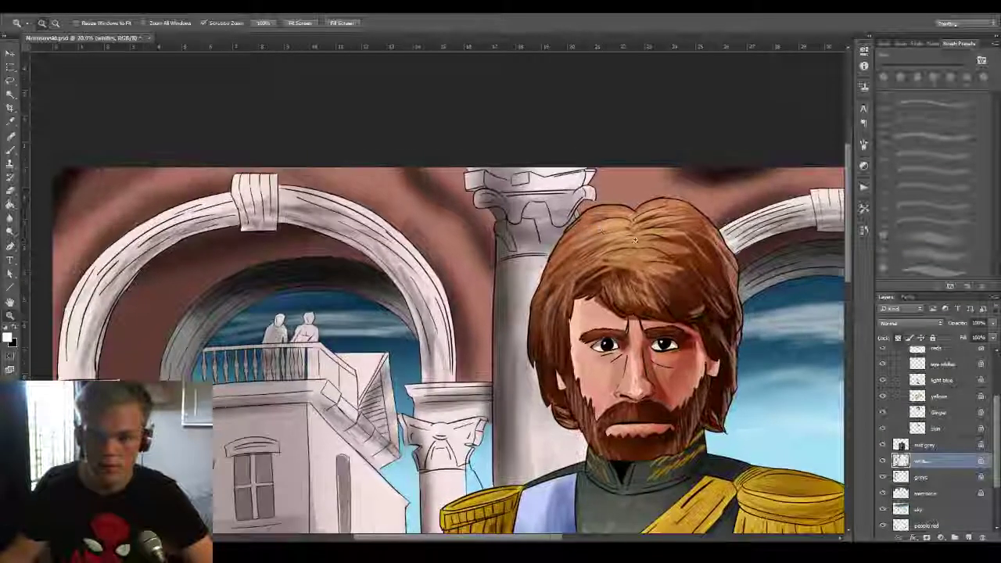
pyautogui.click(939, 494)
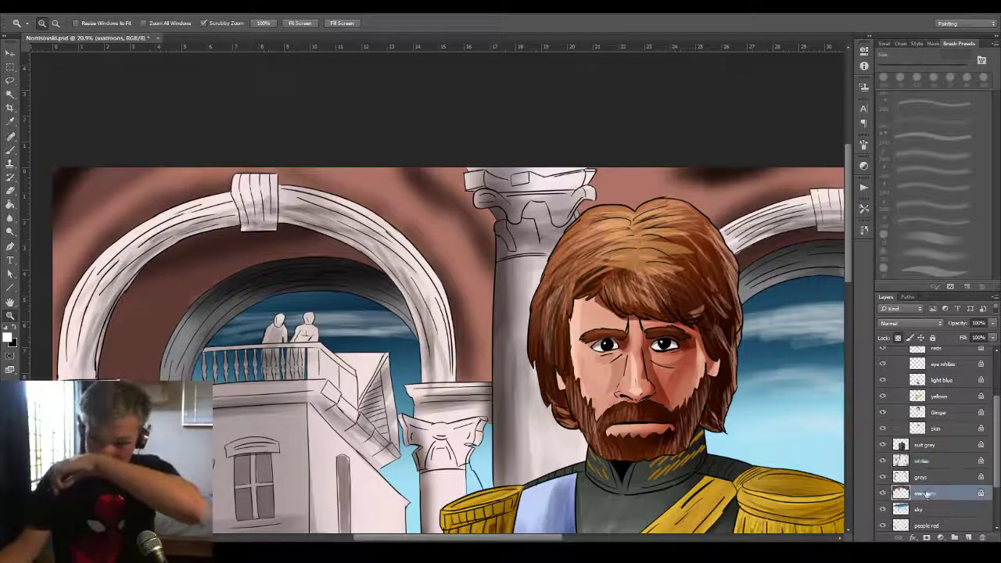
pyautogui.press('b')
pyautogui.keyDown('alt'); pyautogui.click(469, 250); pyautogui.keyUp('alt')
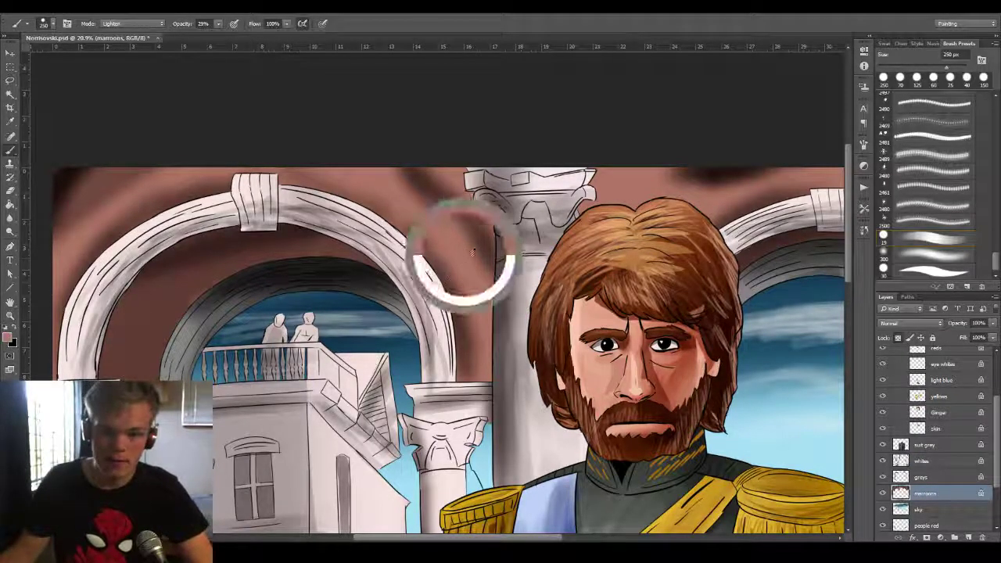
pyautogui.click(131, 23)
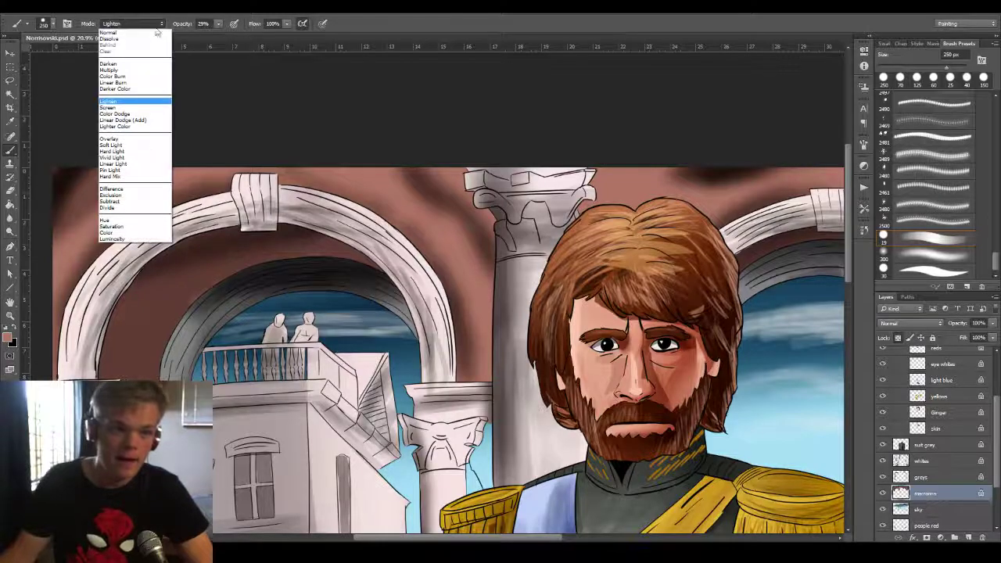
pyautogui.click(143, 73)
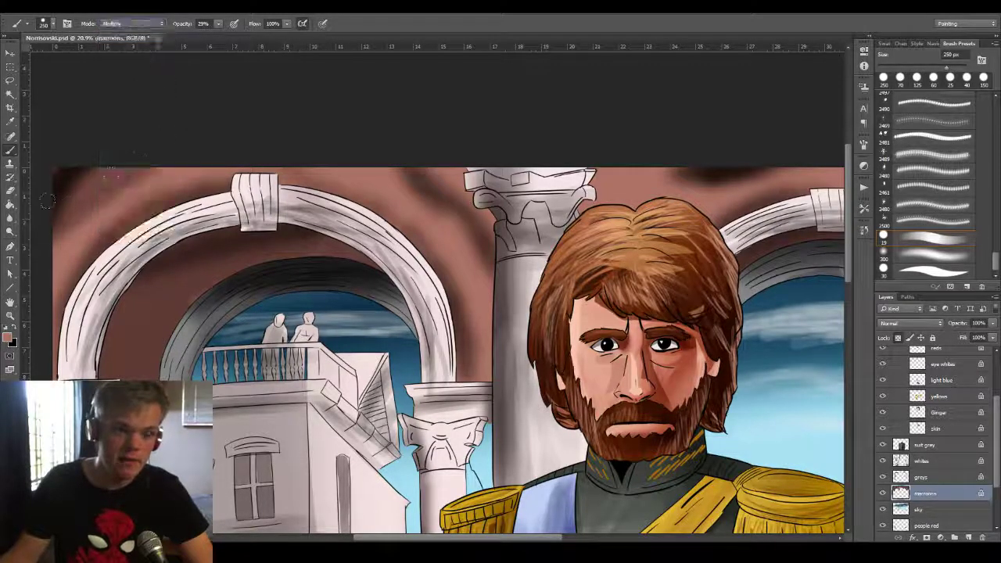
# Remove the stray vertical guide crossing the left arch and return to the Brush tool.
pyautogui.press('v')
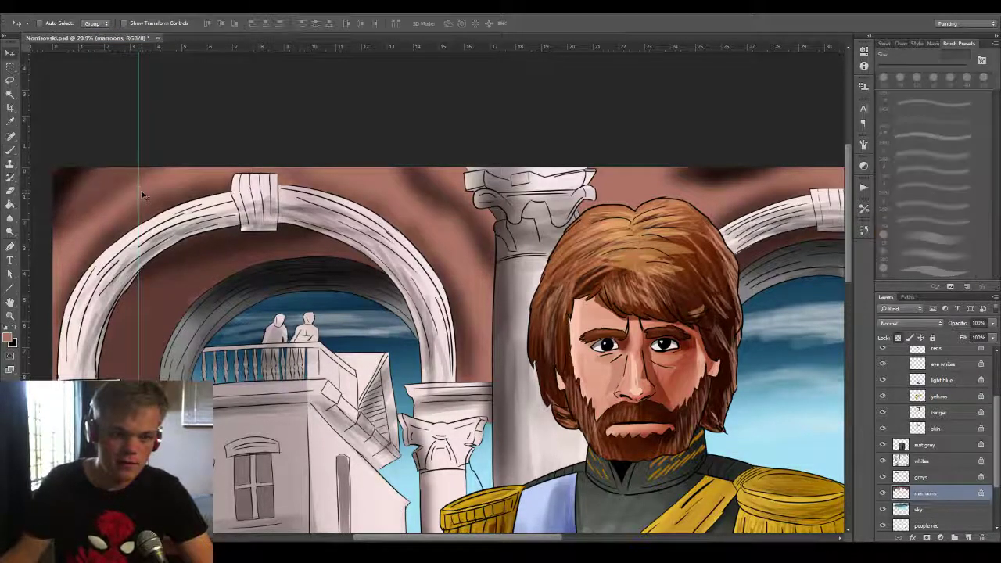
pyautogui.moveTo(138, 190); pyautogui.dragTo(18, 220)
pyautogui.press('b')
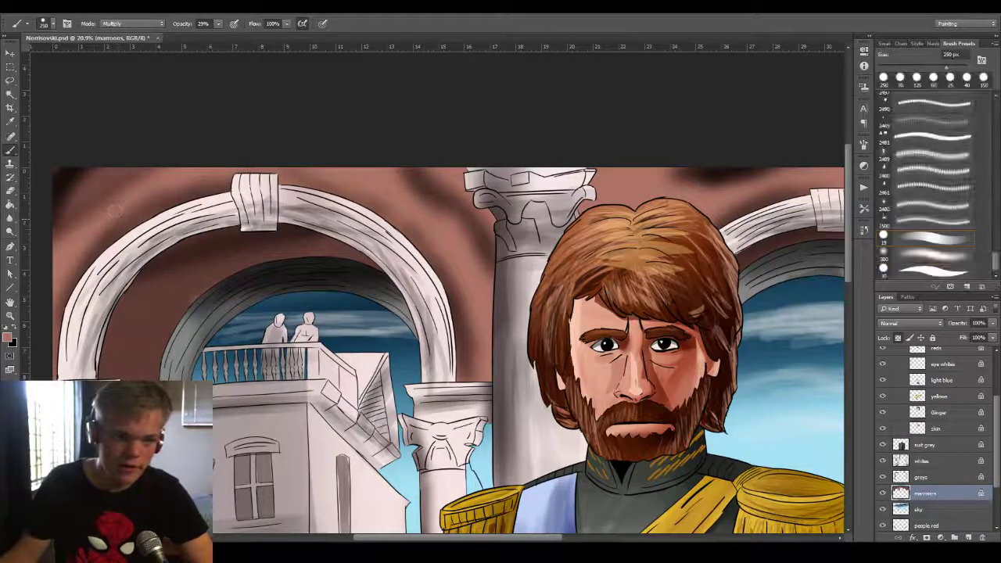
# Deepen the maroon wall's shadows between the left arch and the tall column, reducing the brush to 150 px.
pyautogui.moveTo(293, 175)
pyautogui.mouseDown()
pyautogui.moveTo(361, 184)
pyautogui.moveTo(423, 217)
pyautogui.moveTo(456, 325)
pyautogui.mouseUp()
pyautogui.press('[')
pyautogui.press('[')
pyautogui.press('[')
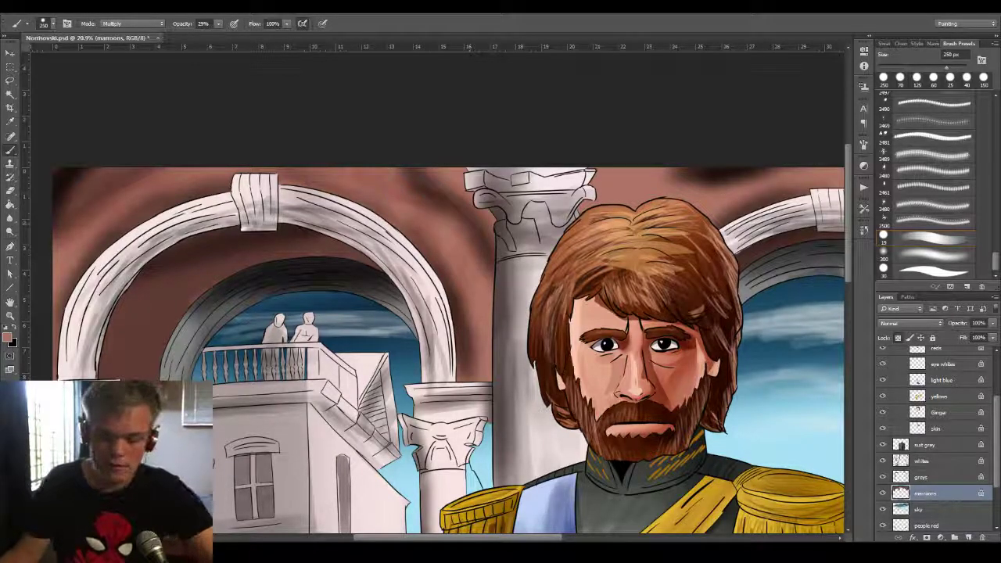
pyautogui.moveTo(410, 197)
pyautogui.mouseDown()
pyautogui.moveTo(484, 281)
pyautogui.moveTo(486, 321)
pyautogui.mouseUp()
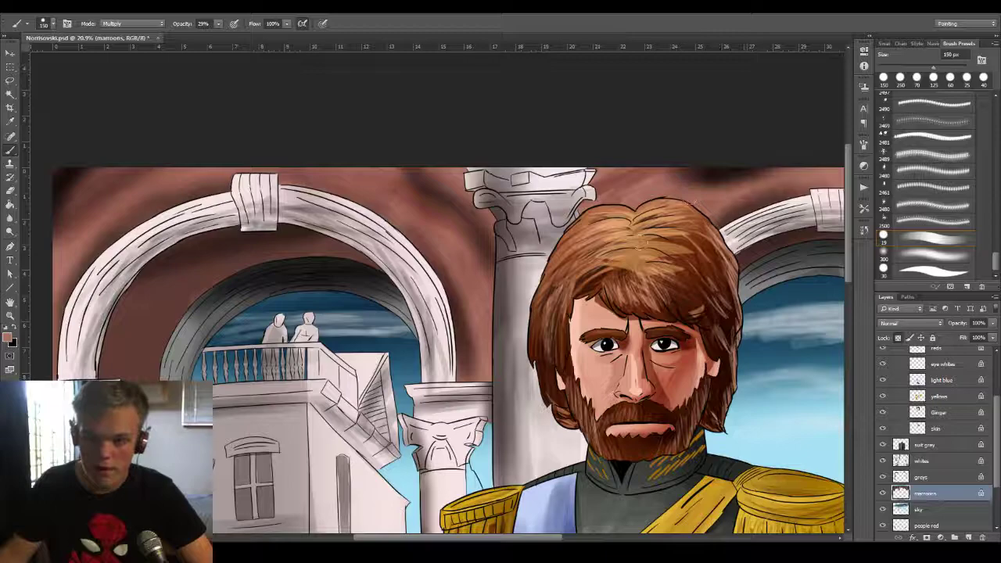
# Brush Multiply shadows onto the maroon wall above the right arch and on both sides of the far-right column.
pyautogui.moveTo(615, 167); pyautogui.dragTo(368, 164)
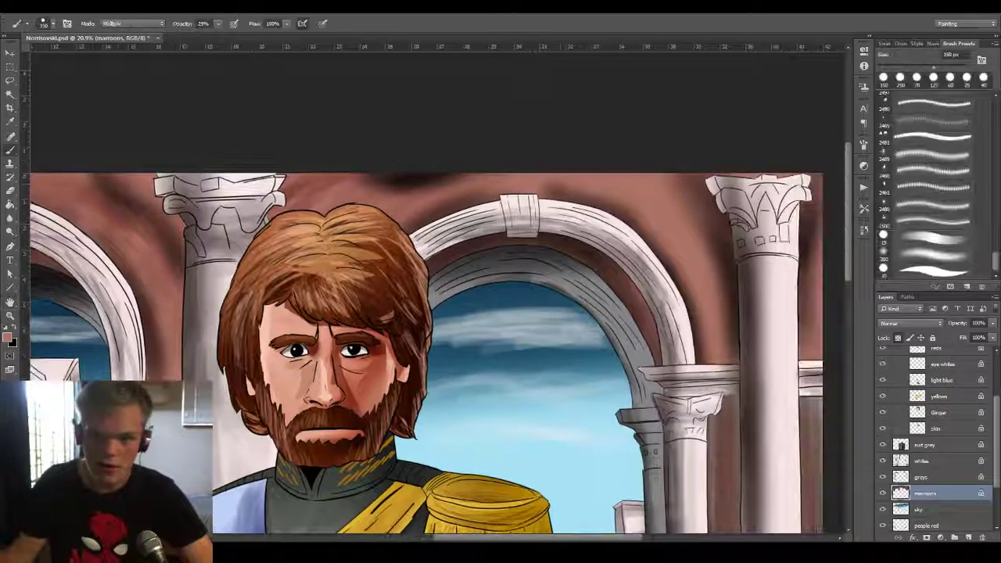
pyautogui.moveTo(484, 179); pyautogui.dragTo(683, 220)
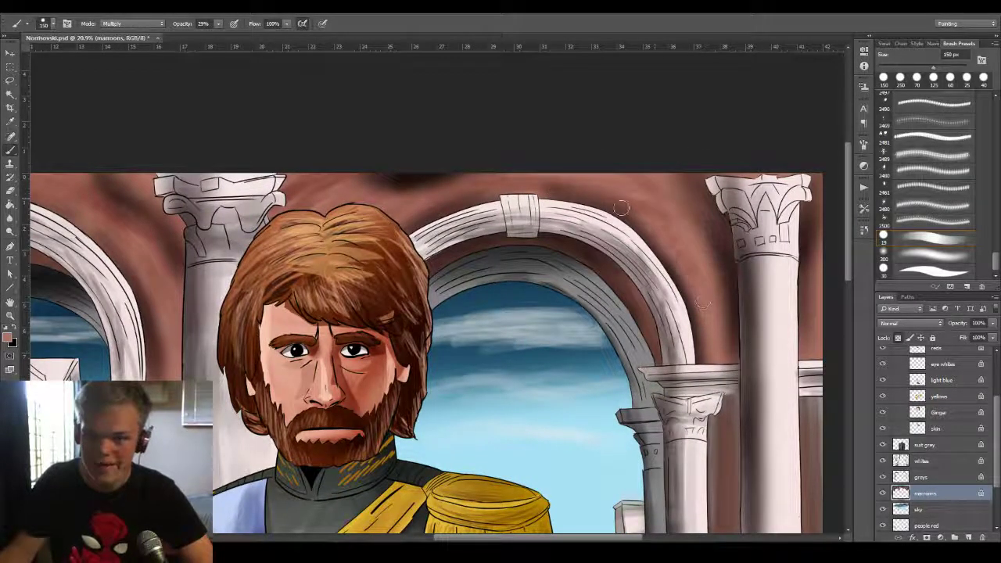
pyautogui.moveTo(699, 323); pyautogui.dragTo(714, 345)
pyautogui.moveTo(700, 236); pyautogui.dragTo(702, 224)
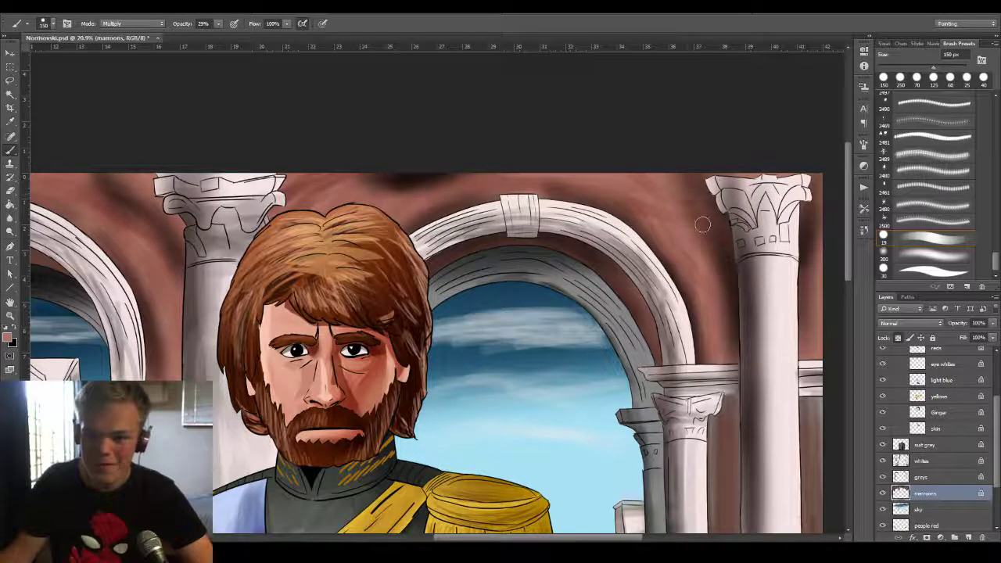
pyautogui.moveTo(610, 176)
pyautogui.mouseDown()
pyautogui.moveTo(686, 211)
pyautogui.moveTo(676, 244)
pyautogui.mouseUp()
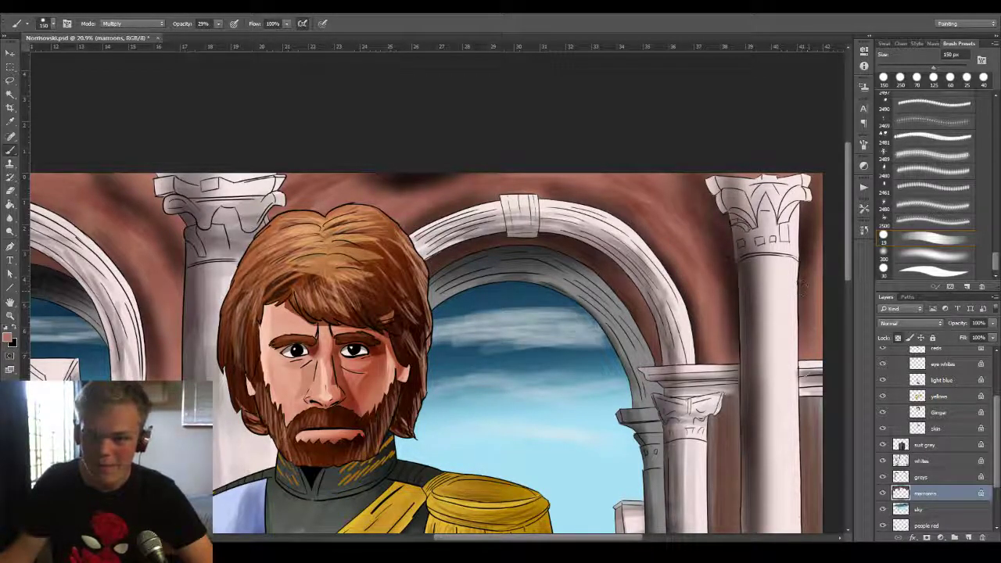
pyautogui.moveTo(802, 286); pyautogui.dragTo(814, 352)
pyautogui.moveTo(381, 174); pyautogui.dragTo(543, 177)
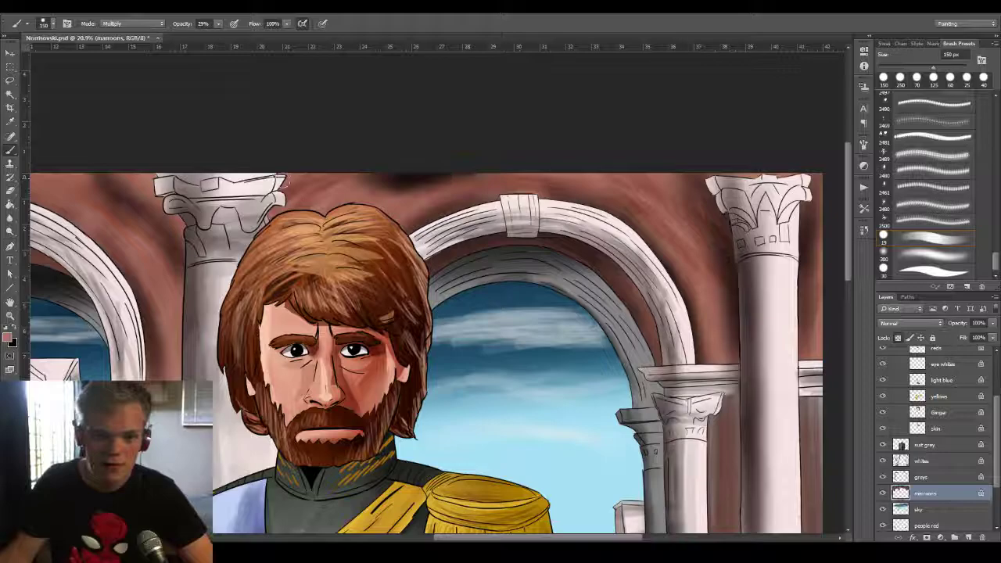
# Review the shading across the whole painting.
pyautogui.press('z')
pyautogui.moveTo(425, 211); pyautogui.dragTo(354, 234)
pyautogui.moveTo(322, 259); pyautogui.dragTo(344, 309)
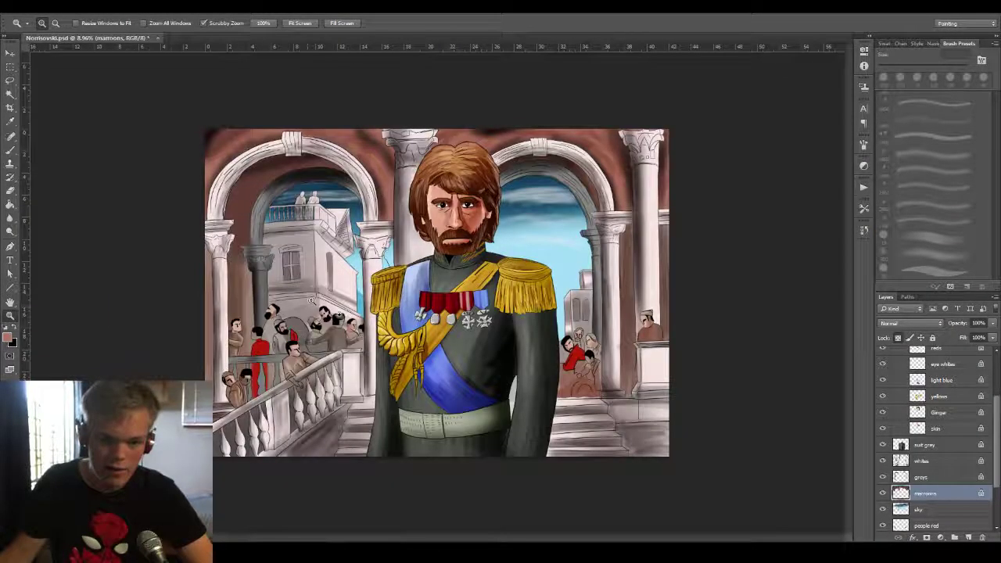
pyautogui.click(456, 371)
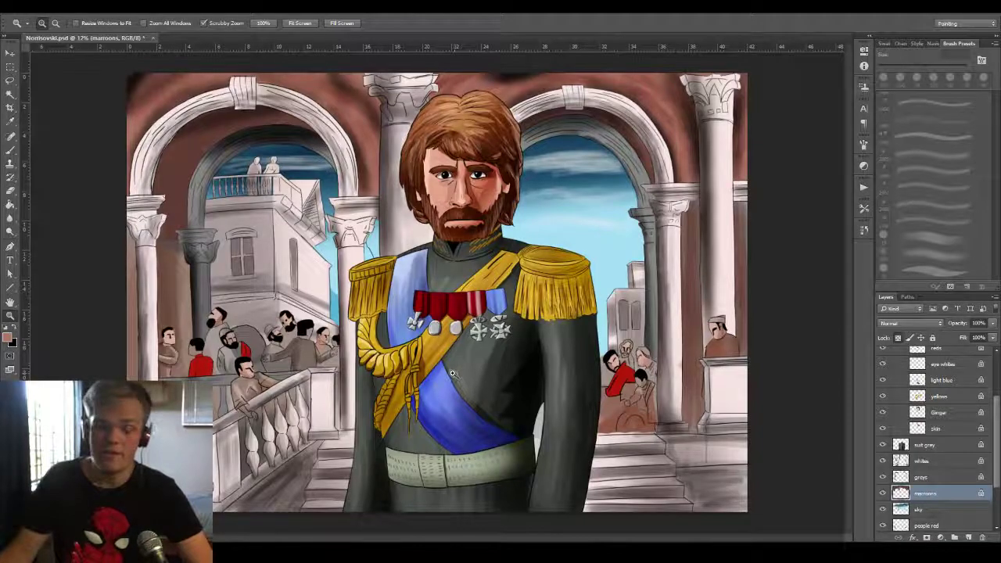